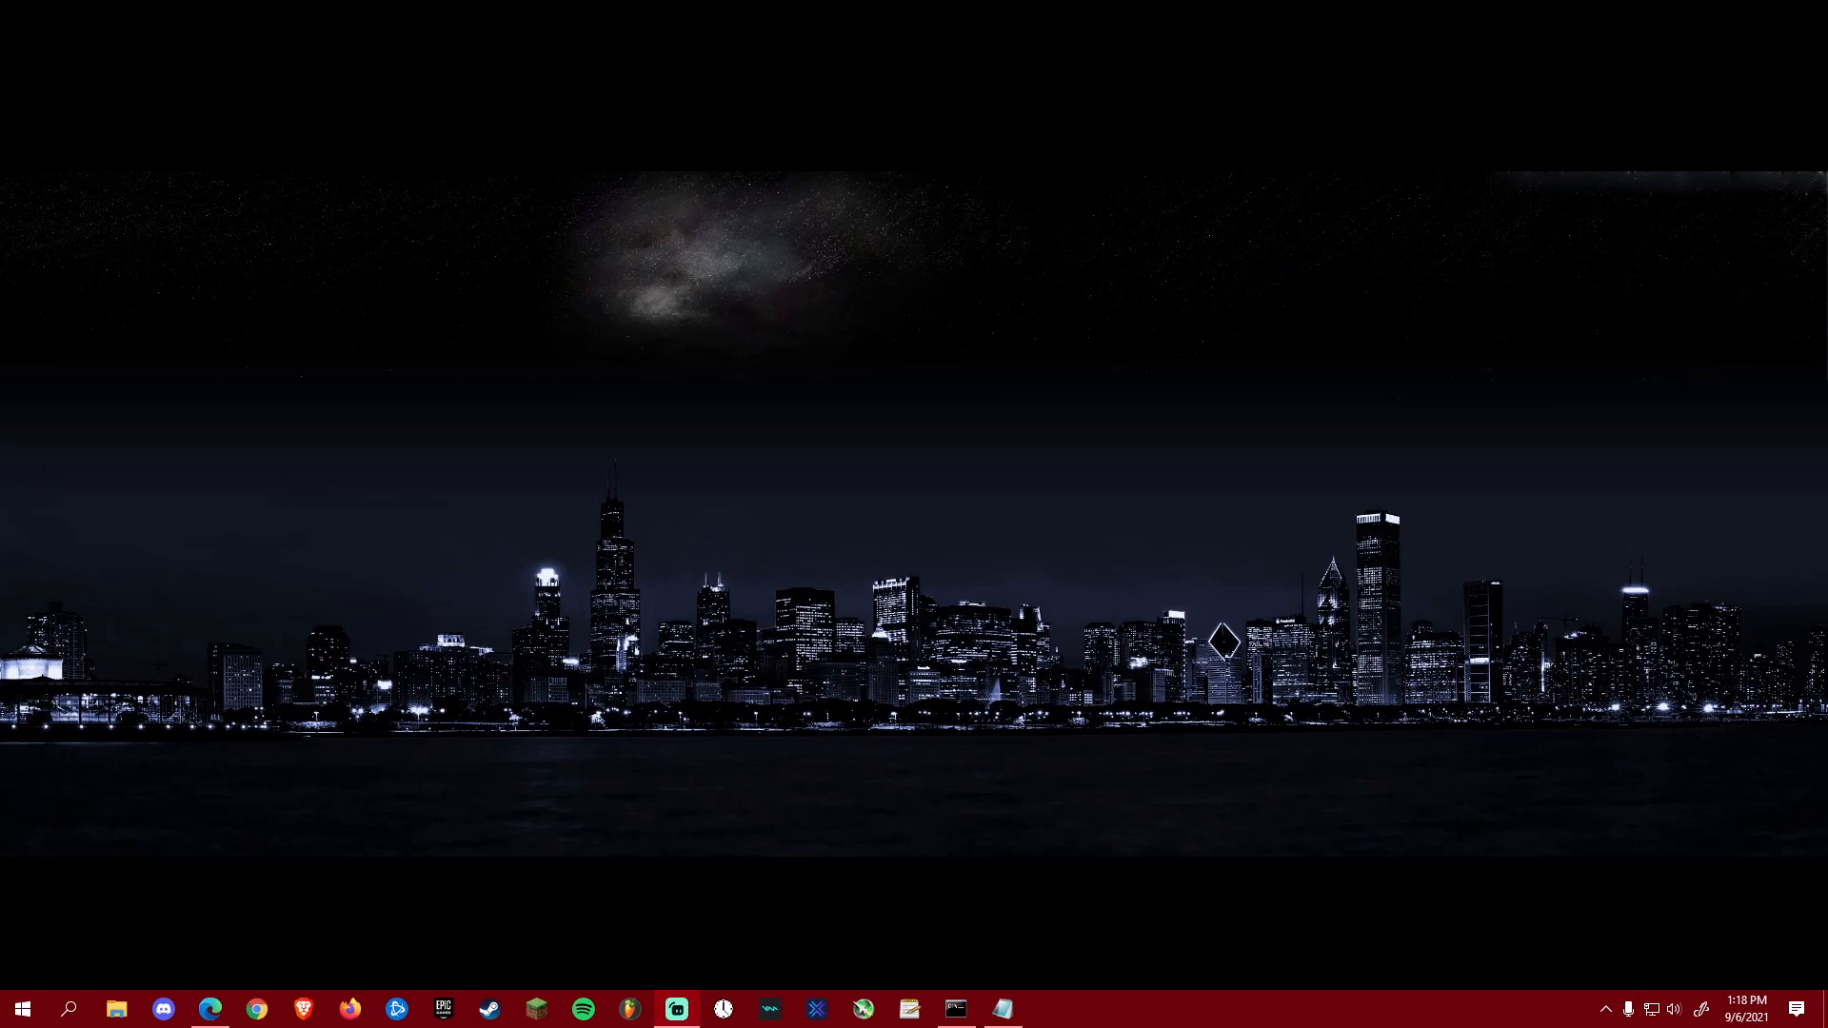
# Step: Search Windows for "windows up" and open the Windows Update settings
pyautogui.click(1008, 599)
pyautogui.press('super+s')
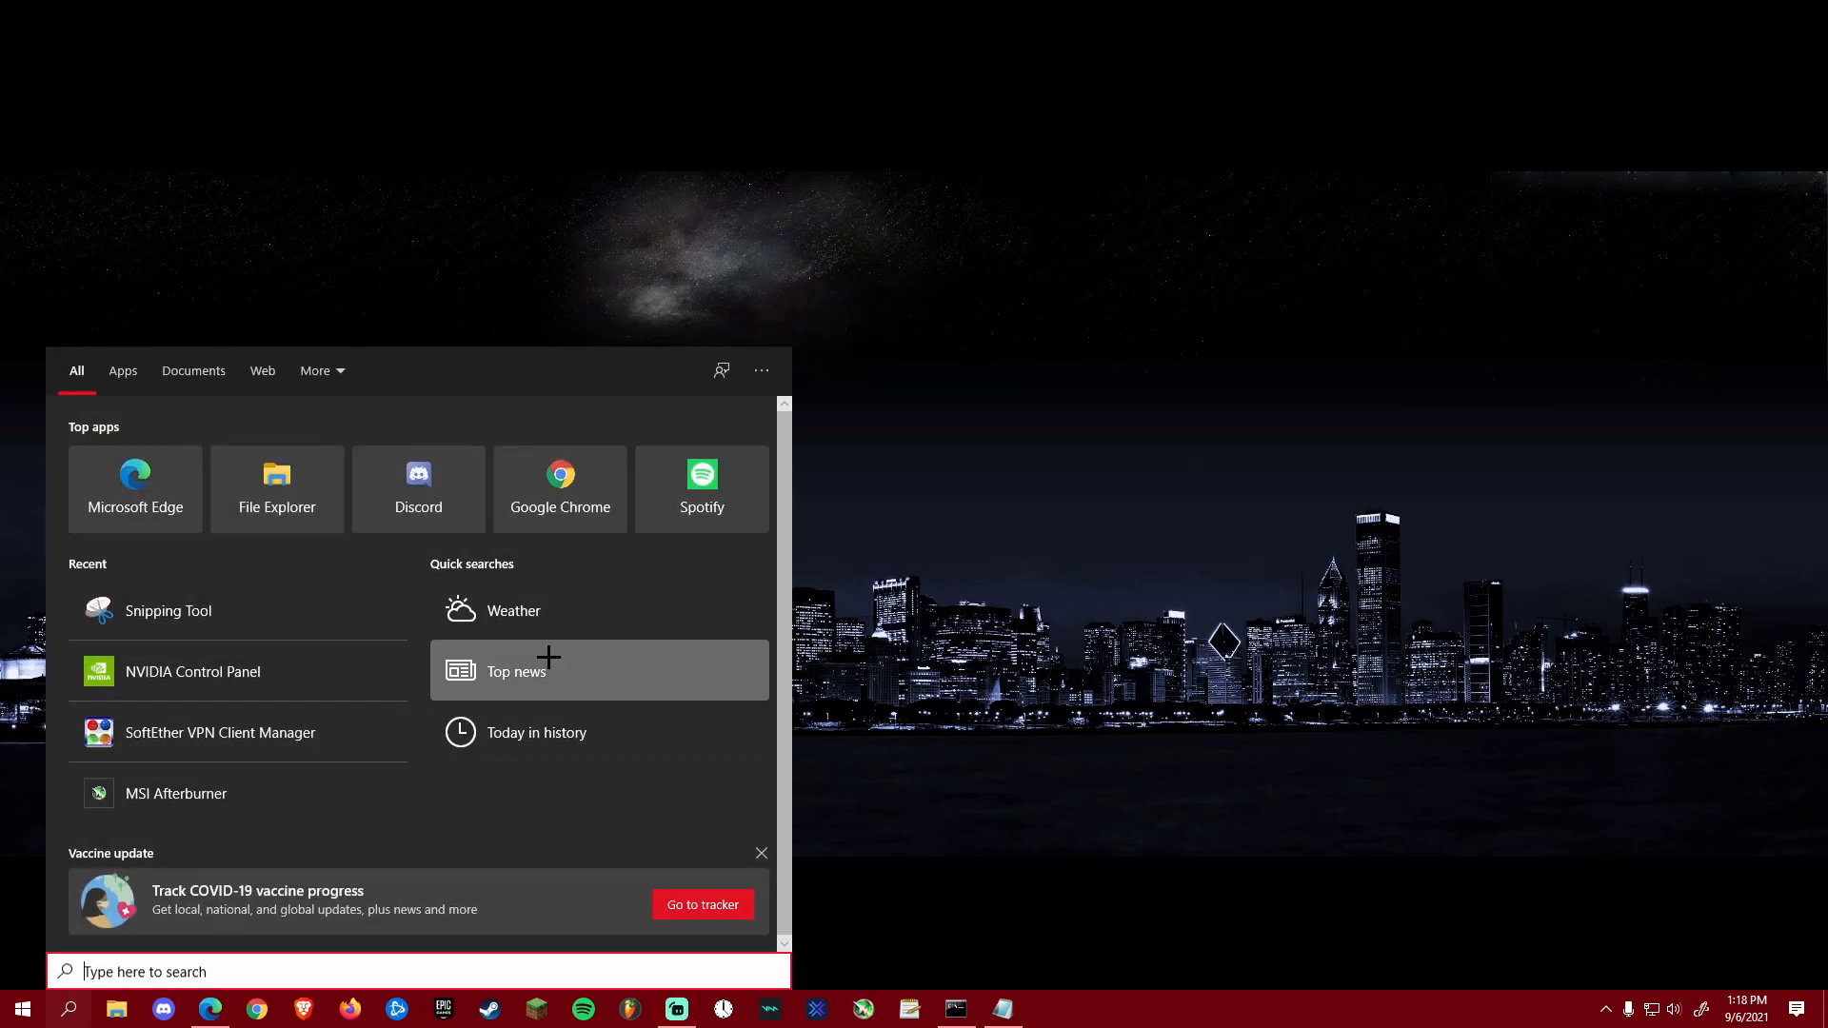
pyautogui.write('windows ')
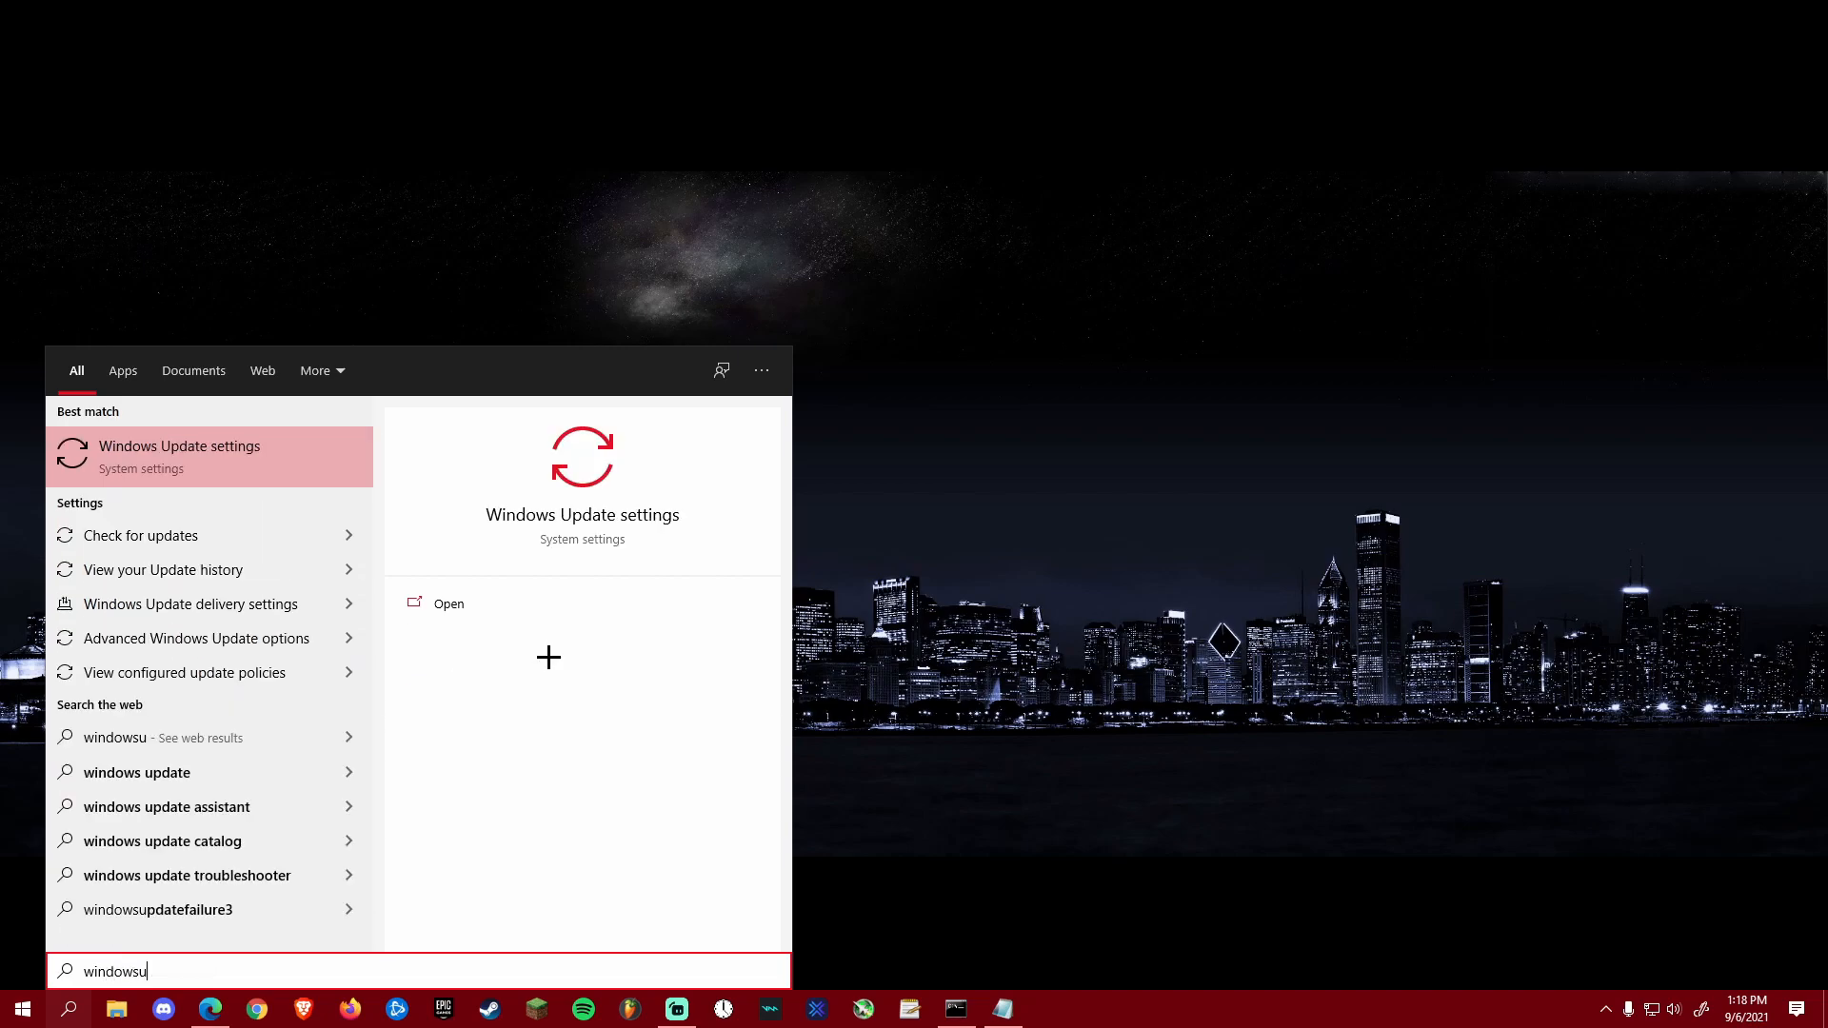
pyautogui.write('up')
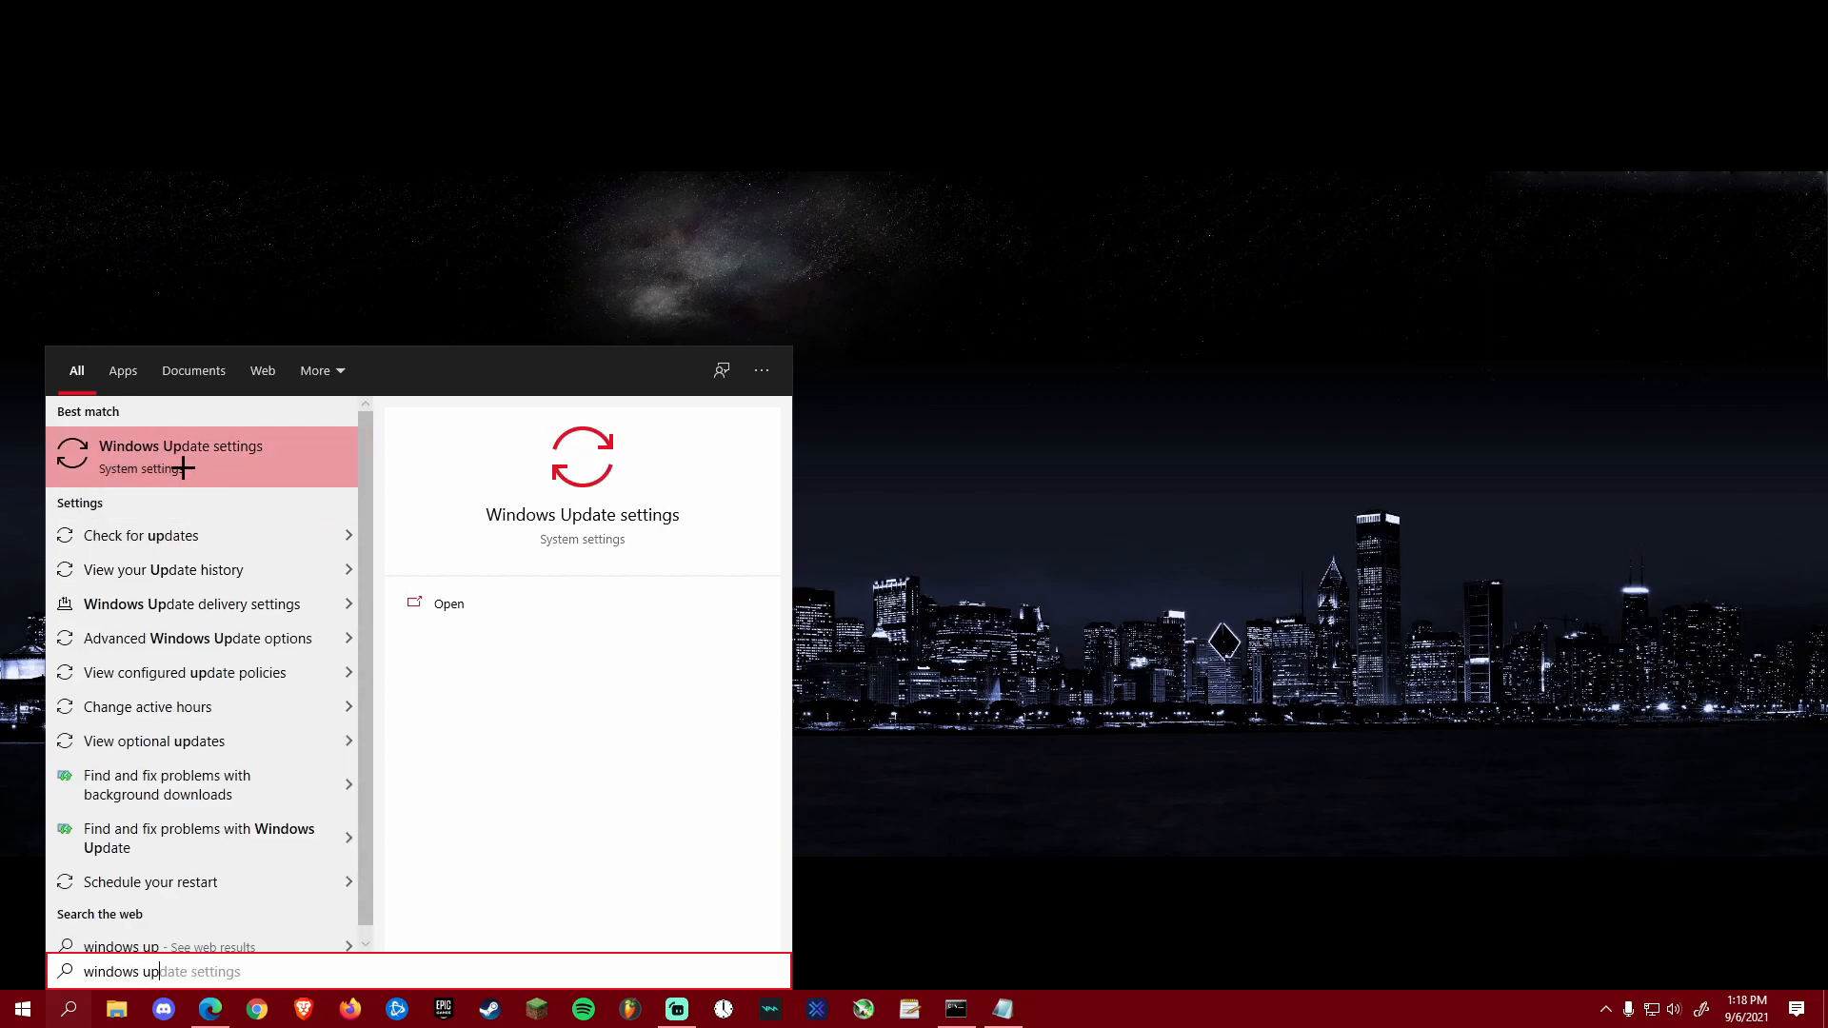
pyautogui.click(164, 453)
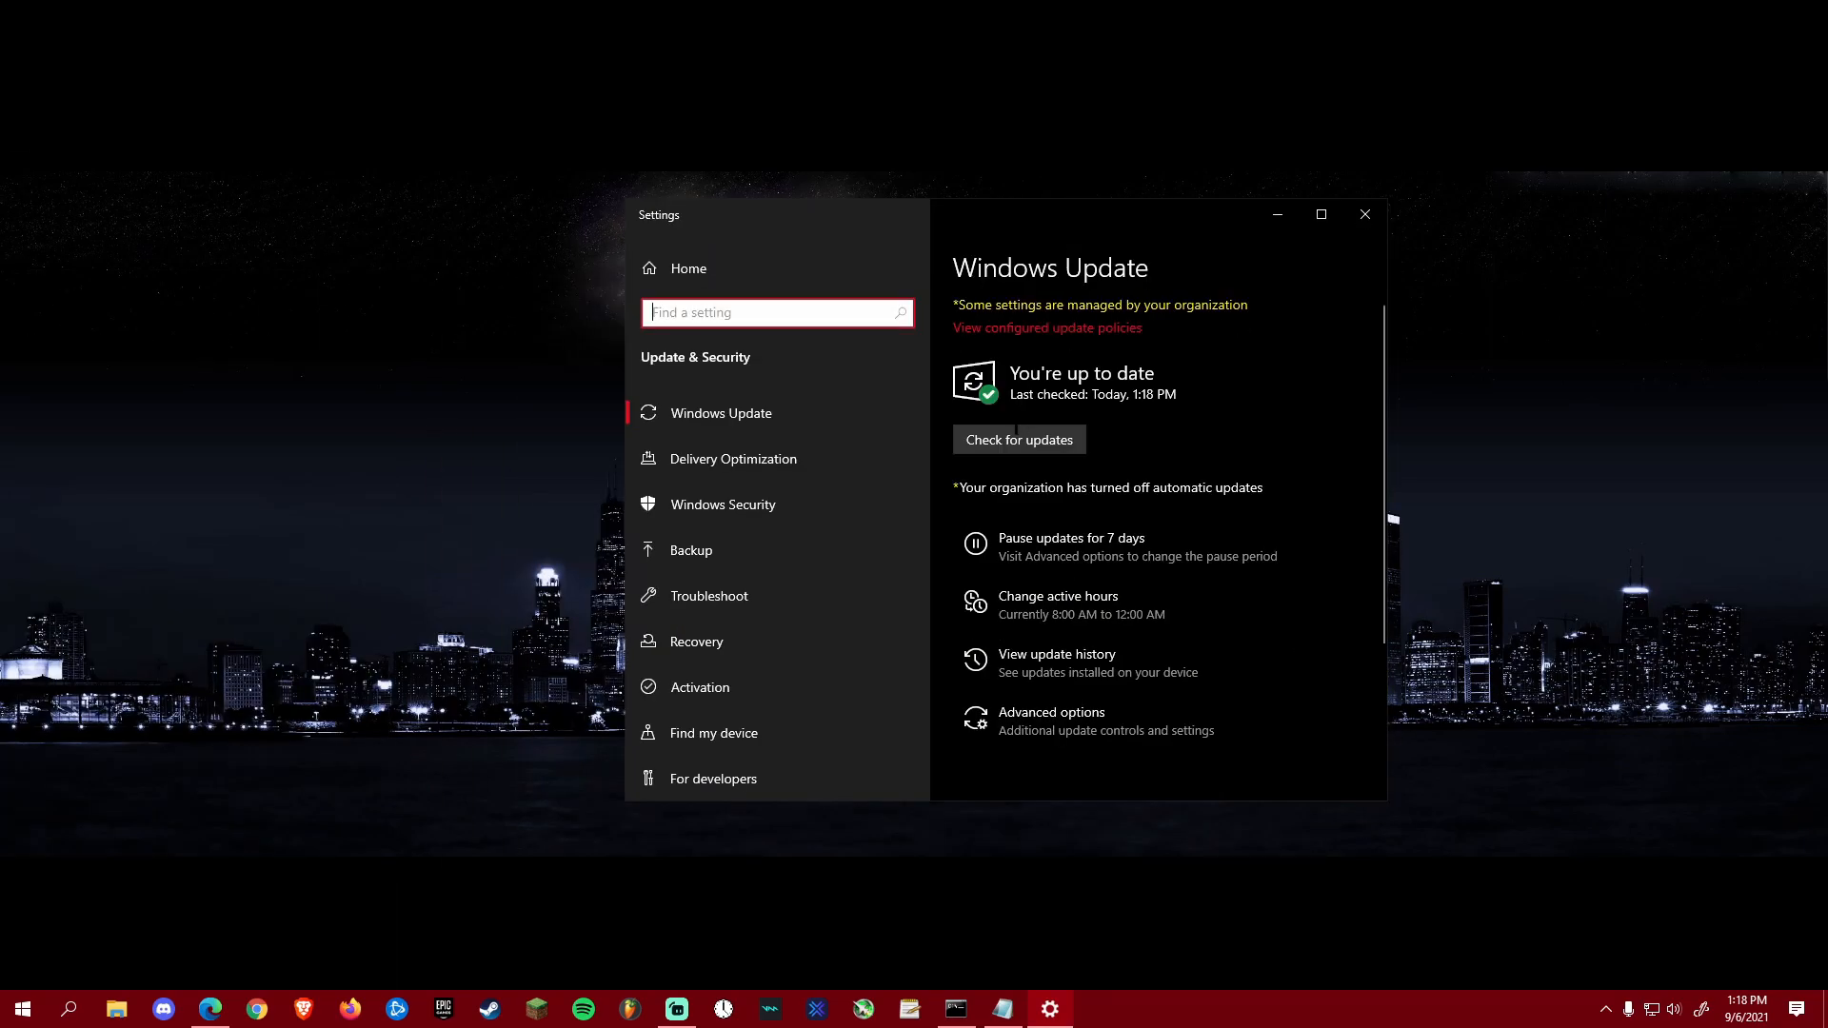
# Step: Check for Windows updates, review the update page, and close Settings
pyautogui.click(1015, 439)
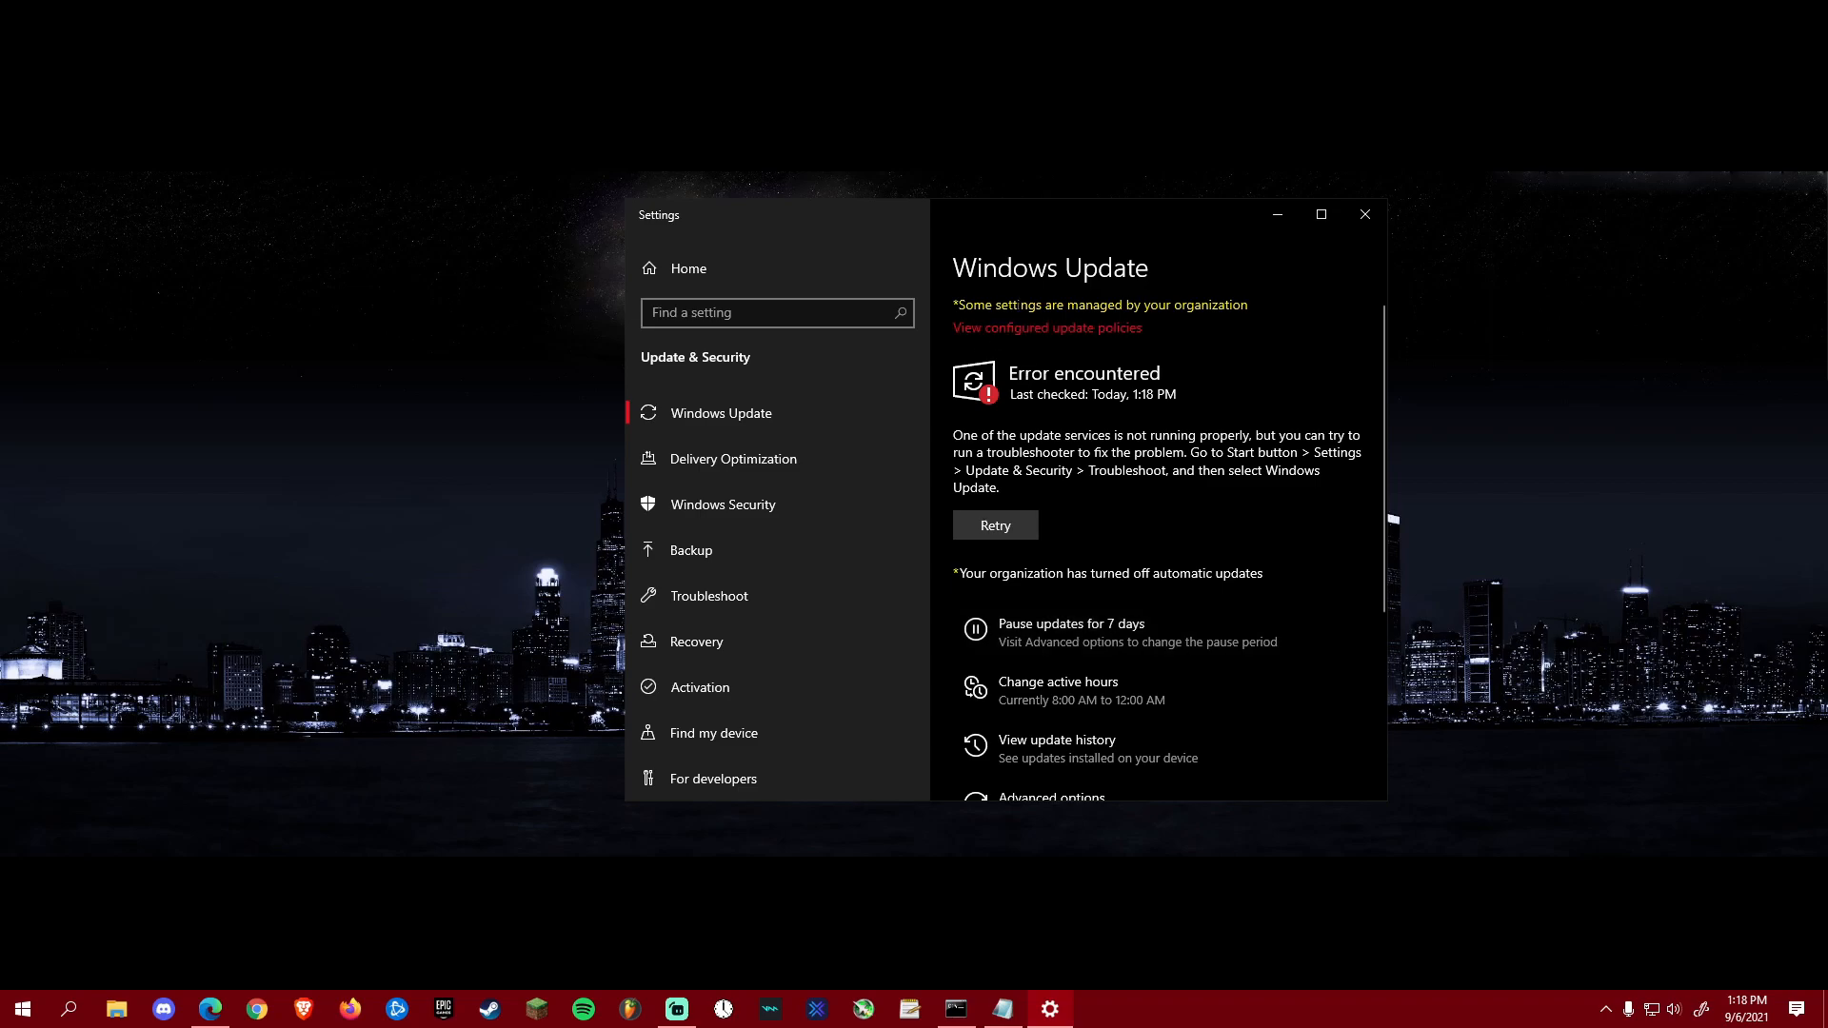
pyautogui.scroll(-3, 969, 345)
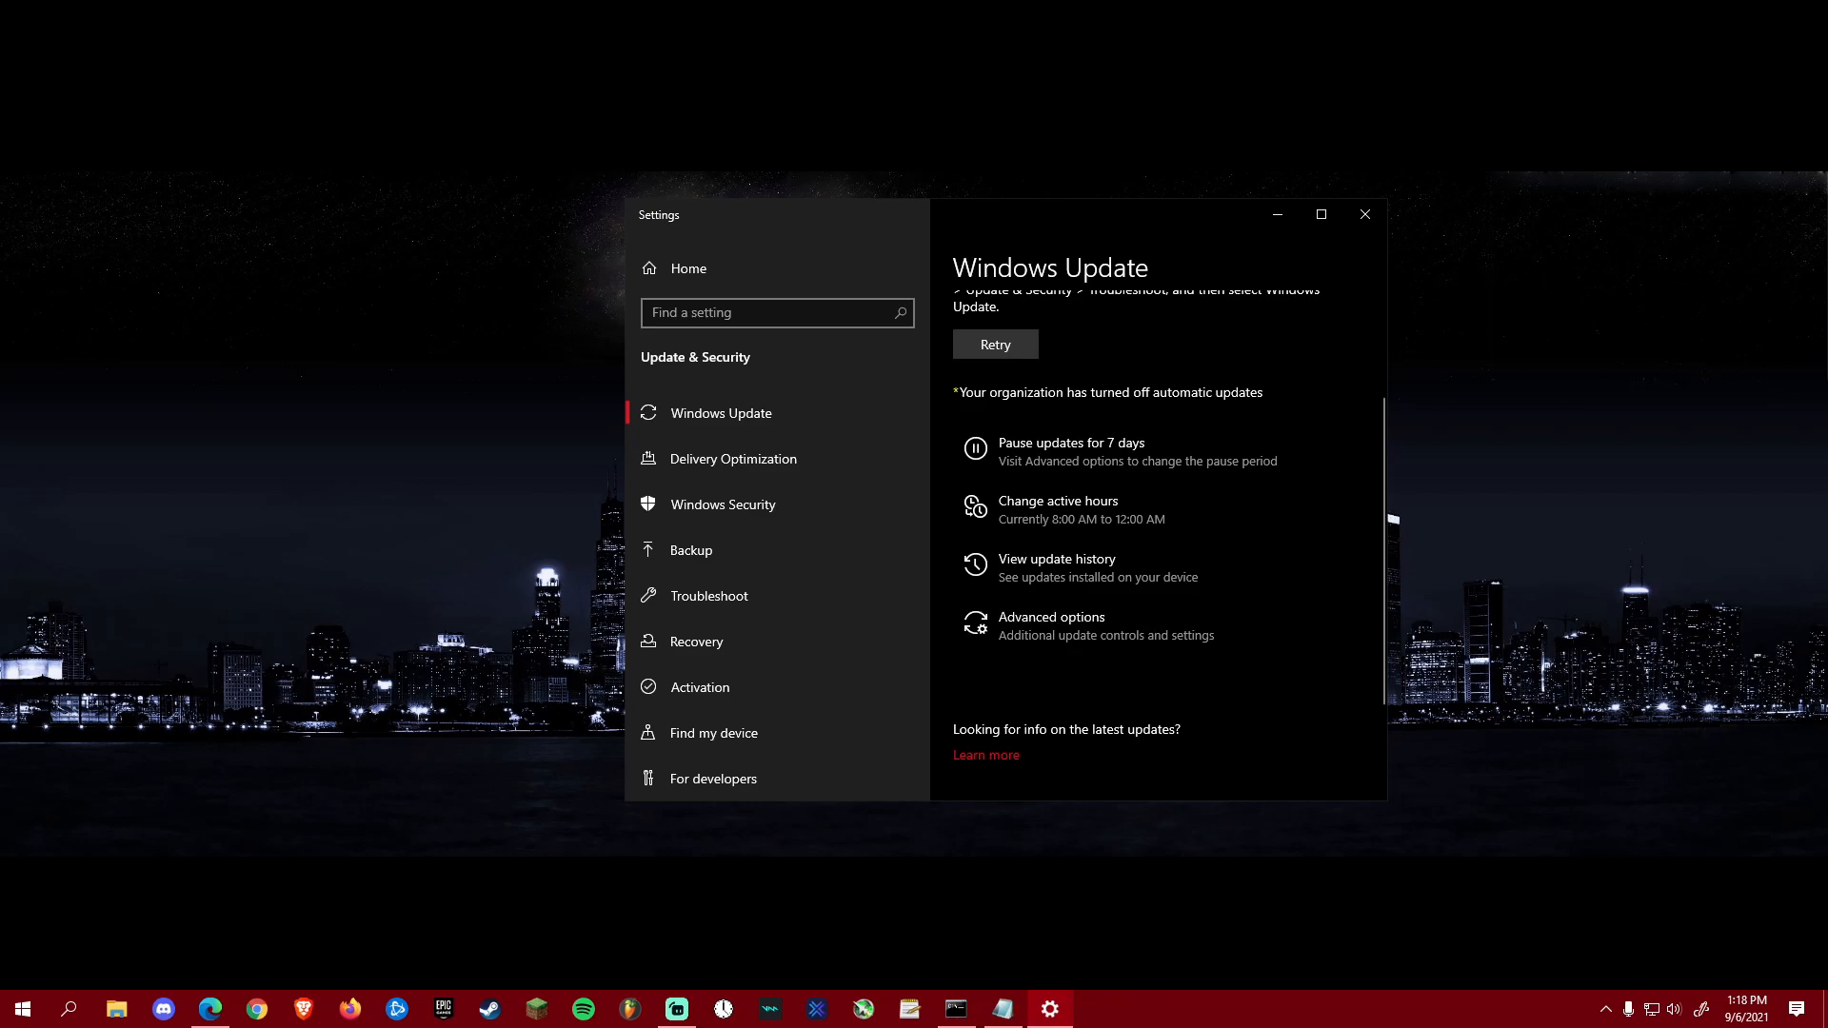
pyautogui.click(1365, 213)
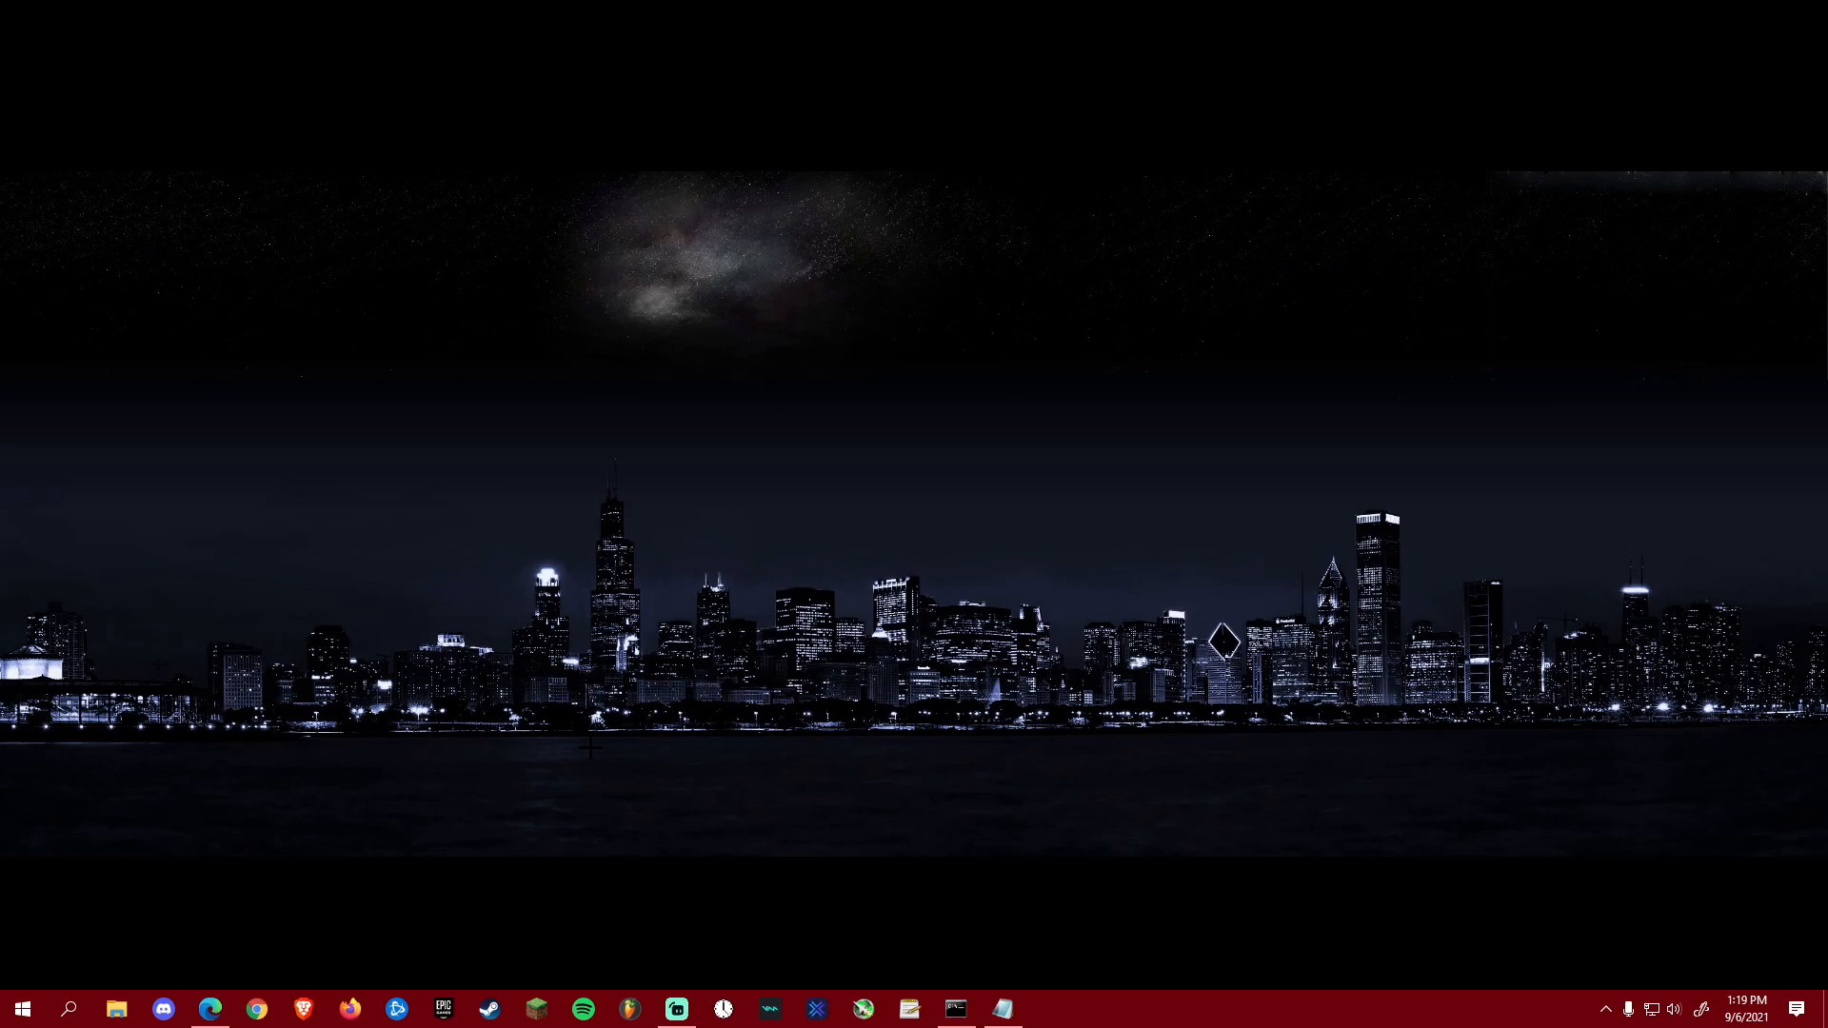
# Step: Open the user's local temporary files folder with the Run command %temp%
pyautogui.press('super')
pyautogui.press('super')
pyautogui.press('super+r')
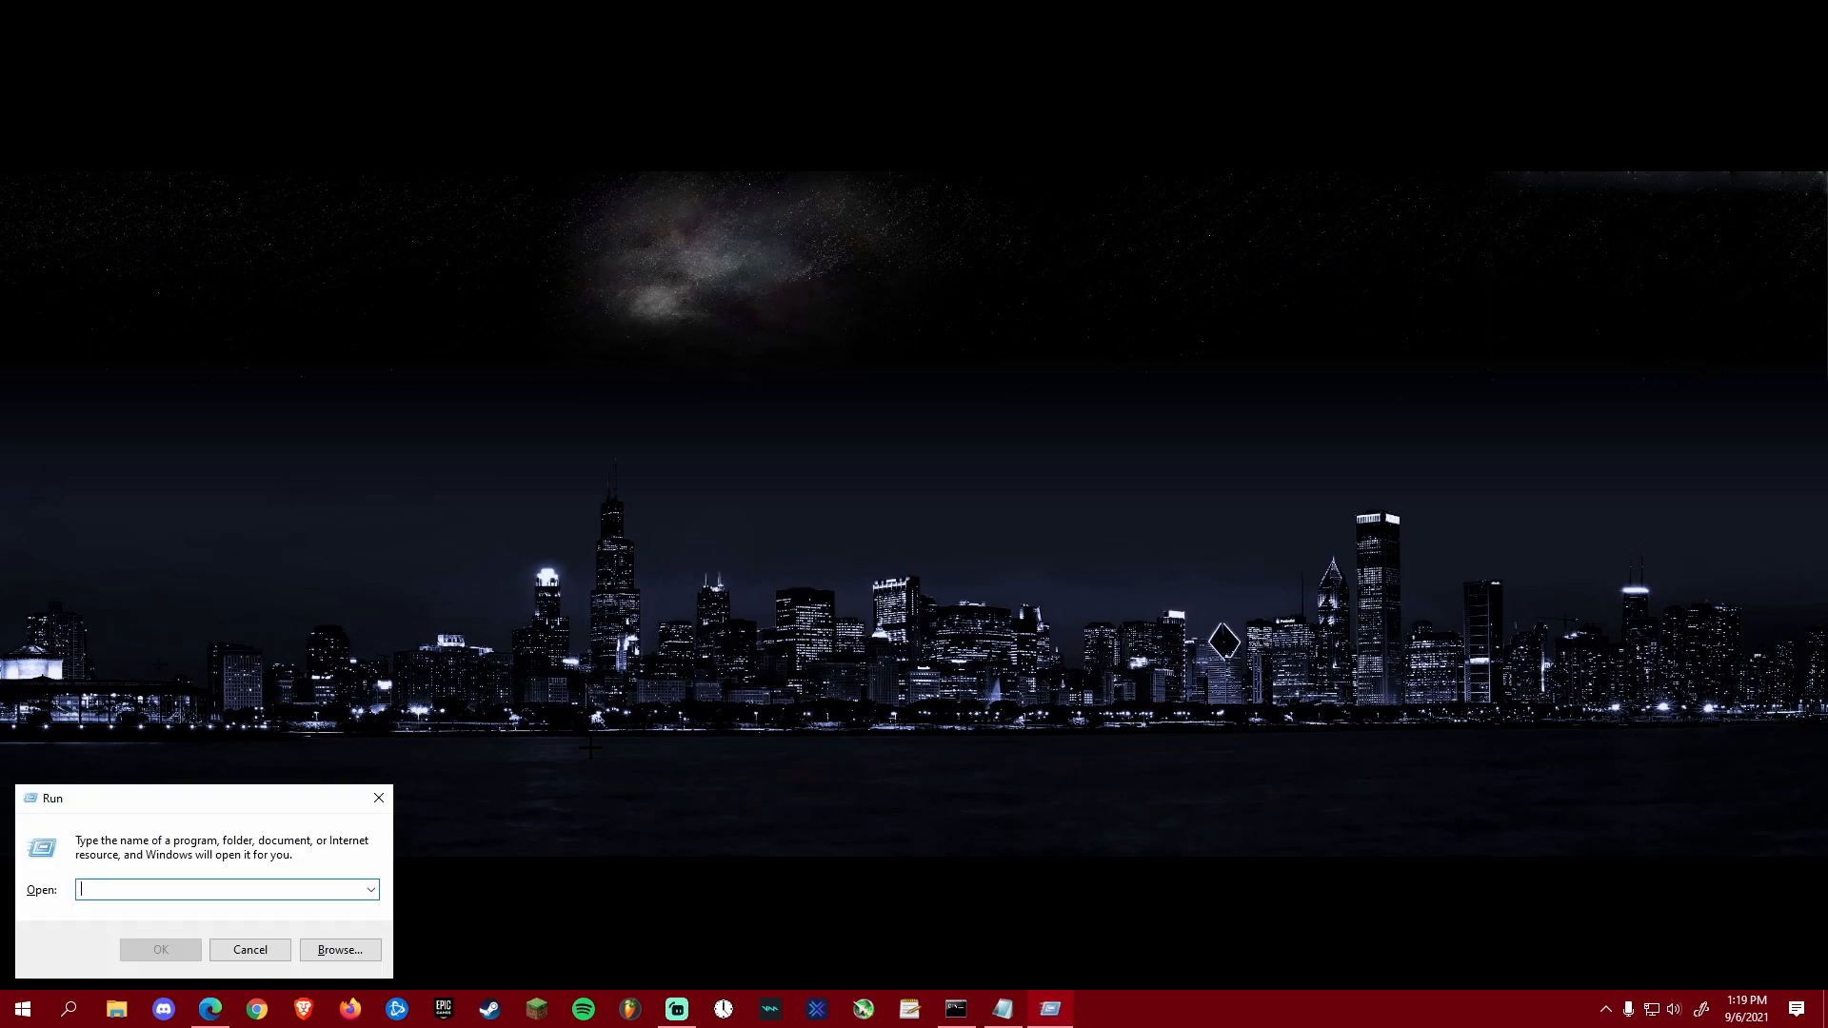
pyautogui.write('%temp%')
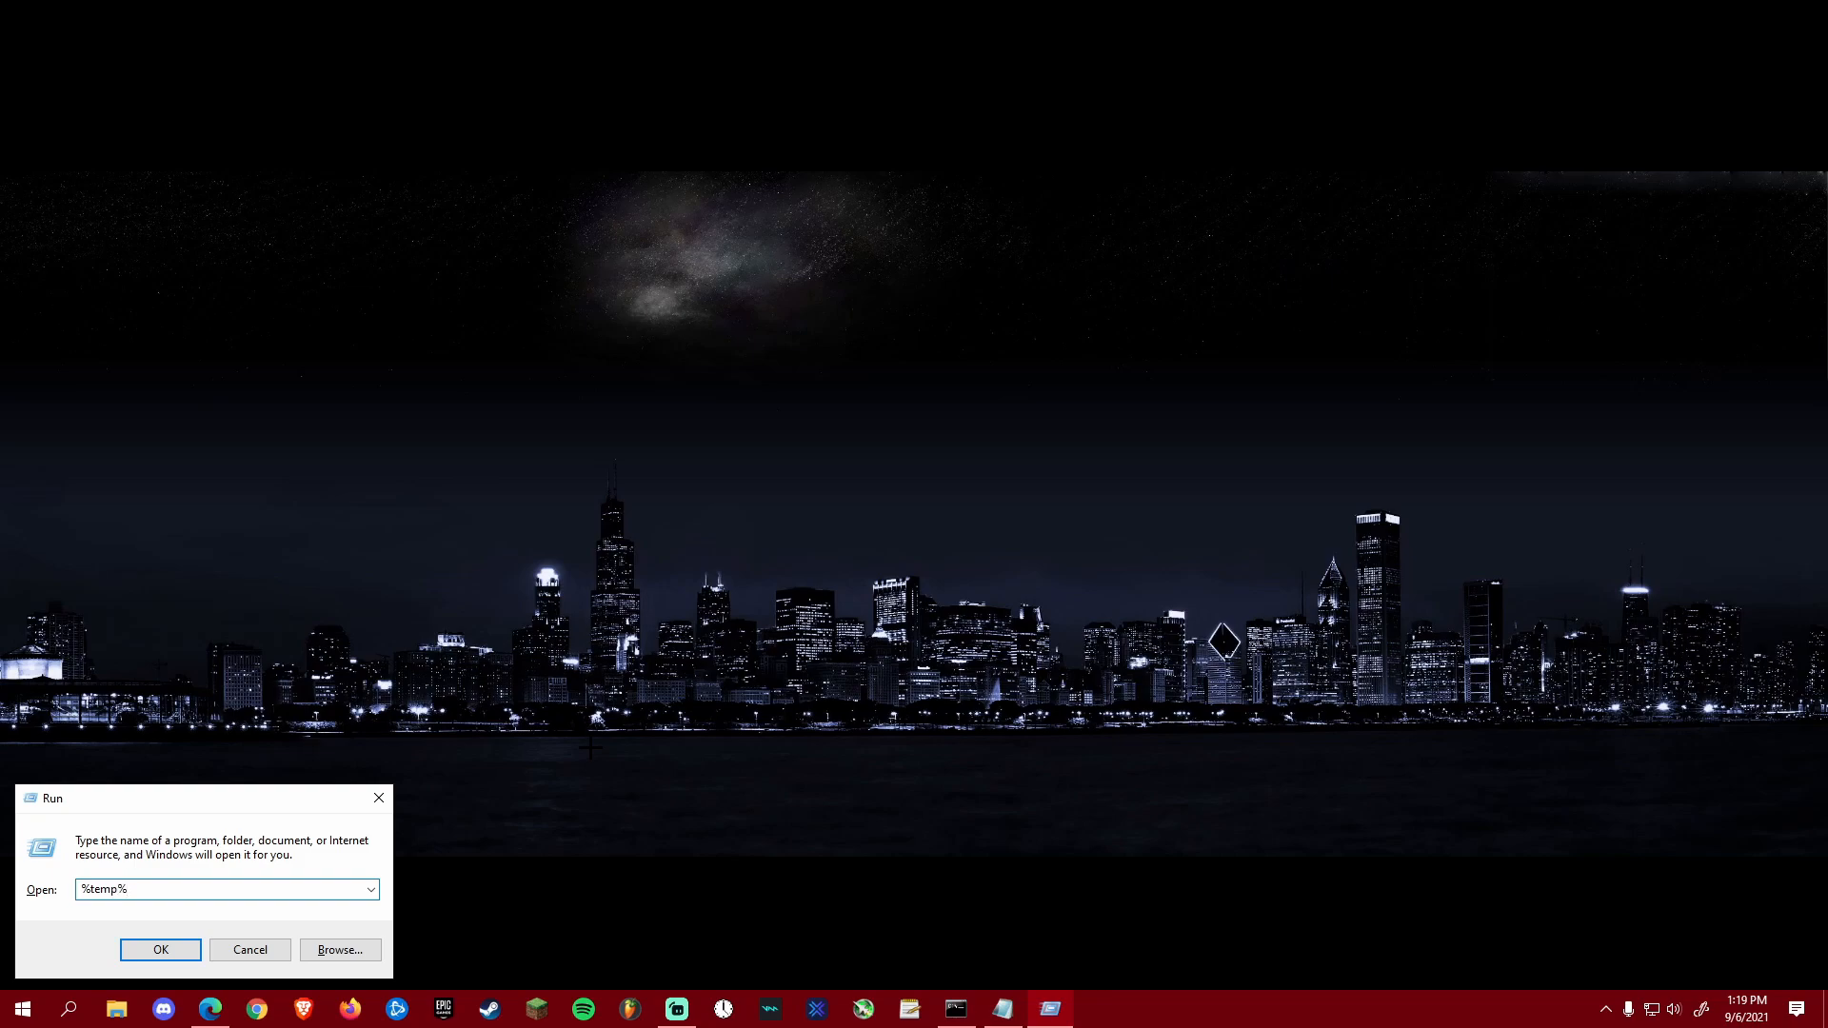
pyautogui.press('Return')
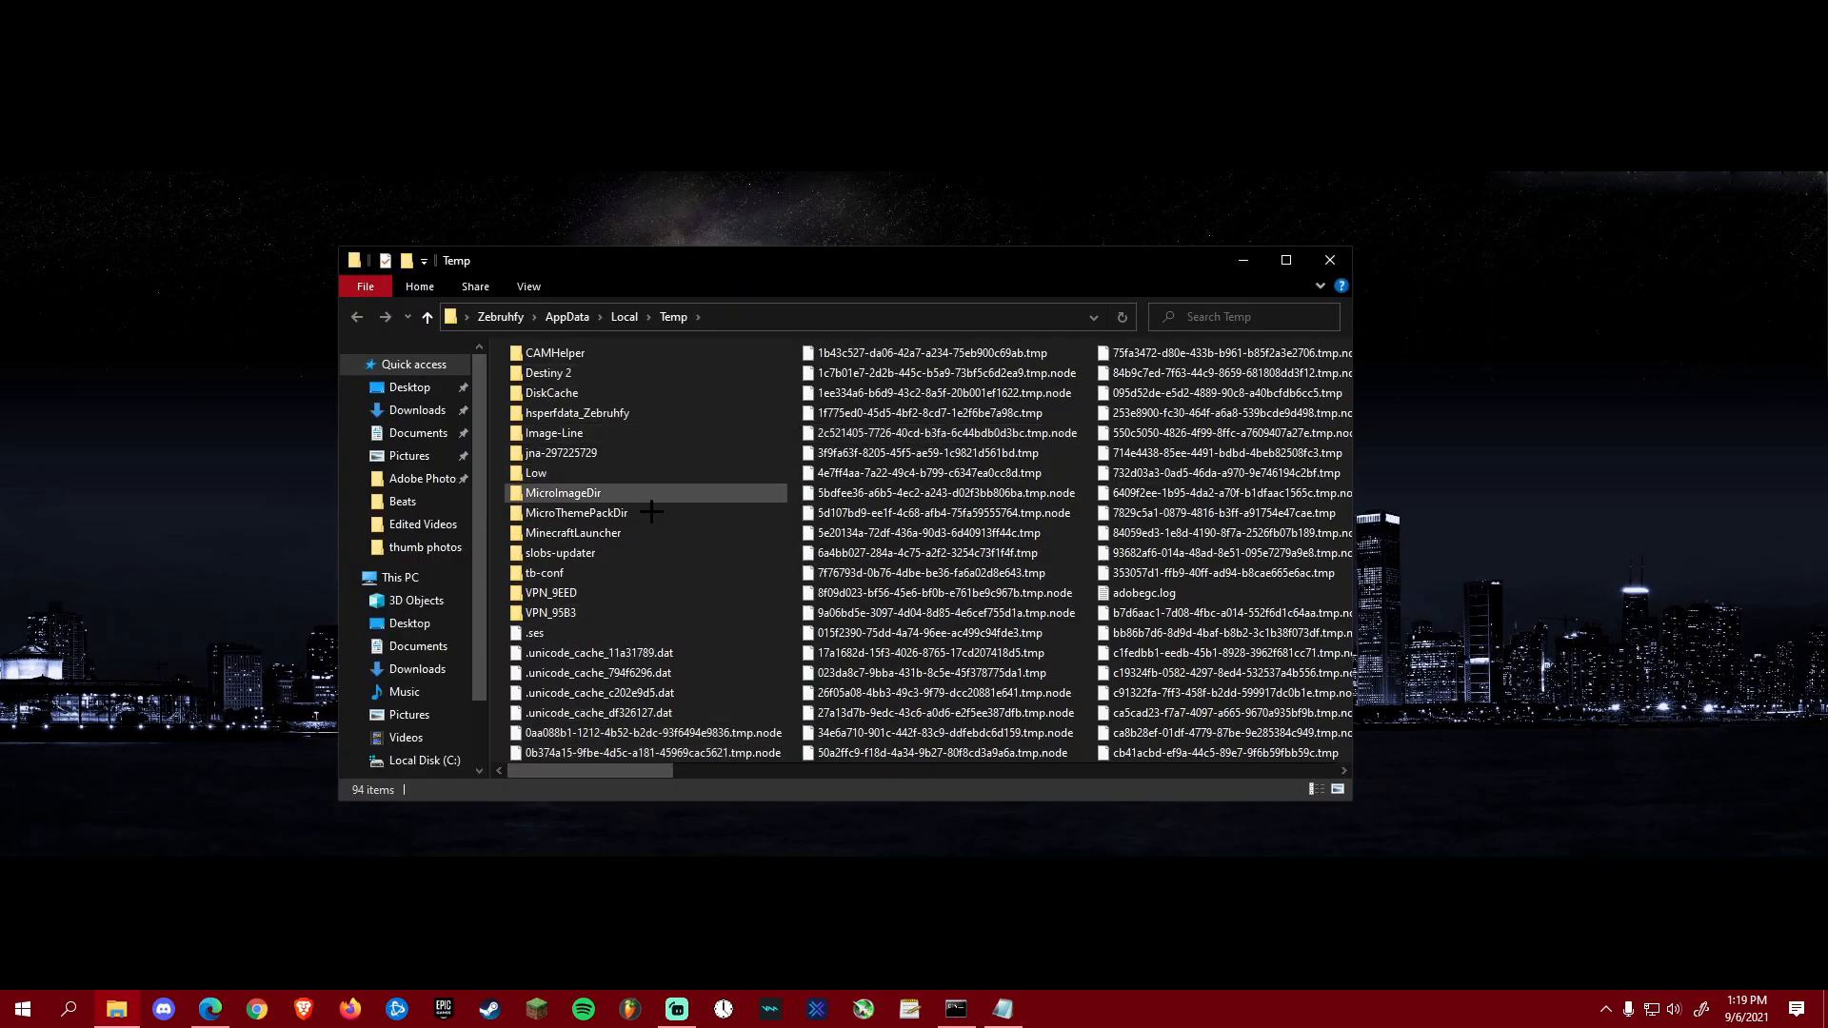
# Step: Delete everything in the user's Temp folder, skipping all items in use, and close the folder
pyautogui.scroll(-2, 750, 693)
pyautogui.scroll(2, 750, 692)
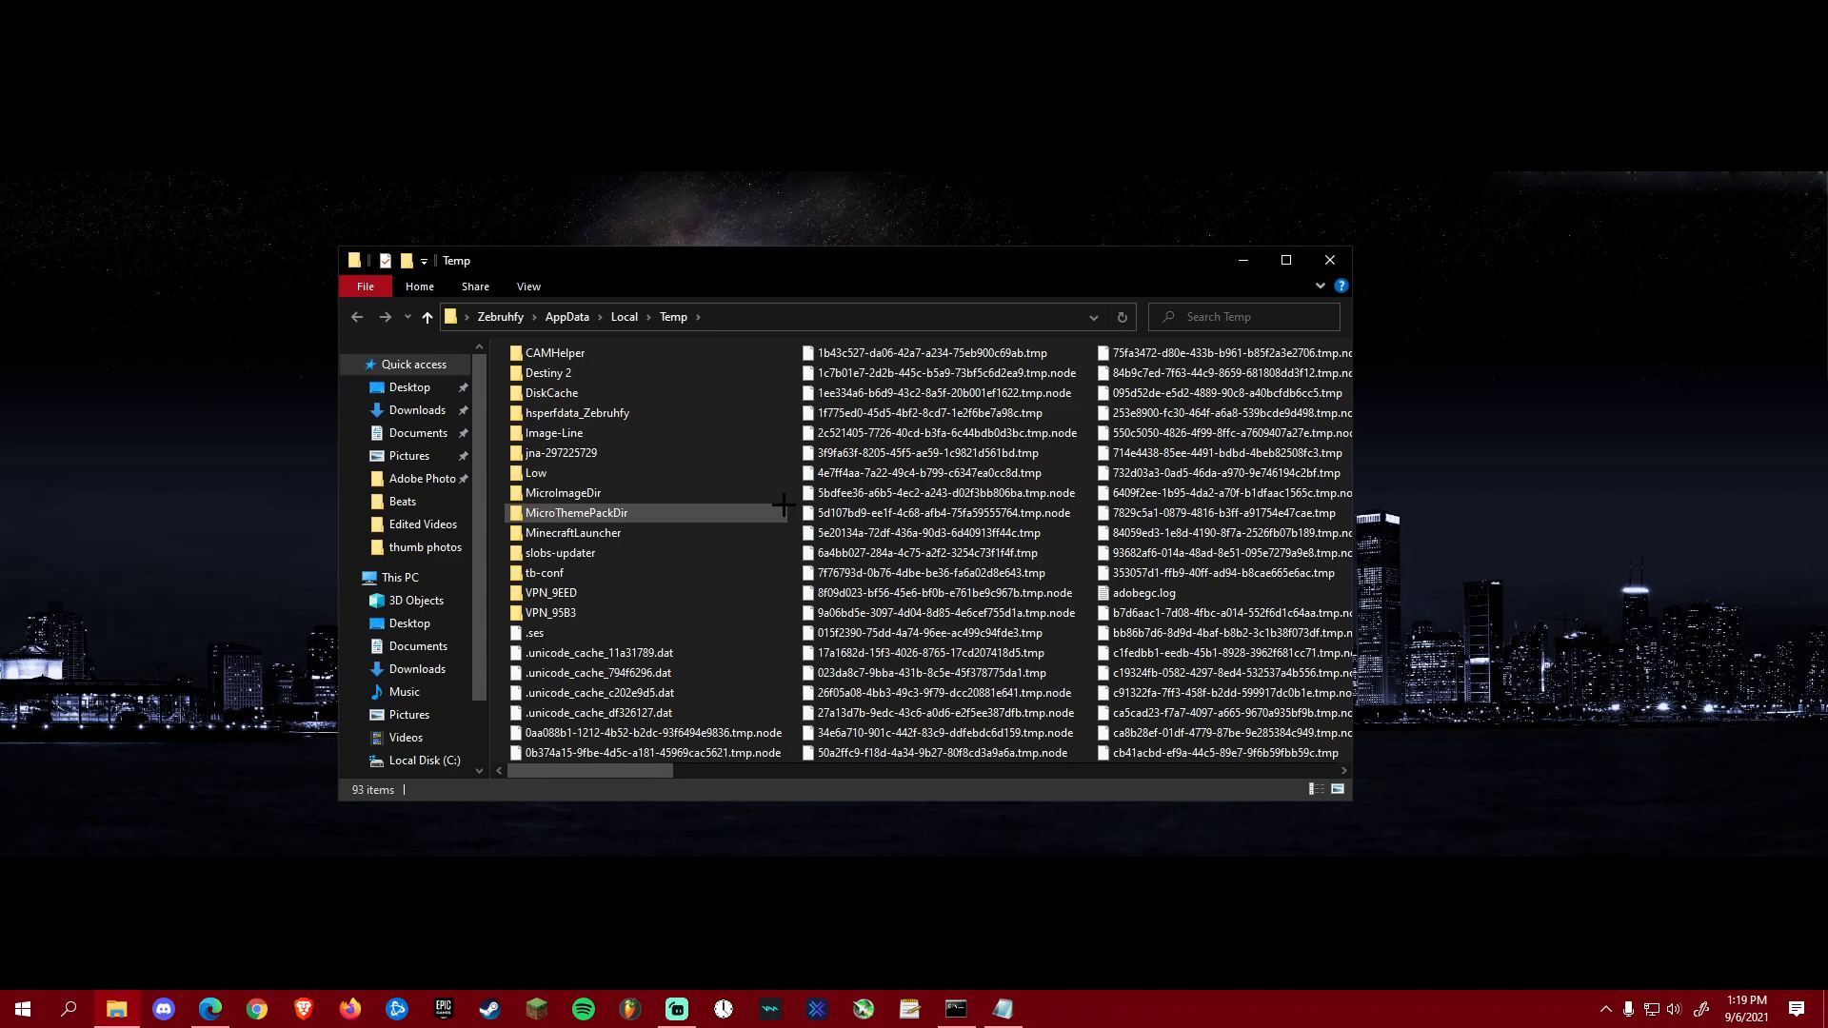
pyautogui.hotkey('ctrl', 'a')
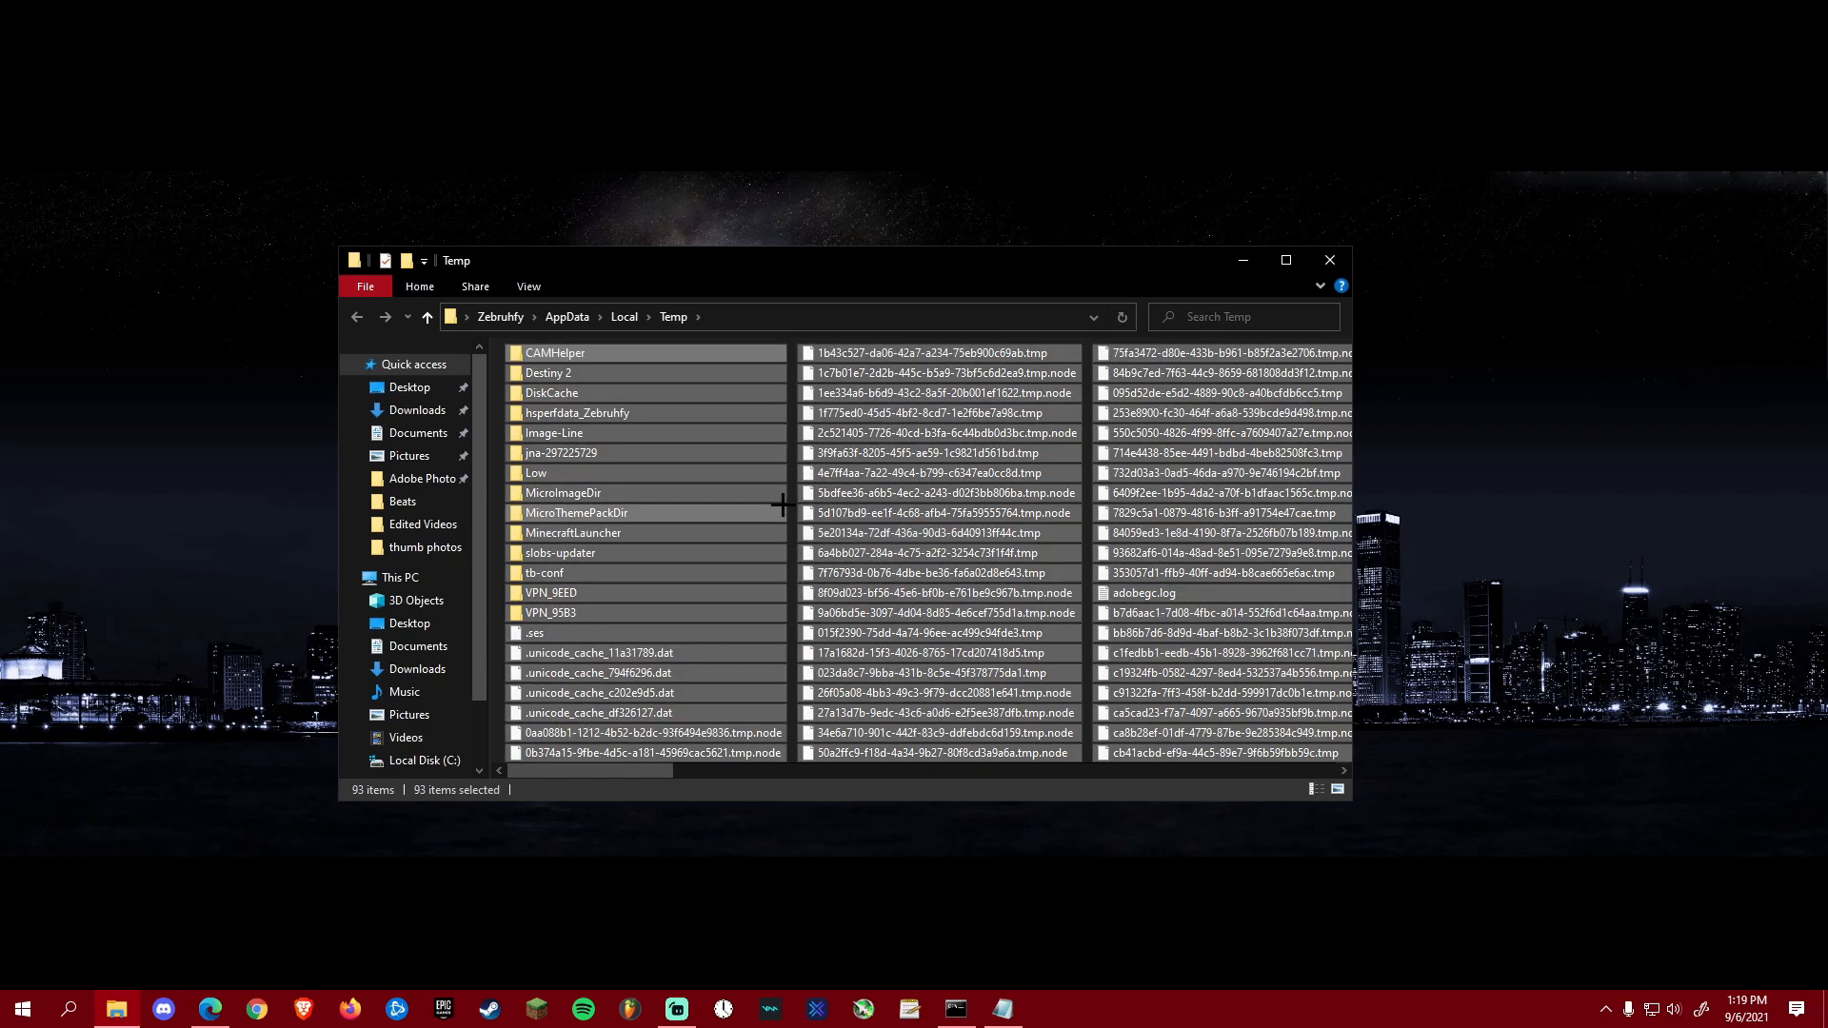
pyautogui.rightClick(782, 504)
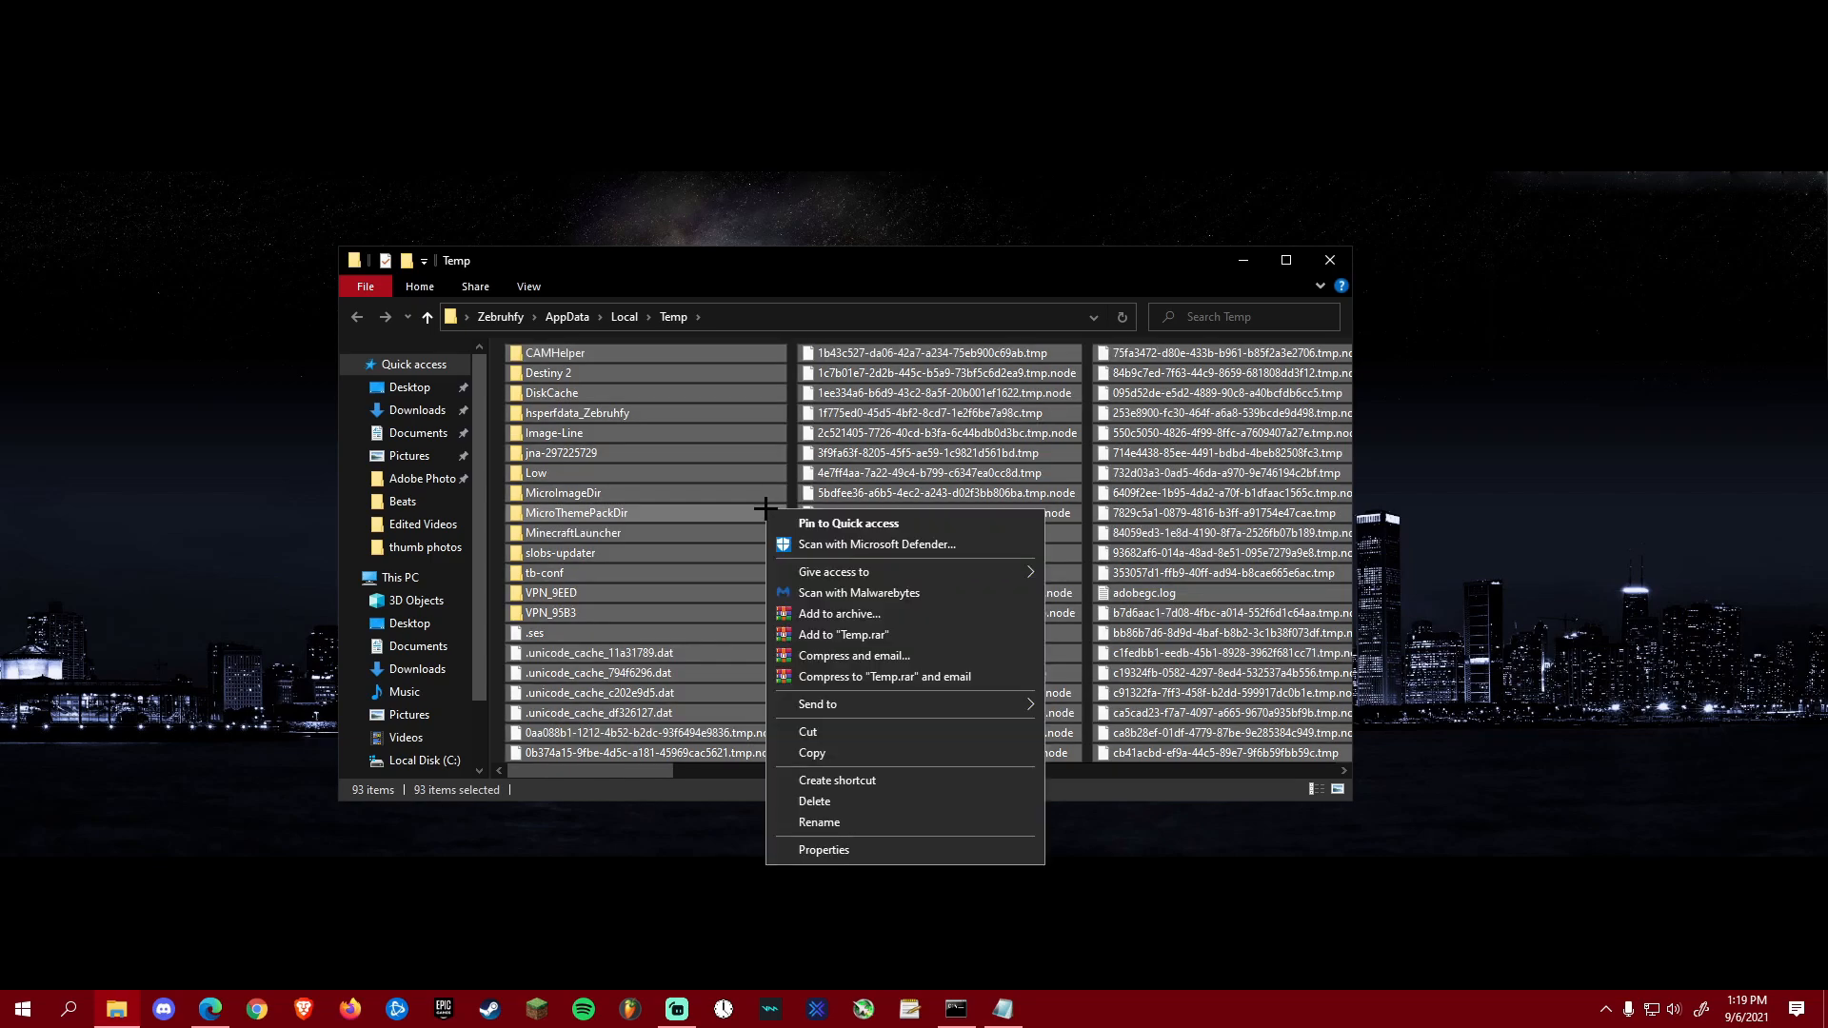
pyautogui.click(841, 805)
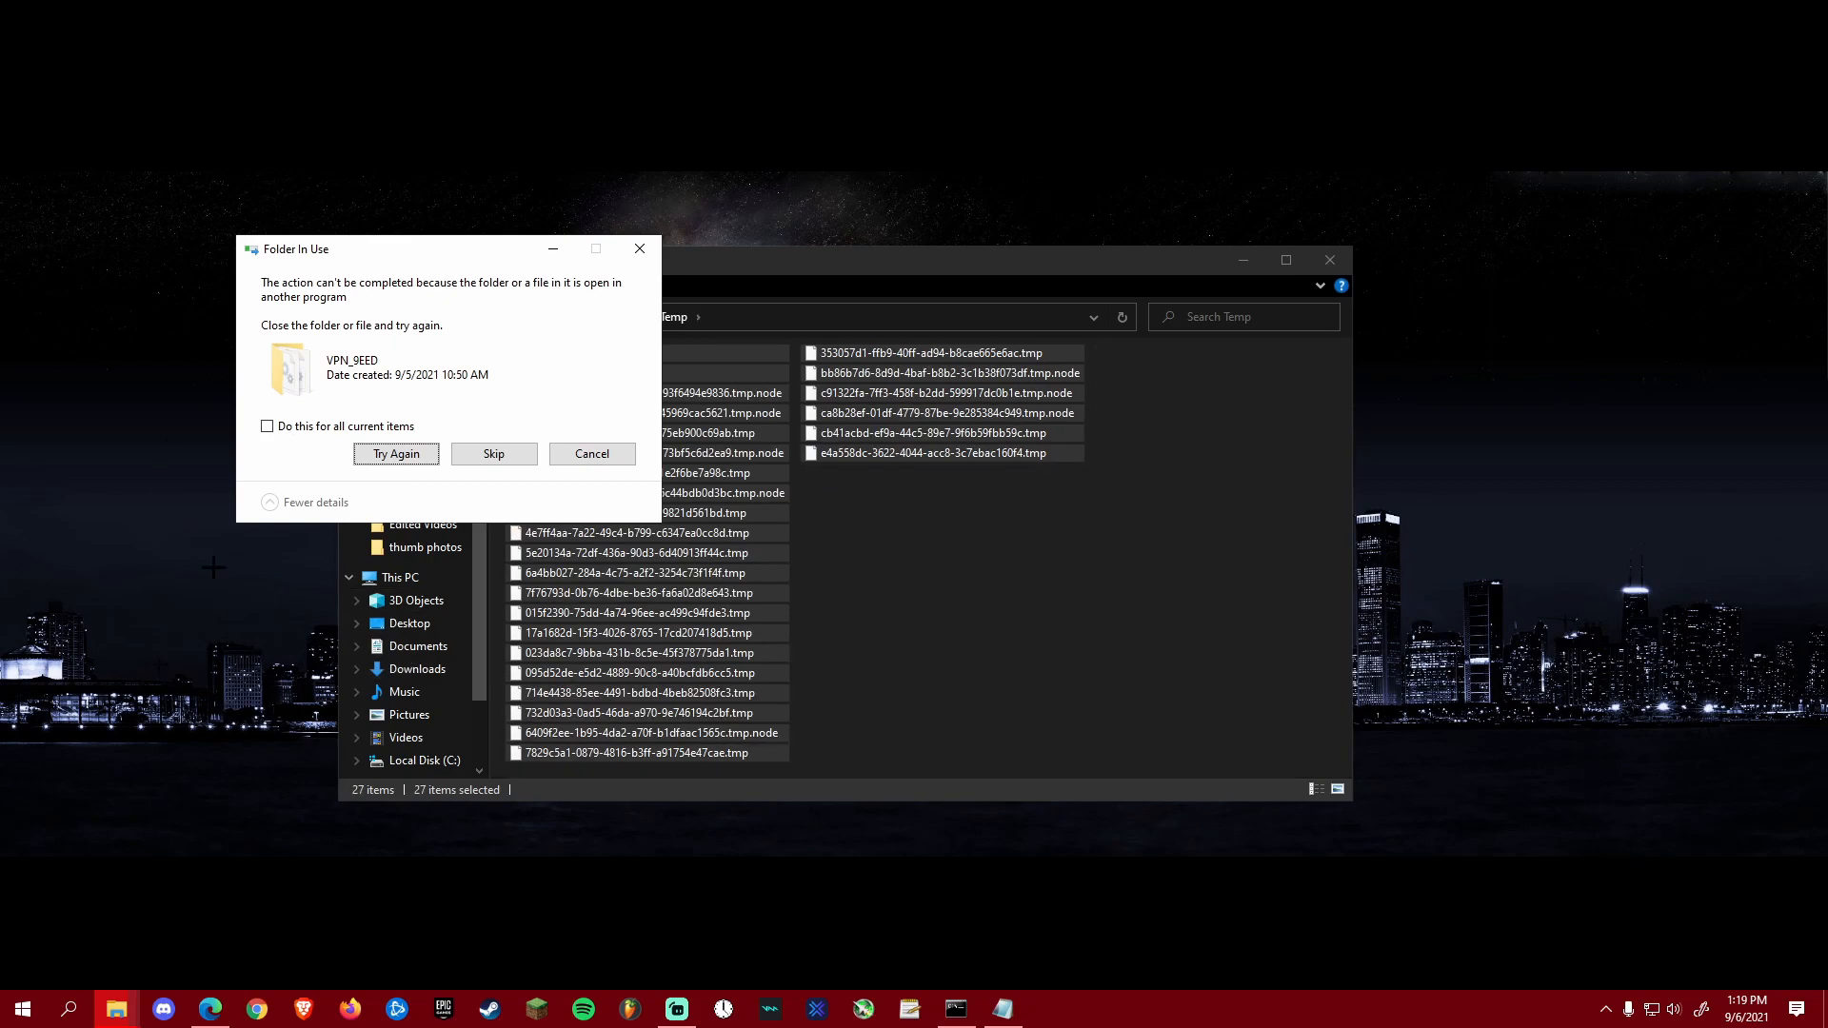
pyautogui.click(265, 427)
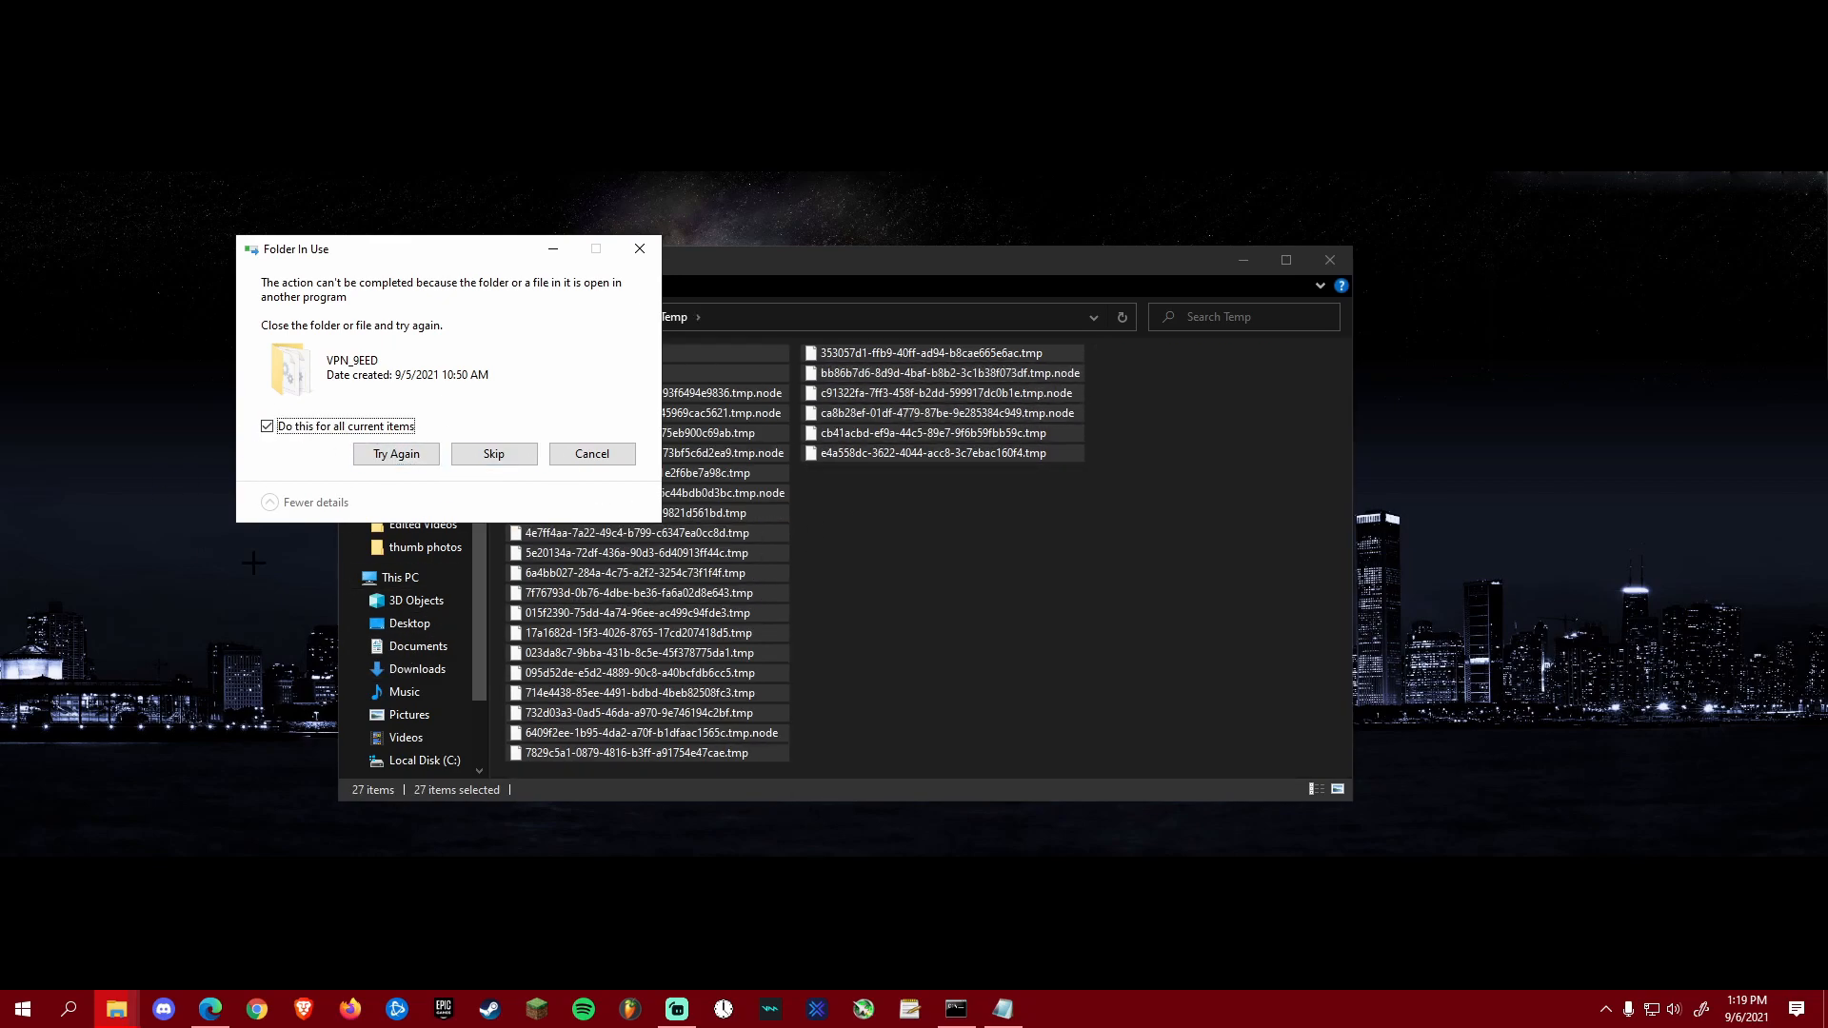
pyautogui.click(475, 454)
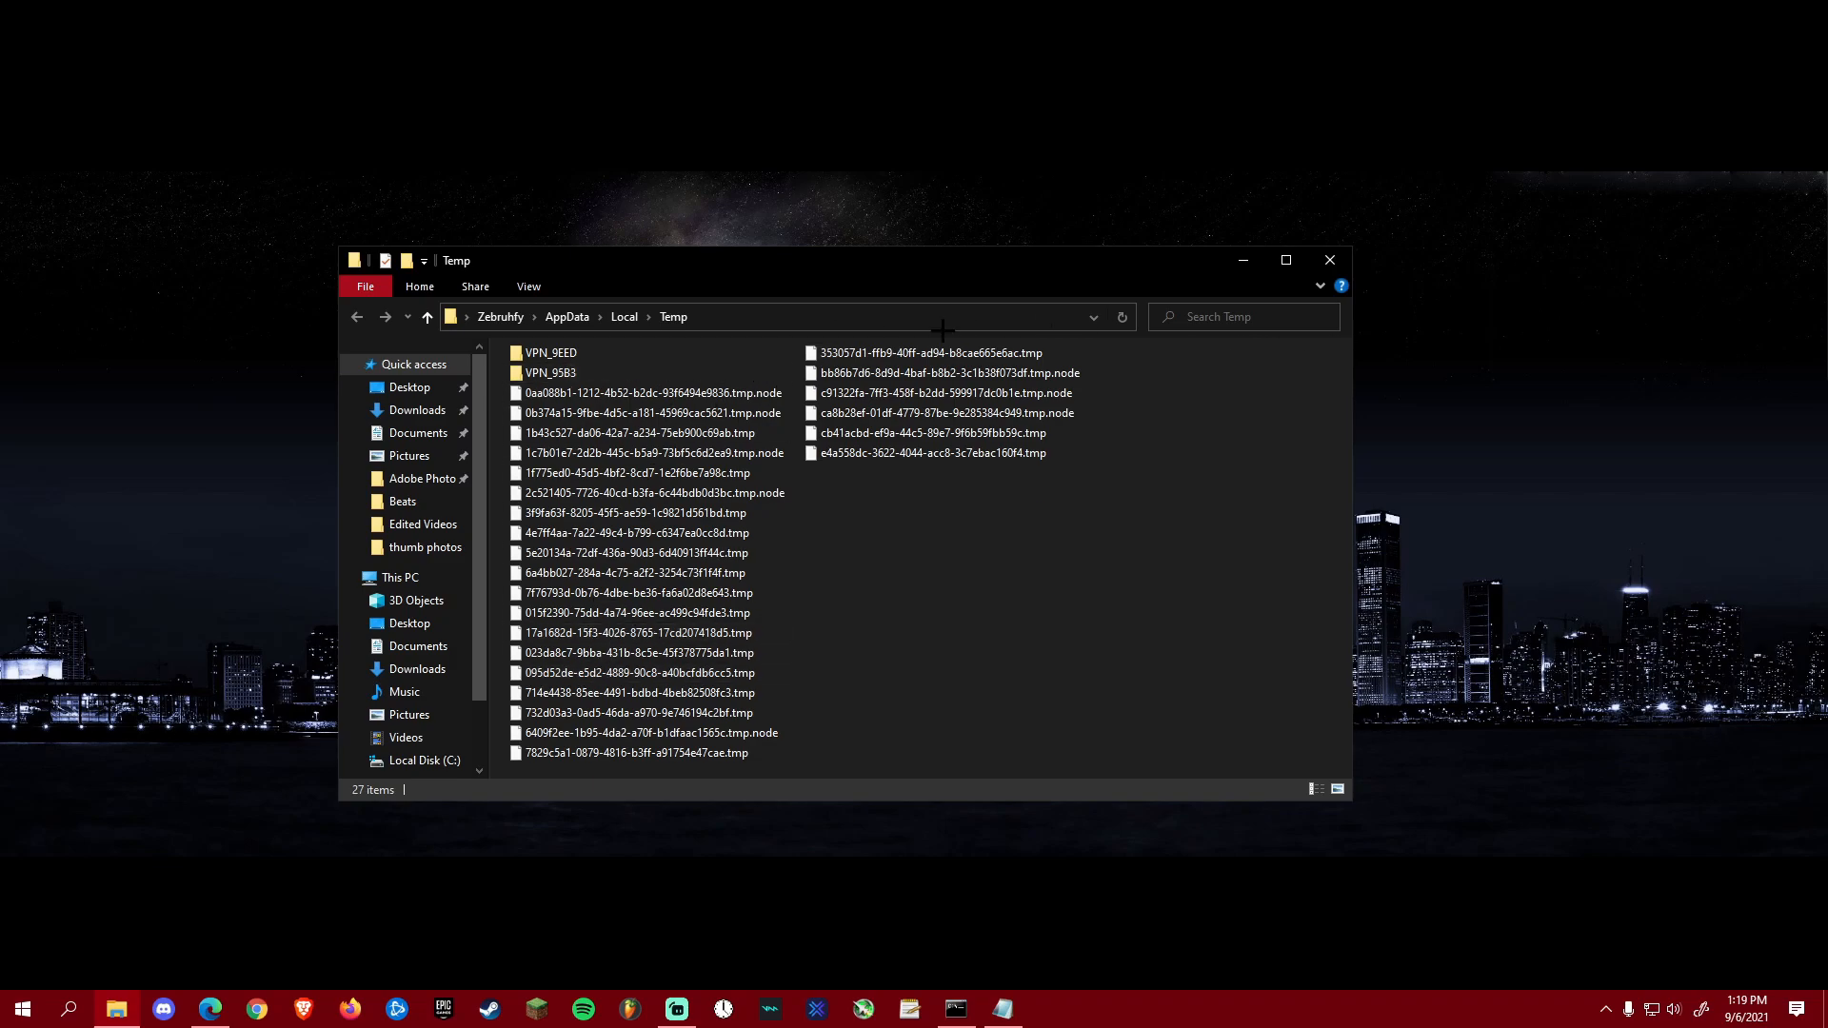
pyautogui.click(1329, 260)
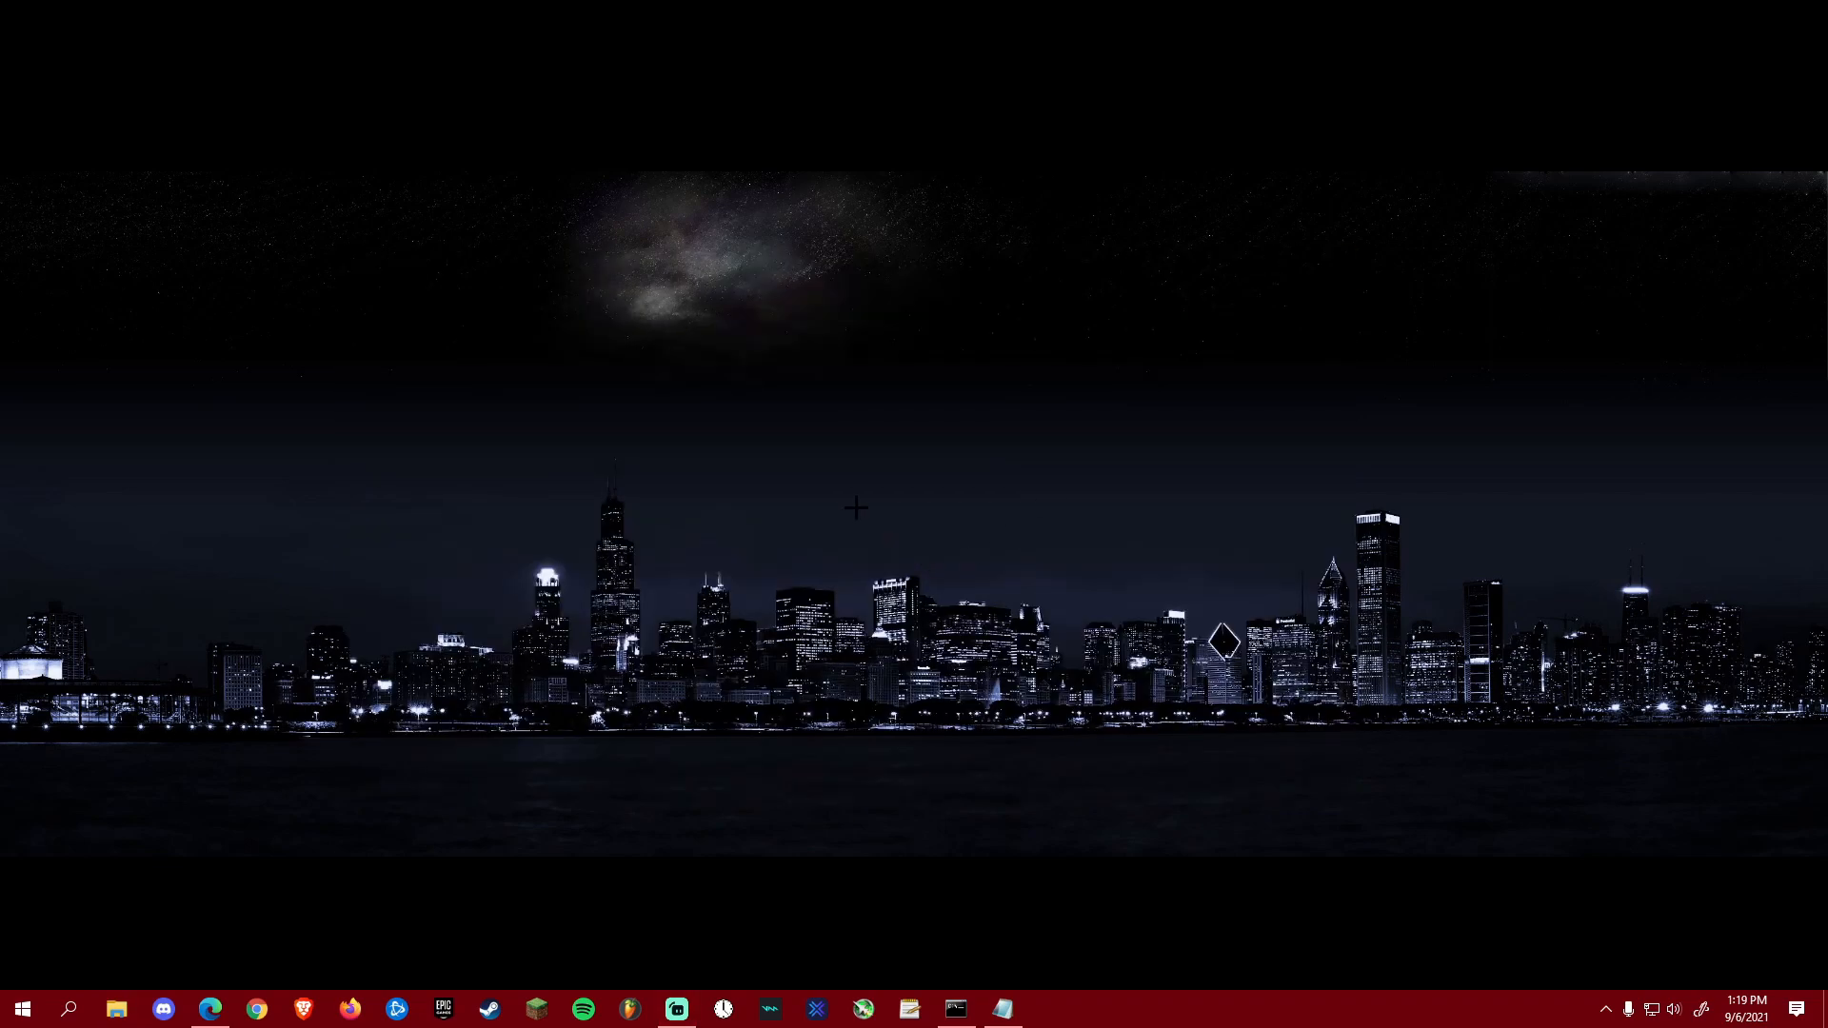
# Step: Open the Windows Temp folder with the Run command temp
pyautogui.press('super+r')
pyautogui.write('temp')
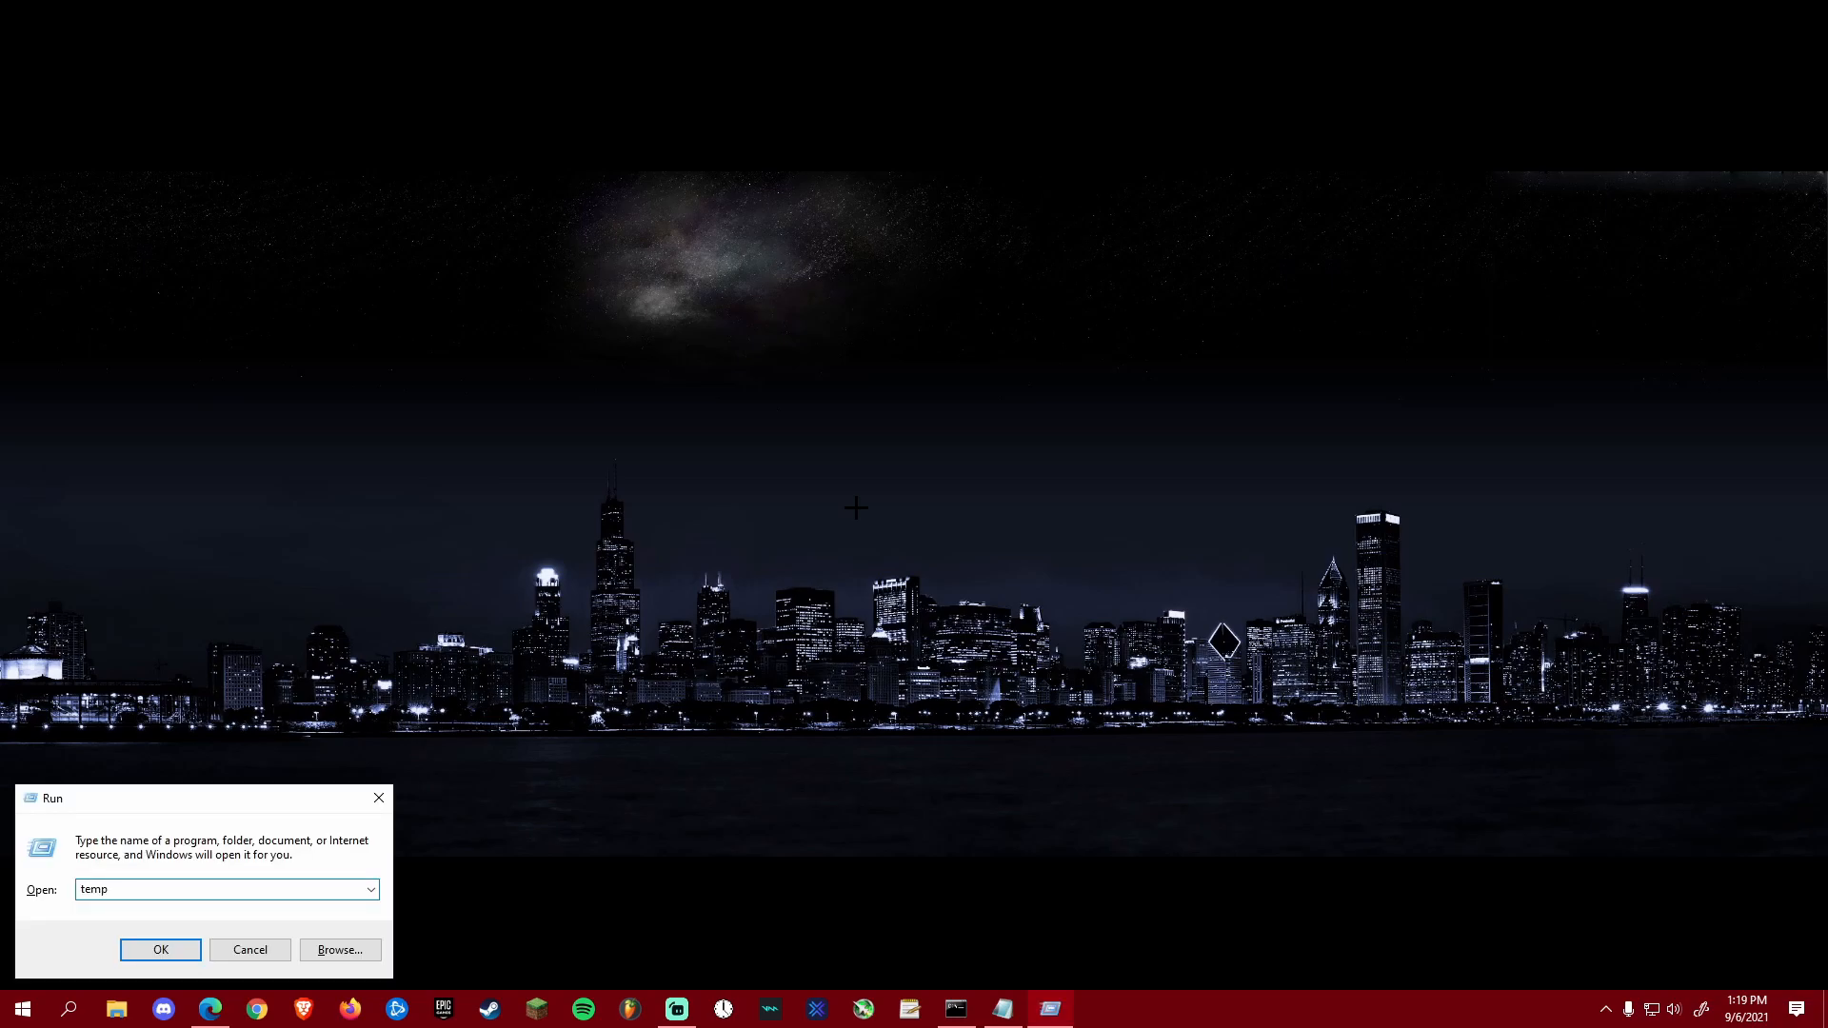
pyautogui.press('Return')
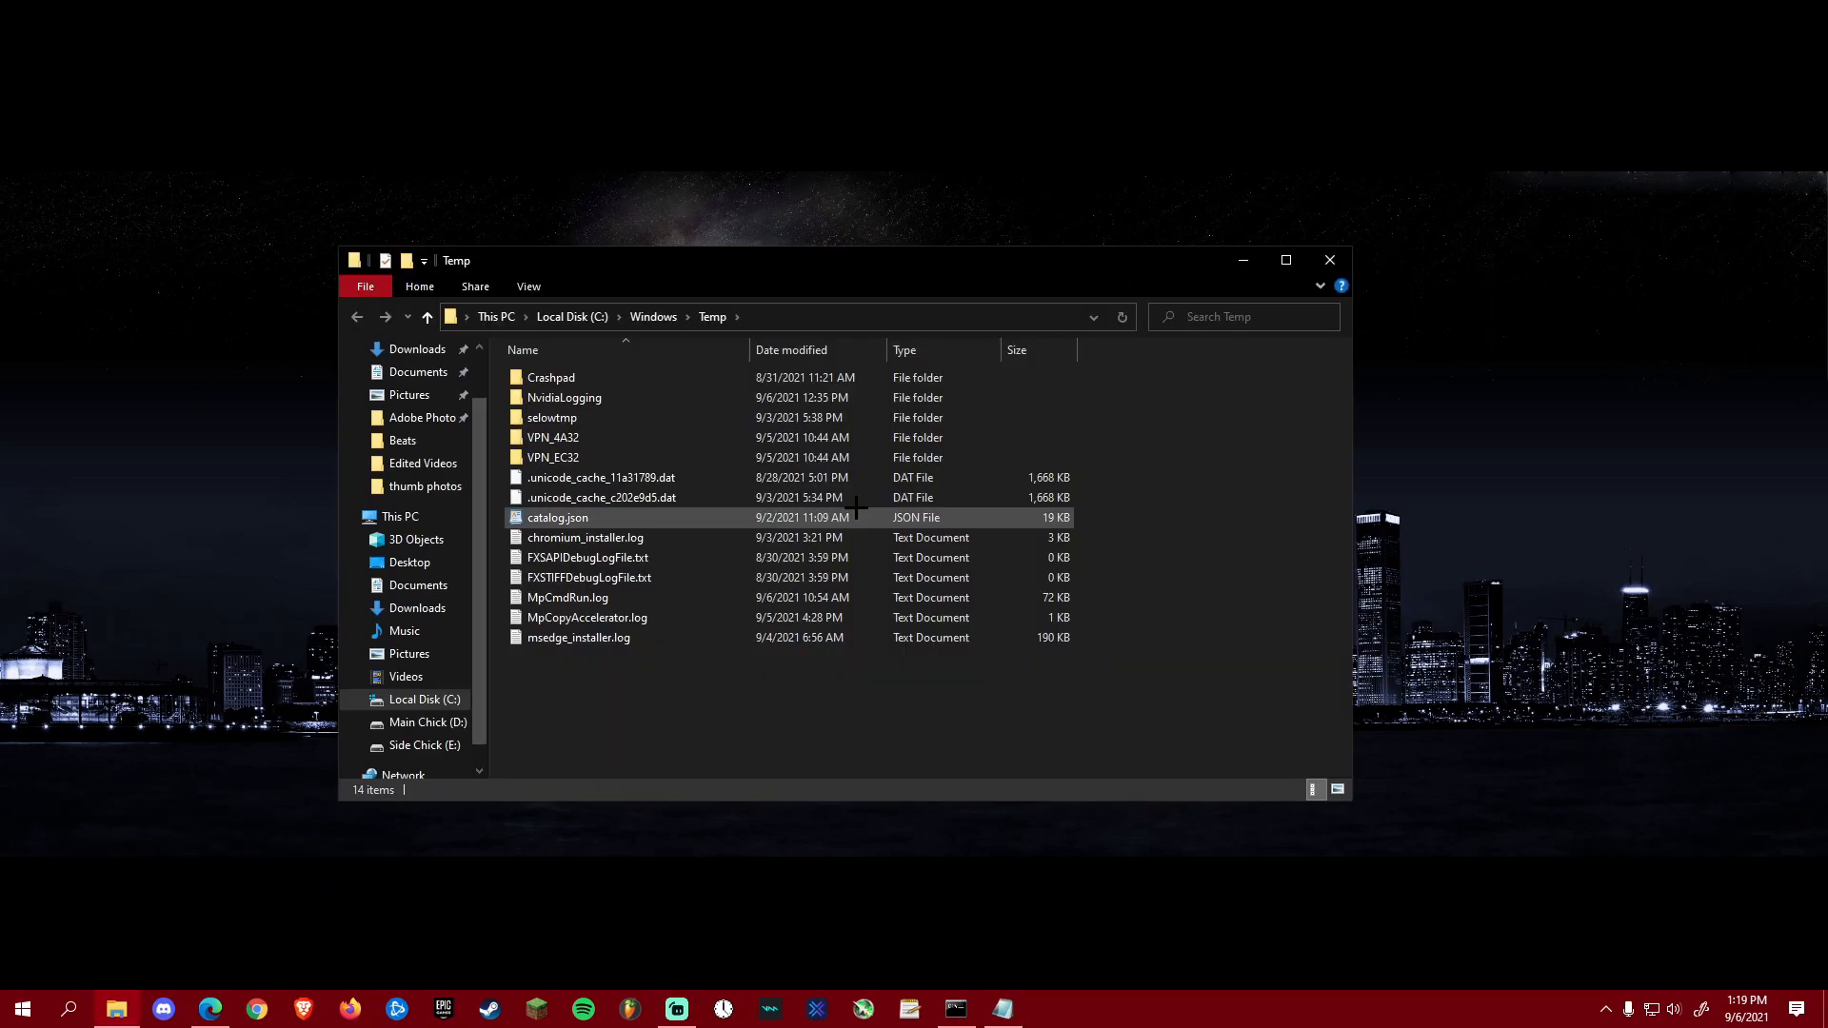
# Step: Delete all files and folders in the Windows Temp folder, skipping every item that is in use
pyautogui.hotkey('ctrl', 'a')
pyautogui.rightClick(751, 537)
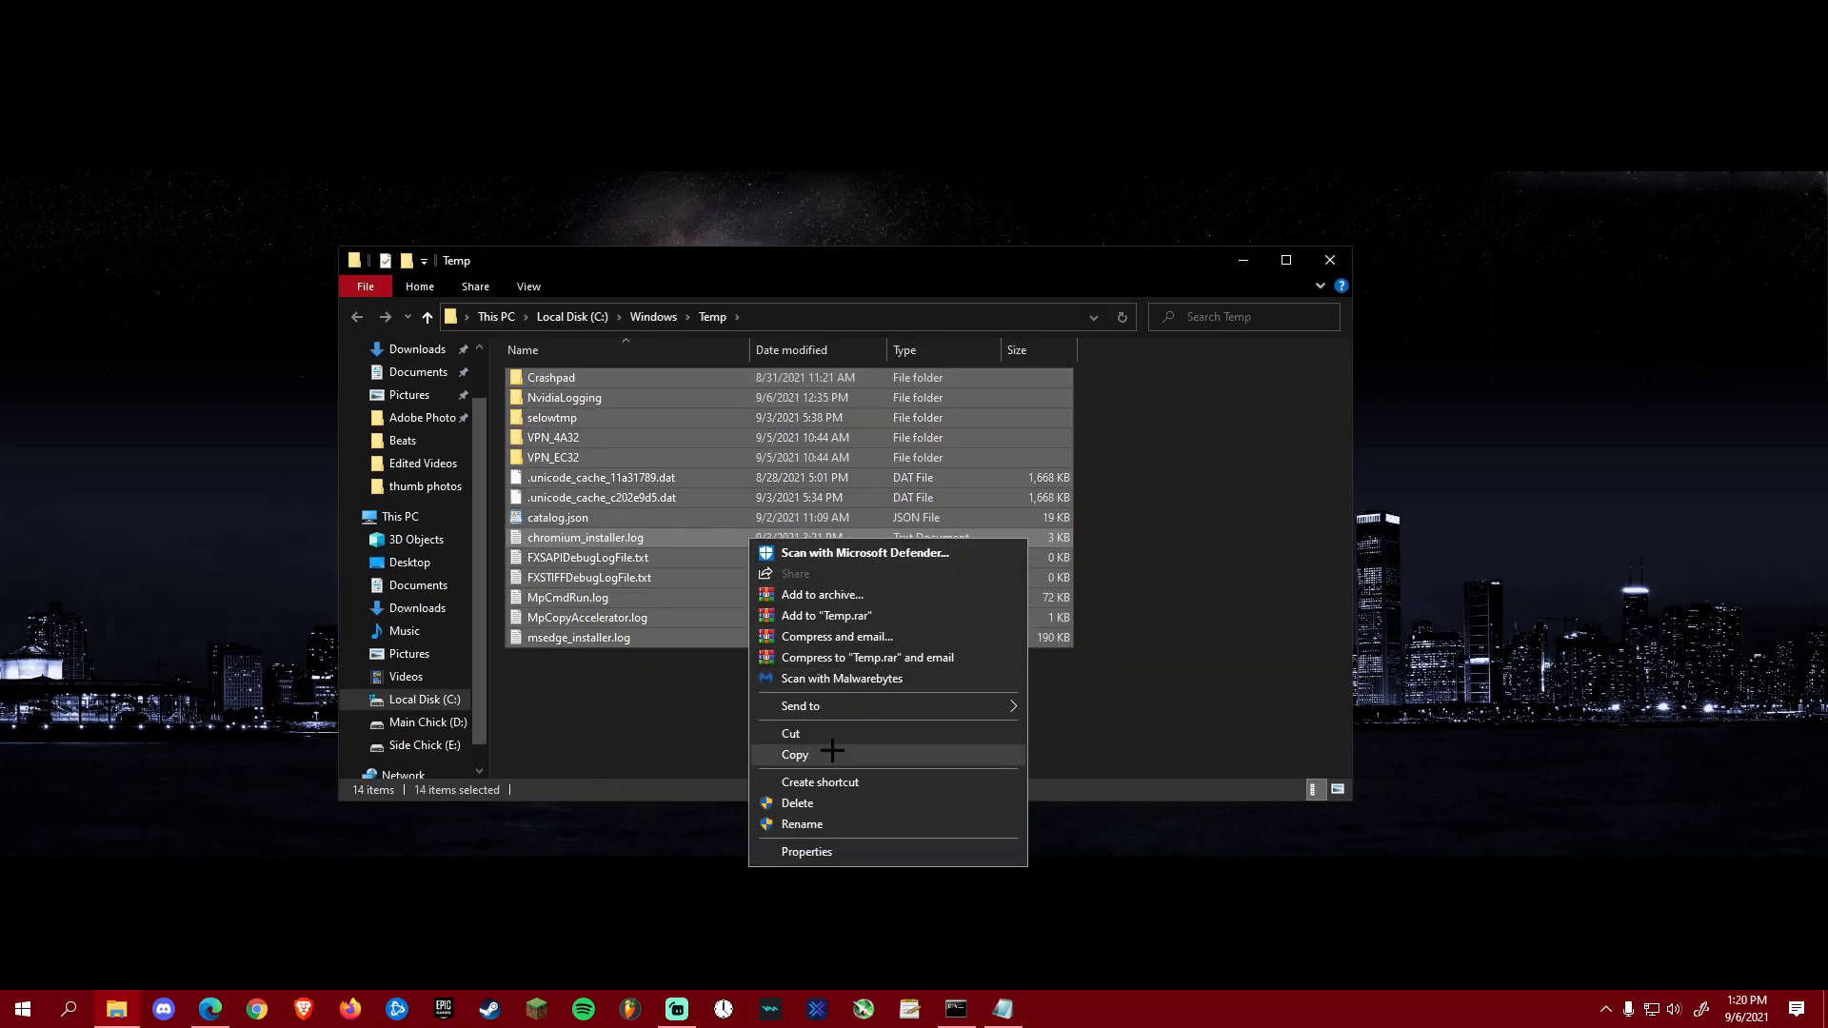
pyautogui.click(835, 796)
pyautogui.click(757, 425)
pyautogui.click(940, 453)
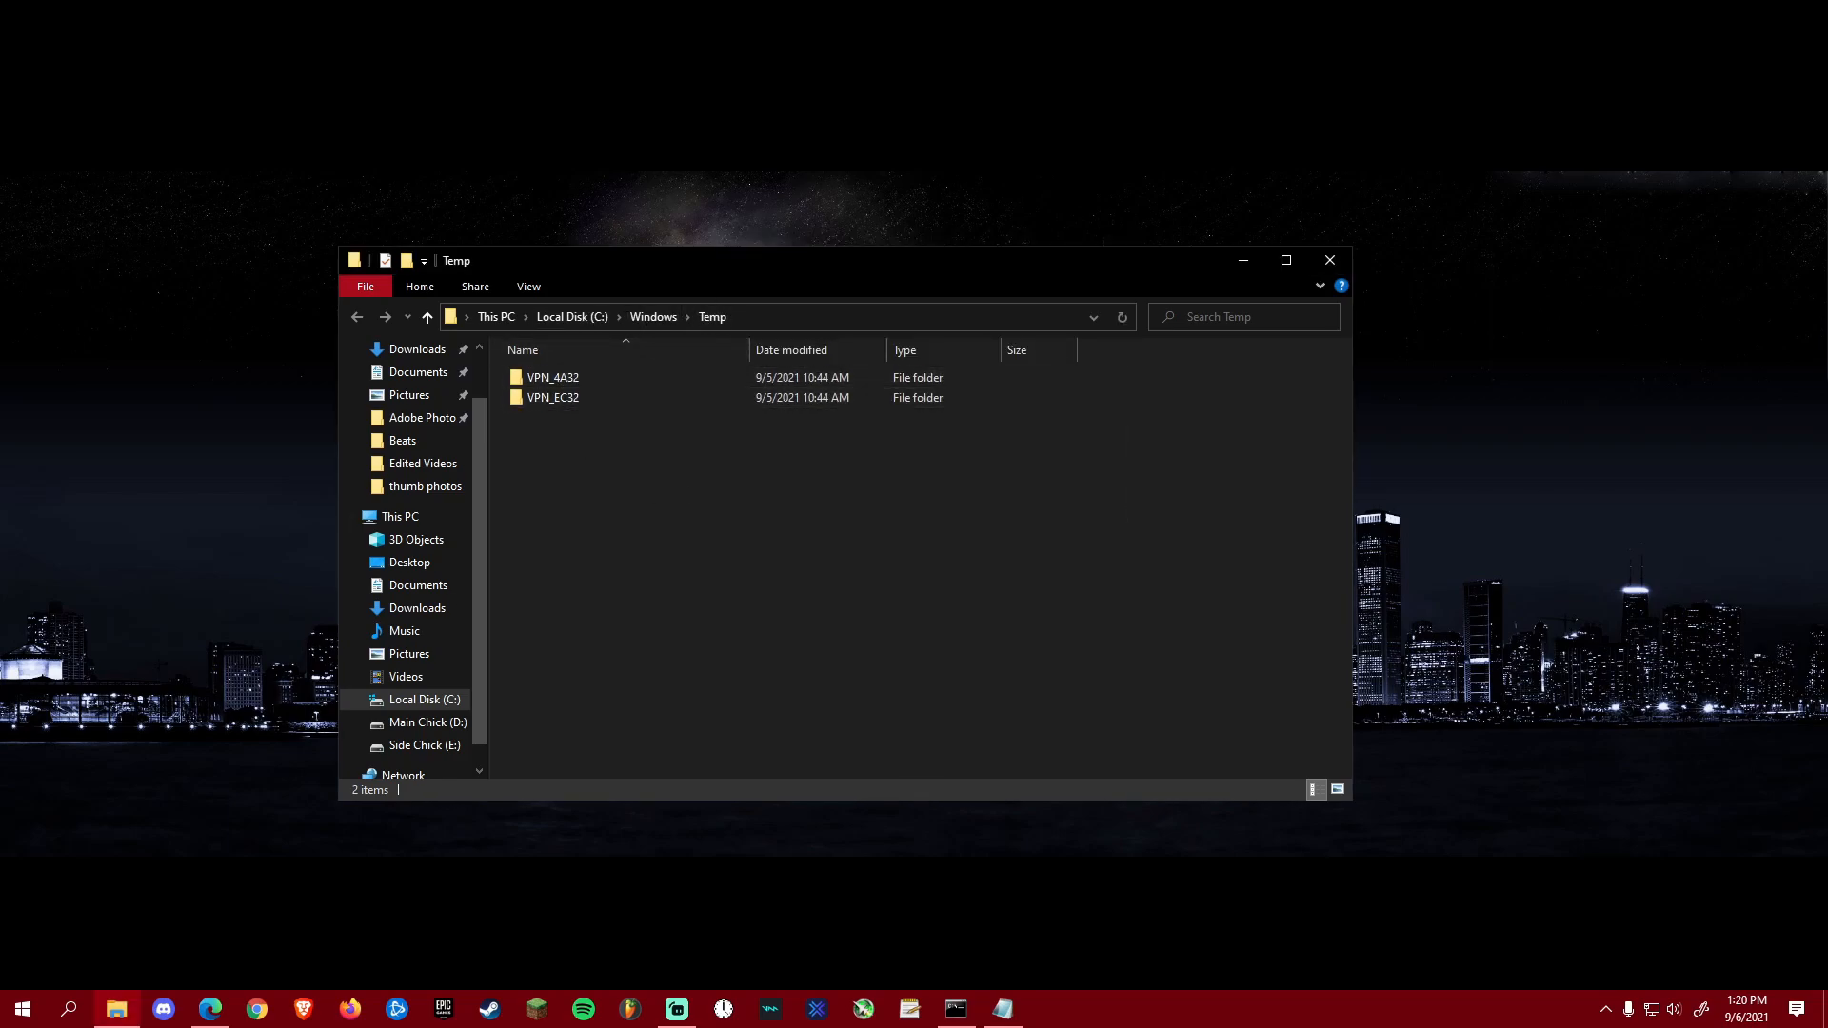
pyautogui.press('super+r')
pyautogui.click(133, 887)
pyautogui.moveTo(132, 887); pyautogui.dragTo(42, 886)
pyautogui.click(134, 886)
pyautogui.doubleClick(86, 887)
pyautogui.click(178, 897)
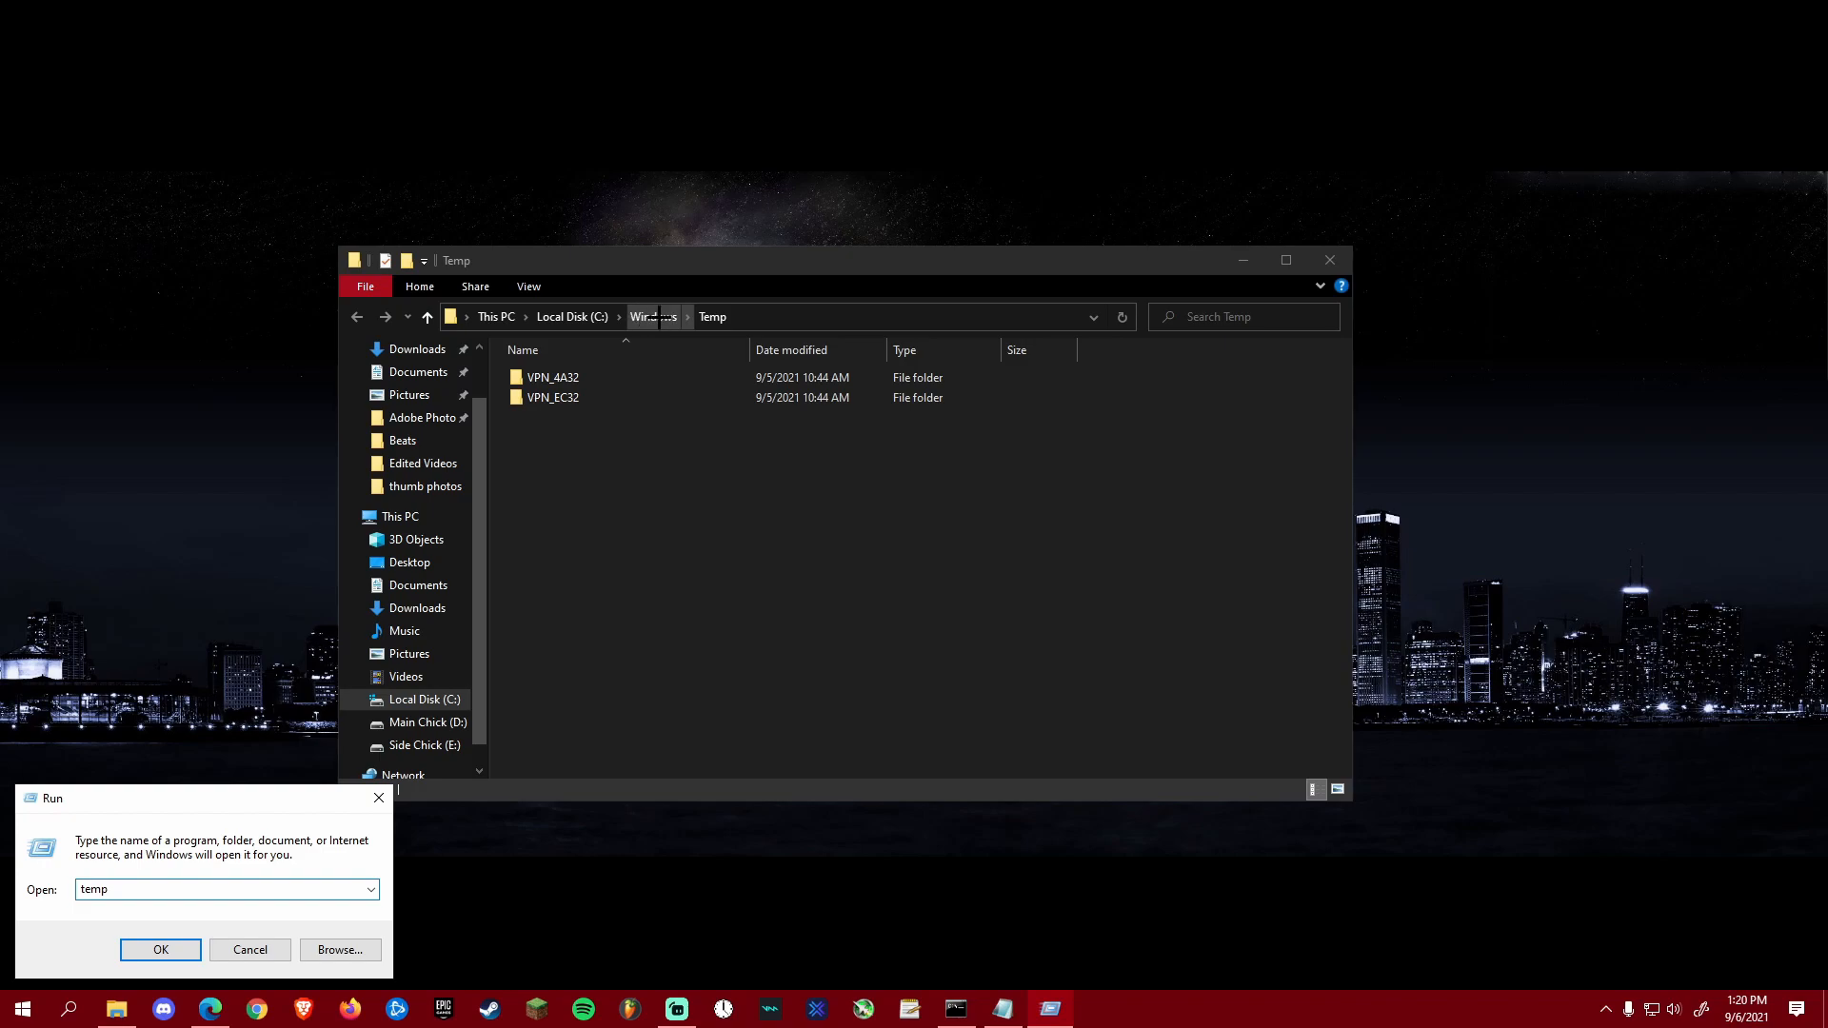
pyautogui.click(379, 796)
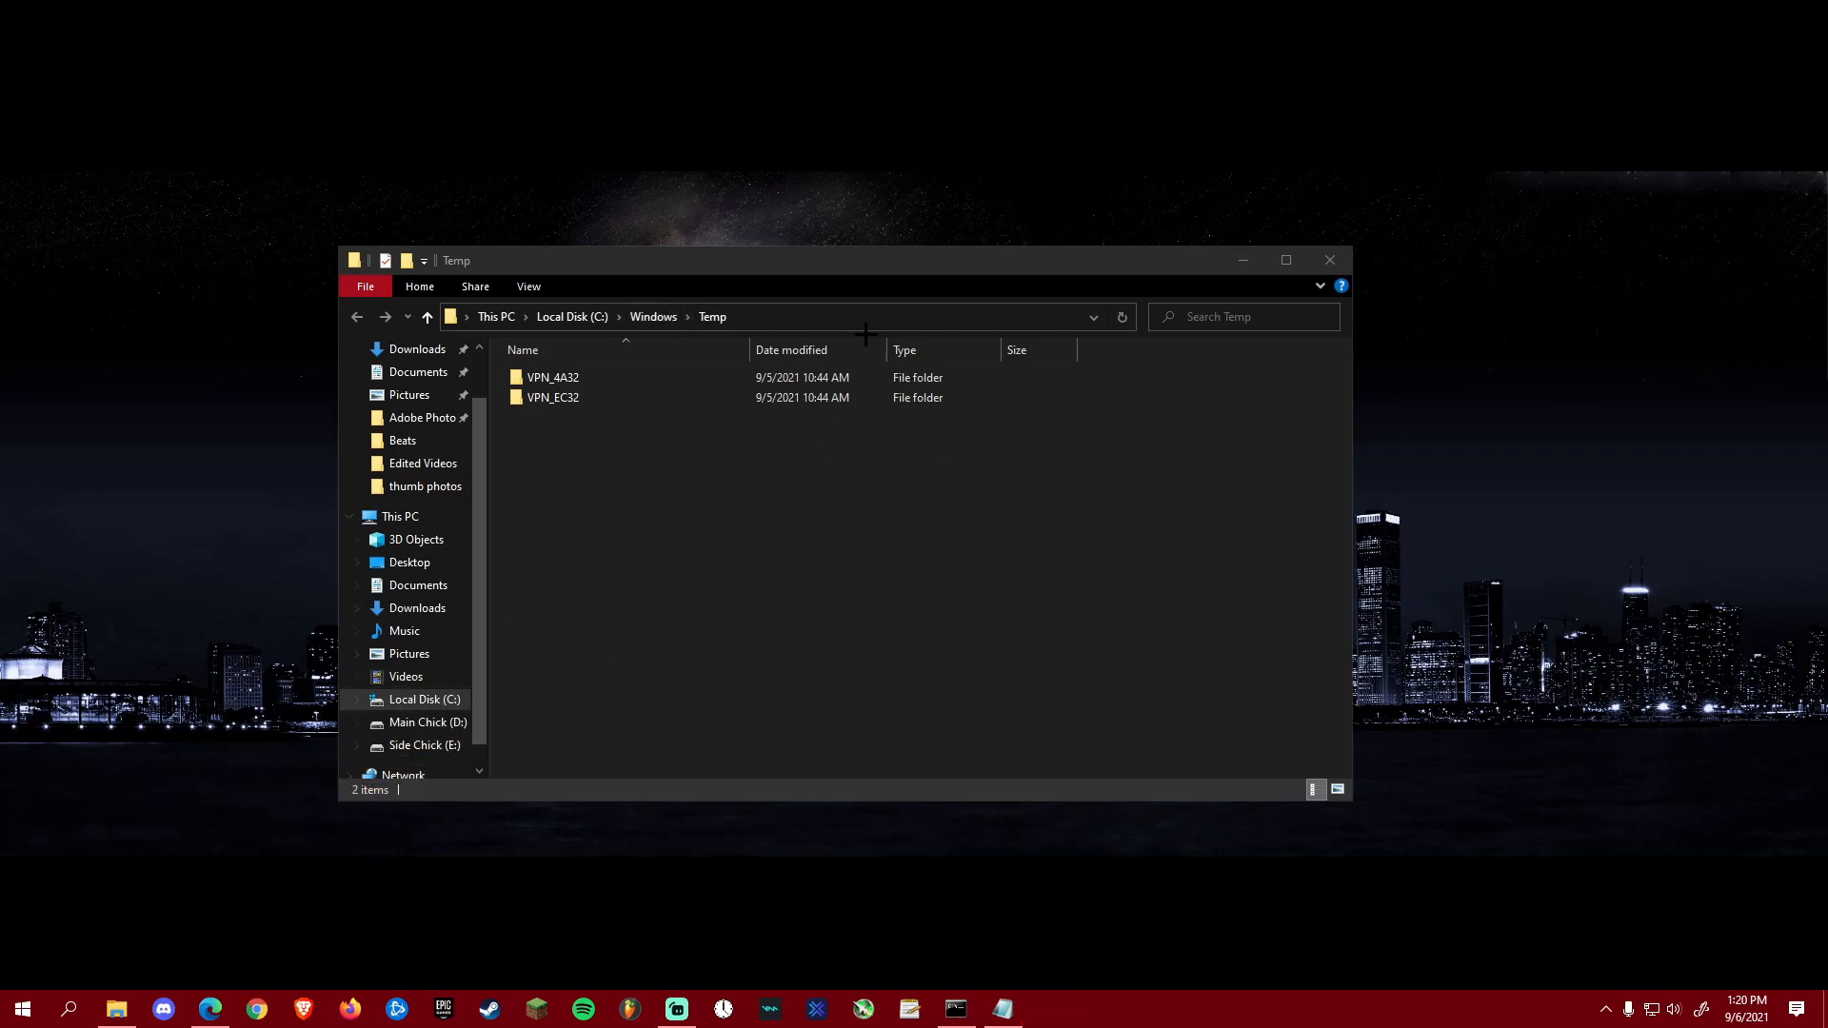
# Step: Close the Temp folder, search Windows for "performance", and open Adjust the appearance and performance of Windows
pyautogui.click(738, 521)
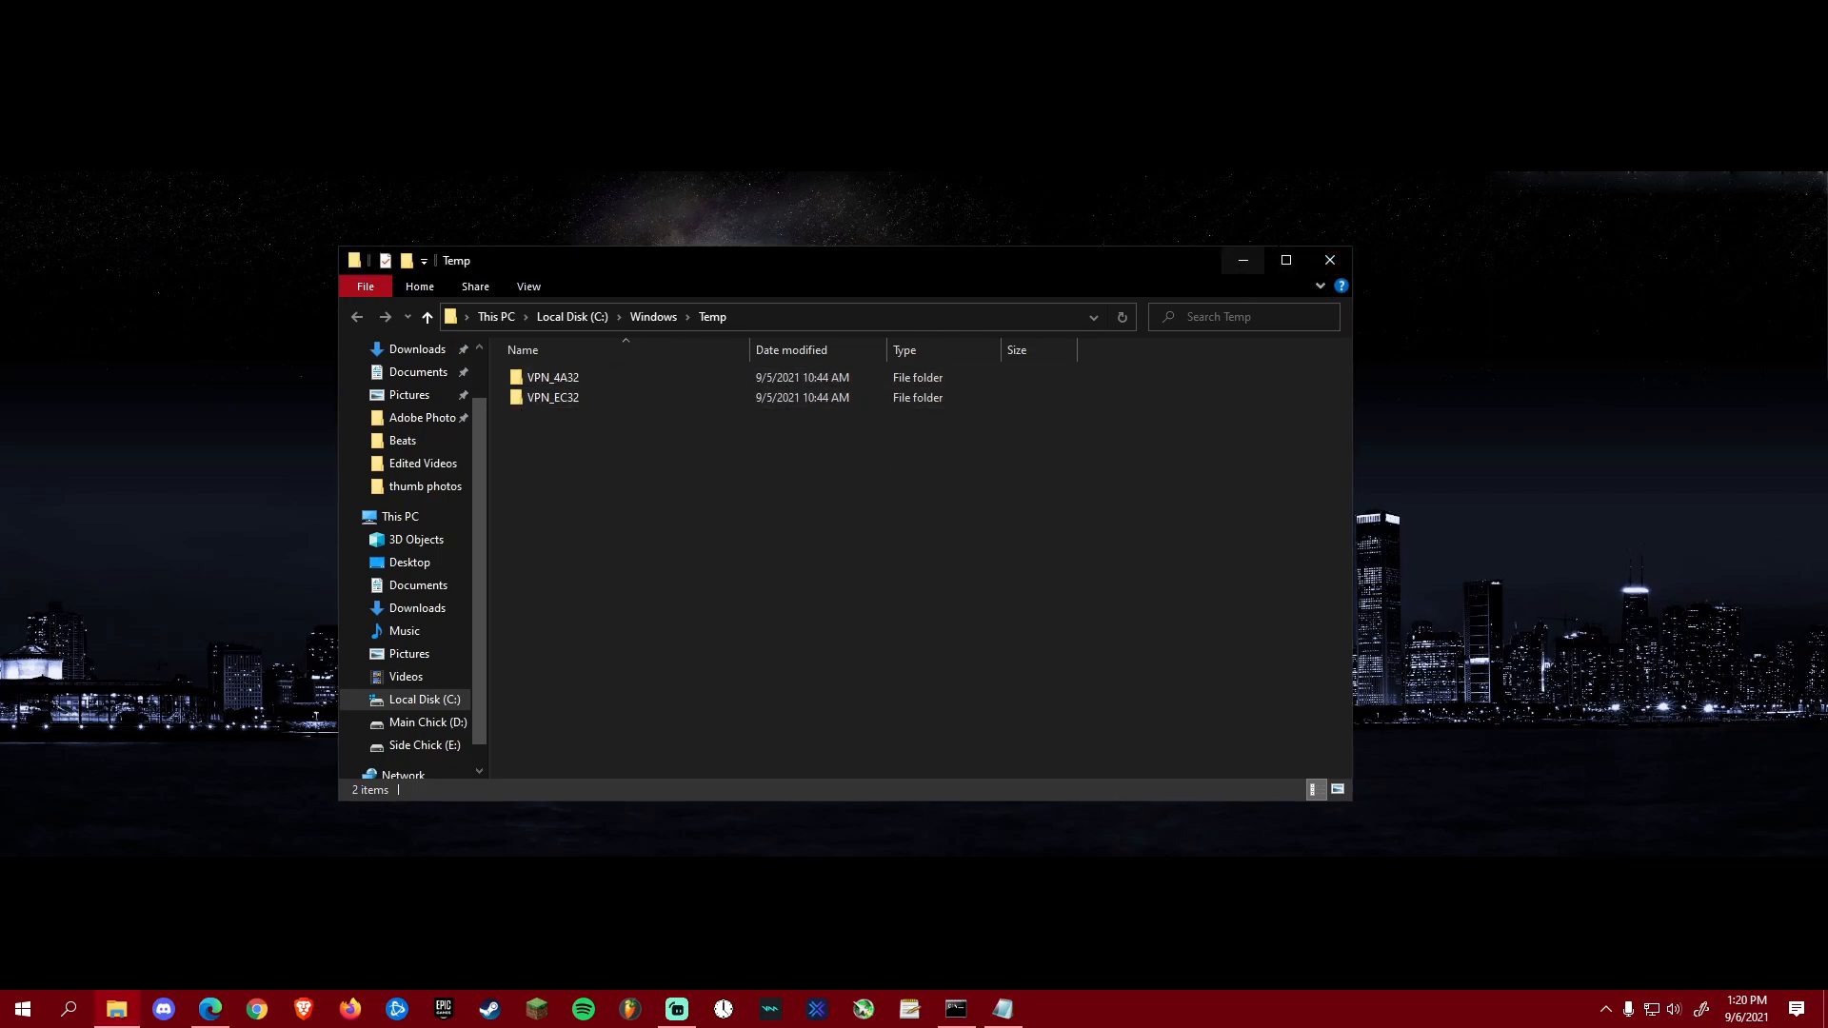
pyautogui.click(1330, 260)
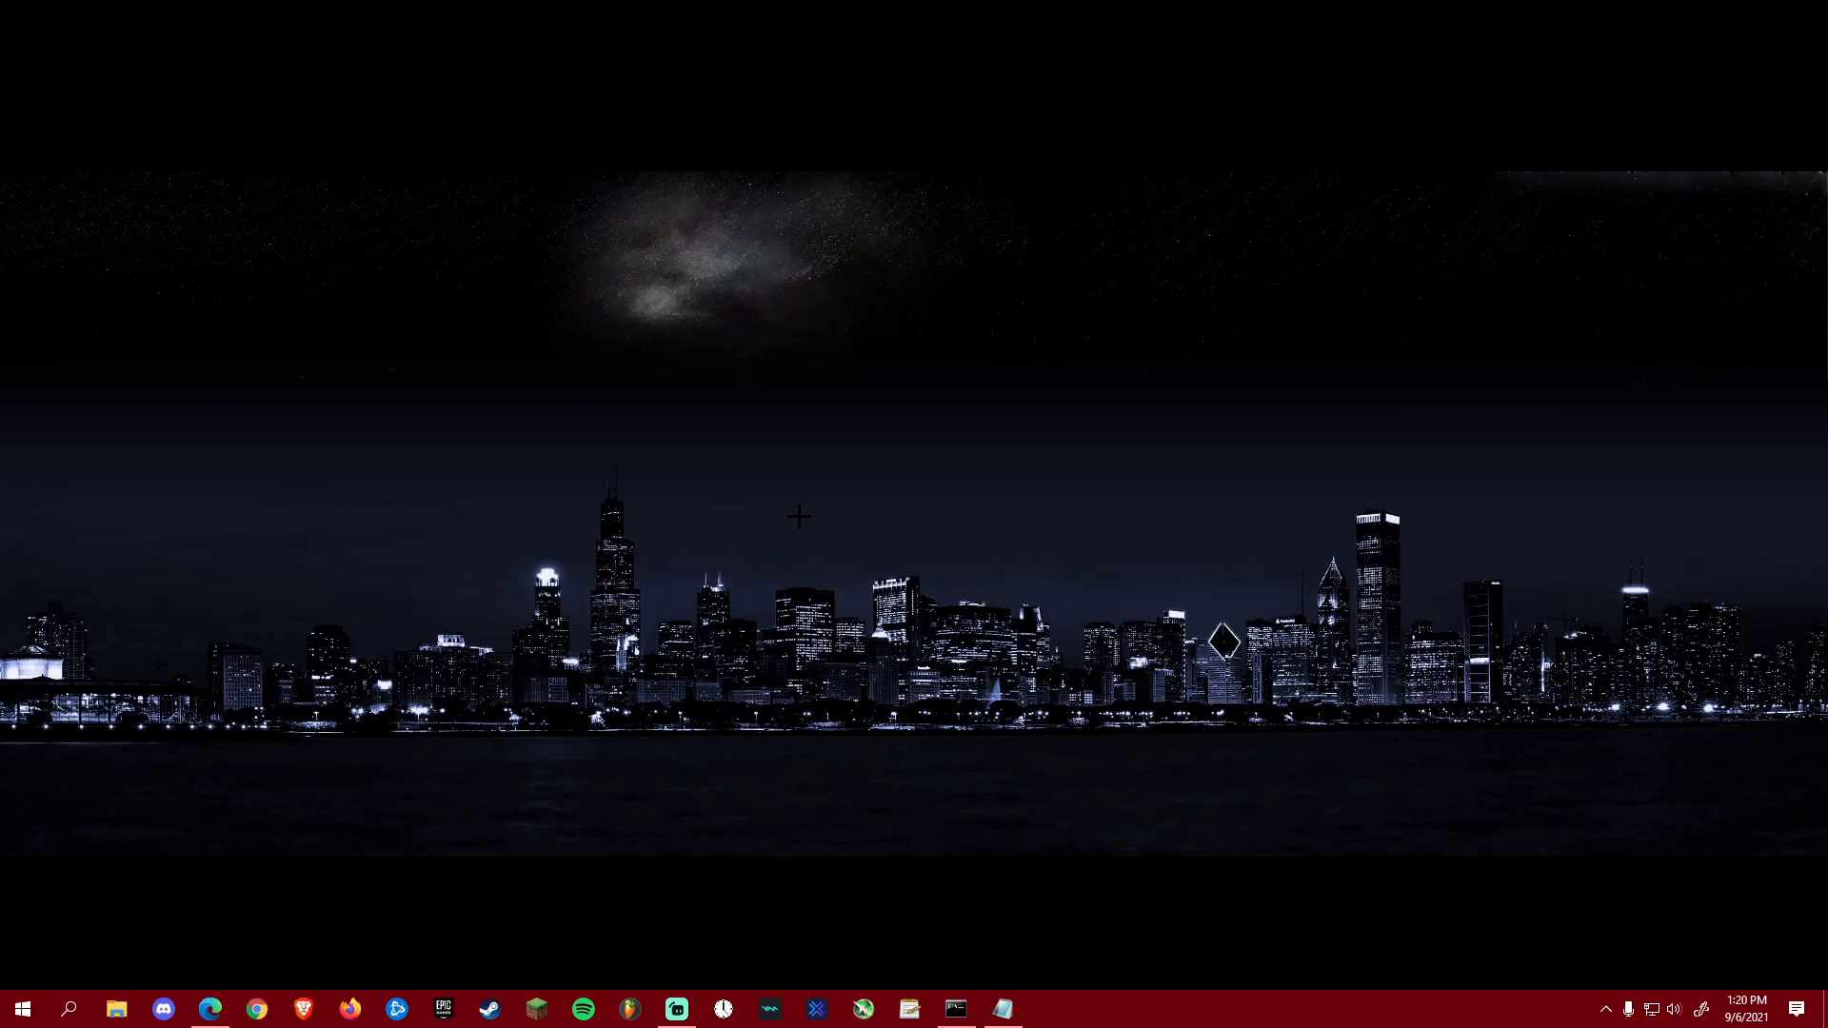
pyautogui.press('super')
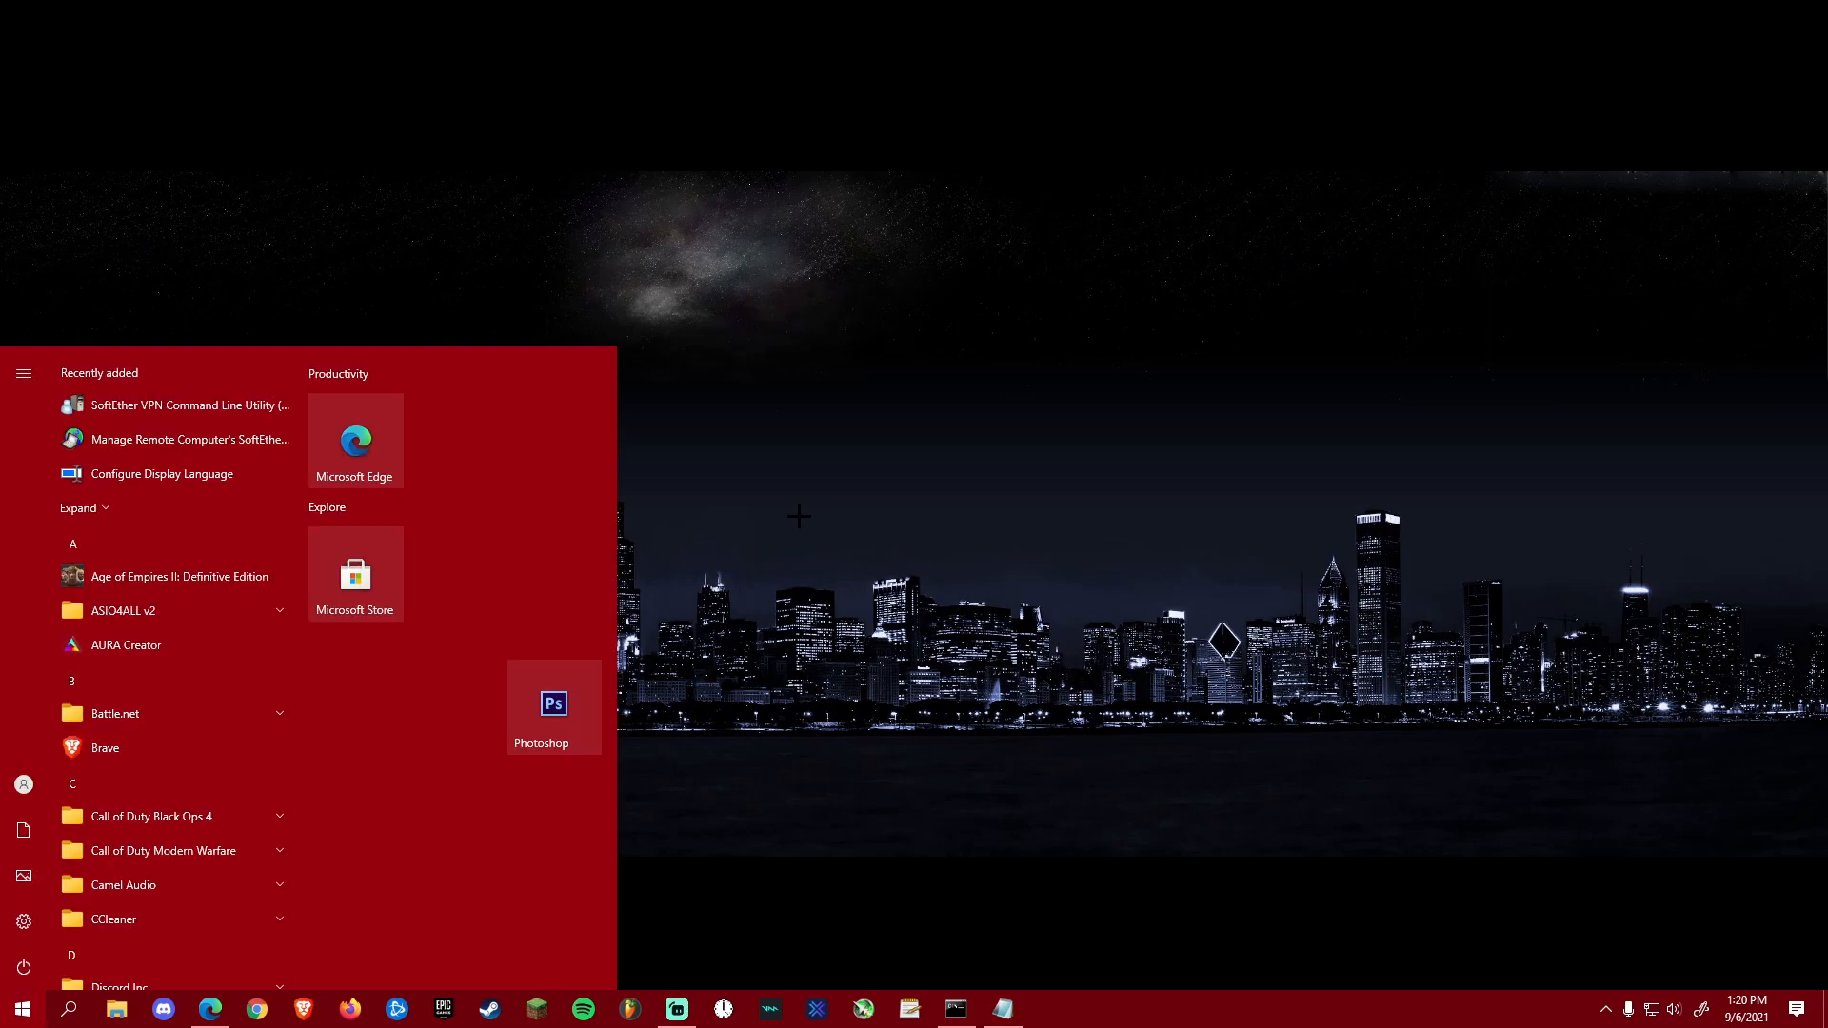
pyautogui.write('performance')
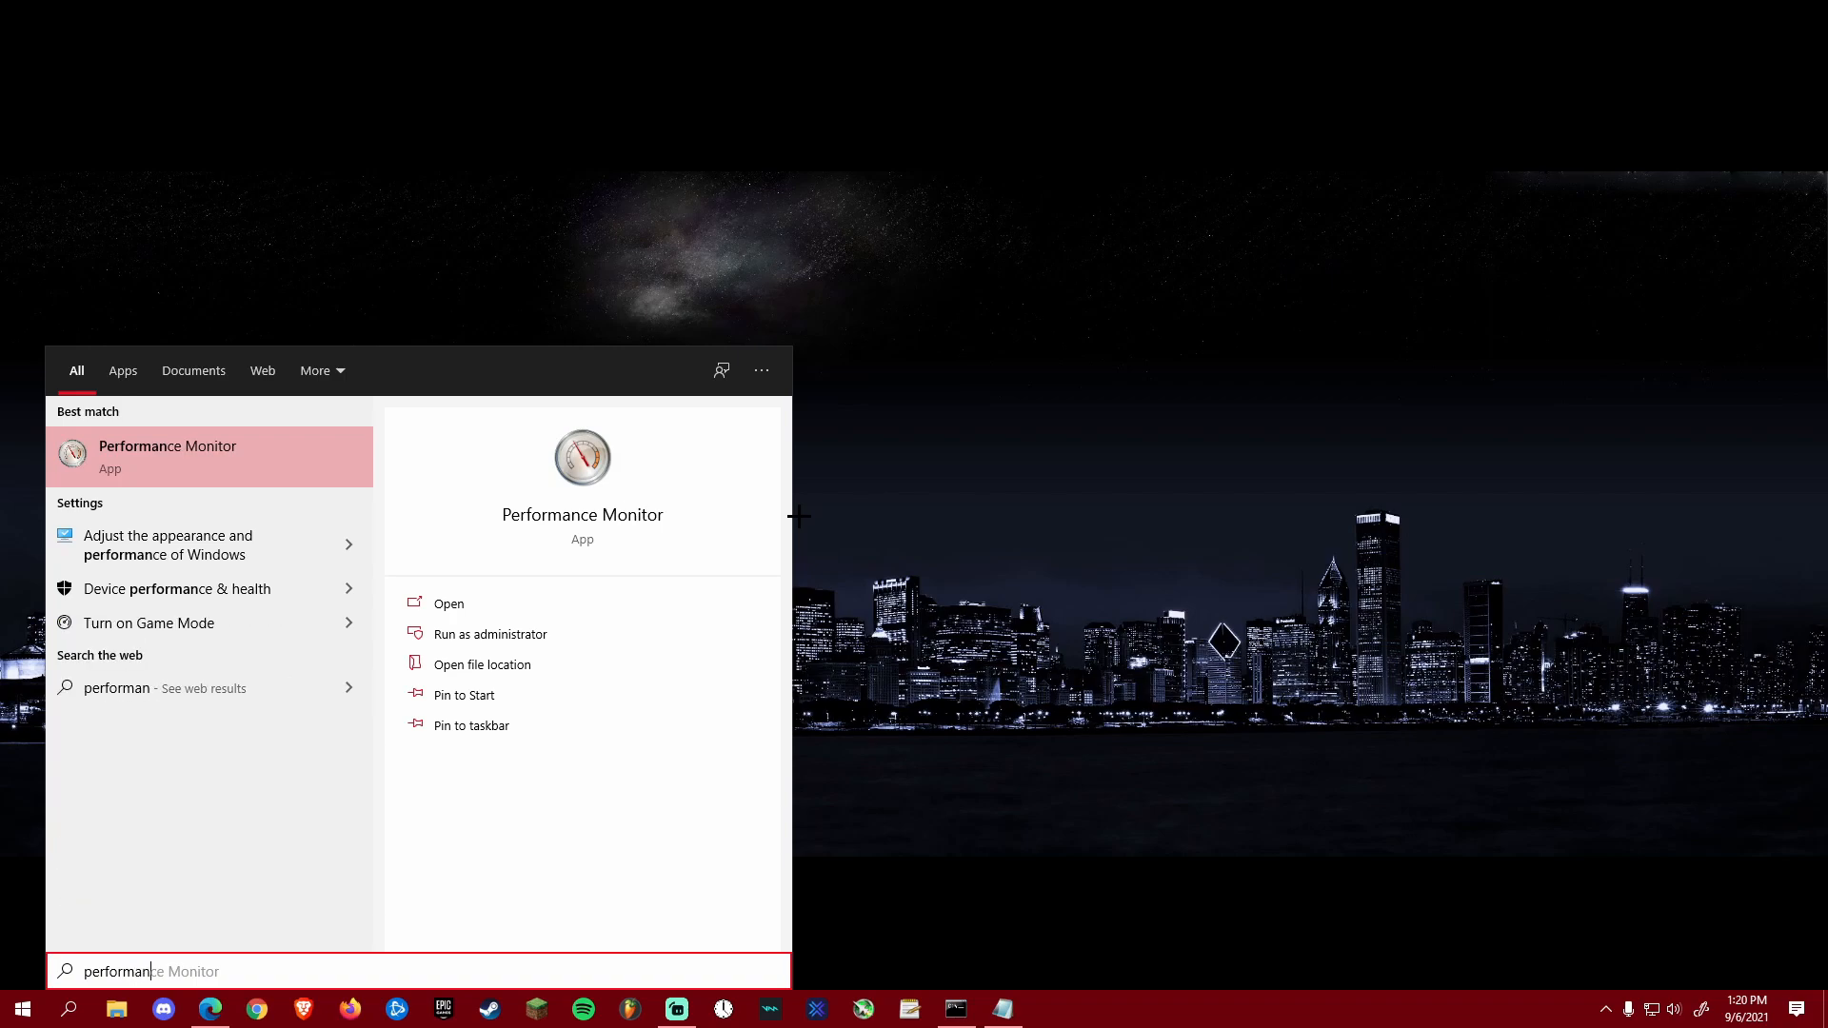
pyautogui.moveTo(222, 977); pyautogui.dragTo(64, 971)
pyautogui.click(253, 975)
pyautogui.press('BackSpace')
pyautogui.press('BackSpace')
pyautogui.press('BackSpace')
pyautogui.press('BackSpace')
pyautogui.press('BackSpace')
pyautogui.press('BackSpace')
pyautogui.press('BackSpace')
pyautogui.press('BackSpace')
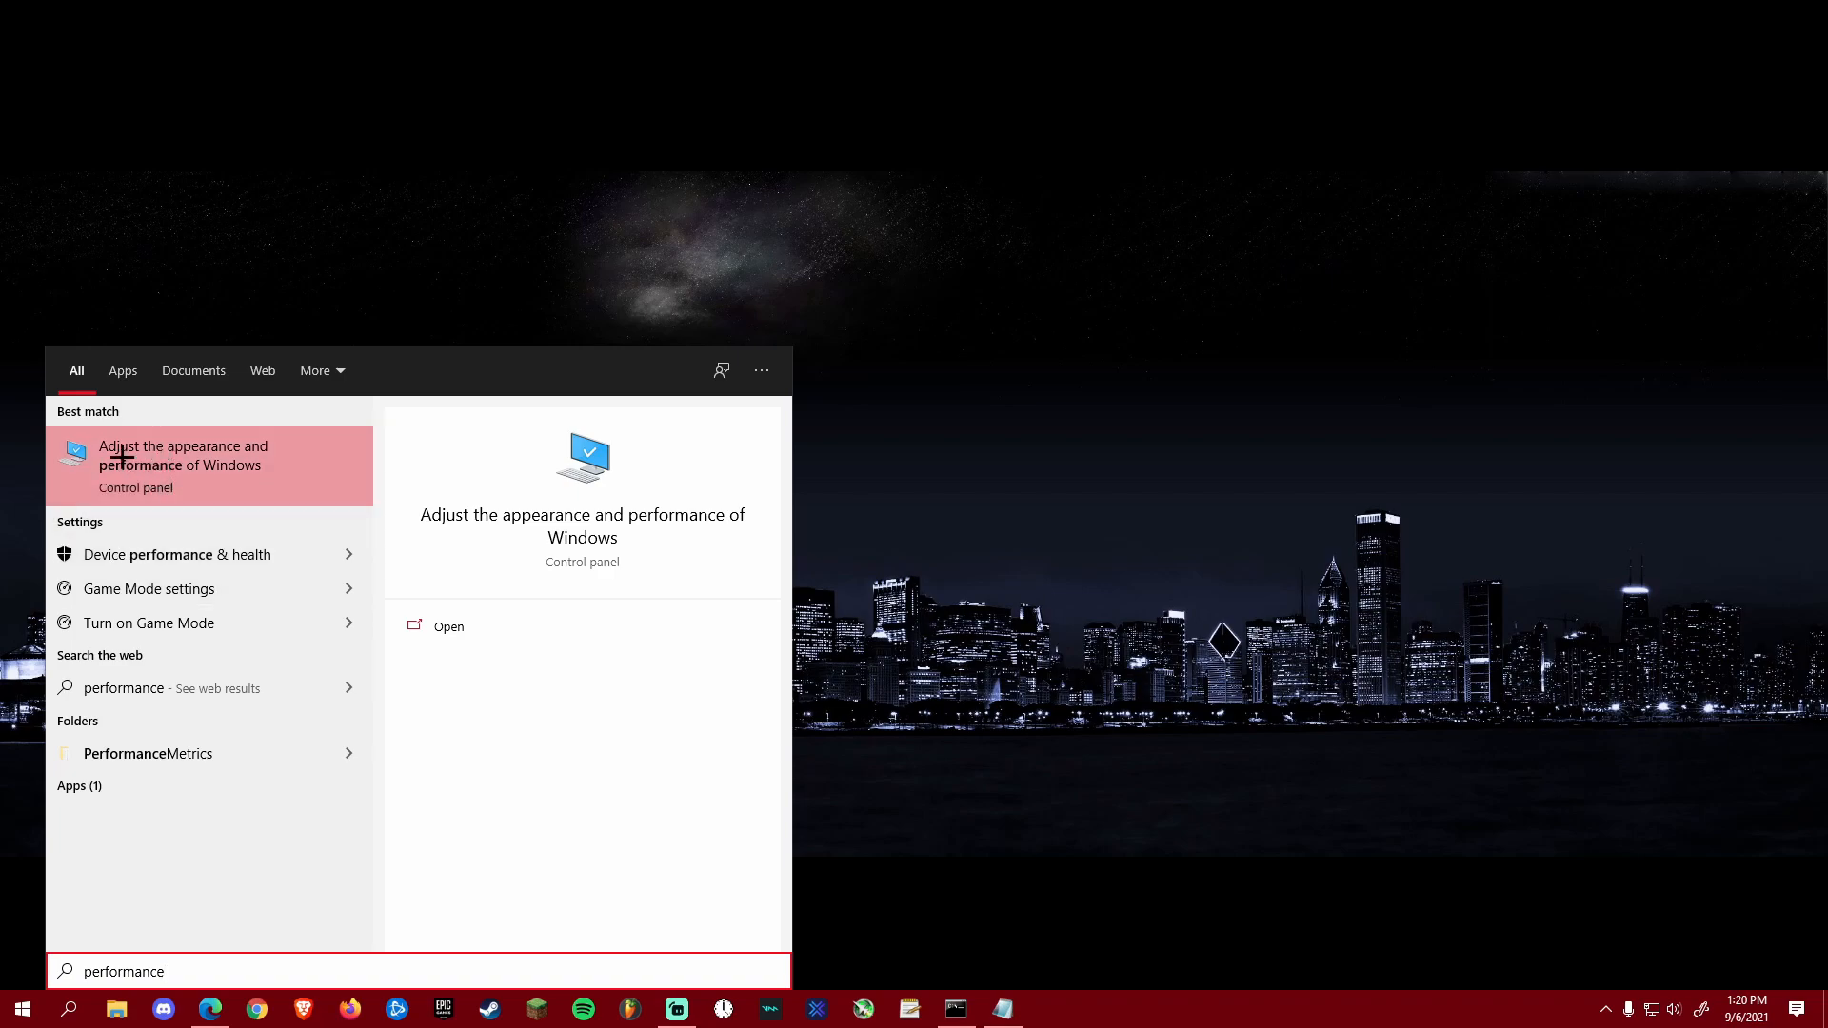
pyautogui.click(183, 471)
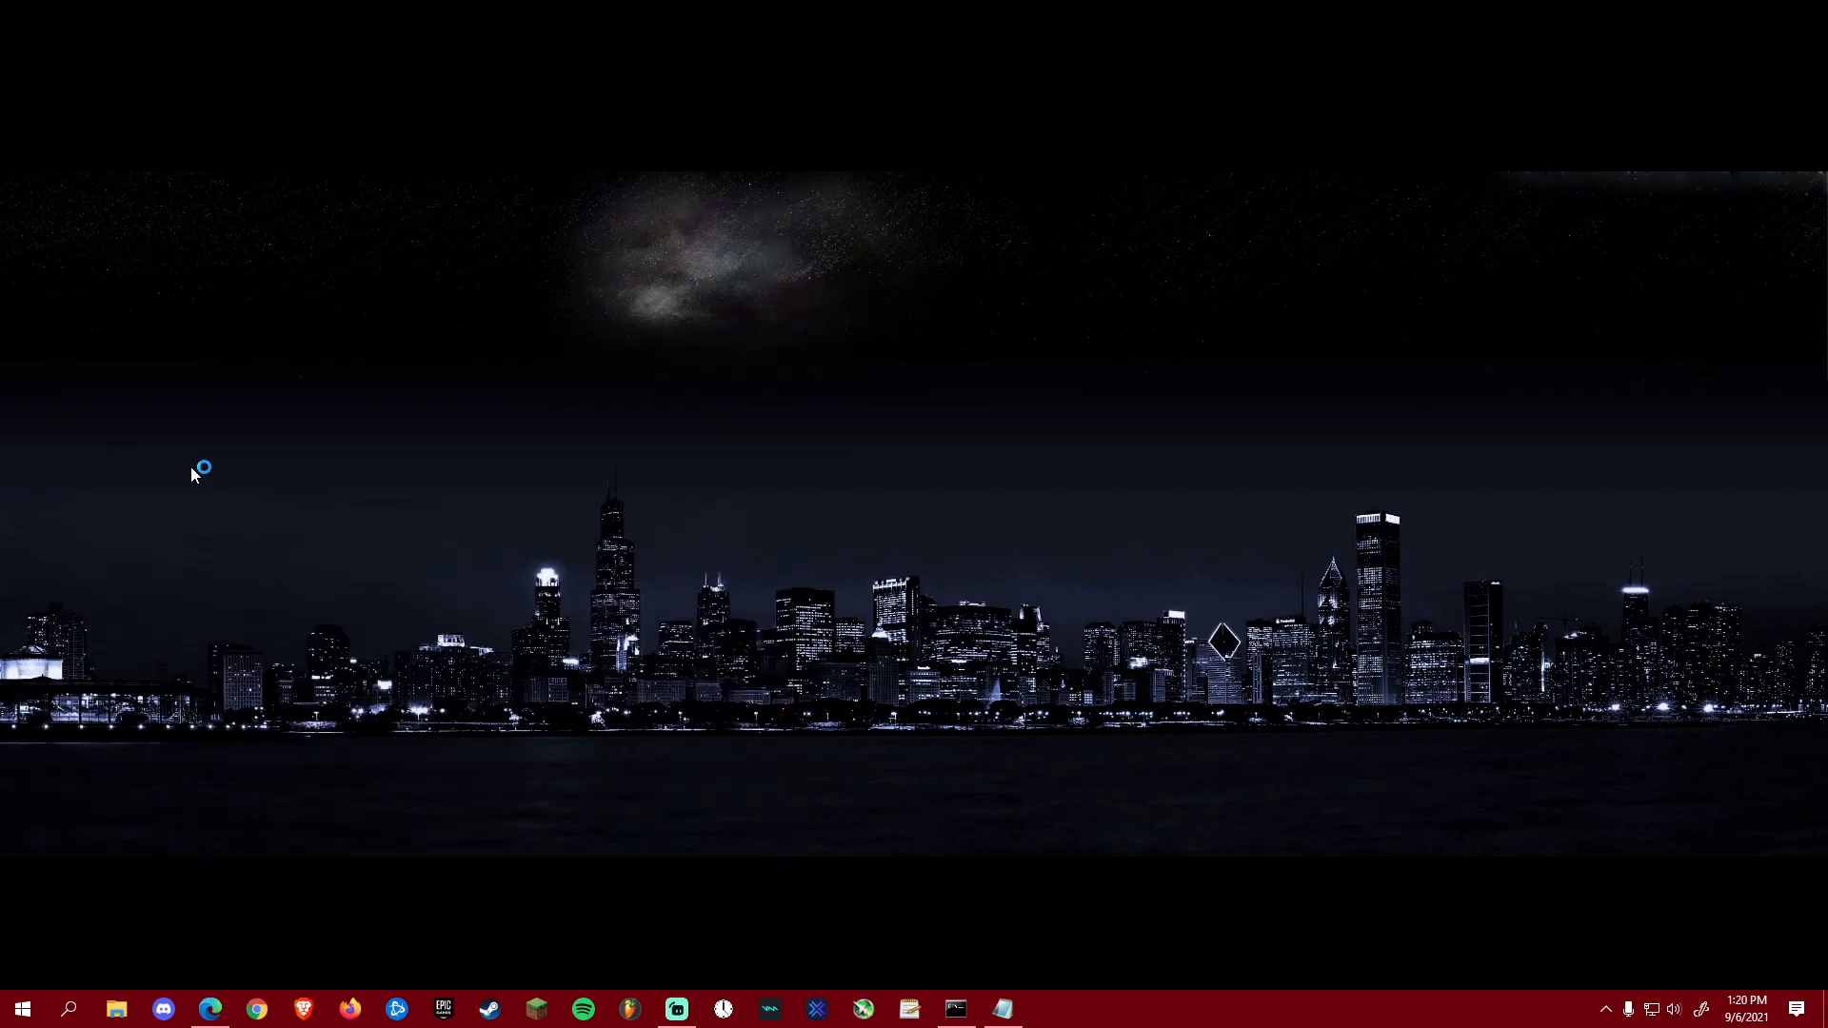
# Step: Adjust visual effects for best performance, keeping only Show thumbnails instead of icons and Smooth edges of screen fonts, and apply the settings
pyautogui.moveTo(220, 38); pyautogui.dragTo(899, 303)
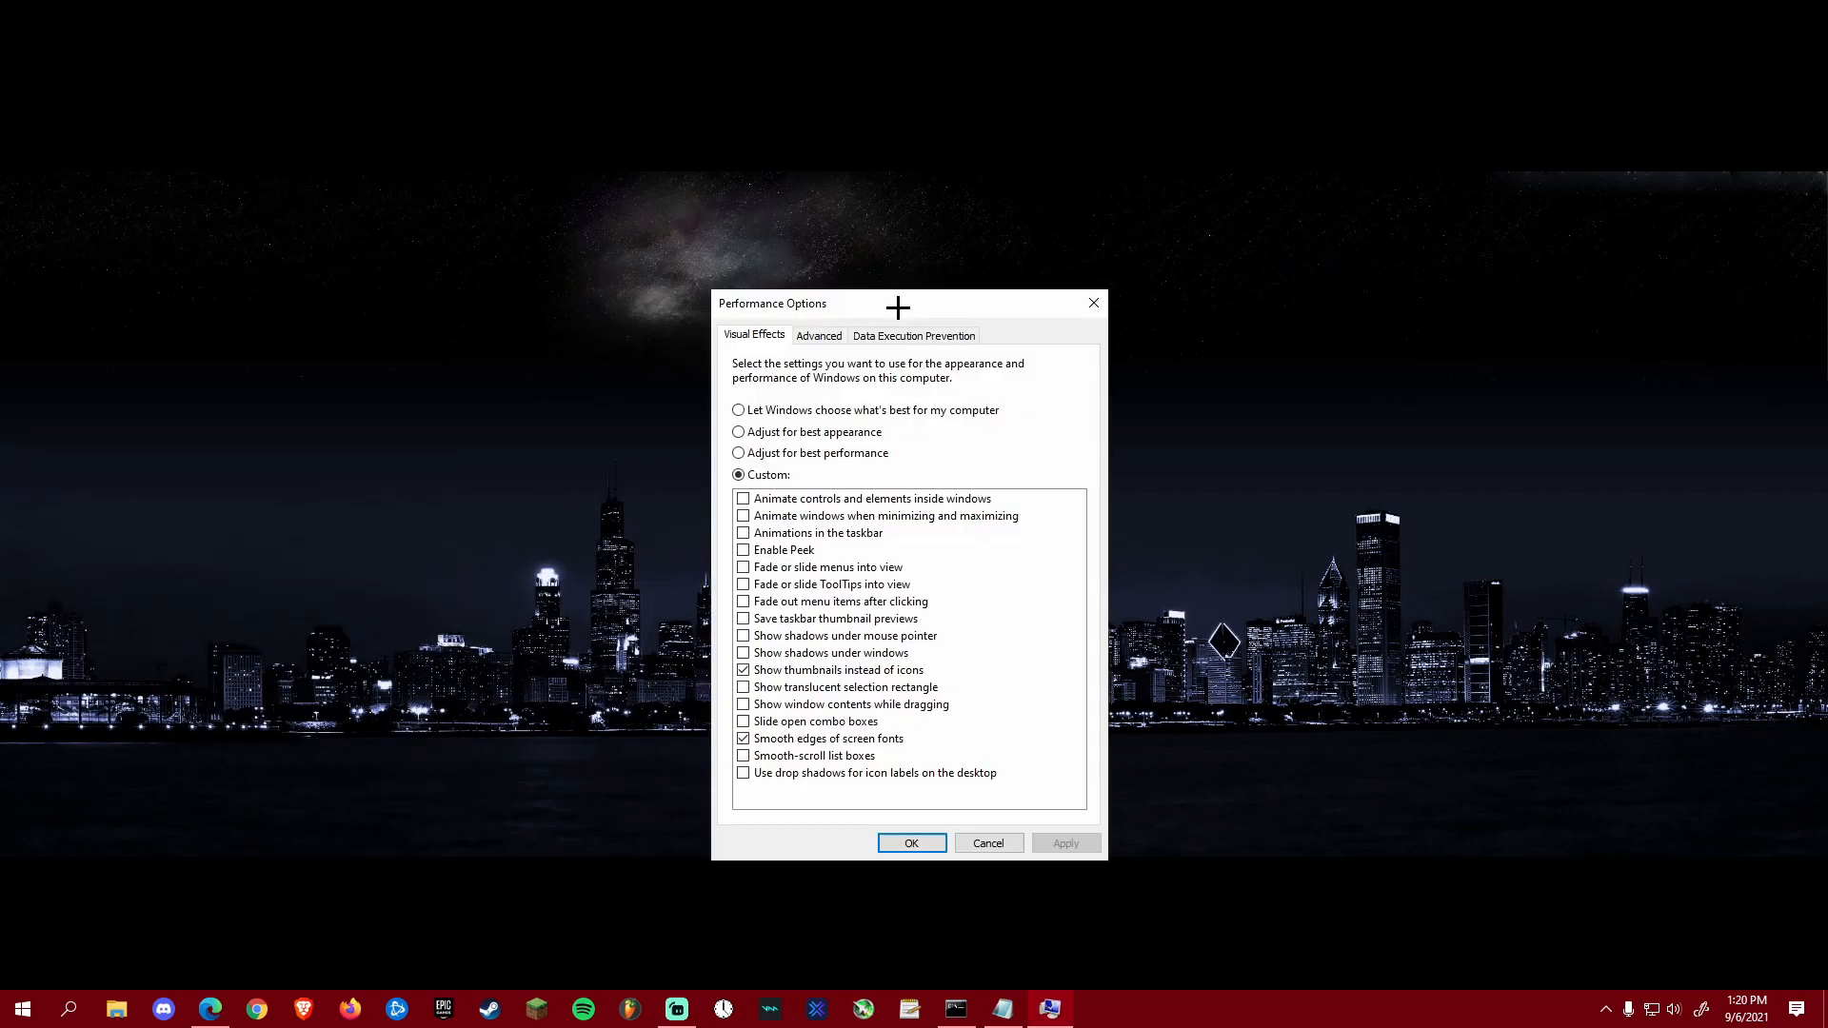
pyautogui.click(825, 454)
pyautogui.click(744, 670)
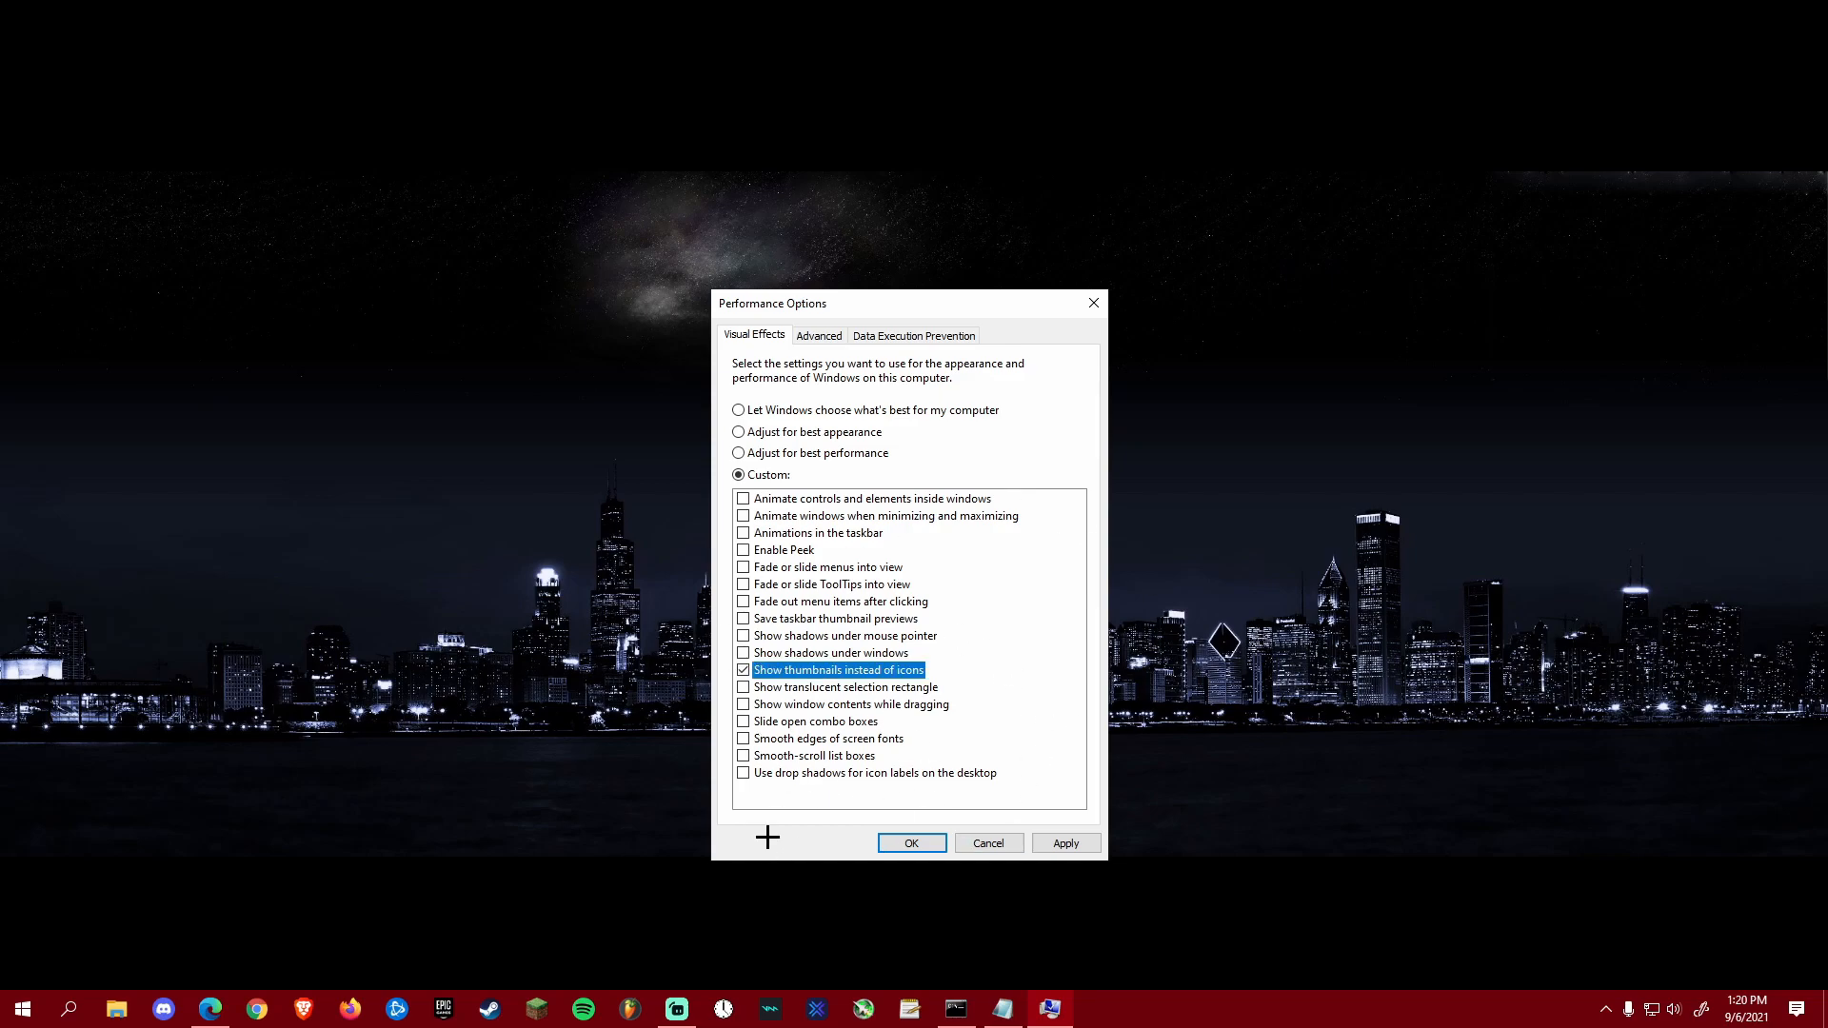
pyautogui.click(742, 739)
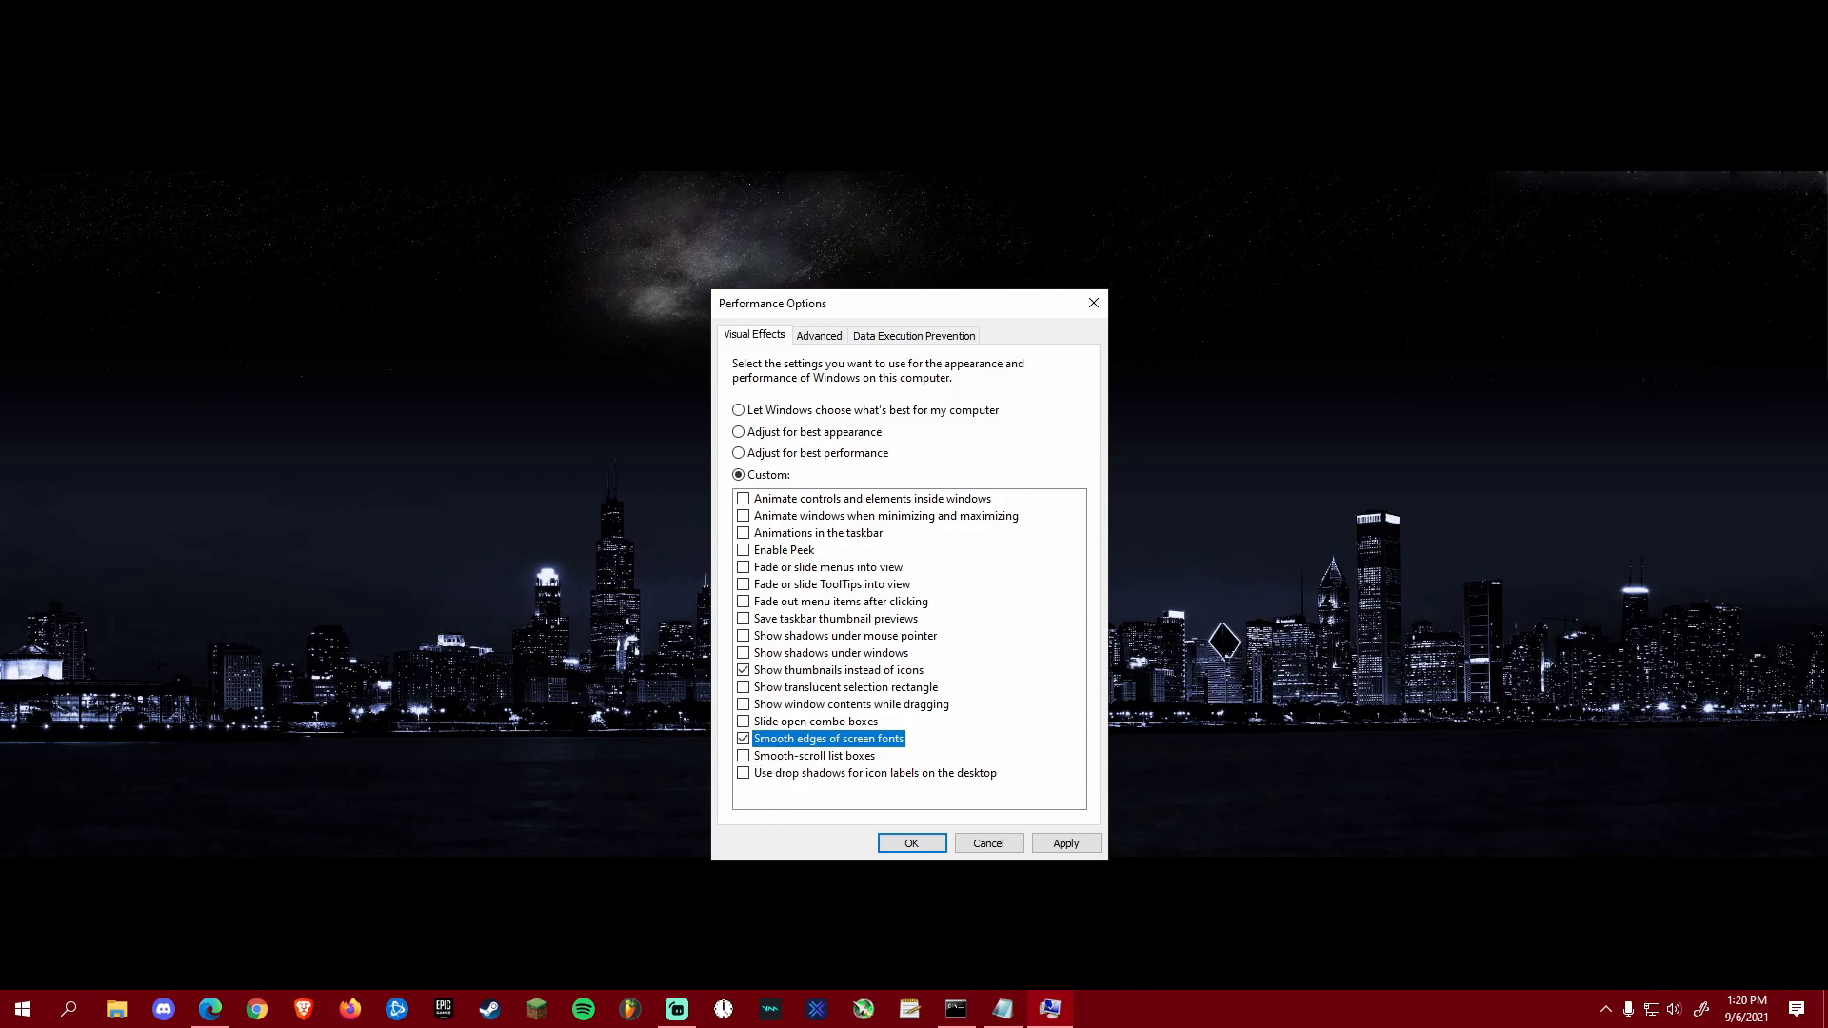
pyautogui.click(1067, 842)
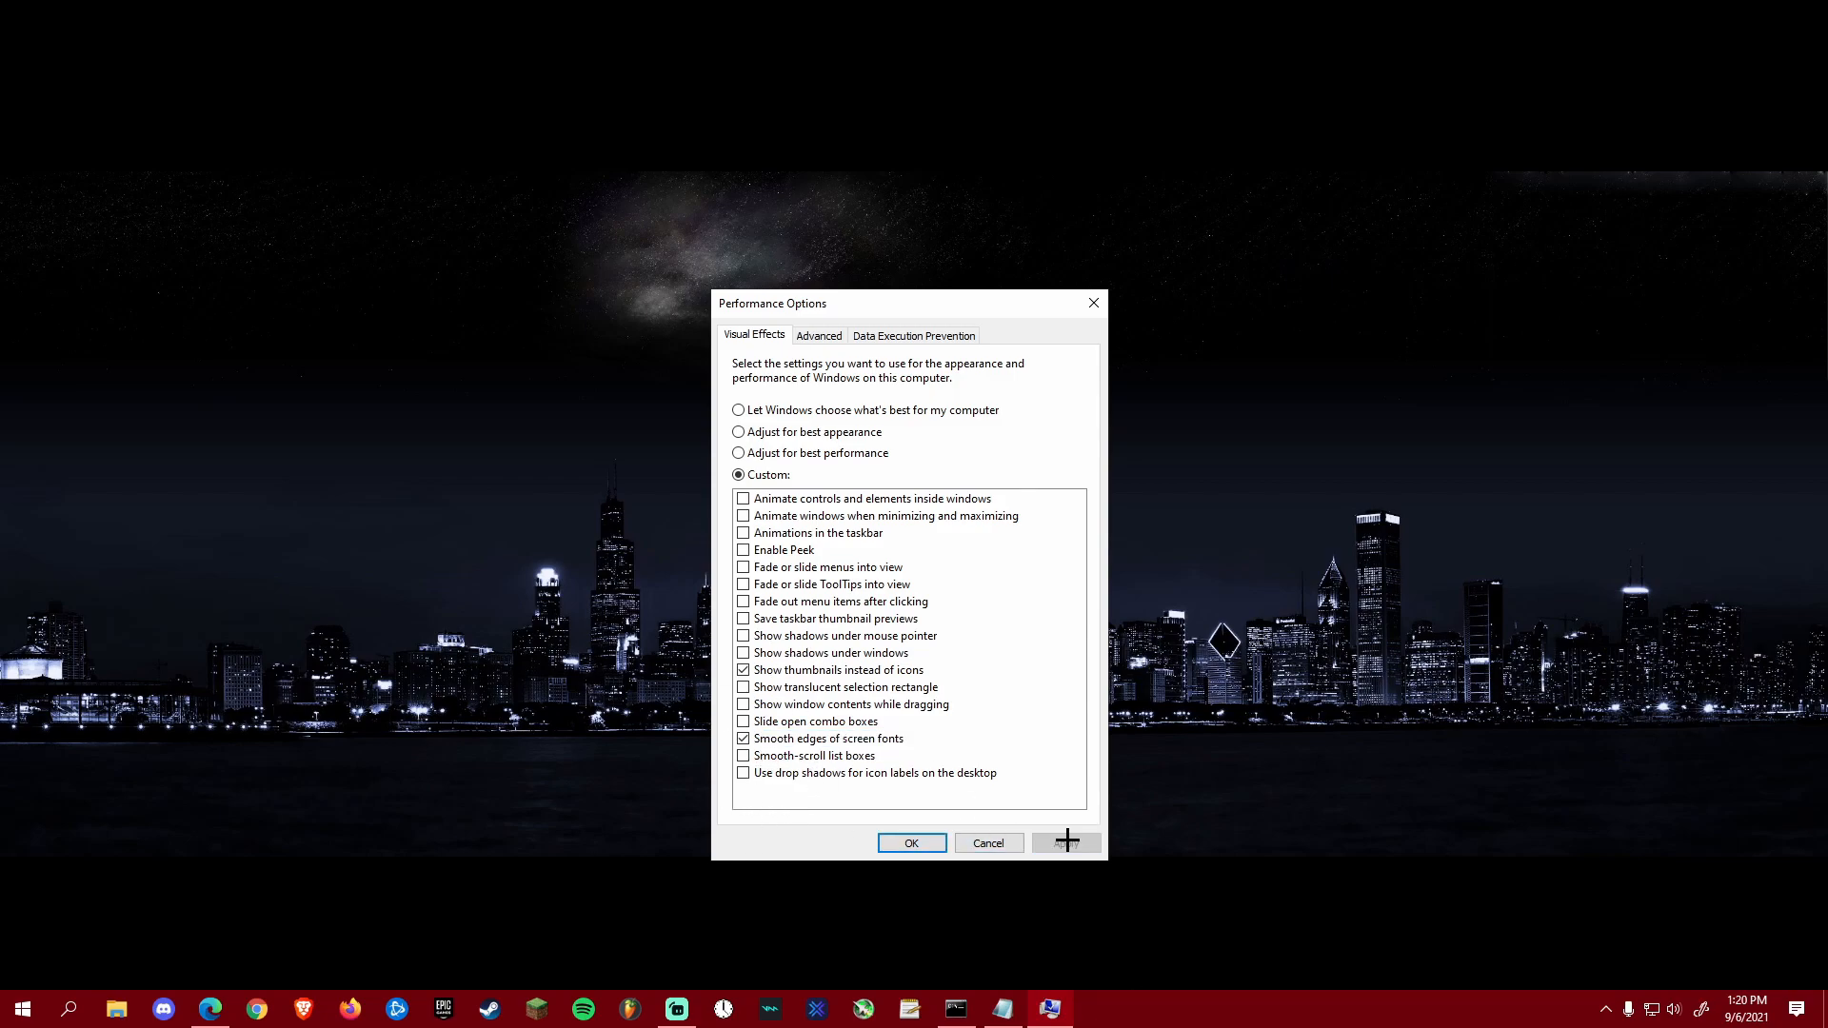
pyautogui.click(908, 842)
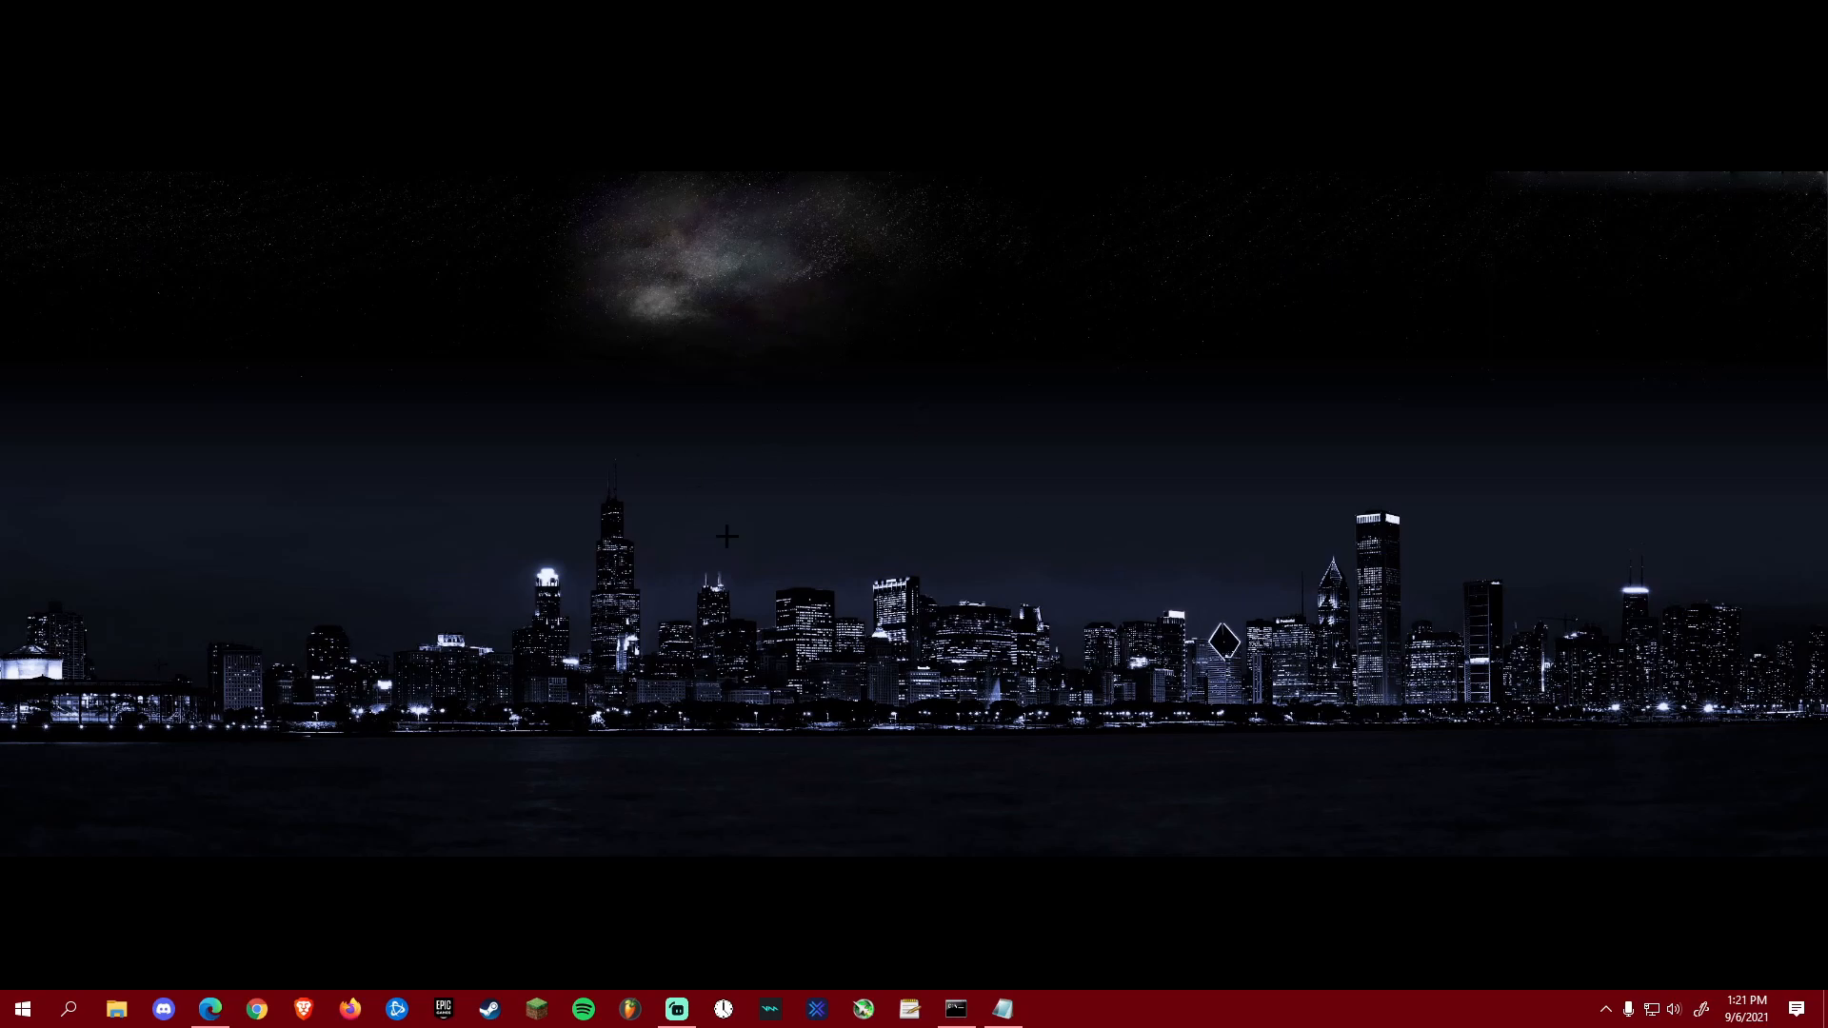
# Step: Search Windows for "power", open Edit power plan, and bring up its advanced power settings
pyautogui.click(66, 1008)
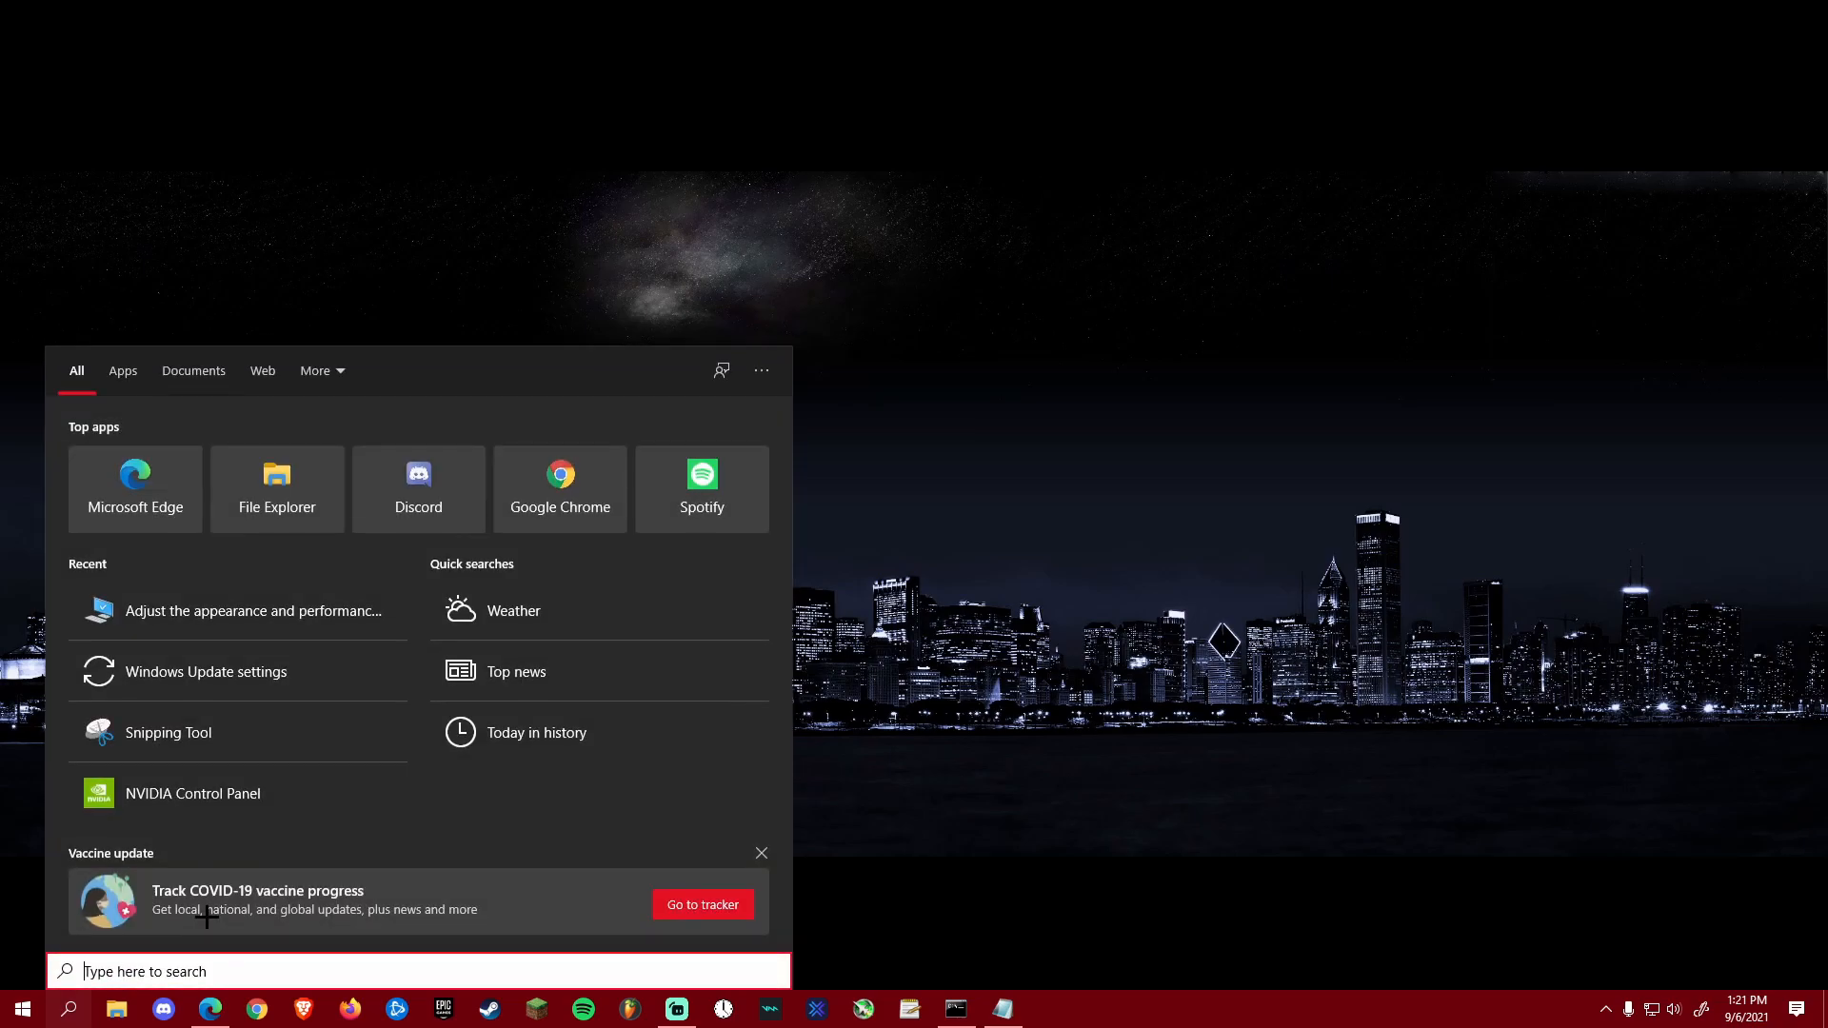
pyautogui.write('power')
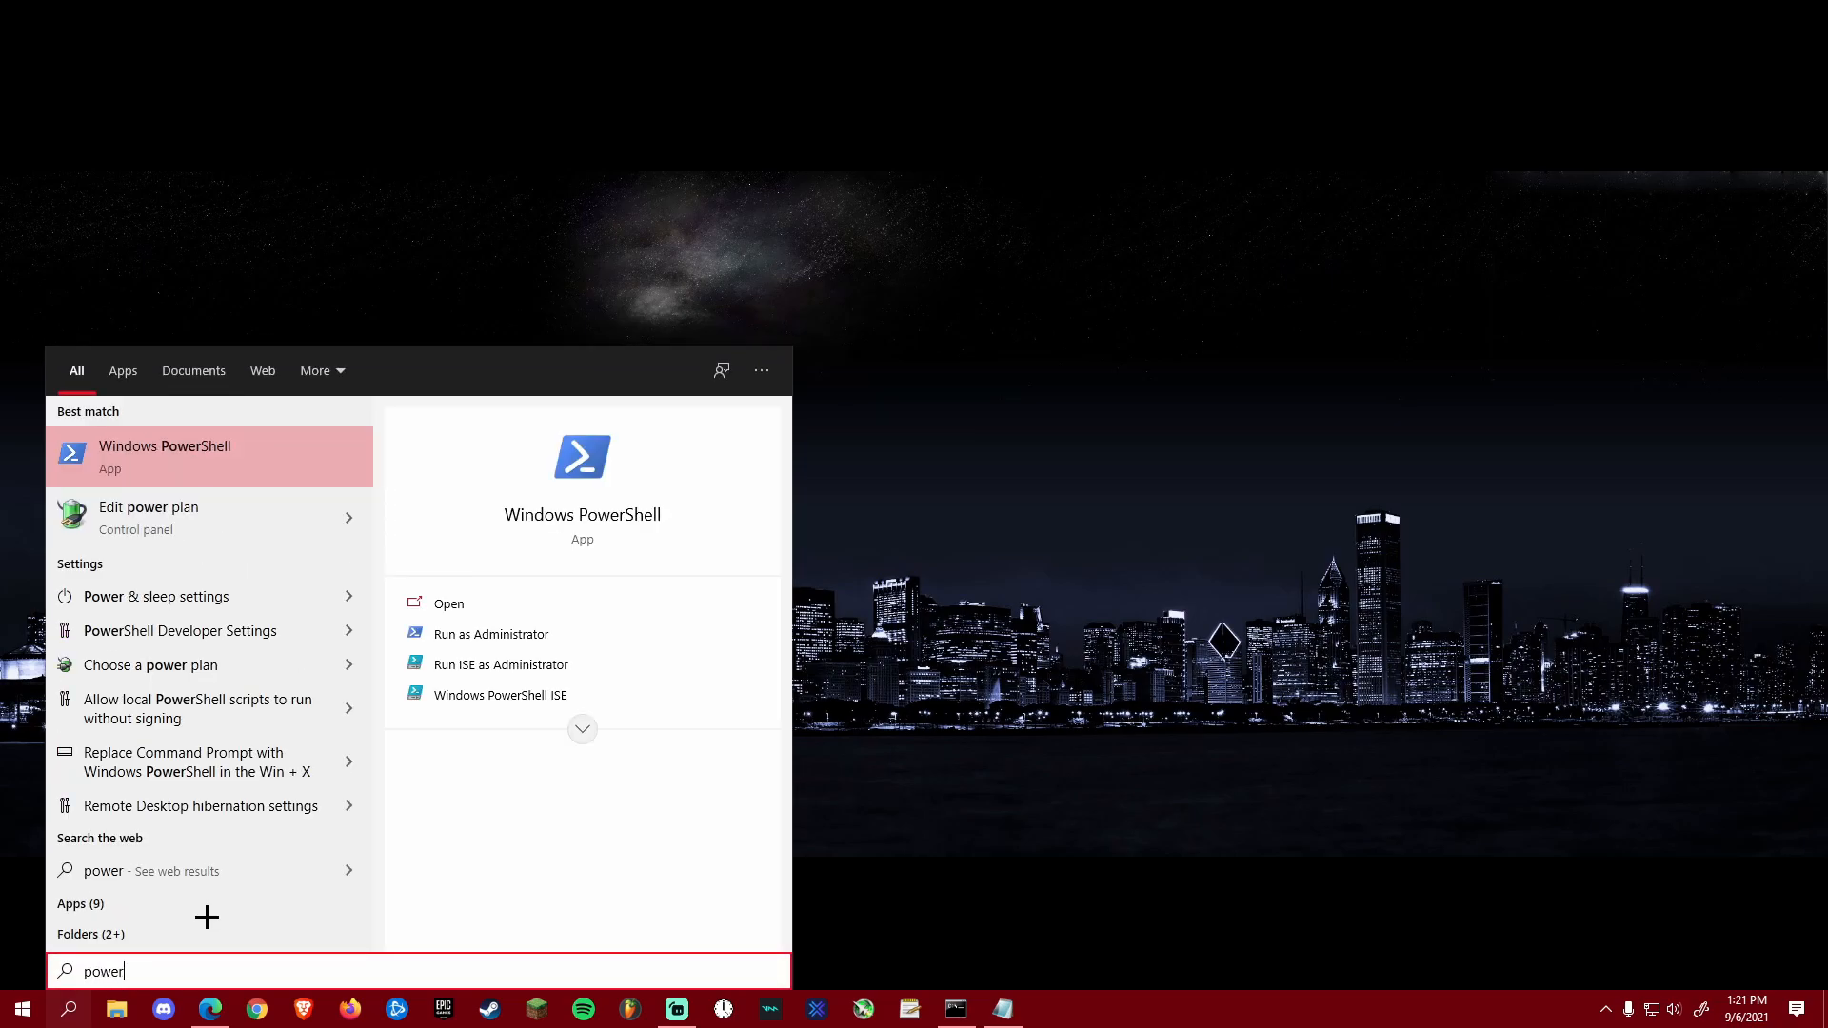
pyautogui.click(179, 517)
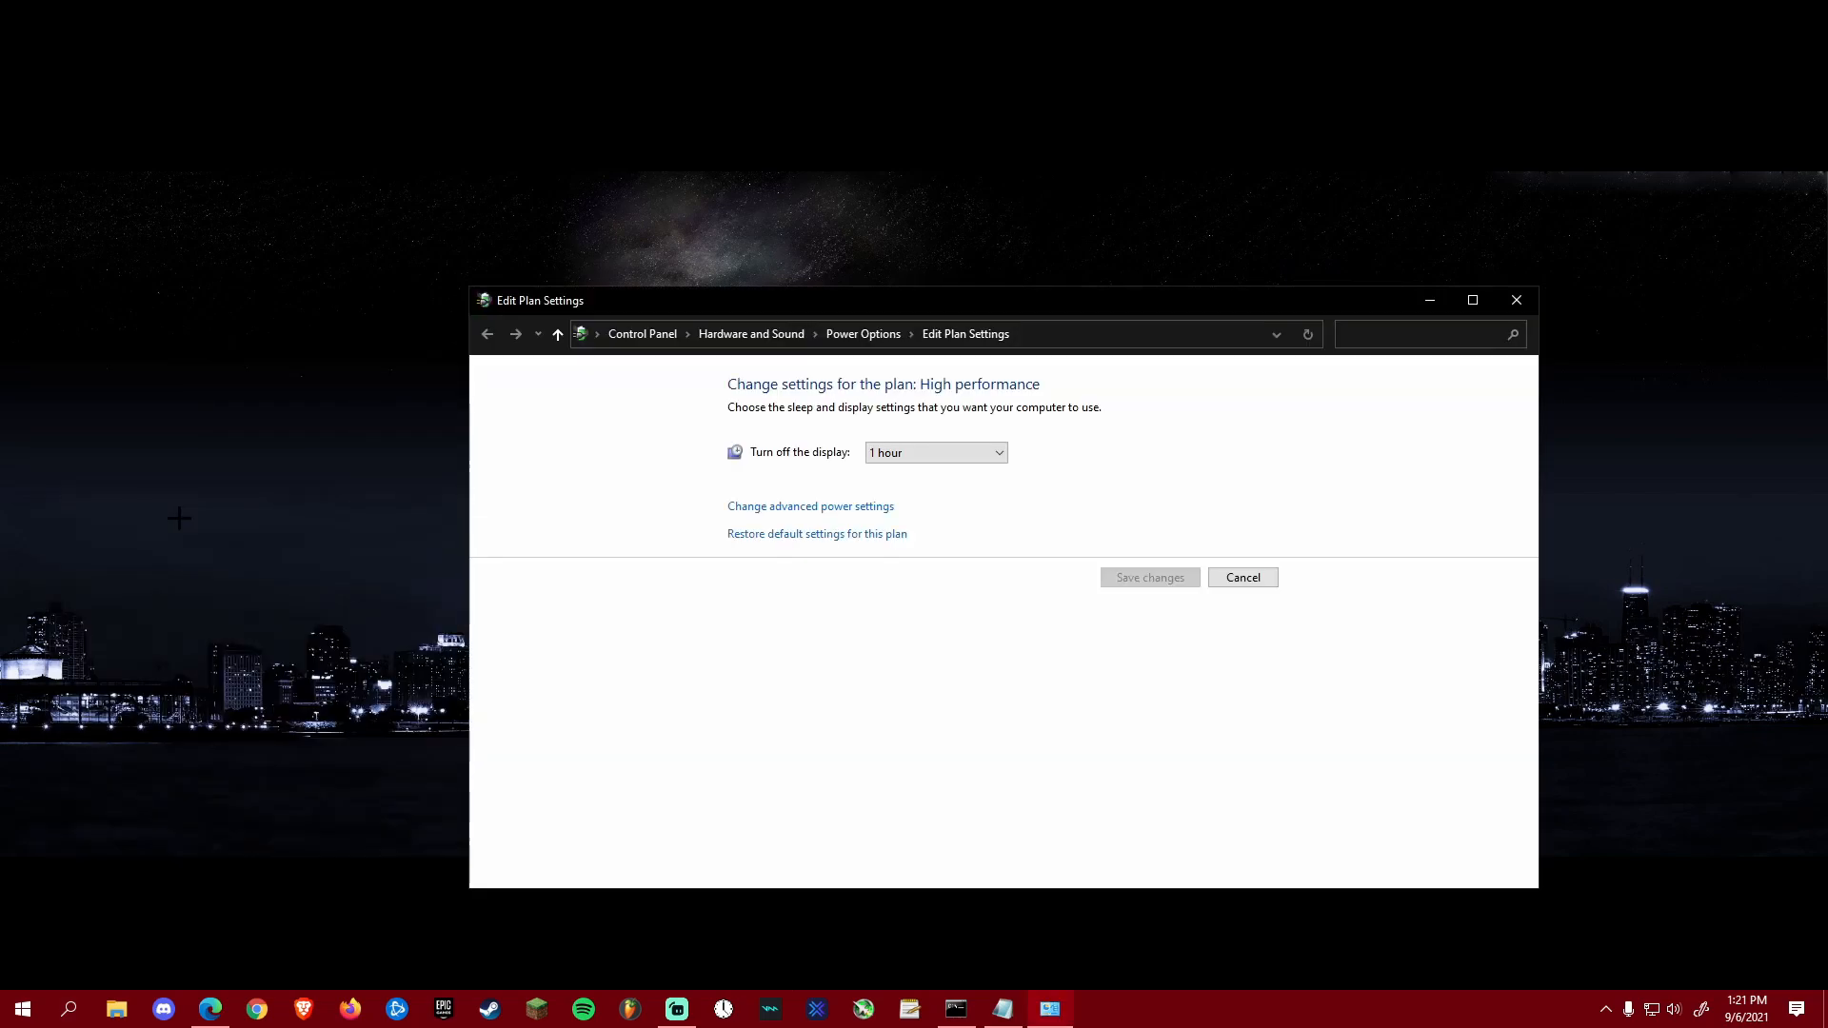
pyautogui.click(826, 512)
pyautogui.moveTo(222, 66); pyautogui.dragTo(986, 311)
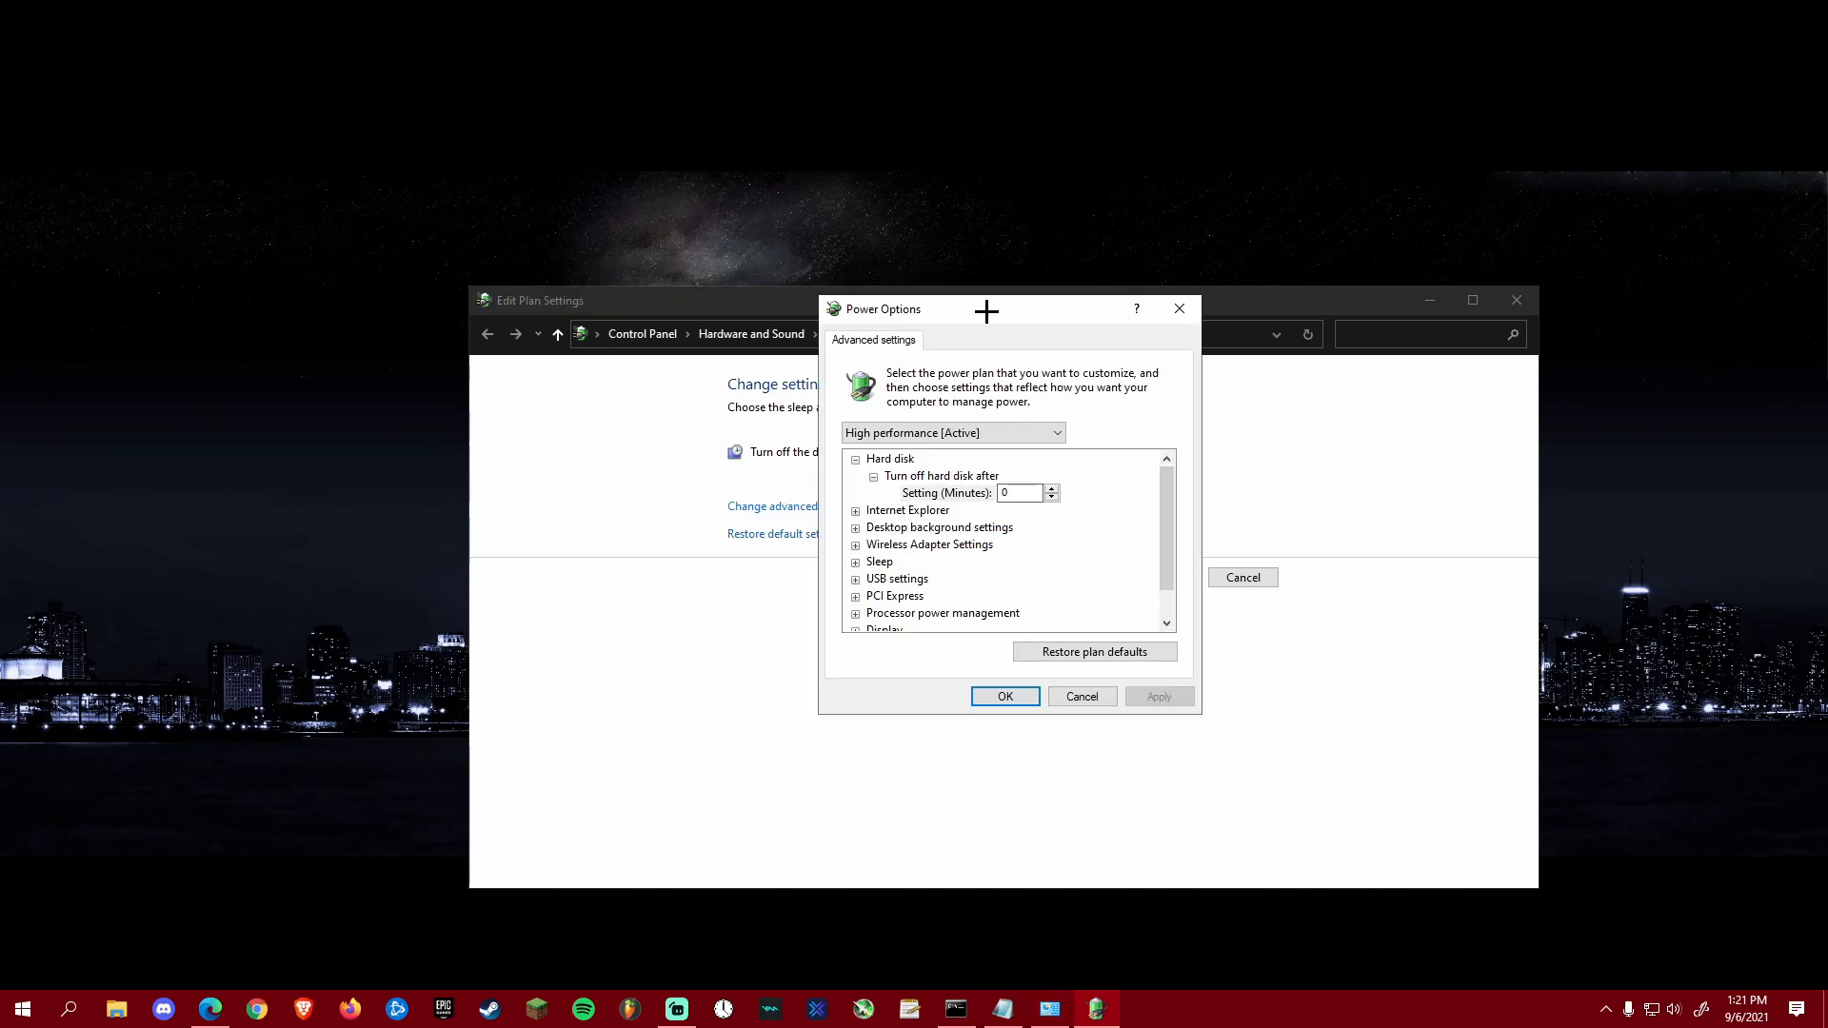
# Step: Choose High performance as the power plan in the advanced settings, confirm, and close Edit Plan Settings
pyautogui.click(883, 431)
pyautogui.click(899, 479)
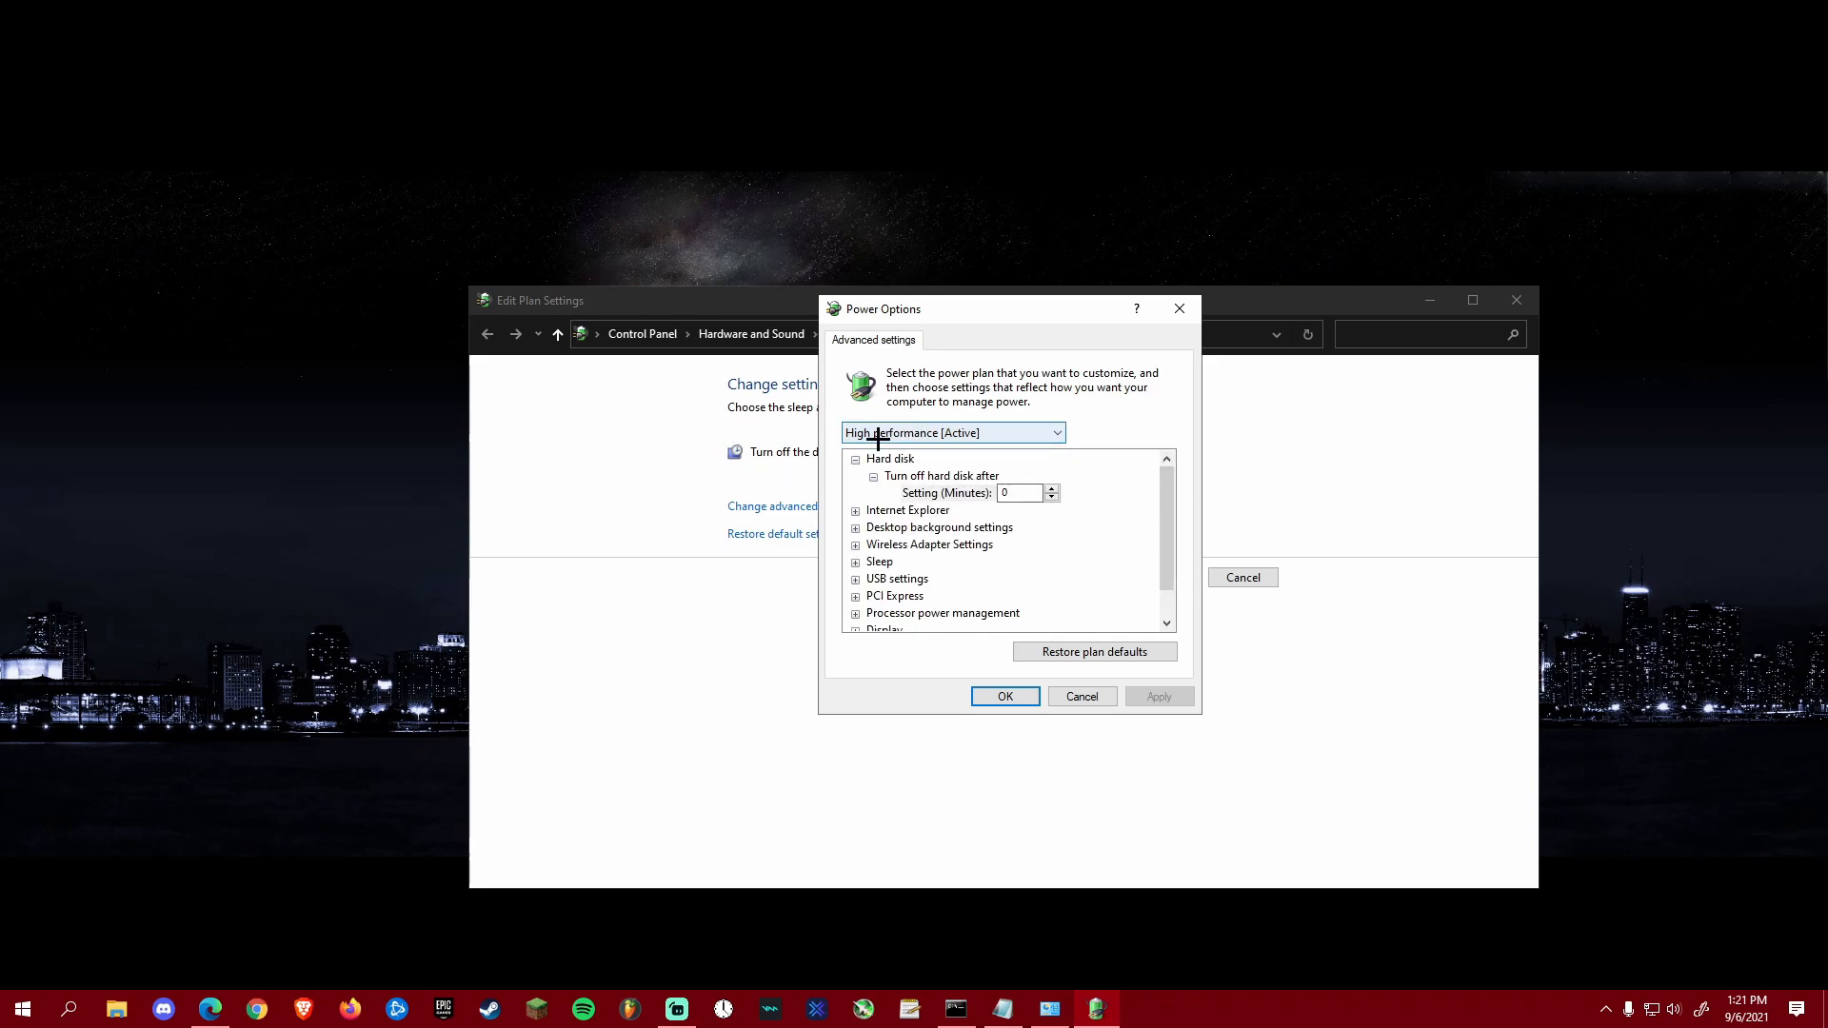
pyautogui.click(1005, 696)
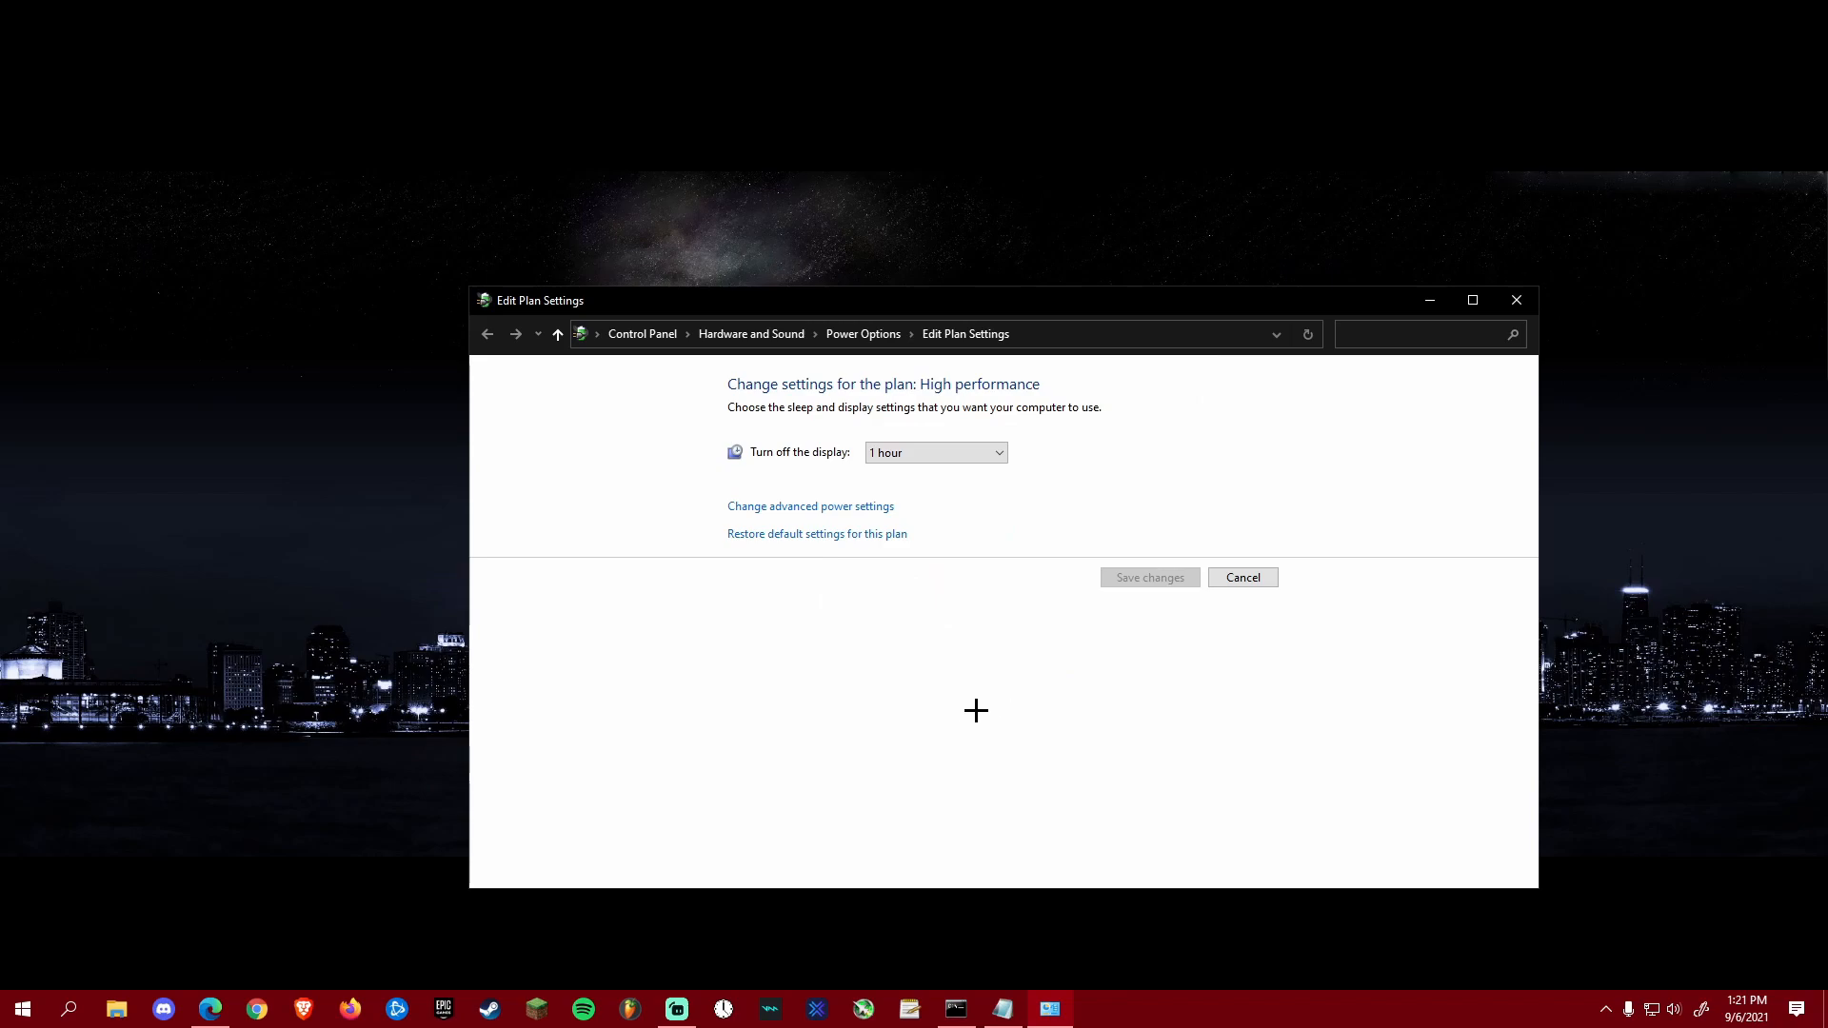
pyautogui.click(1516, 300)
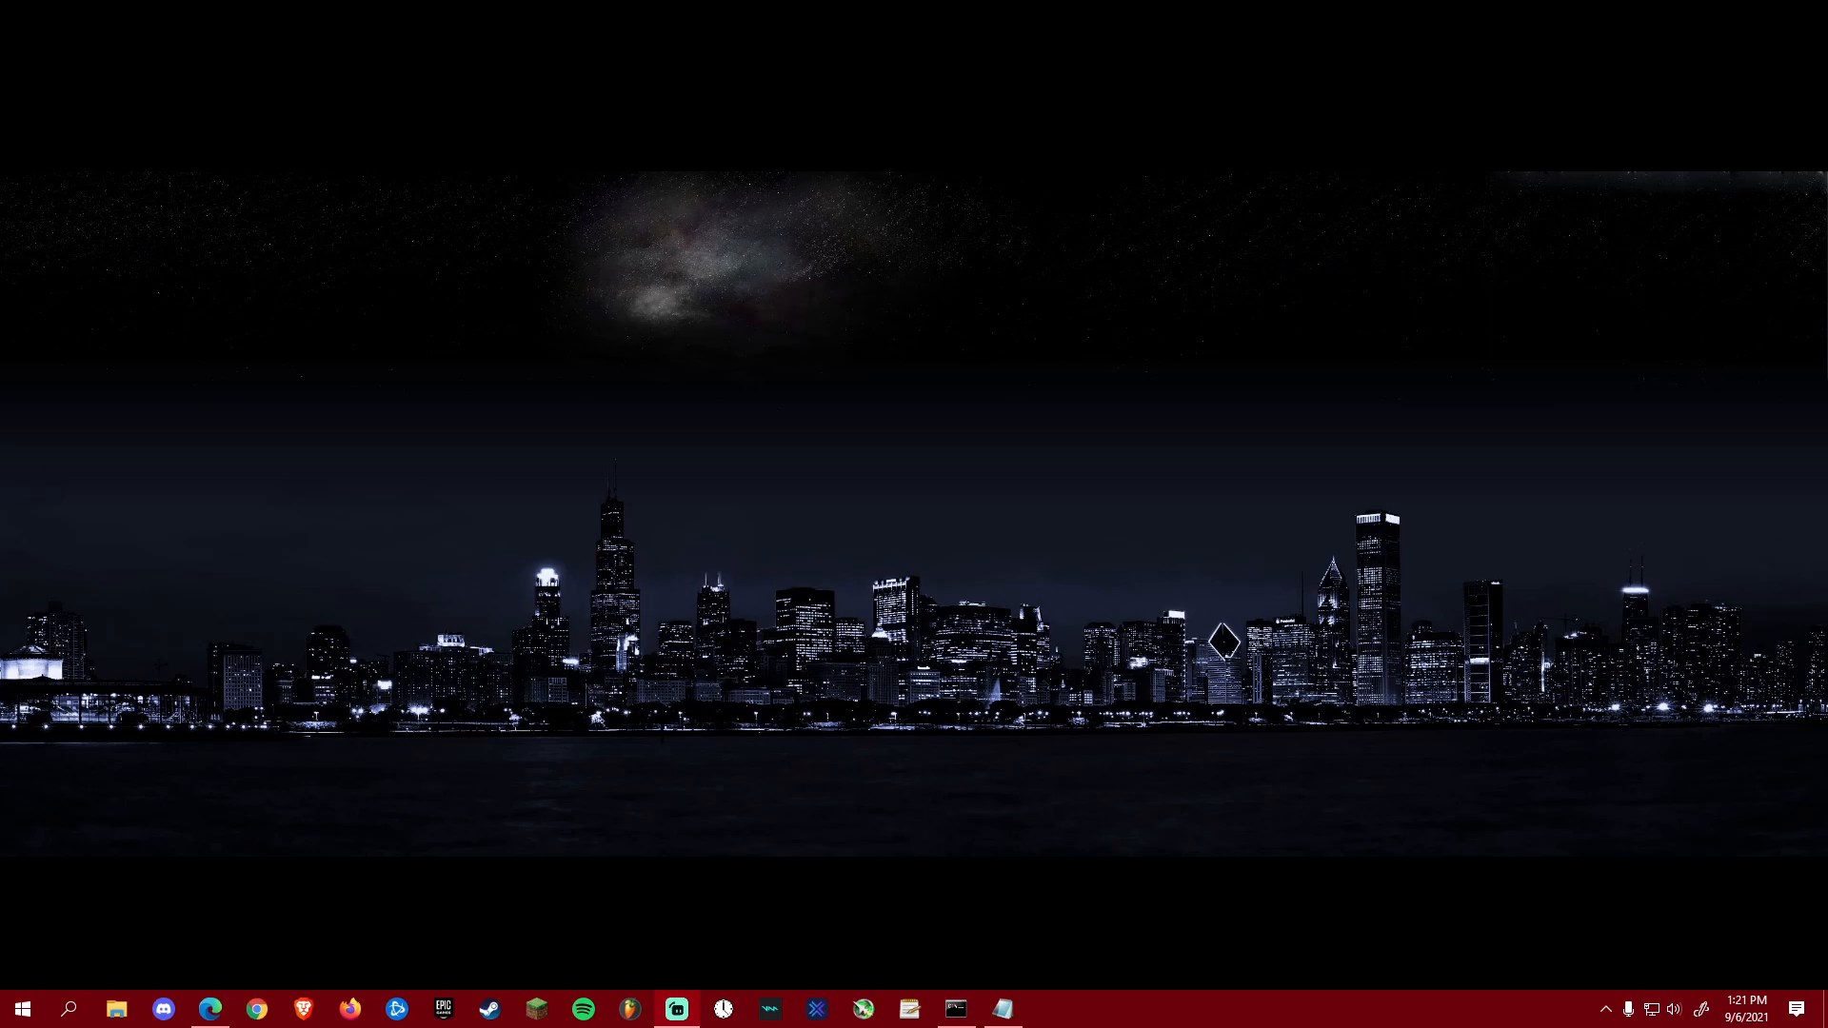
# Step: Check the hidden system tray icons for apps running in the background
pyautogui.click(1606, 1011)
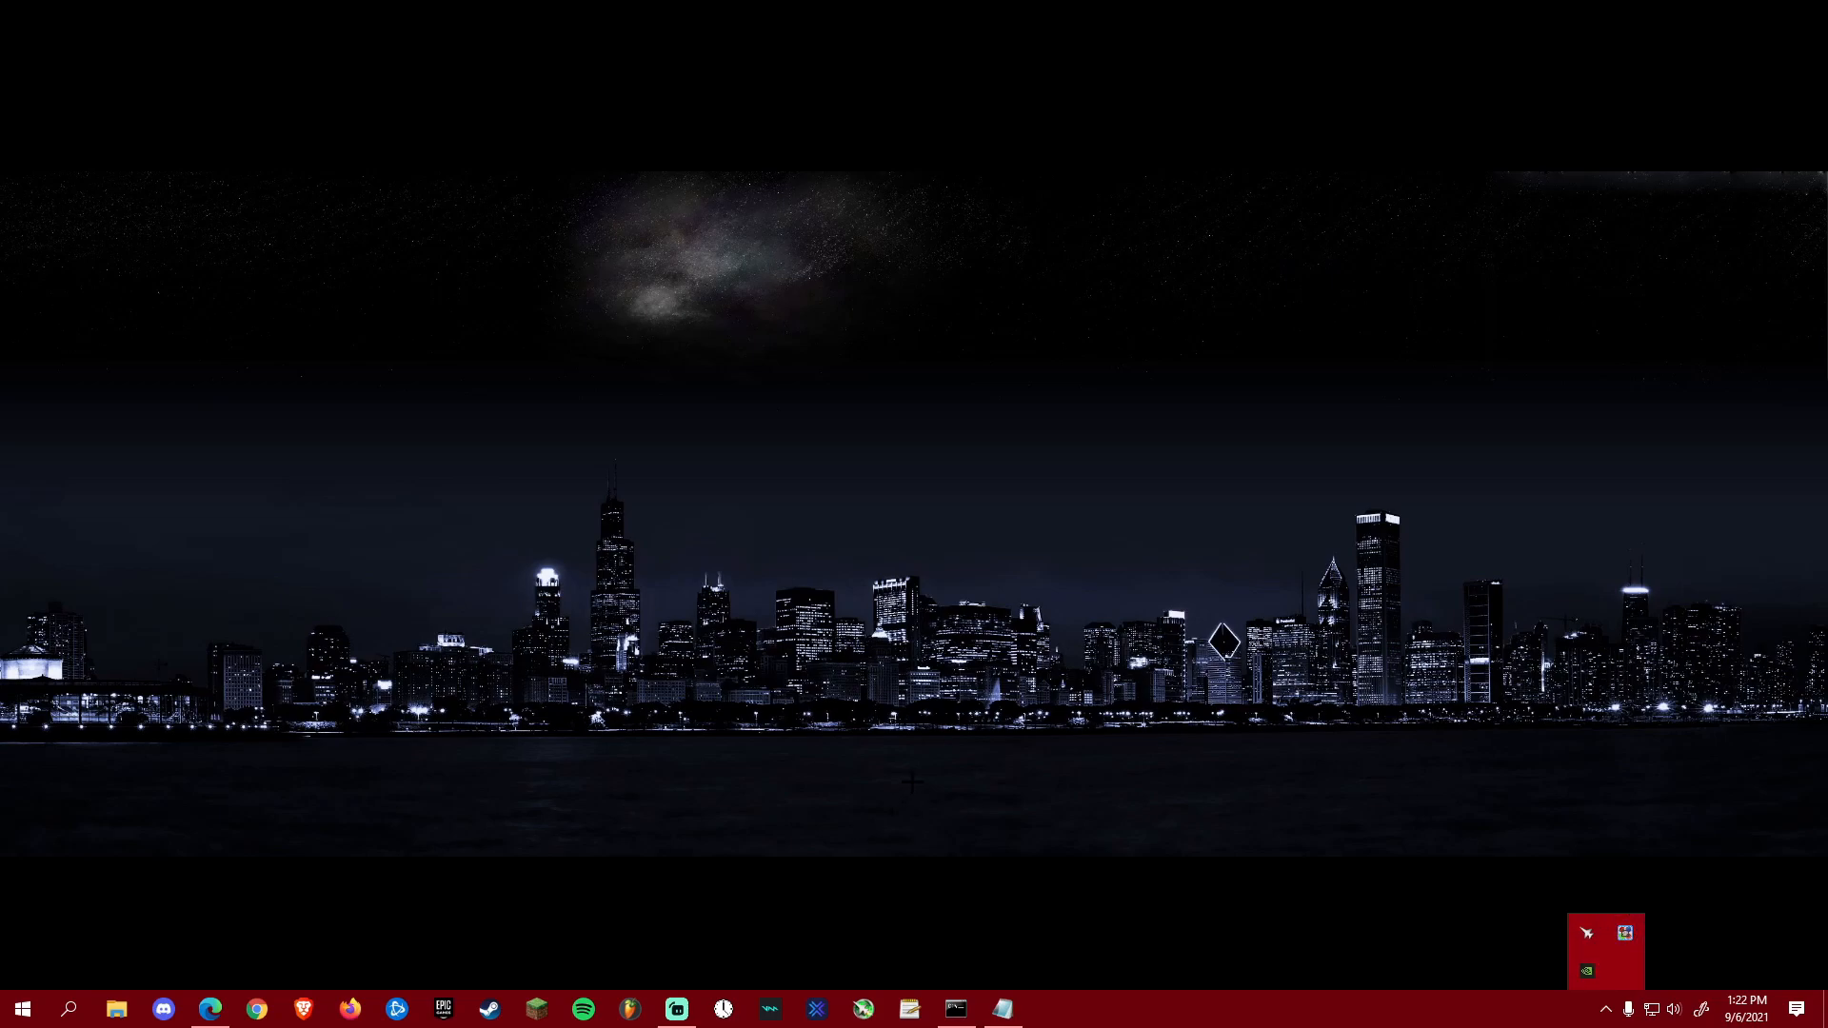
pyautogui.click(917, 692)
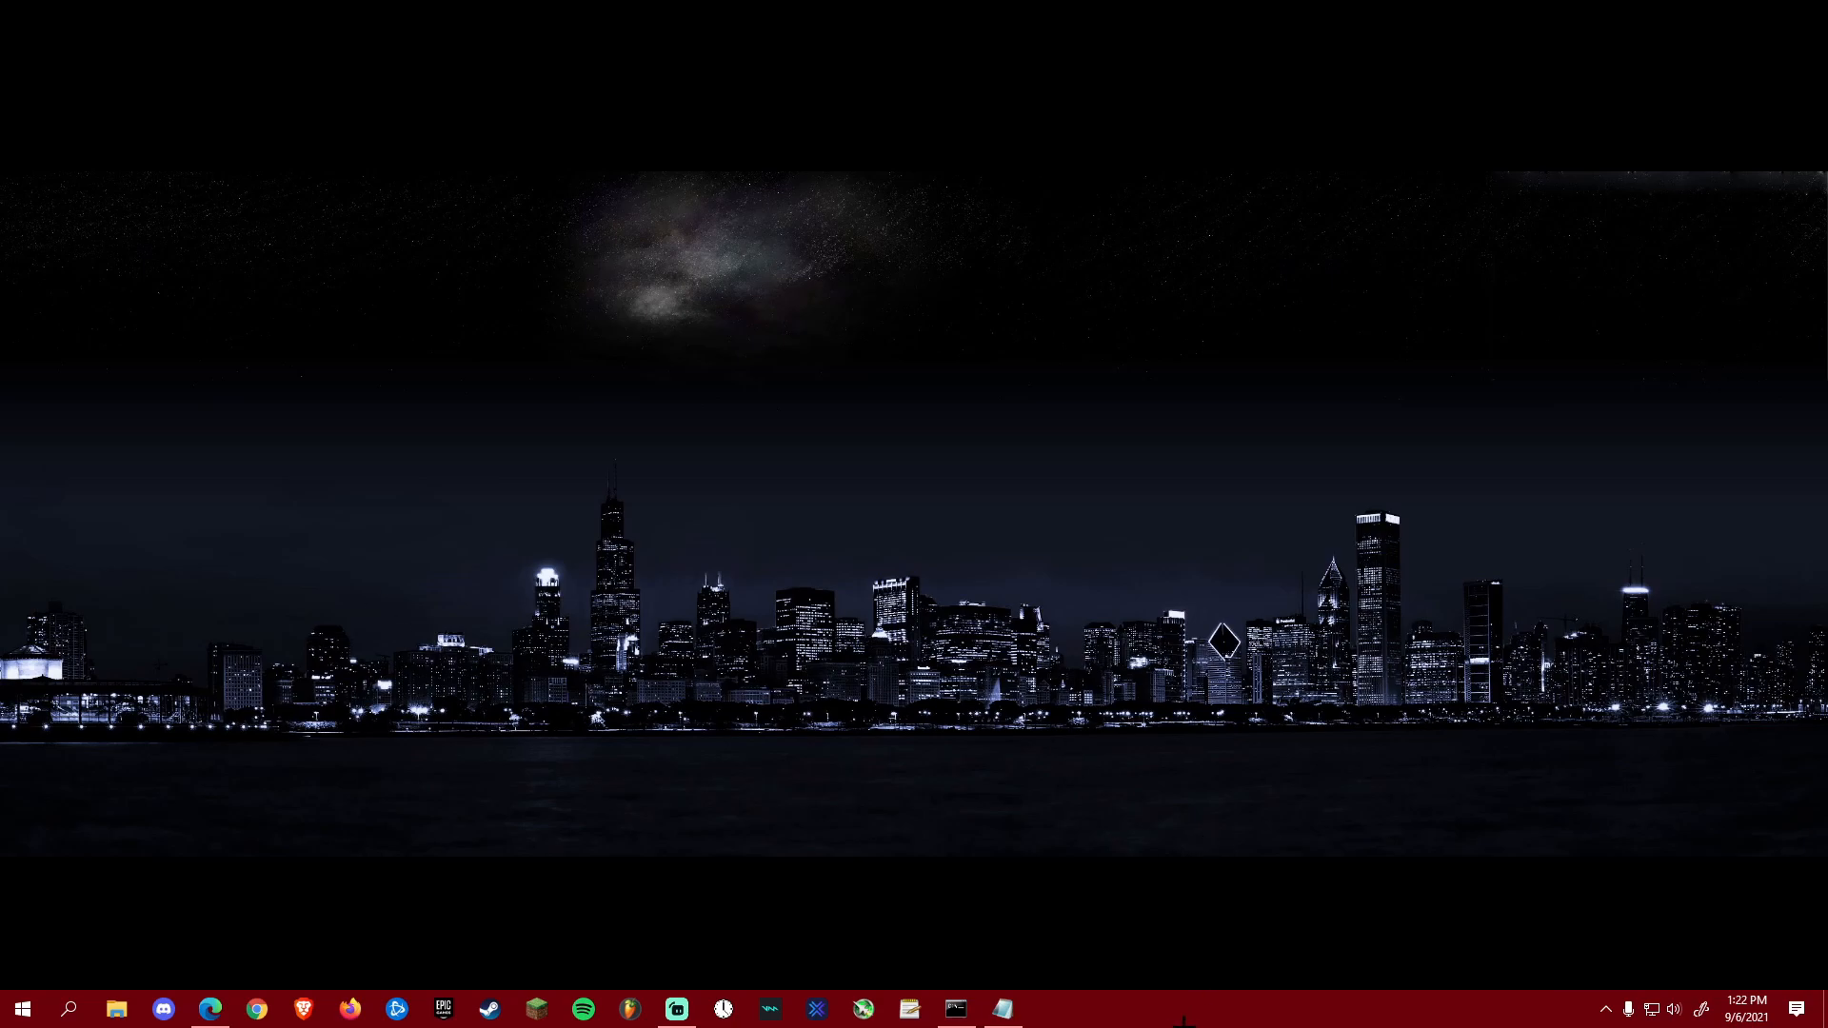
# Step: Open Task Manager through a Windows search for "task man" and show its list of startup apps
pyautogui.rightClick(1183, 1020)
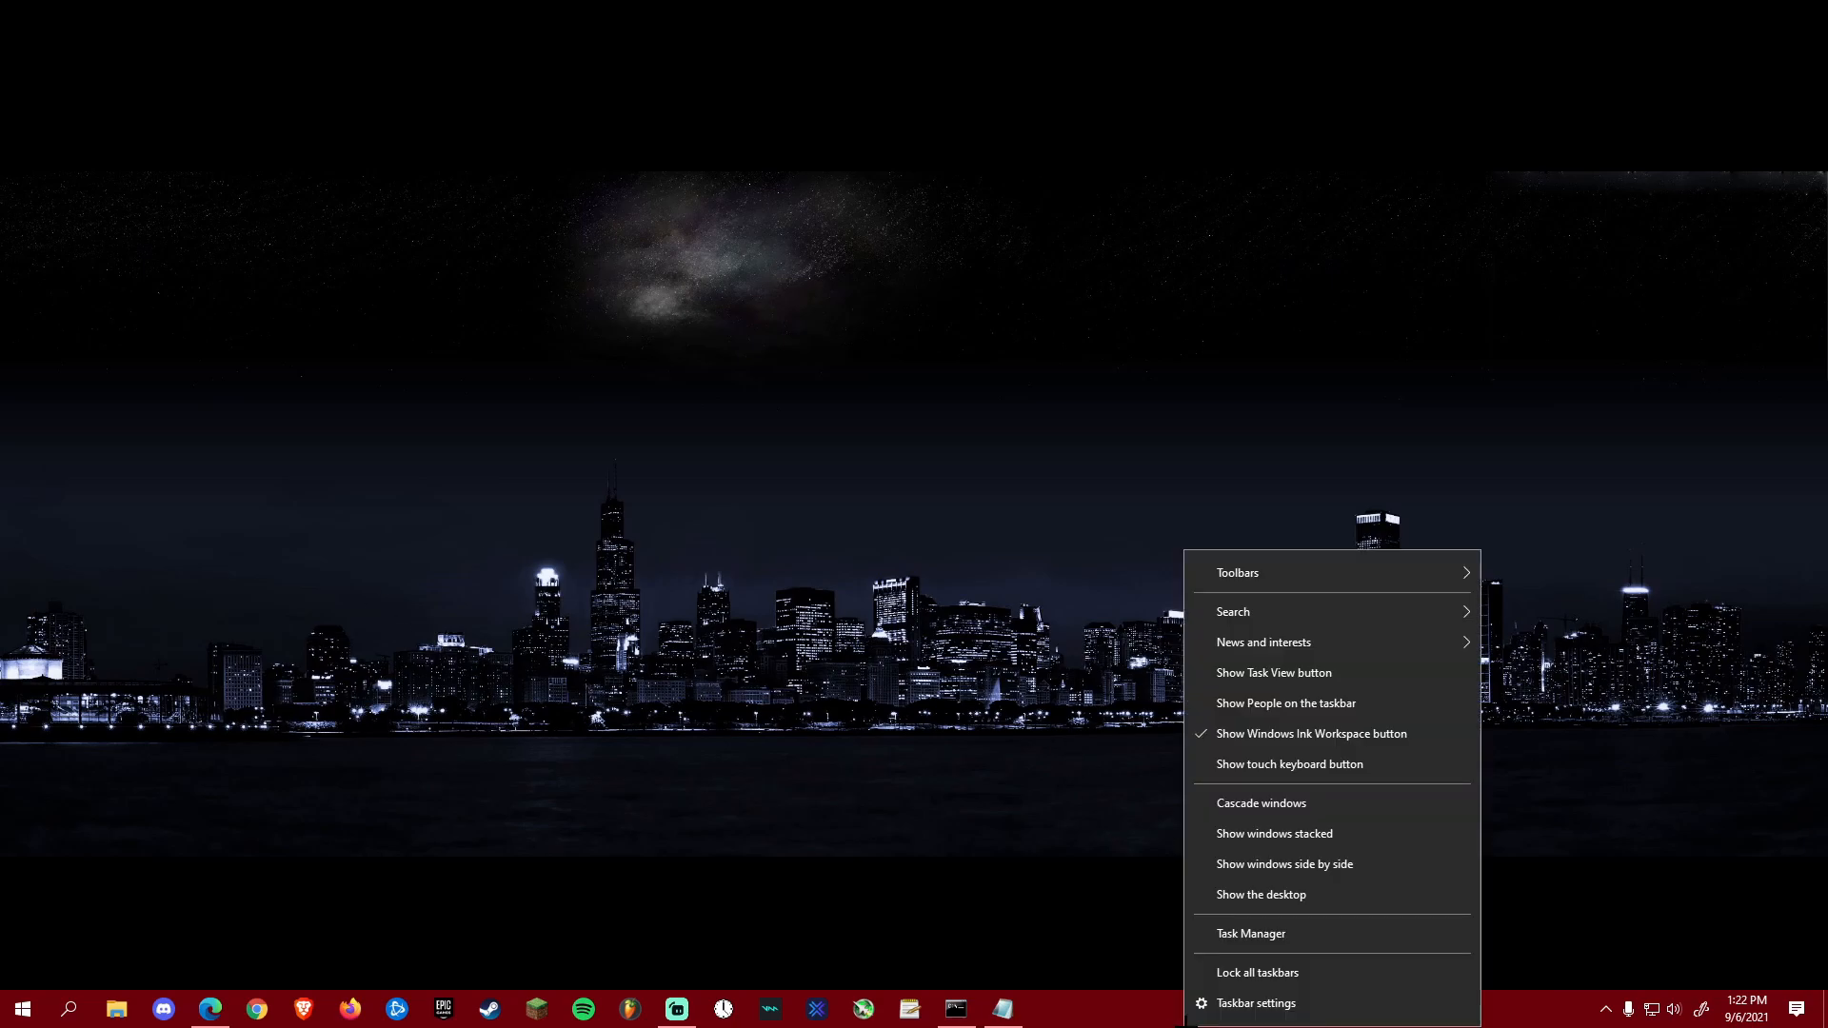
pyautogui.click(1245, 935)
pyautogui.rightClick(1177, 1021)
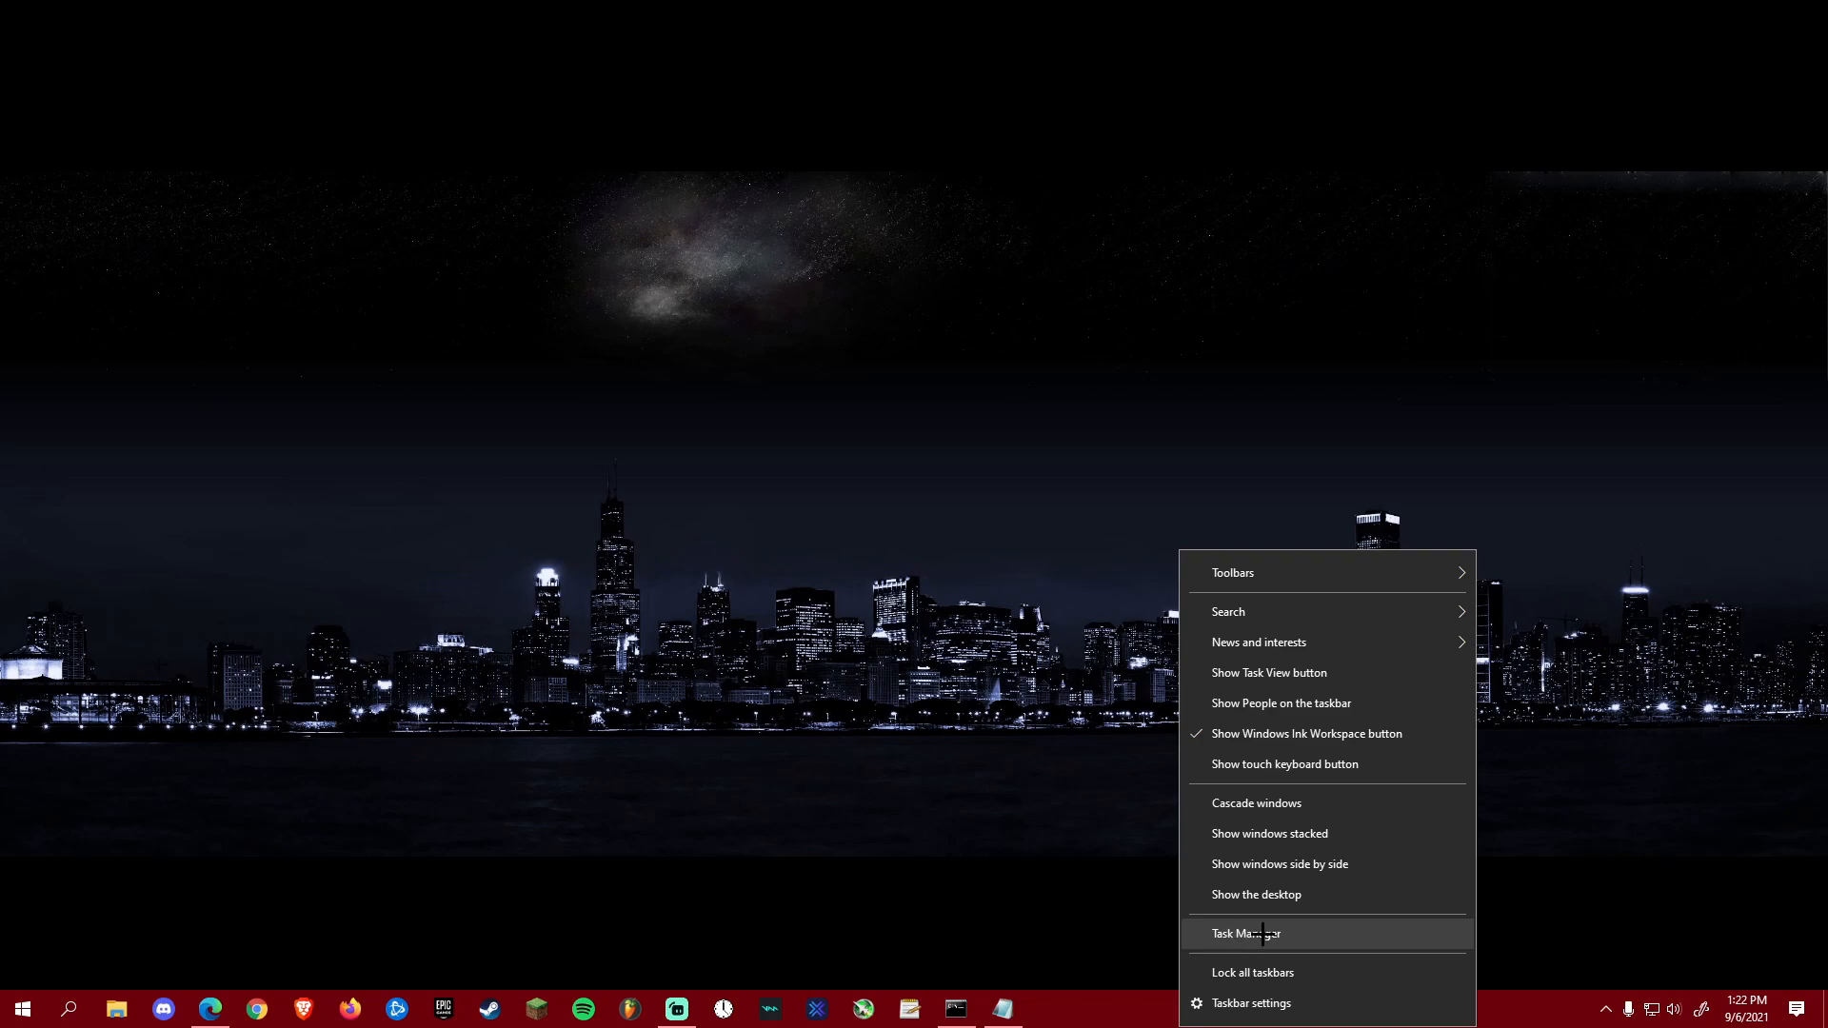
pyautogui.click(72, 1009)
pyautogui.write('task man')
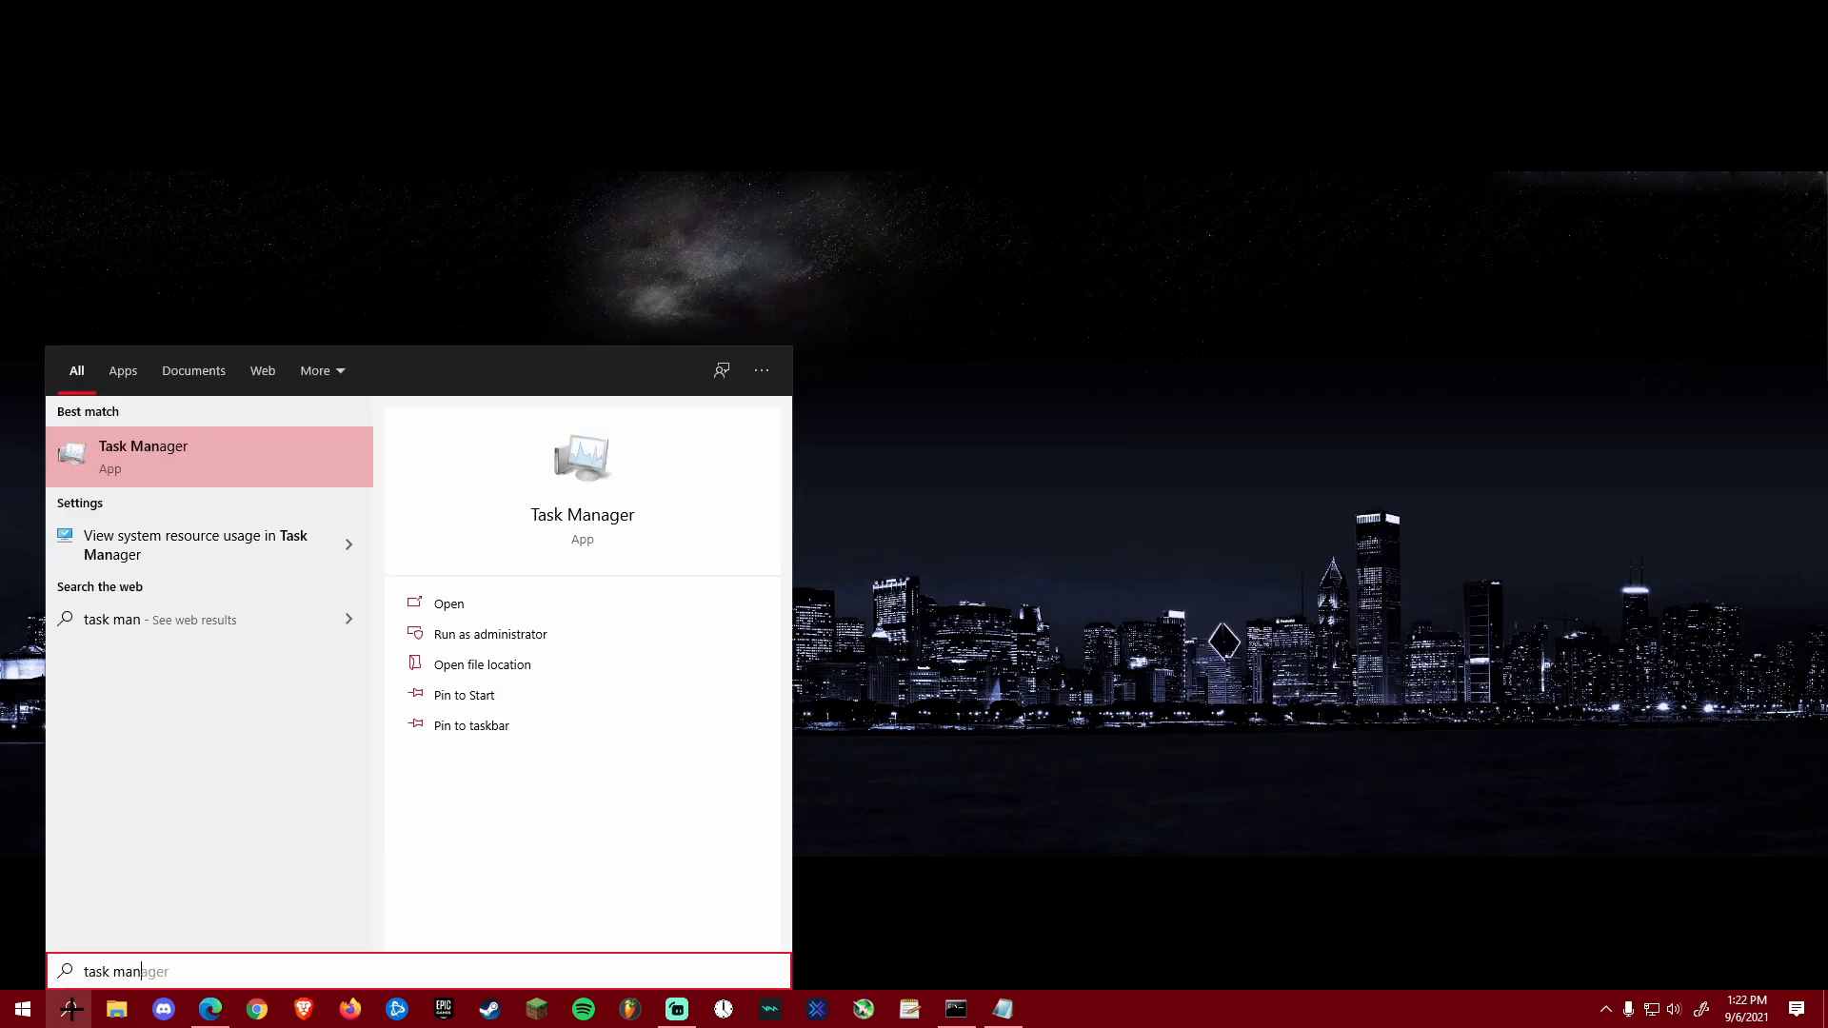
pyautogui.click(181, 461)
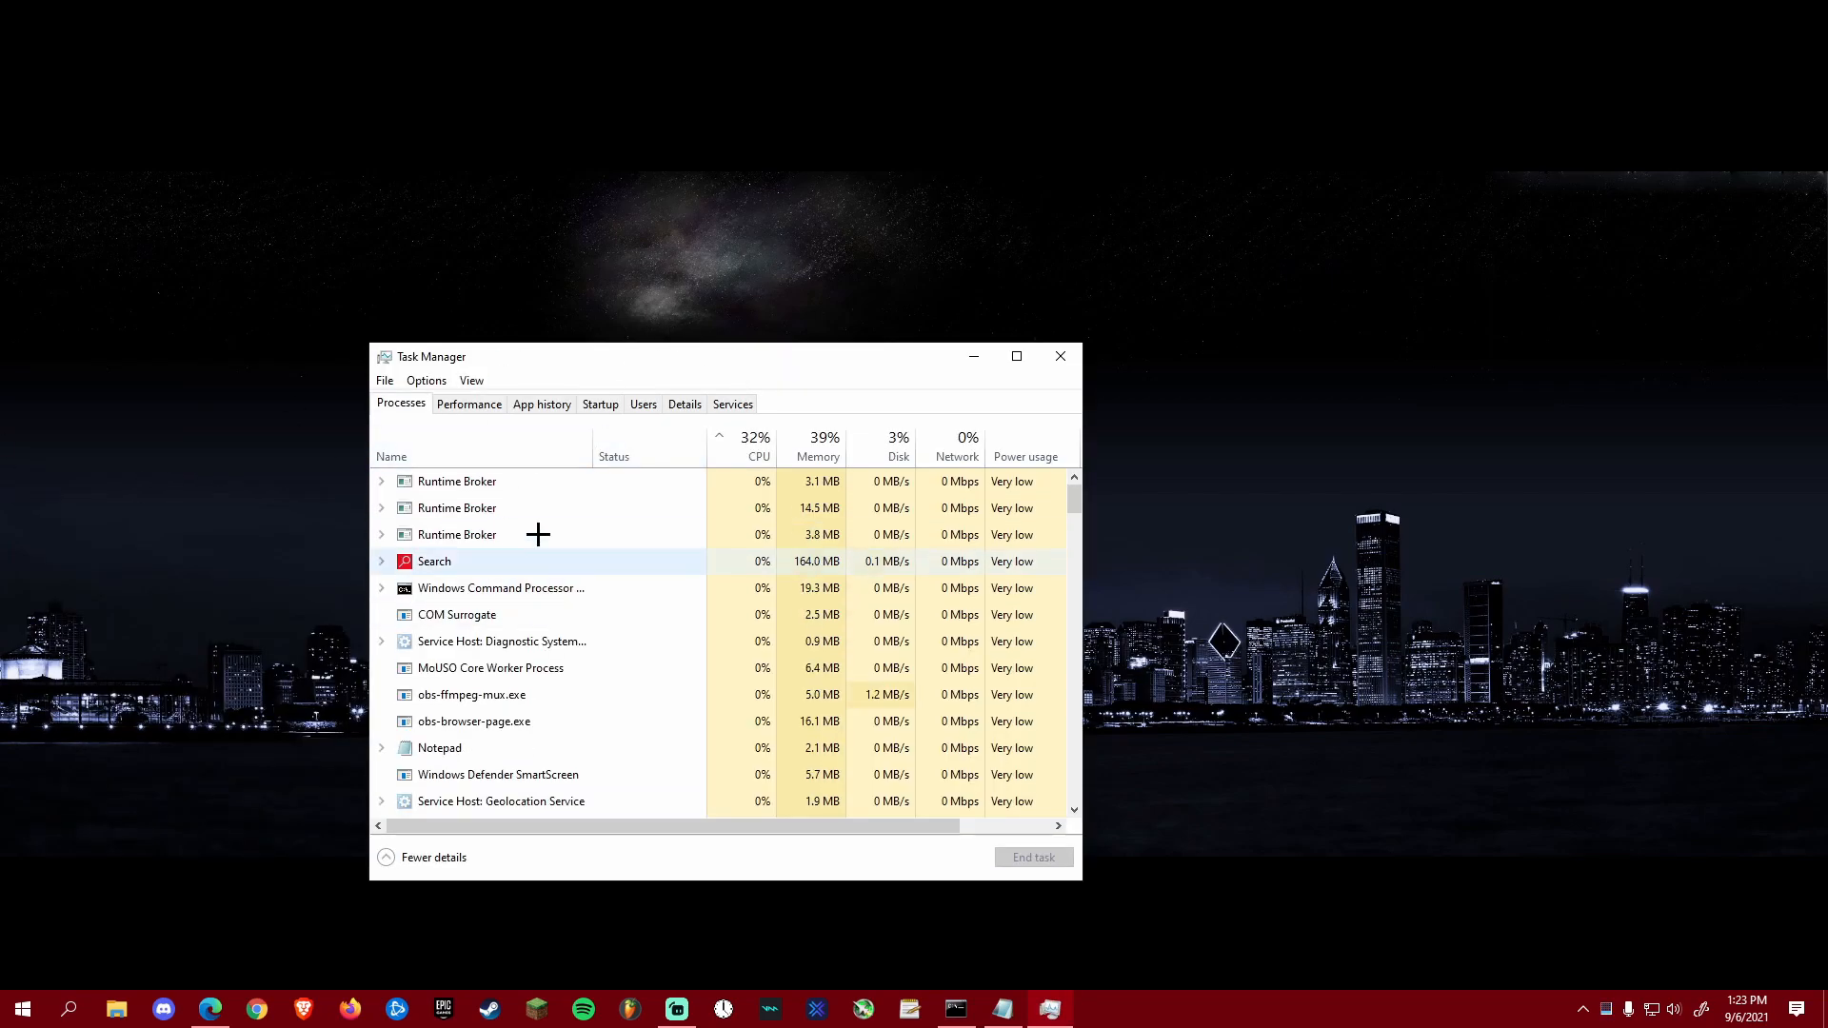
pyautogui.click(600, 404)
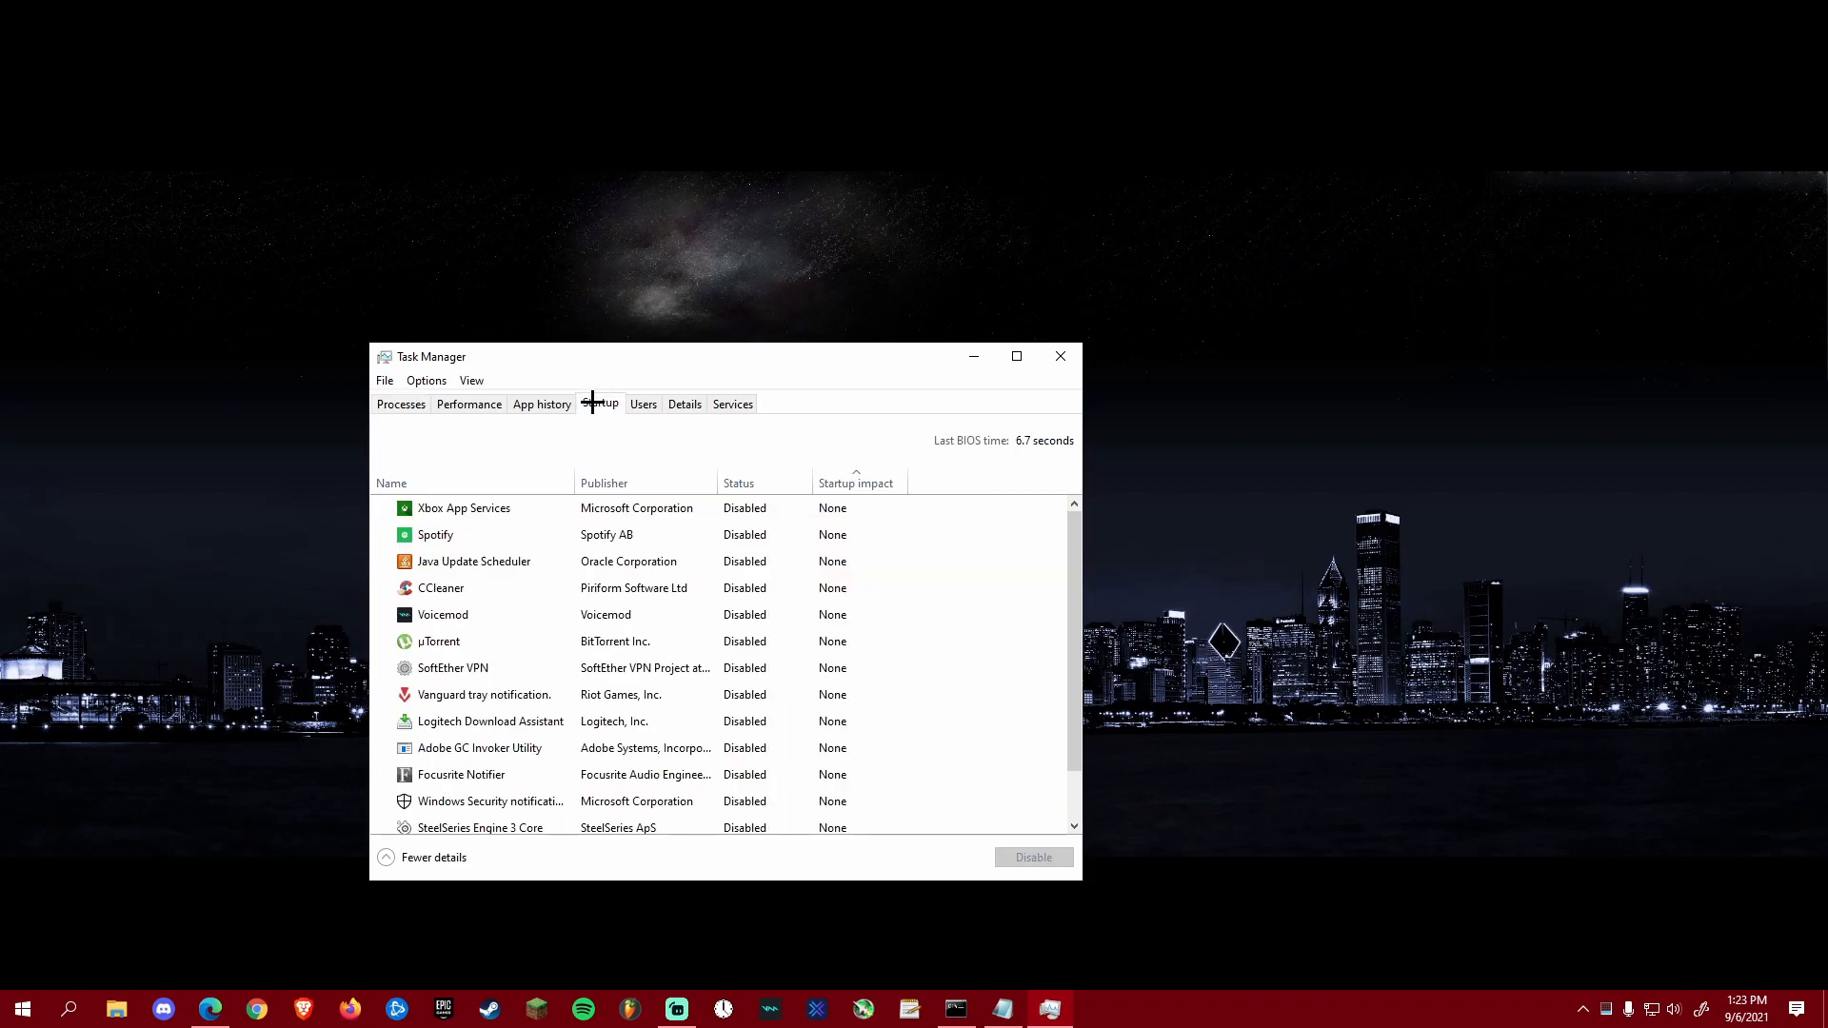
# Step: Review the status and startup impact of every startup app, and close Task Manager
pyautogui.scroll(-1, 742, 706)
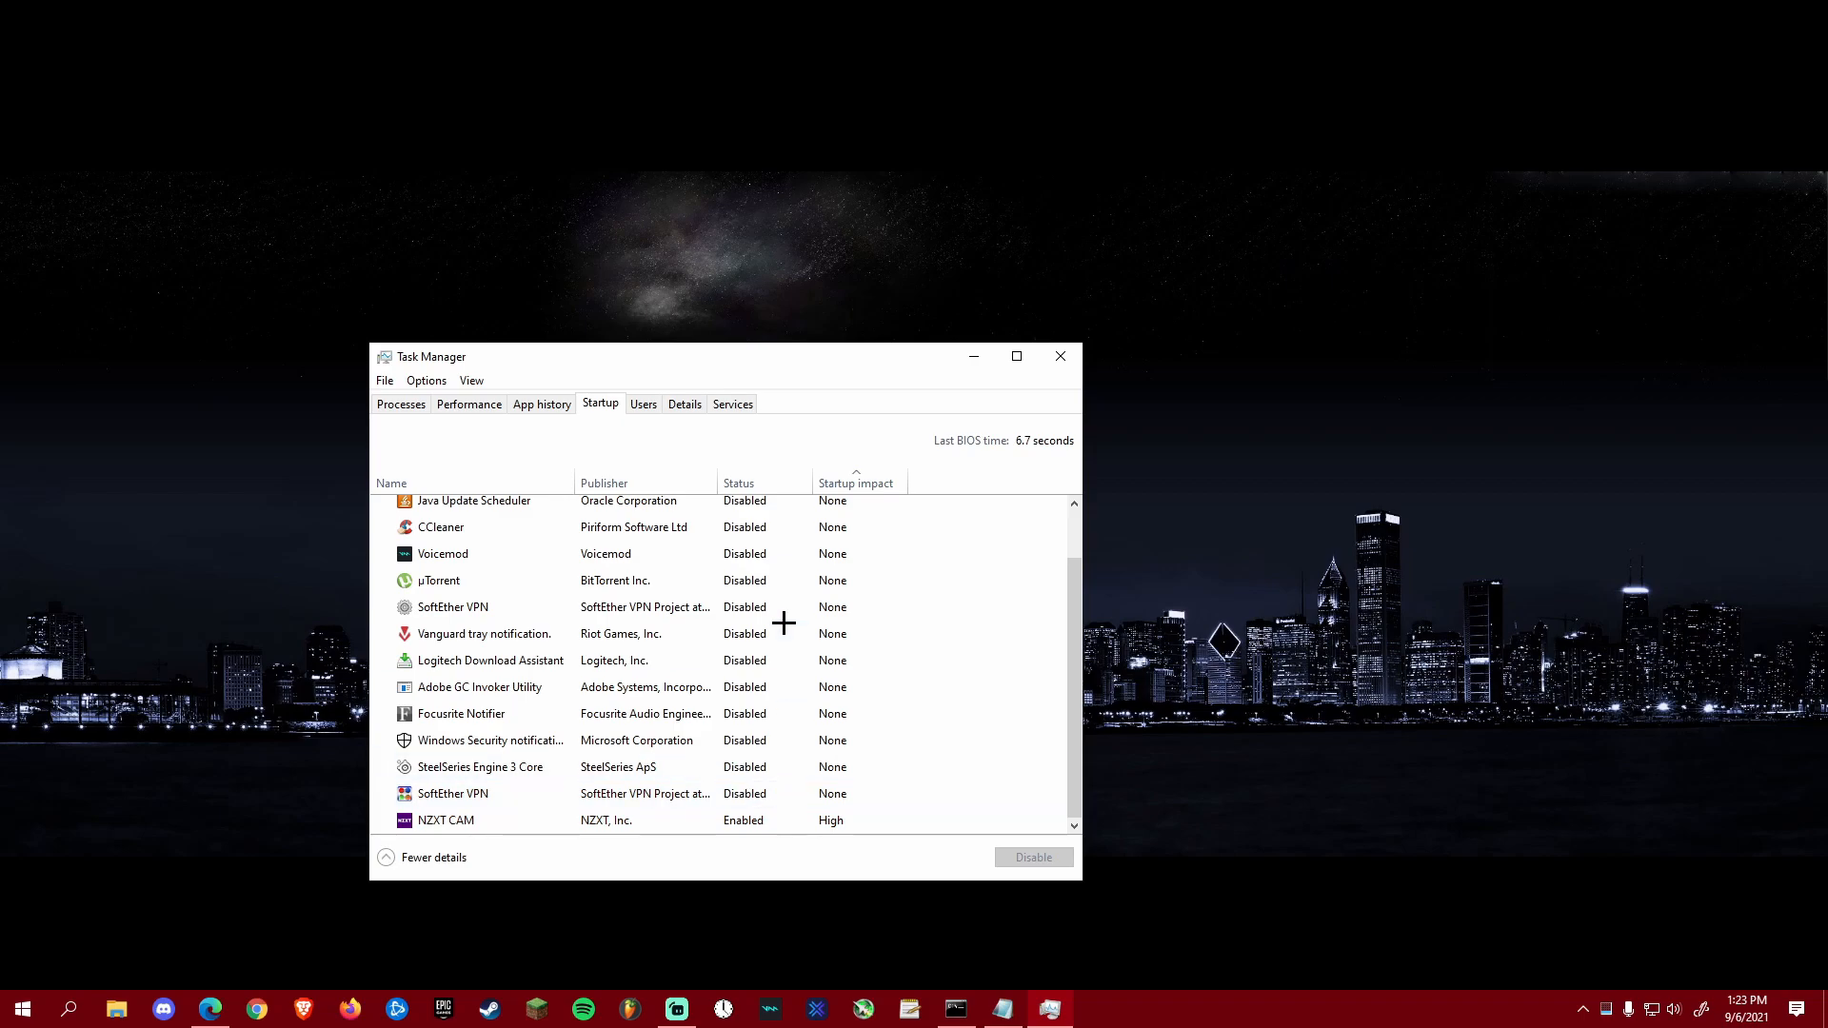
pyautogui.scroll(1, 742, 714)
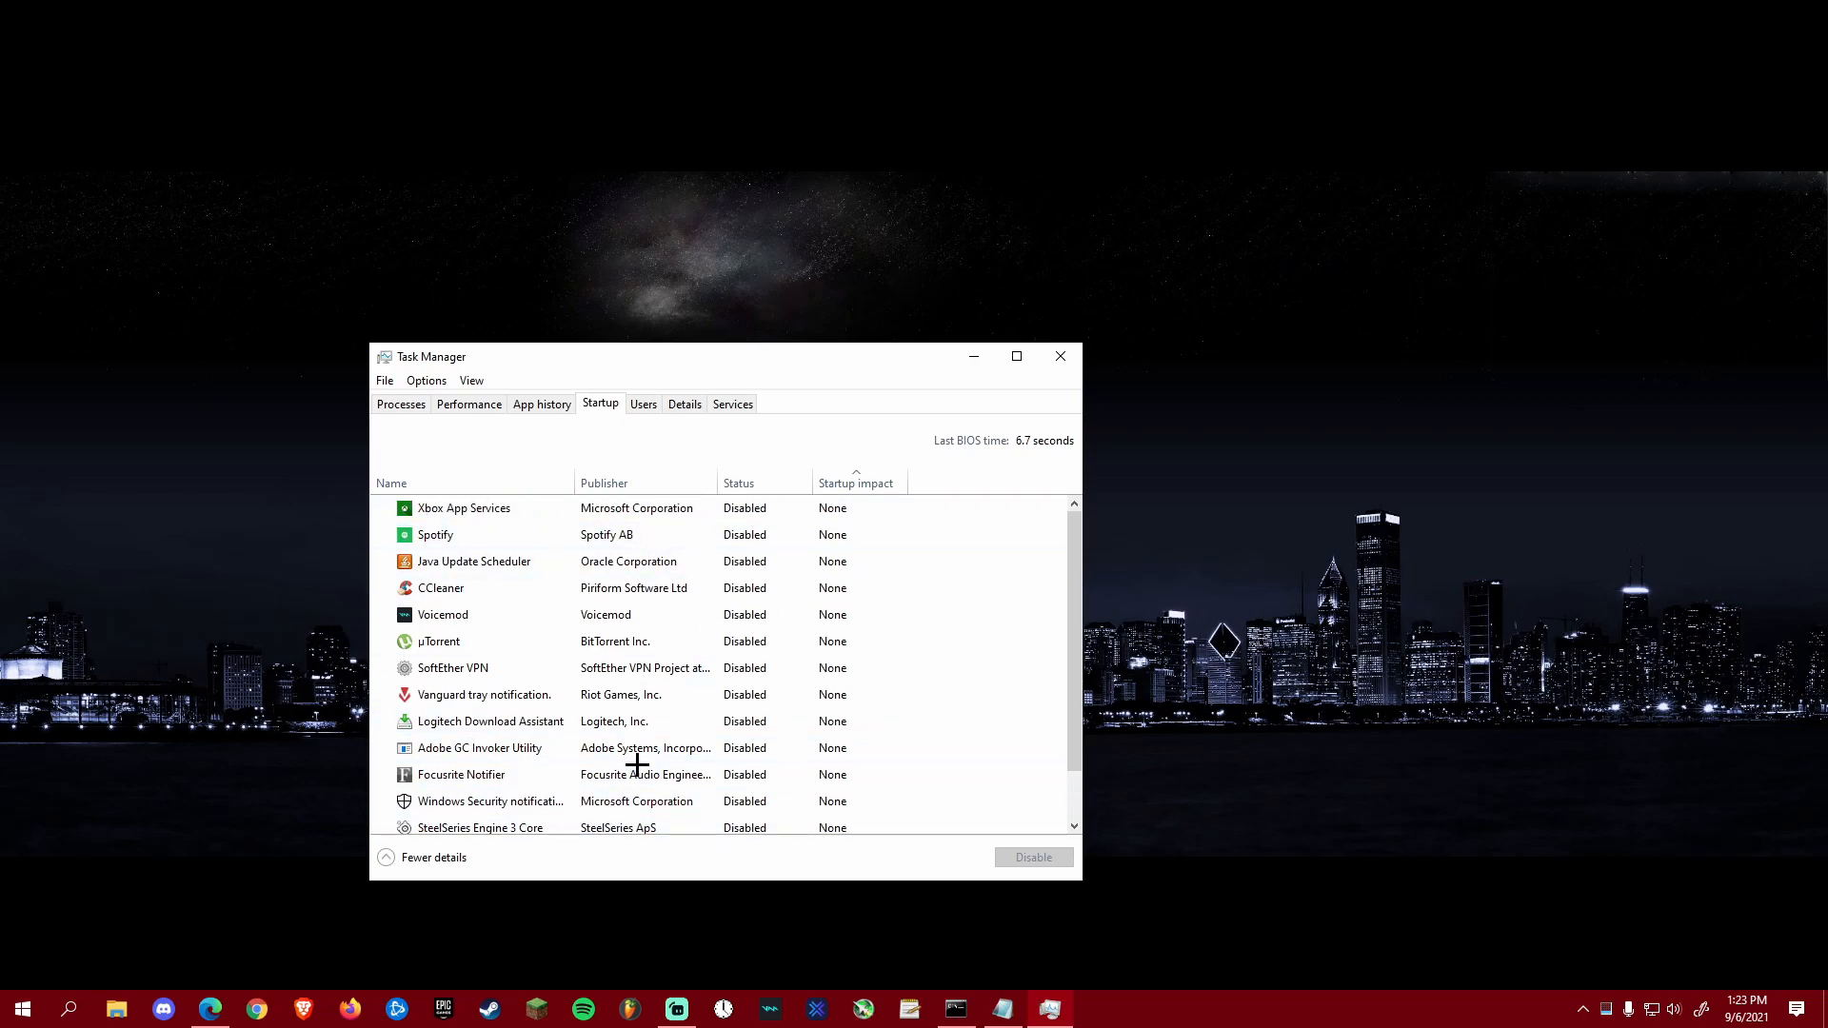
pyautogui.scroll(-1, 659, 721)
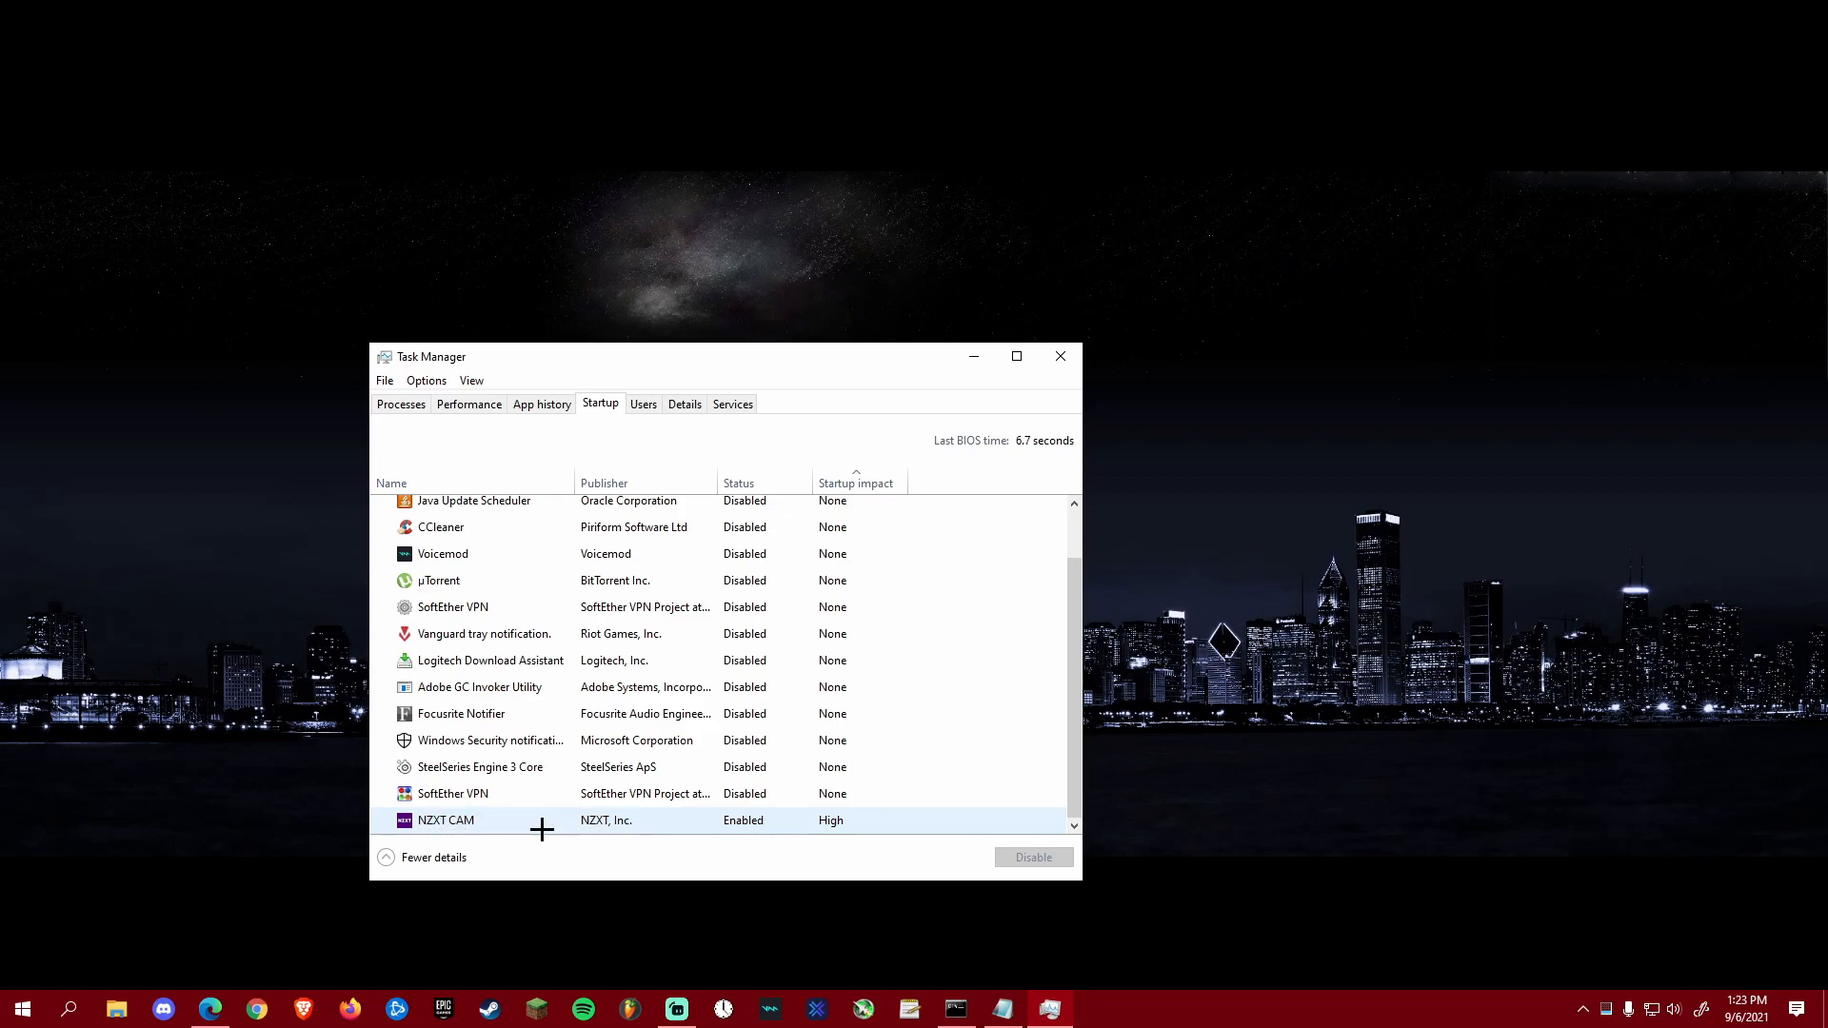
pyautogui.scroll(1, 777, 699)
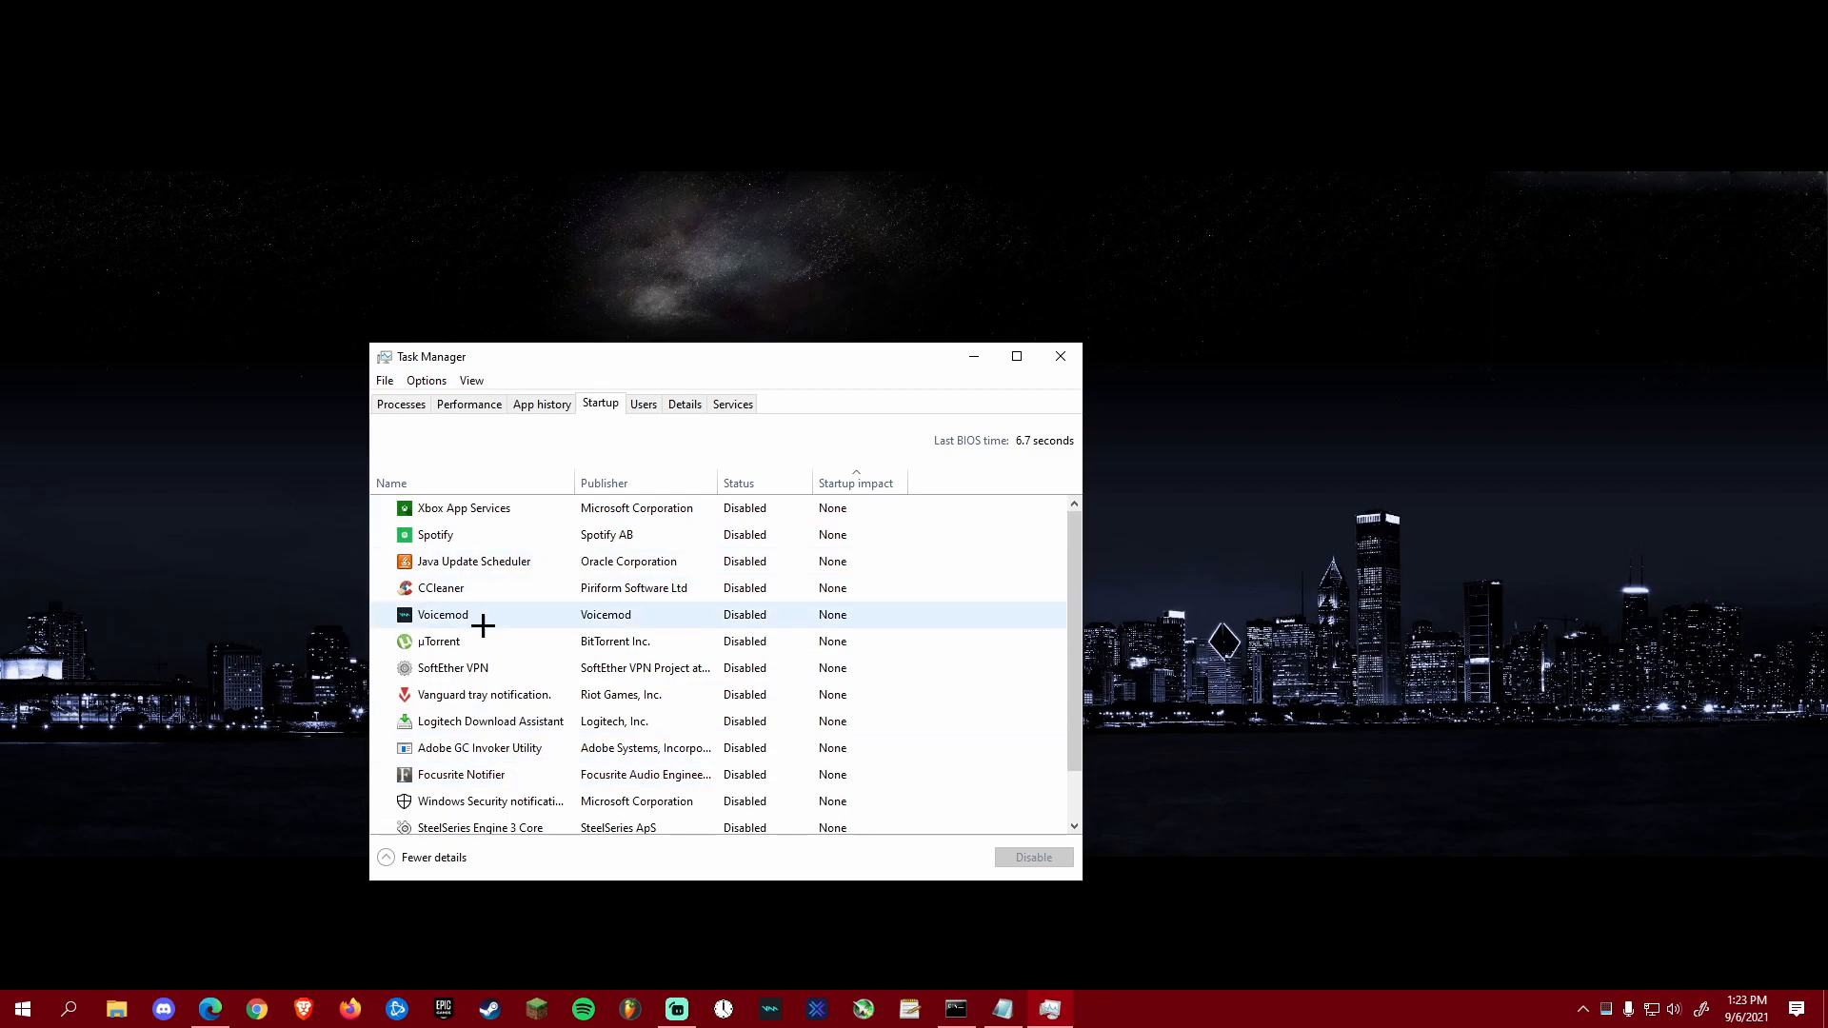
pyautogui.click(1060, 357)
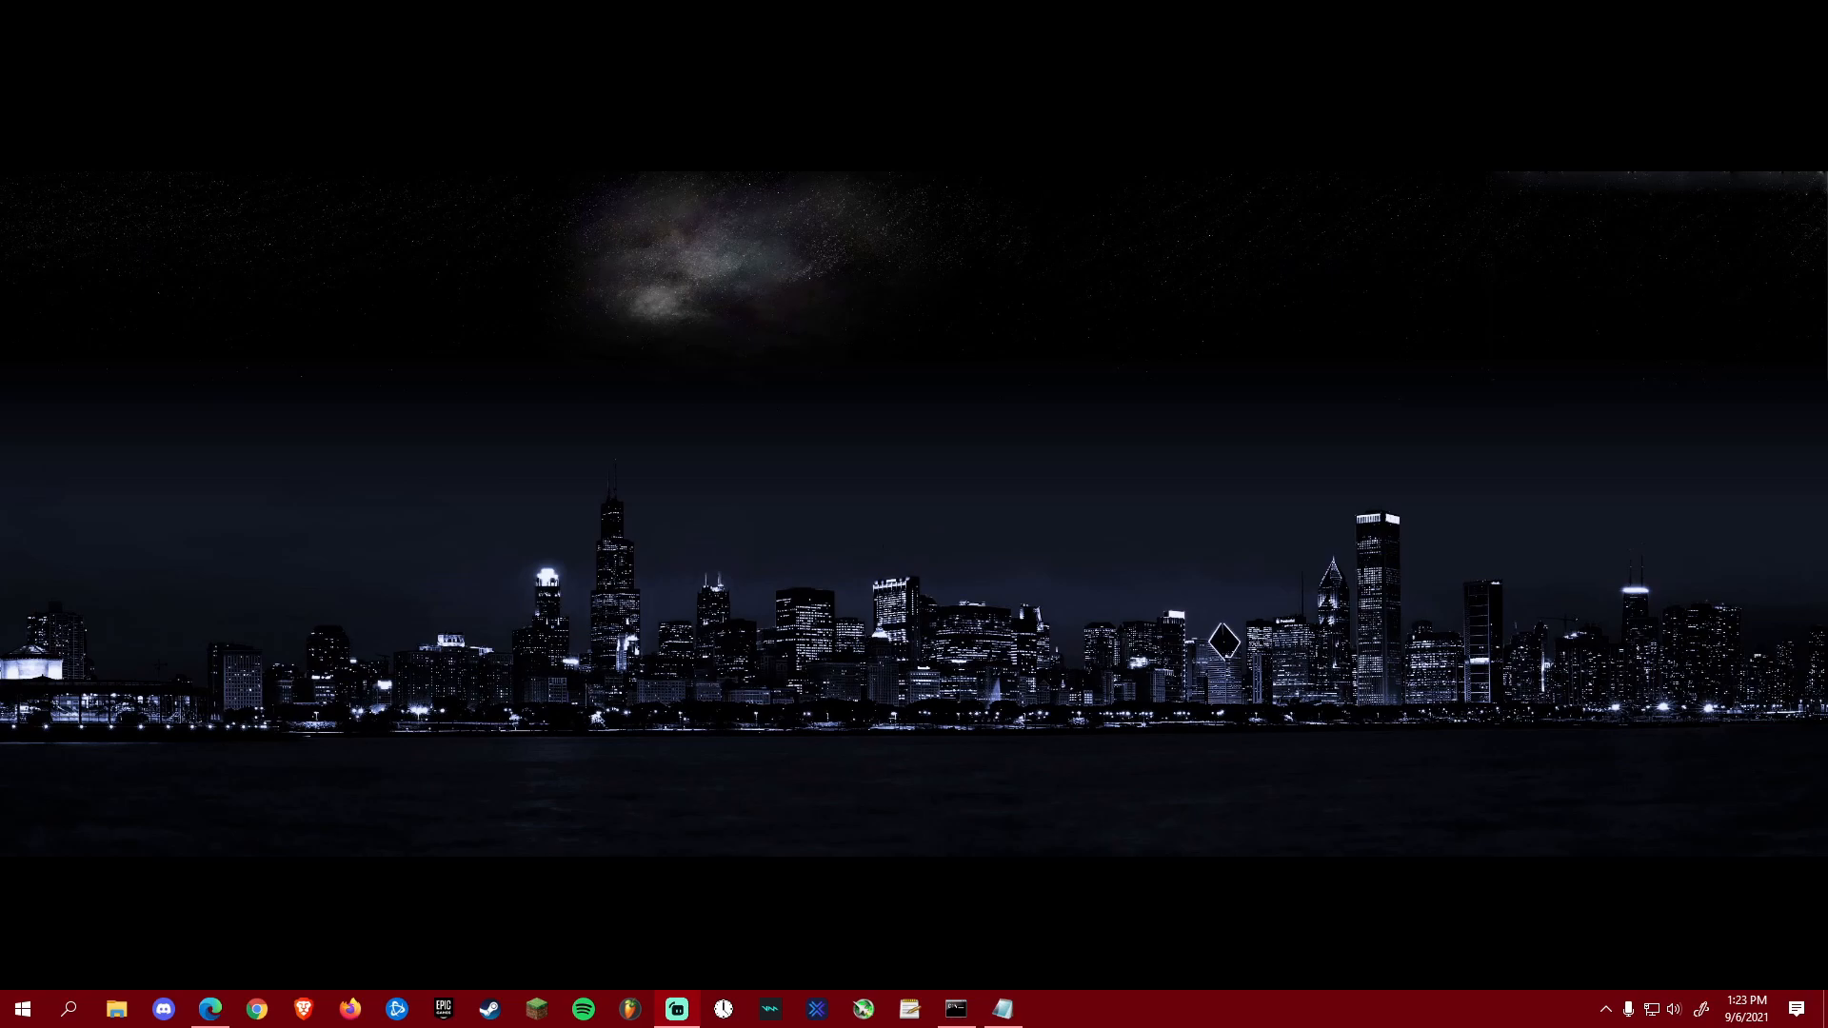
# Step: Check the free space on all drives under This PC in File Explorer, and close the window
pyautogui.click(116, 1008)
pyautogui.click(432, 579)
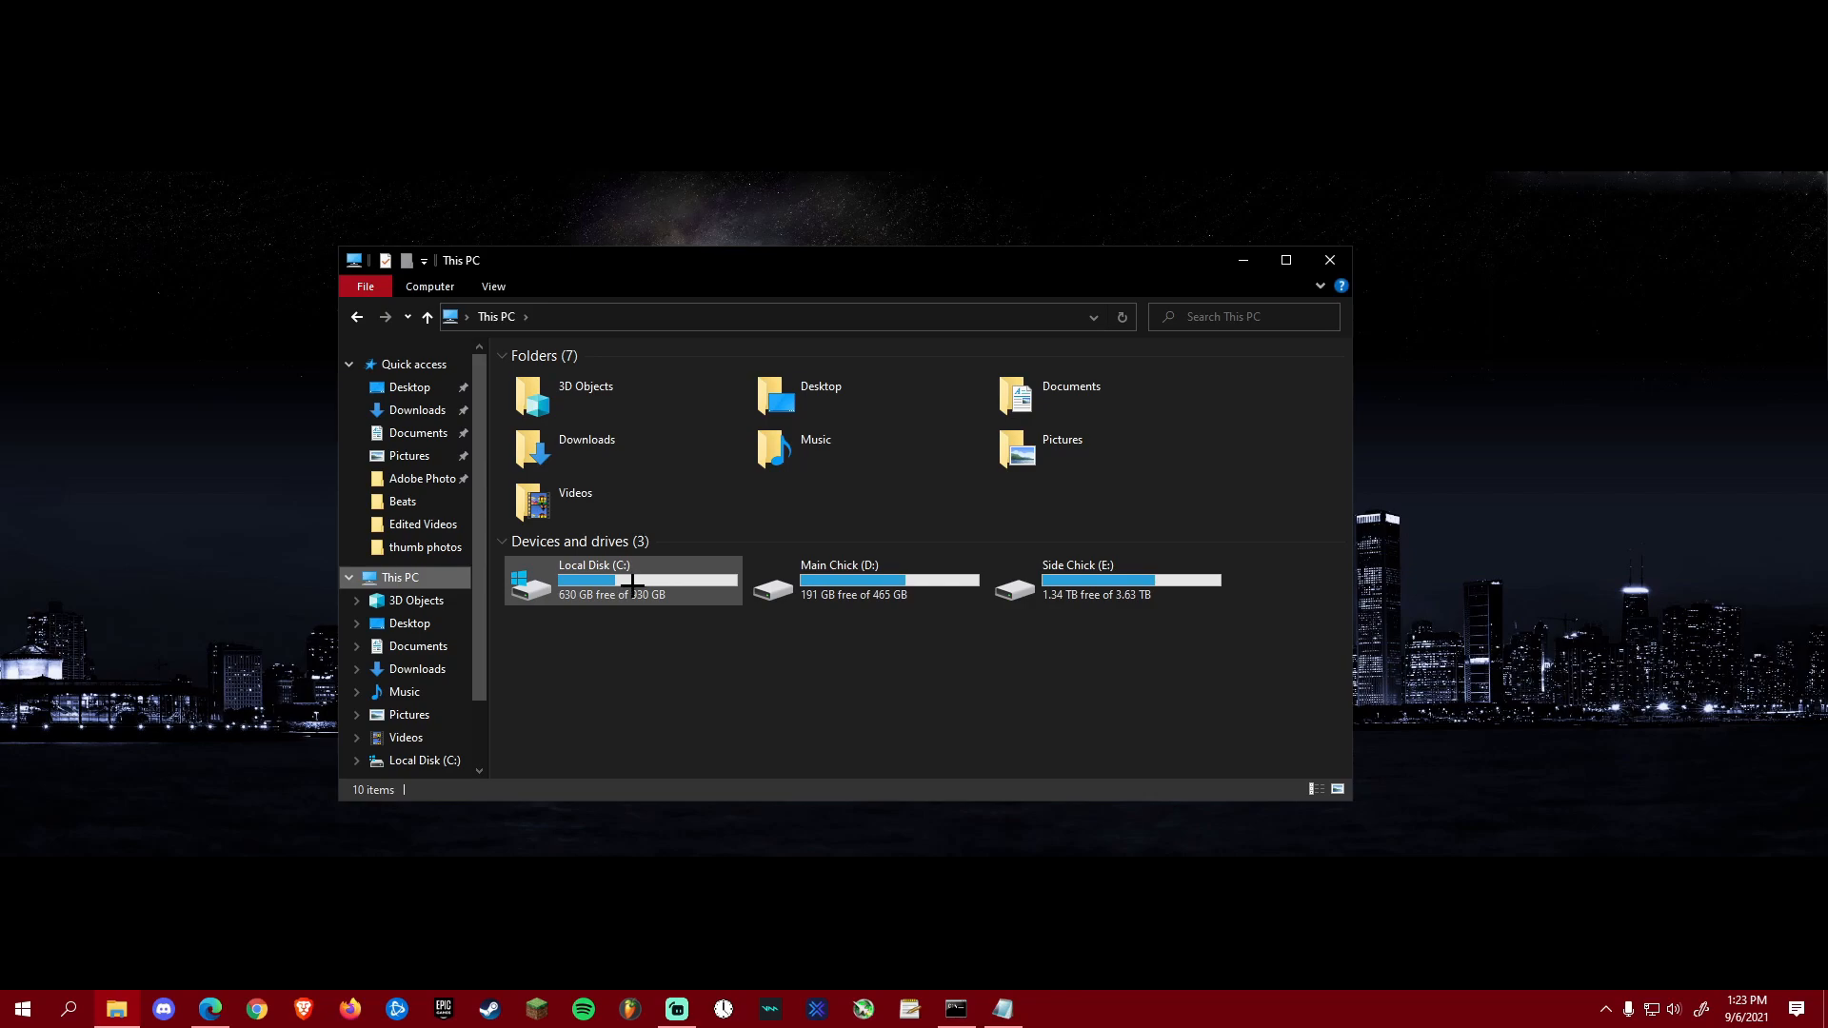
pyautogui.moveTo(633, 583)
pyautogui.click(633, 584)
pyautogui.click(704, 663)
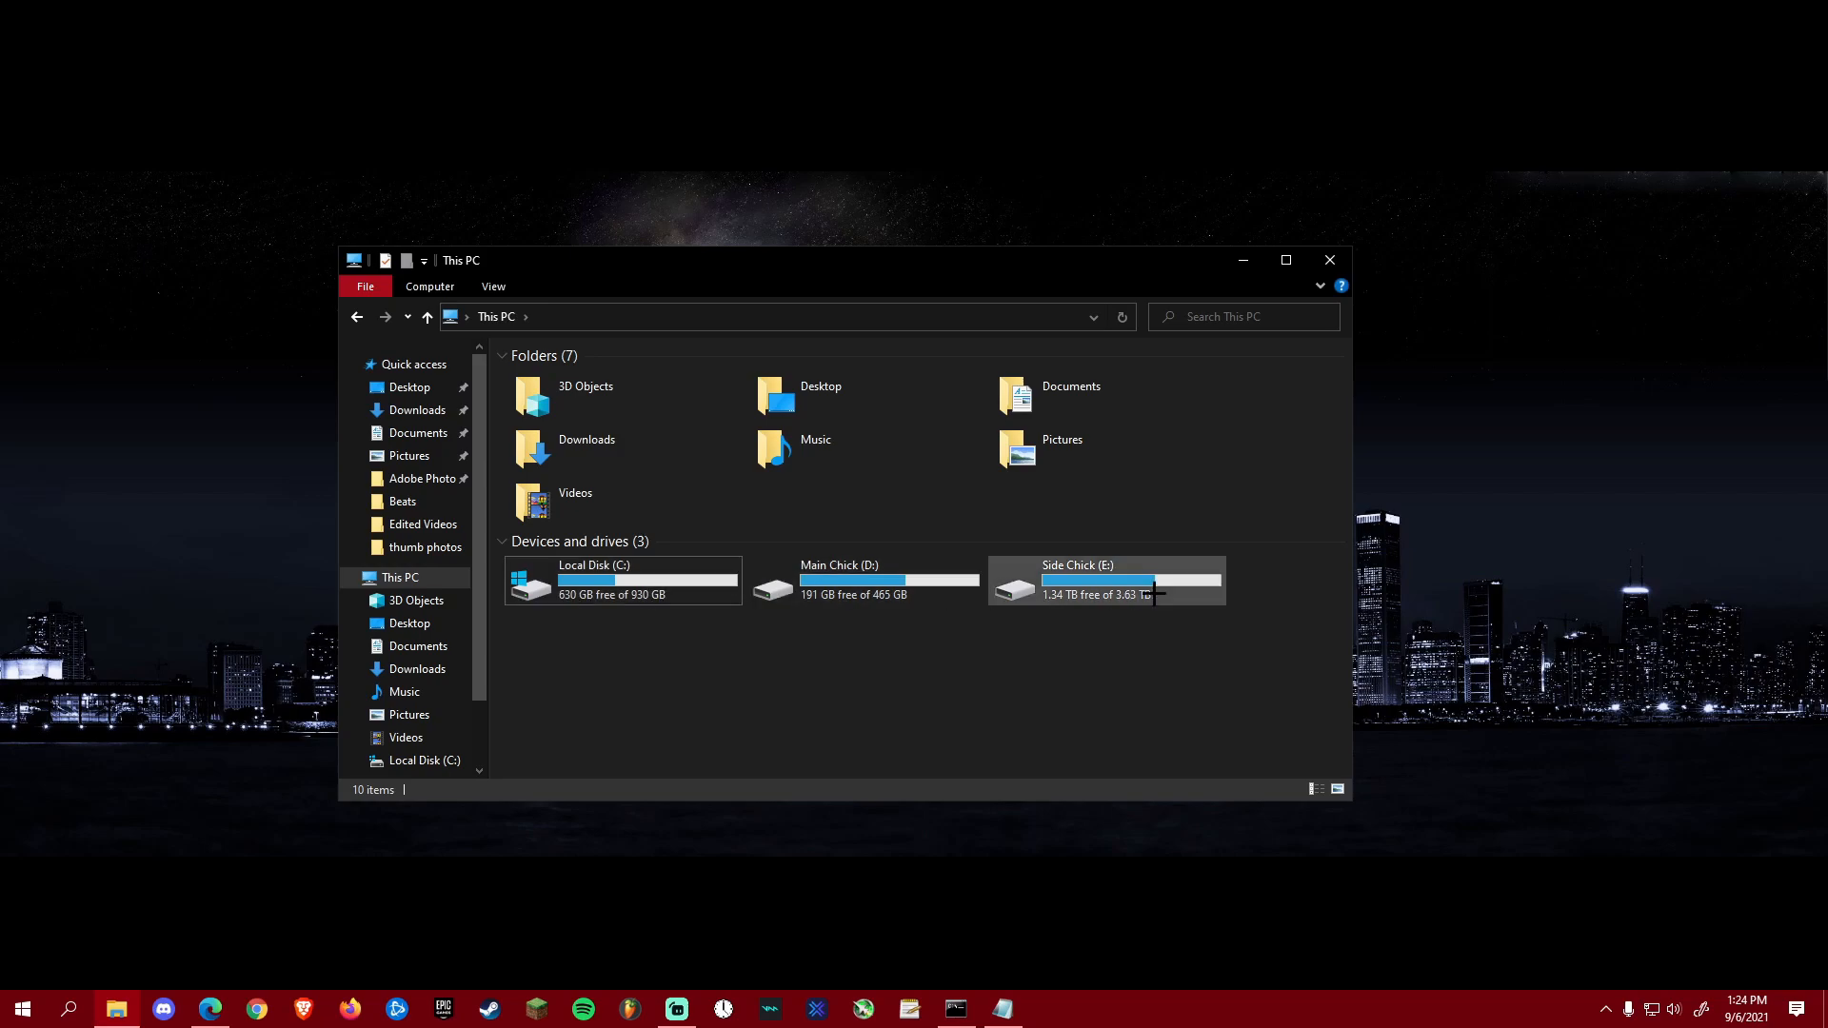
pyautogui.click(1330, 260)
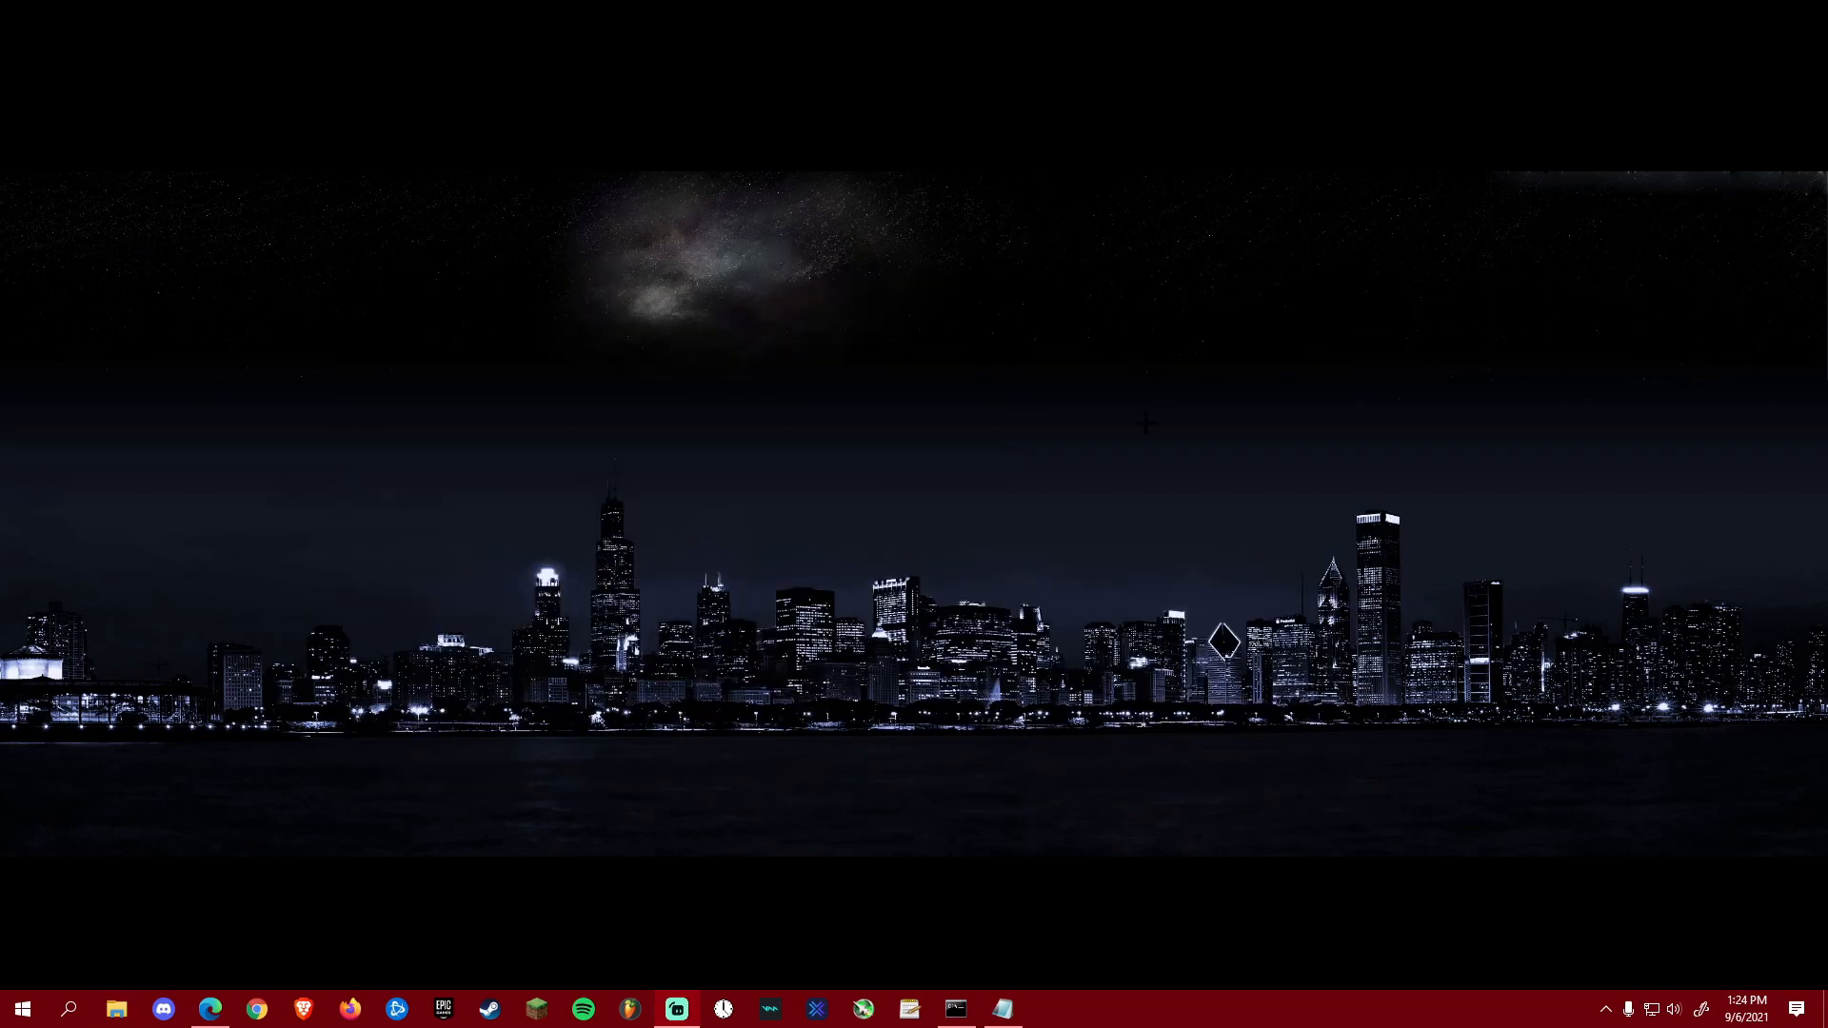
# Step: Search Windows for "disk clean", open Disk Cleanup, and start it for the C: drive
pyautogui.click(68, 1008)
pyautogui.write('d')
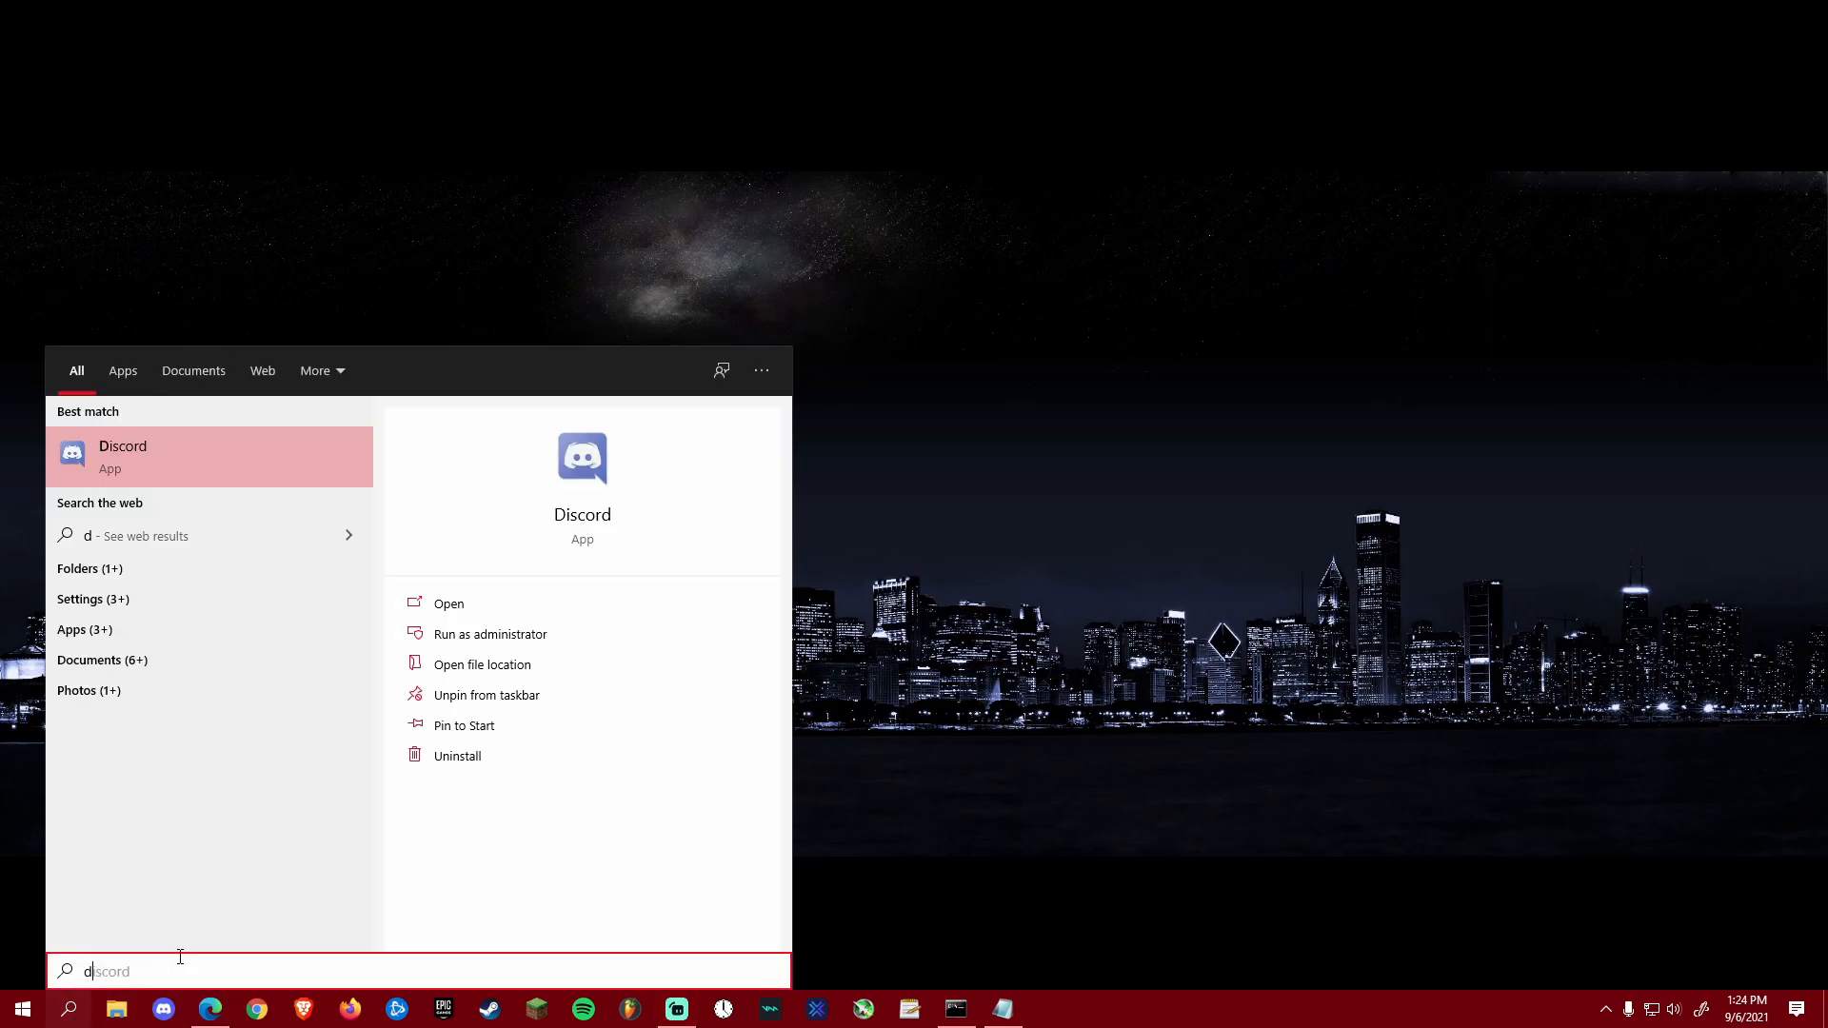
pyautogui.write('isk clean')
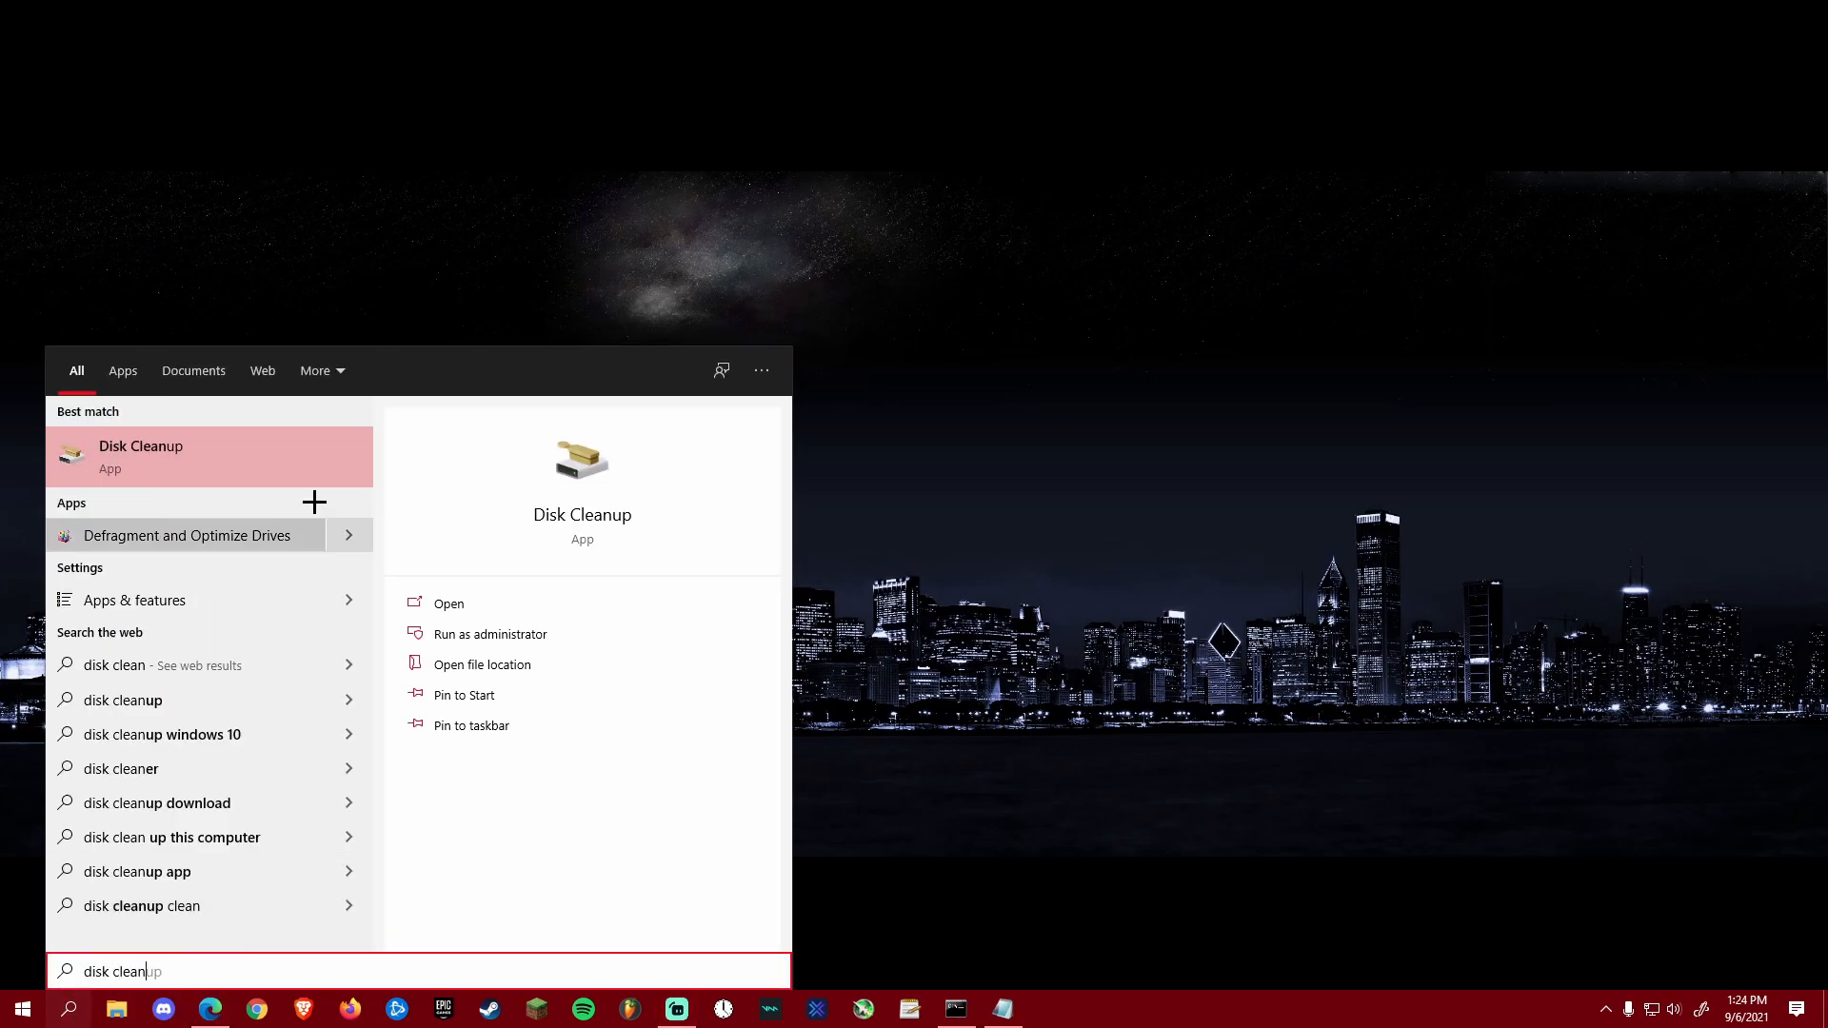
pyautogui.click(249, 447)
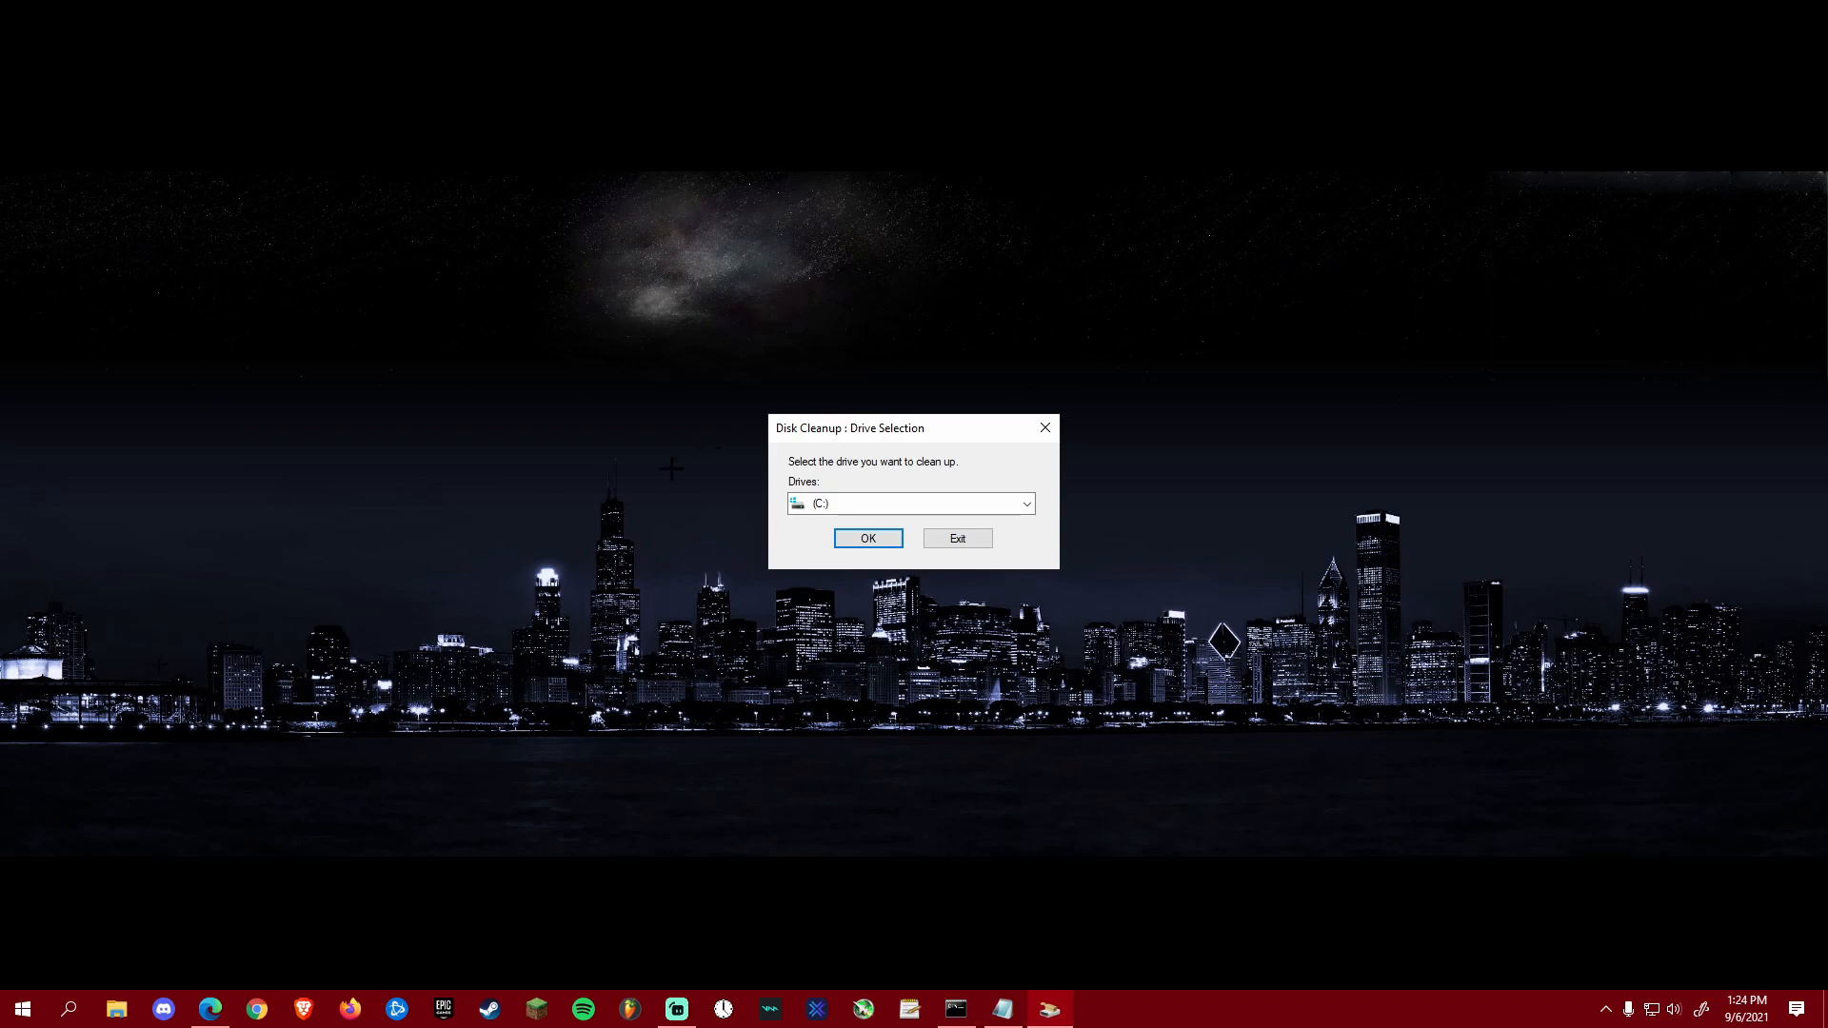
pyautogui.click(840, 502)
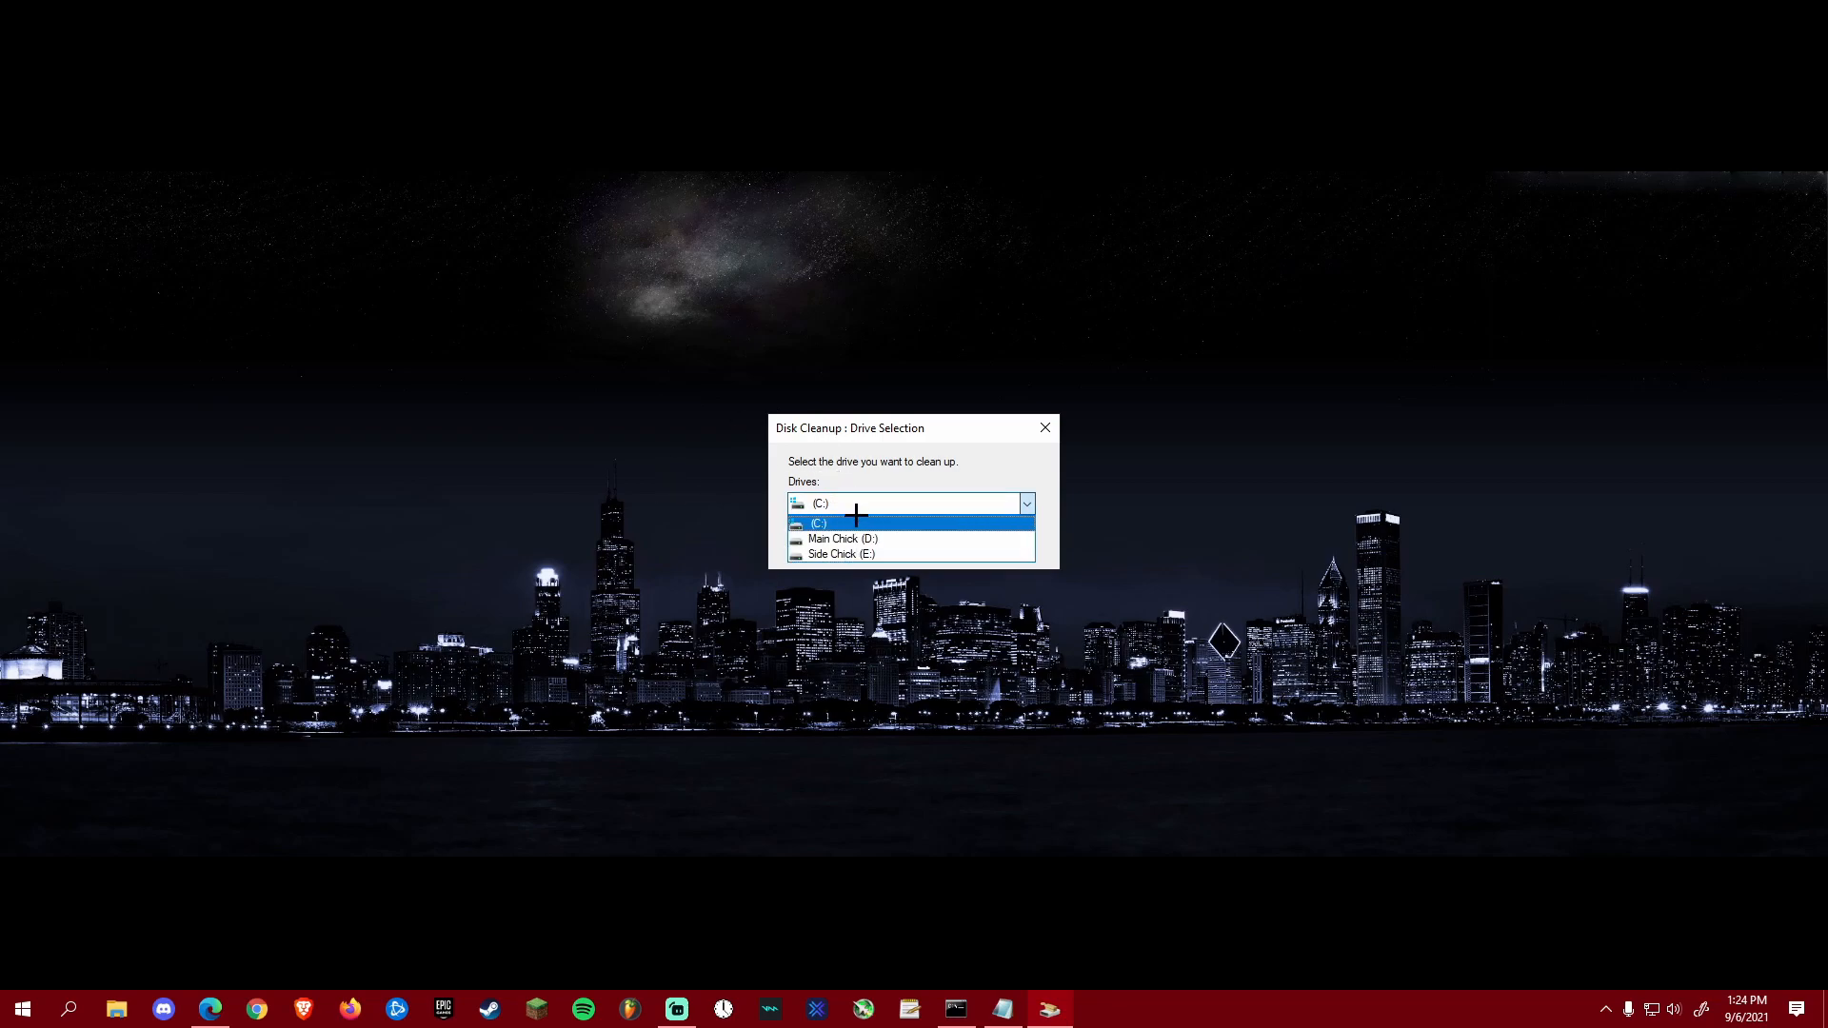
pyautogui.click(846, 504)
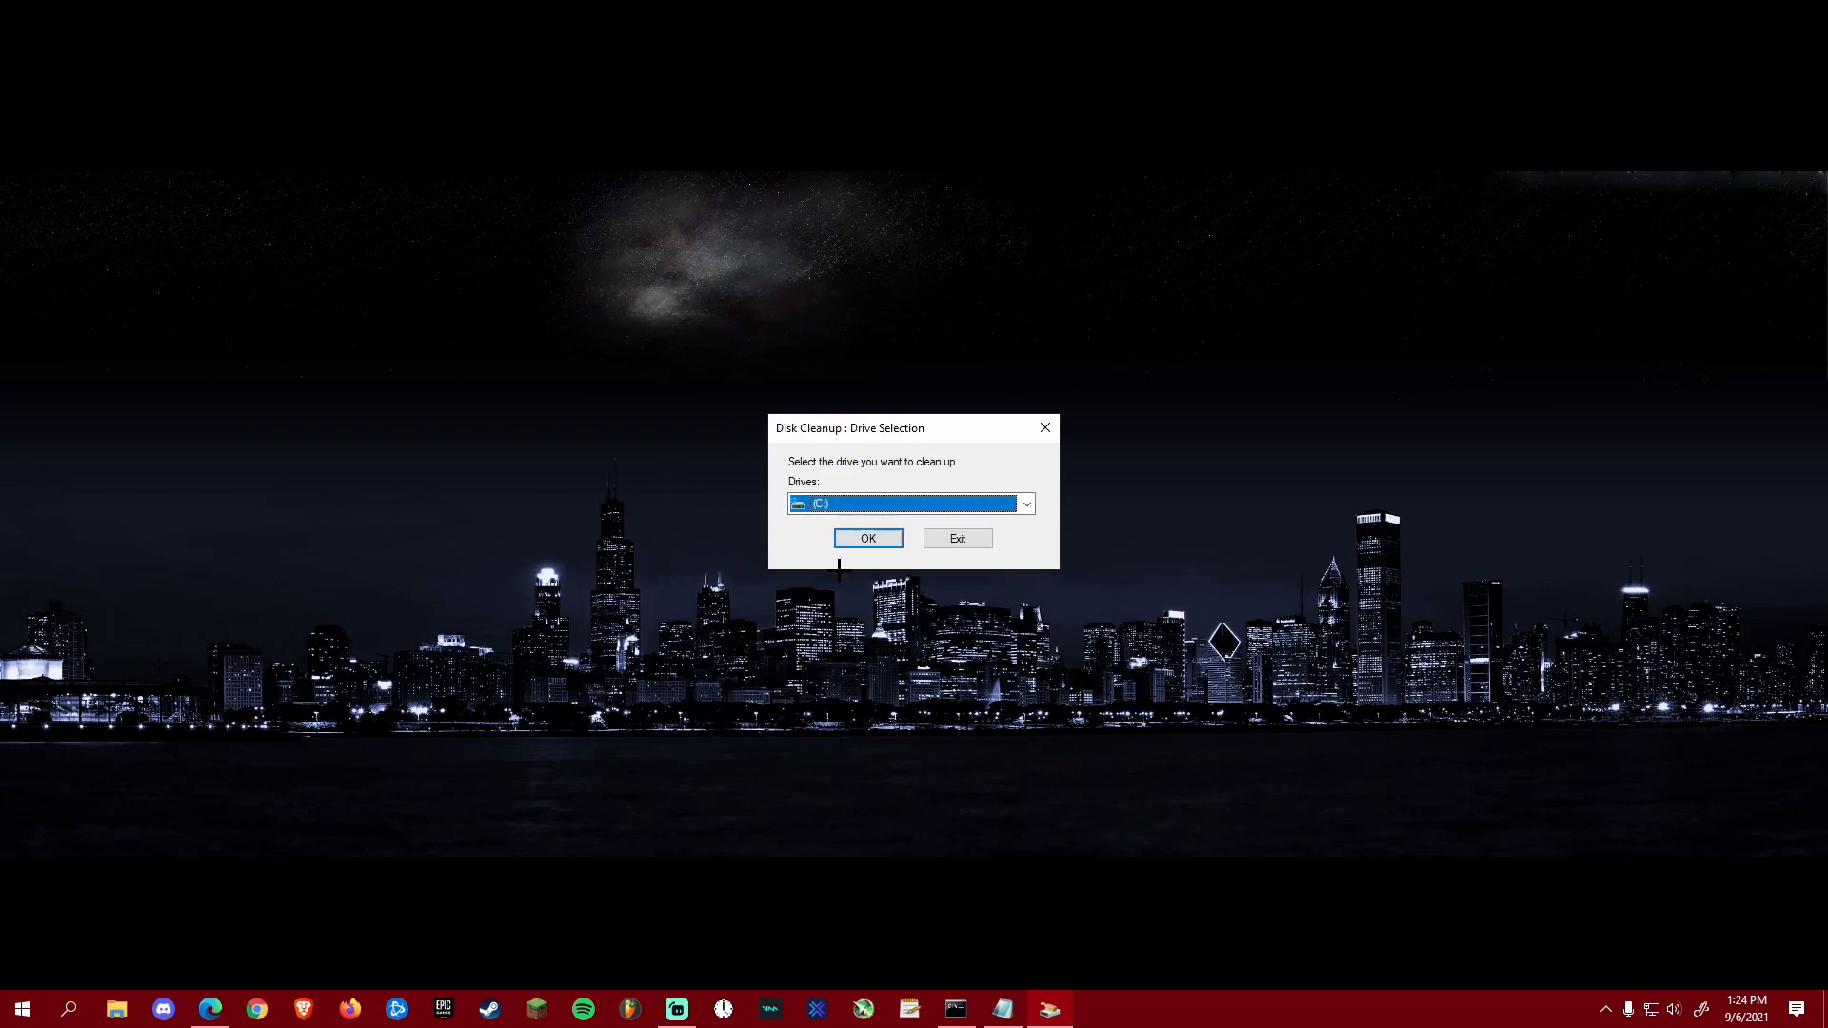
pyautogui.click(868, 538)
# Step: Review the checked file categories, including Recycle Bin, Temporary files and Thumbnails, and permanently delete the files from the C: drive
pyautogui.moveTo(256, 91); pyautogui.dragTo(1108, 335)
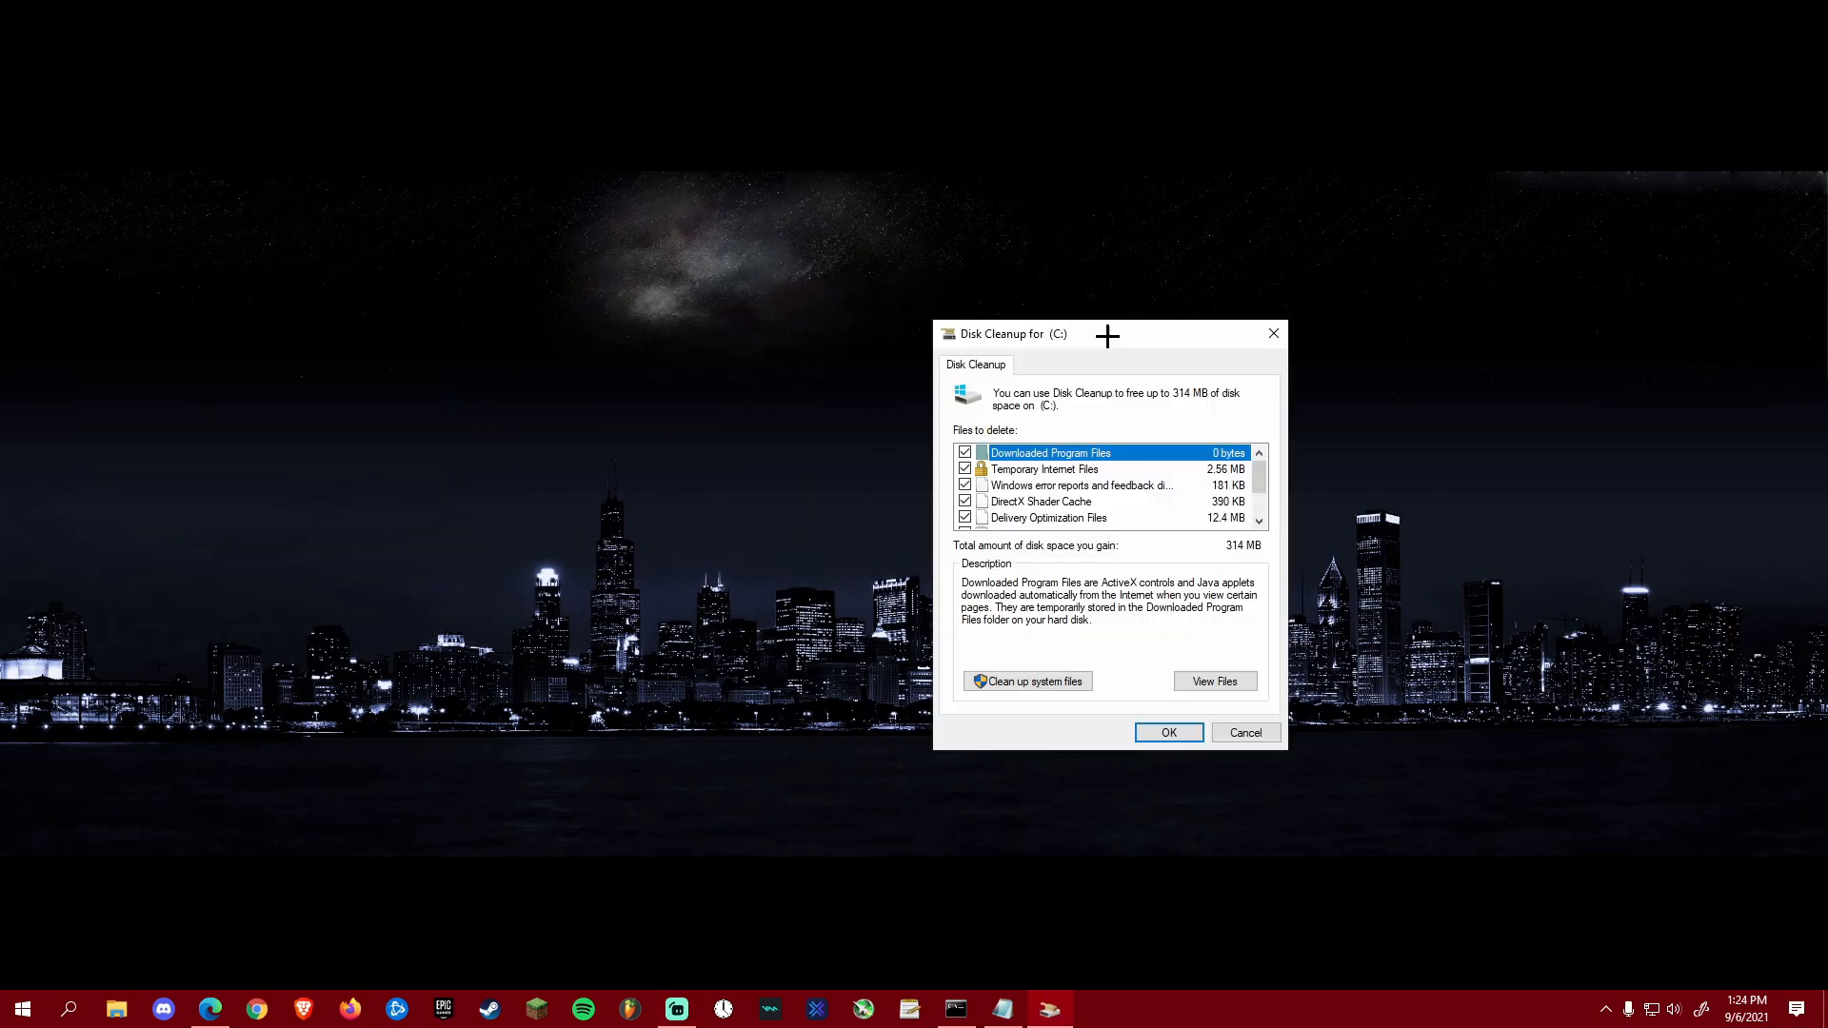
pyautogui.scroll(-1, 1044, 484)
pyautogui.moveTo(1252, 501); pyautogui.dragTo(1249, 435)
pyautogui.moveTo(1262, 471); pyautogui.dragTo(1260, 506)
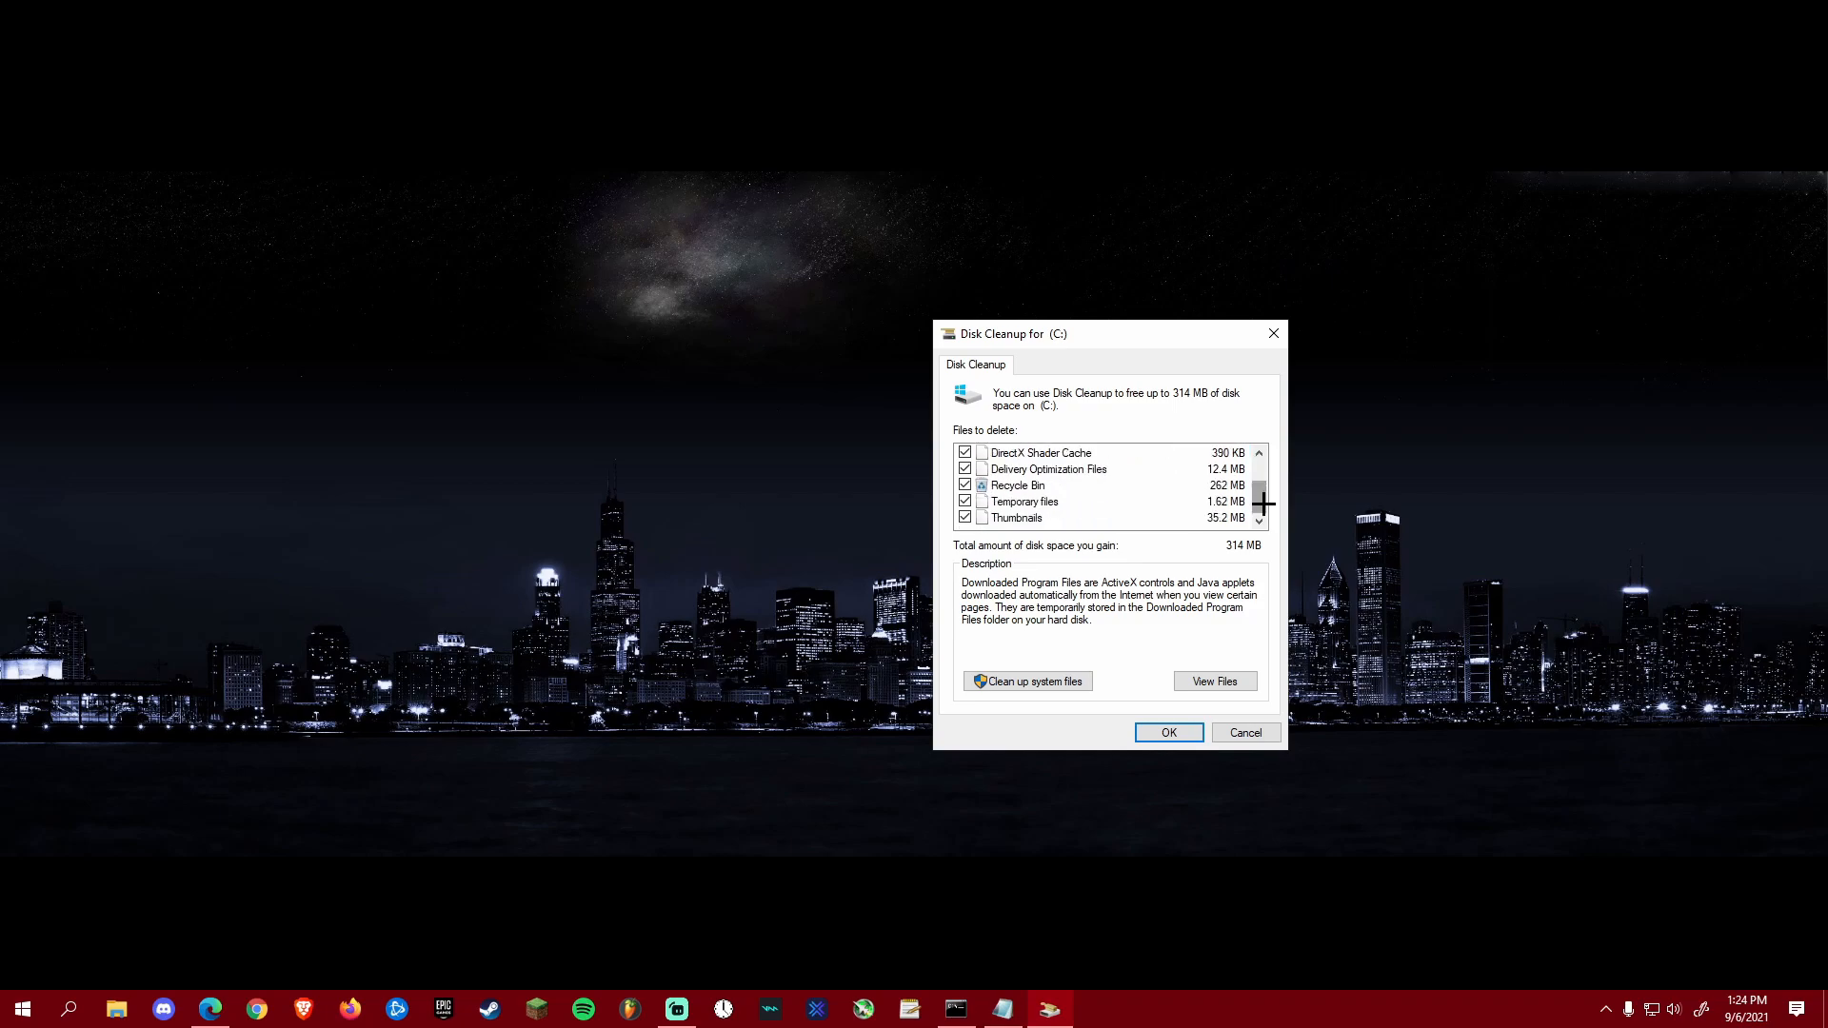
pyautogui.click(1011, 486)
pyautogui.click(1078, 497)
pyautogui.click(1063, 520)
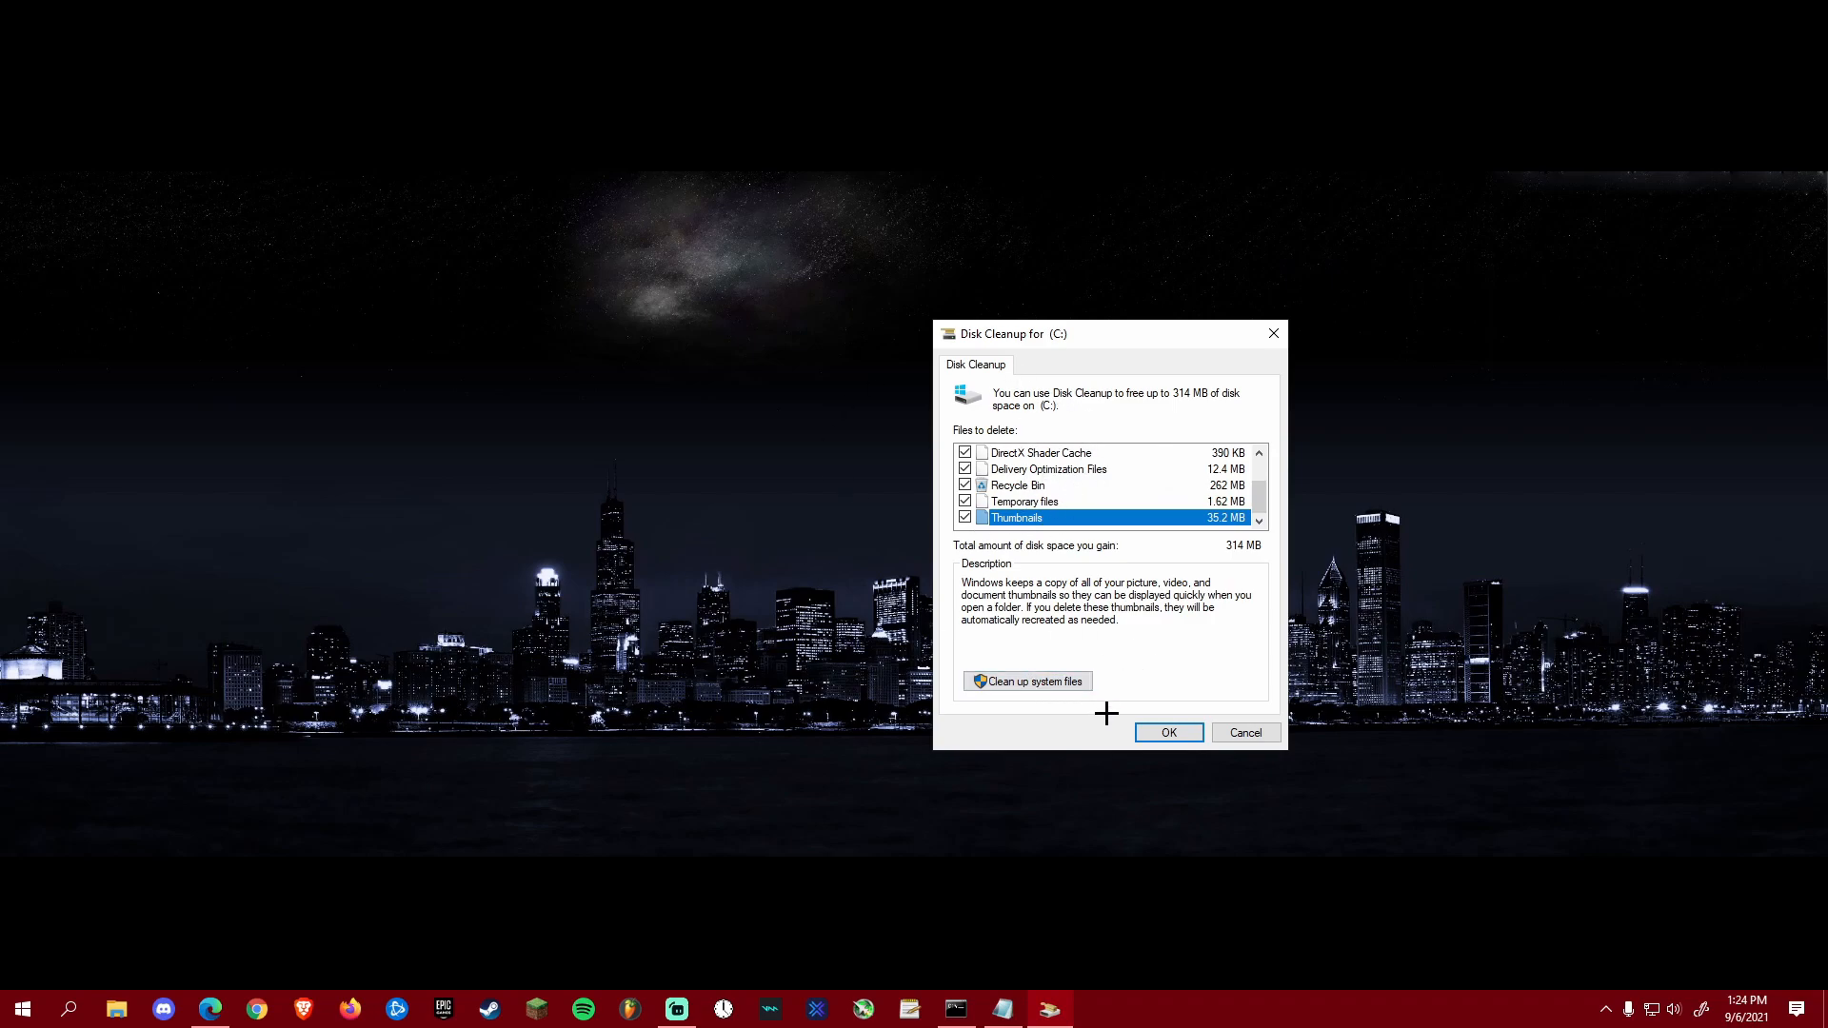
pyautogui.click(1161, 729)
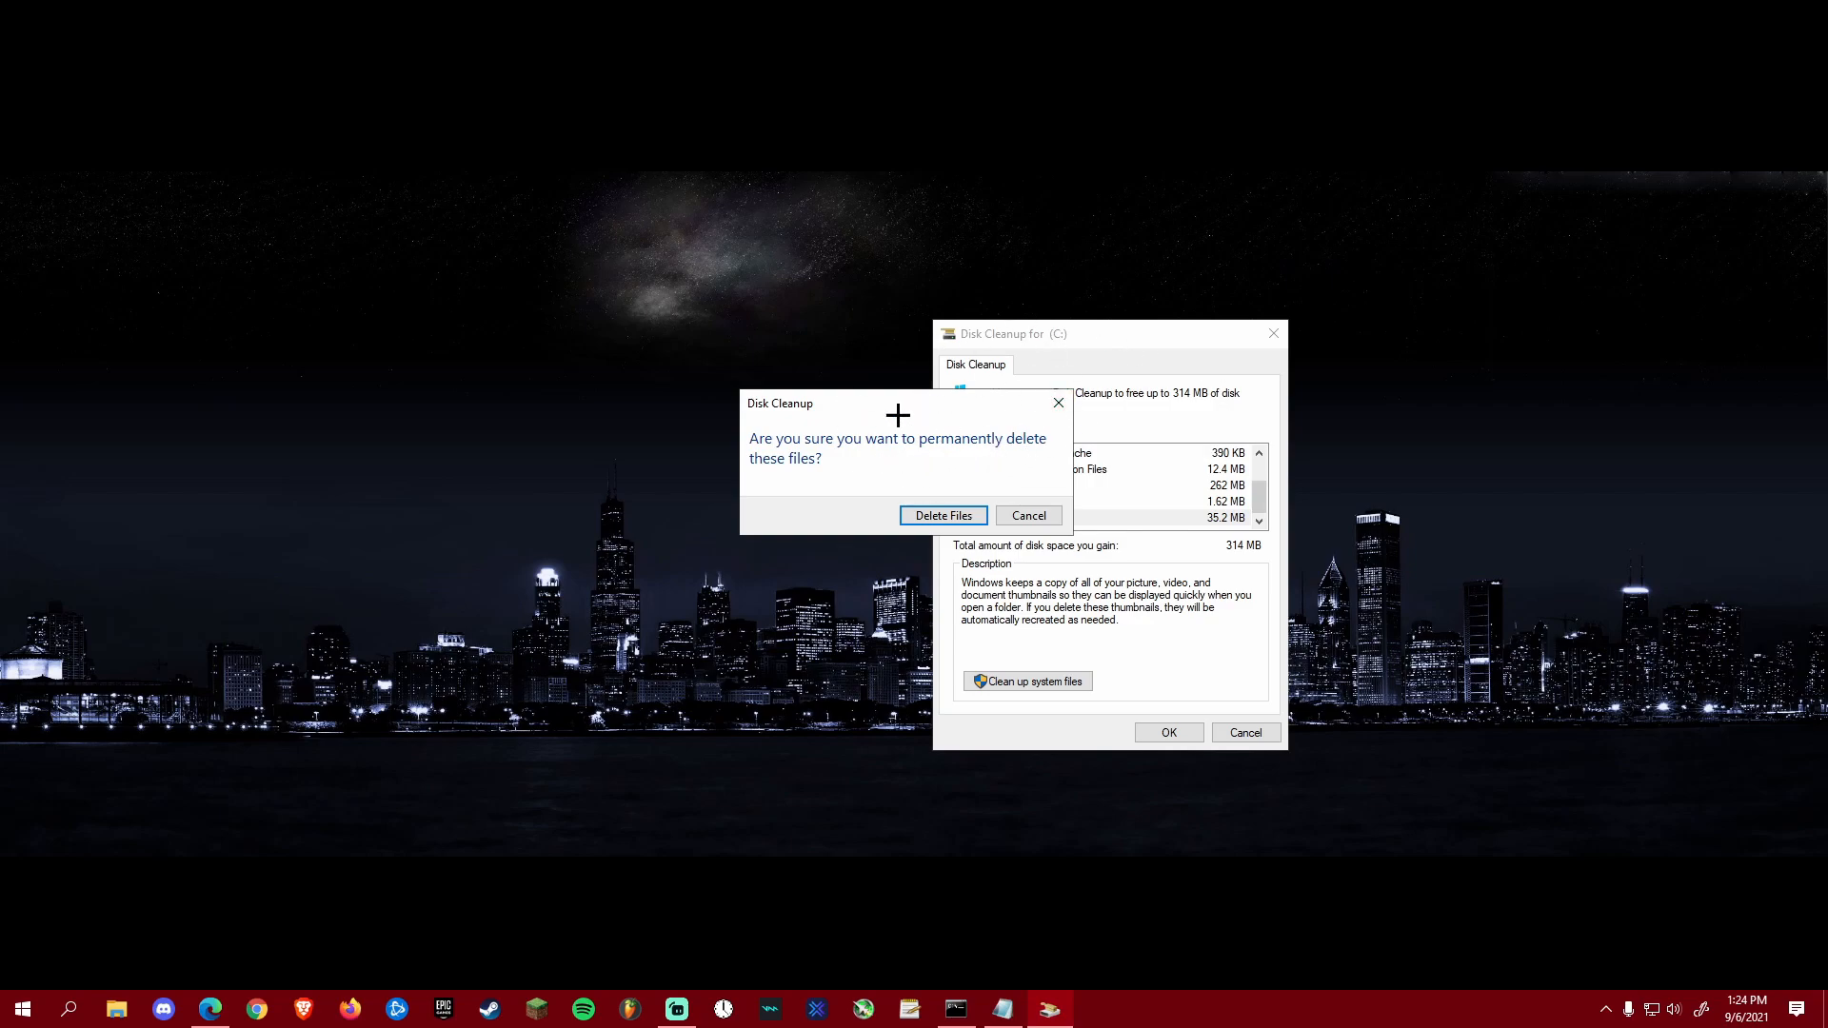
pyautogui.click(941, 516)
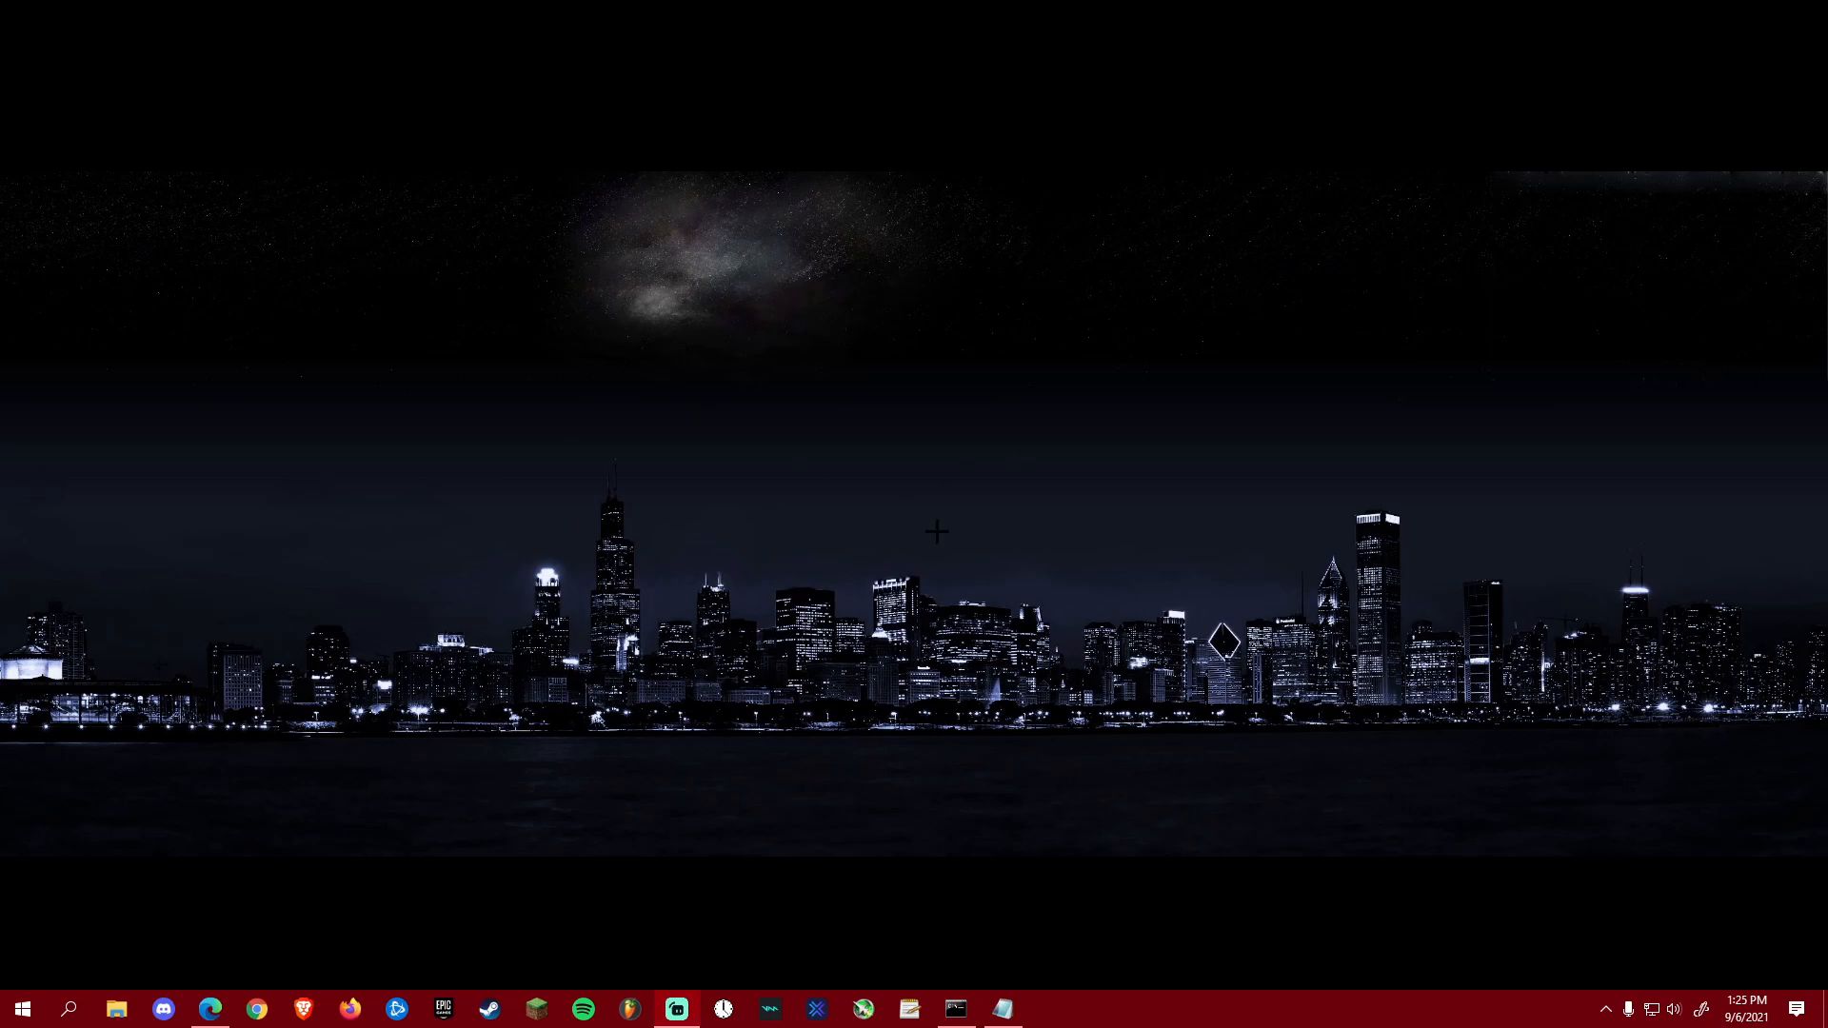
# Step: Search Windows for "malwe", open Malwarebytes, and go to its Scanner page
pyautogui.click(857, 620)
pyautogui.press('super')
pyautogui.write('malwe')
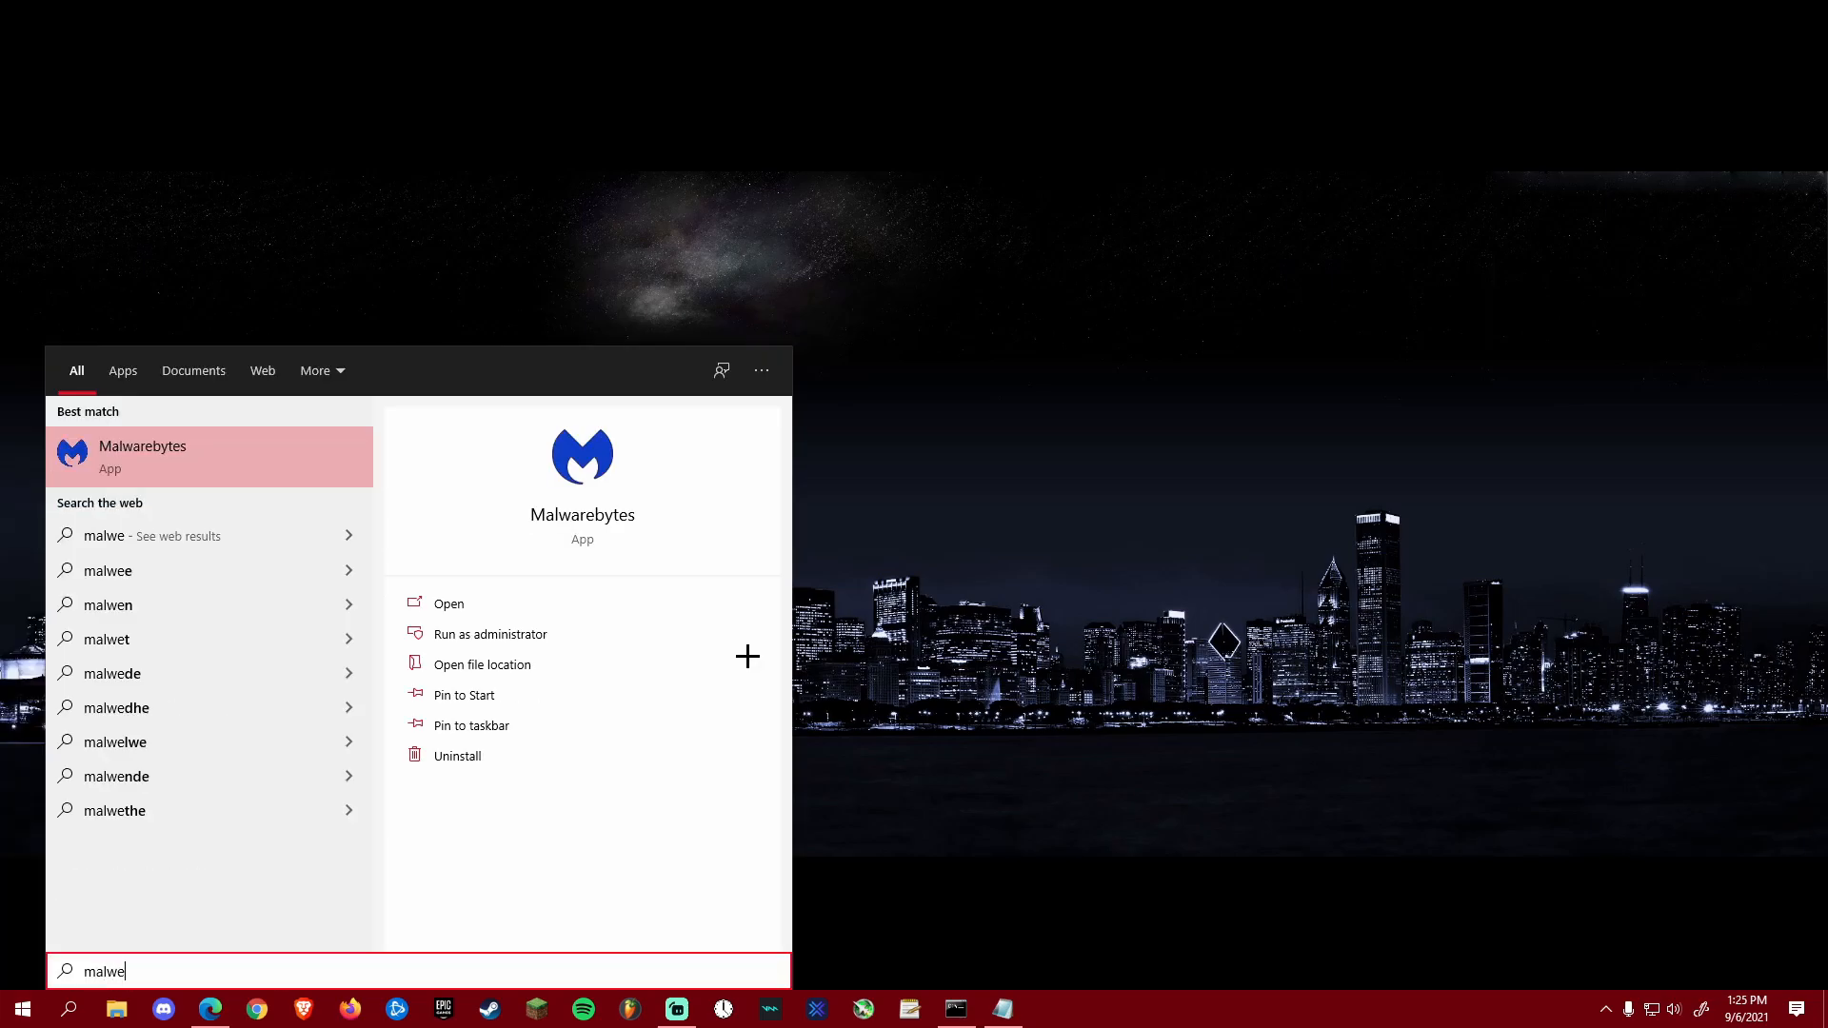
pyautogui.click(230, 451)
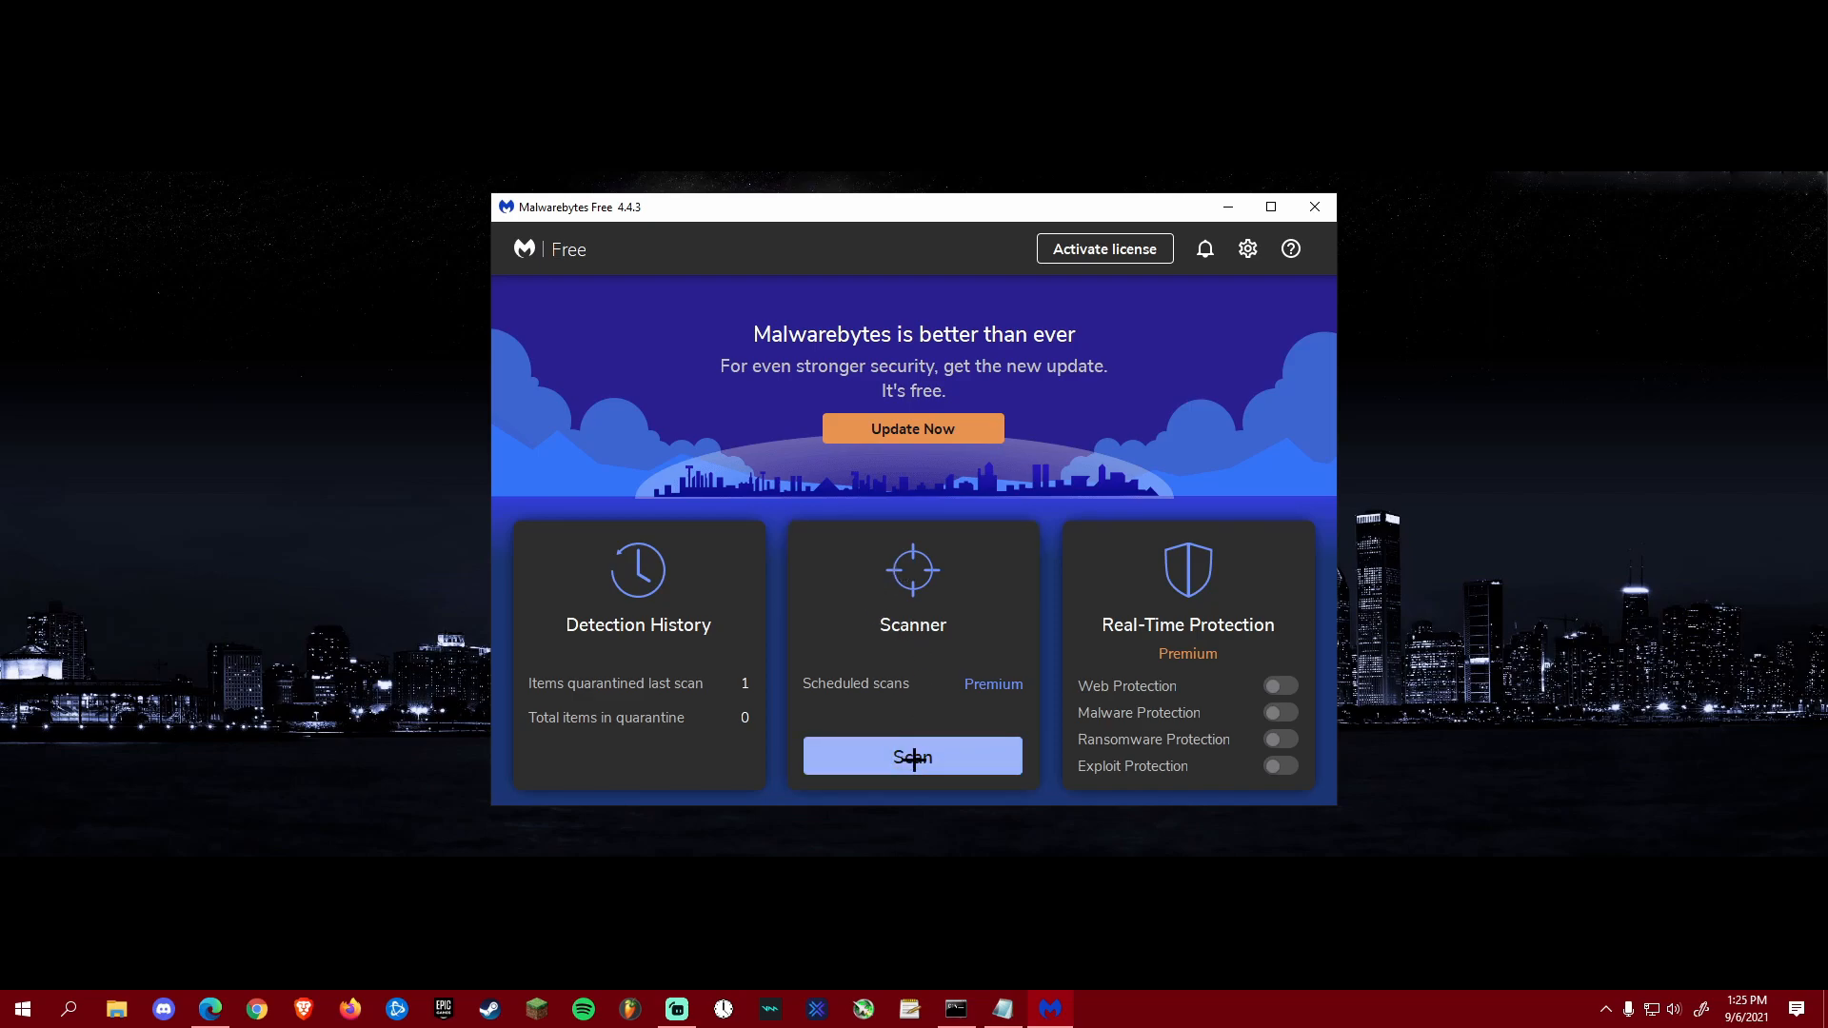
pyautogui.click(836, 592)
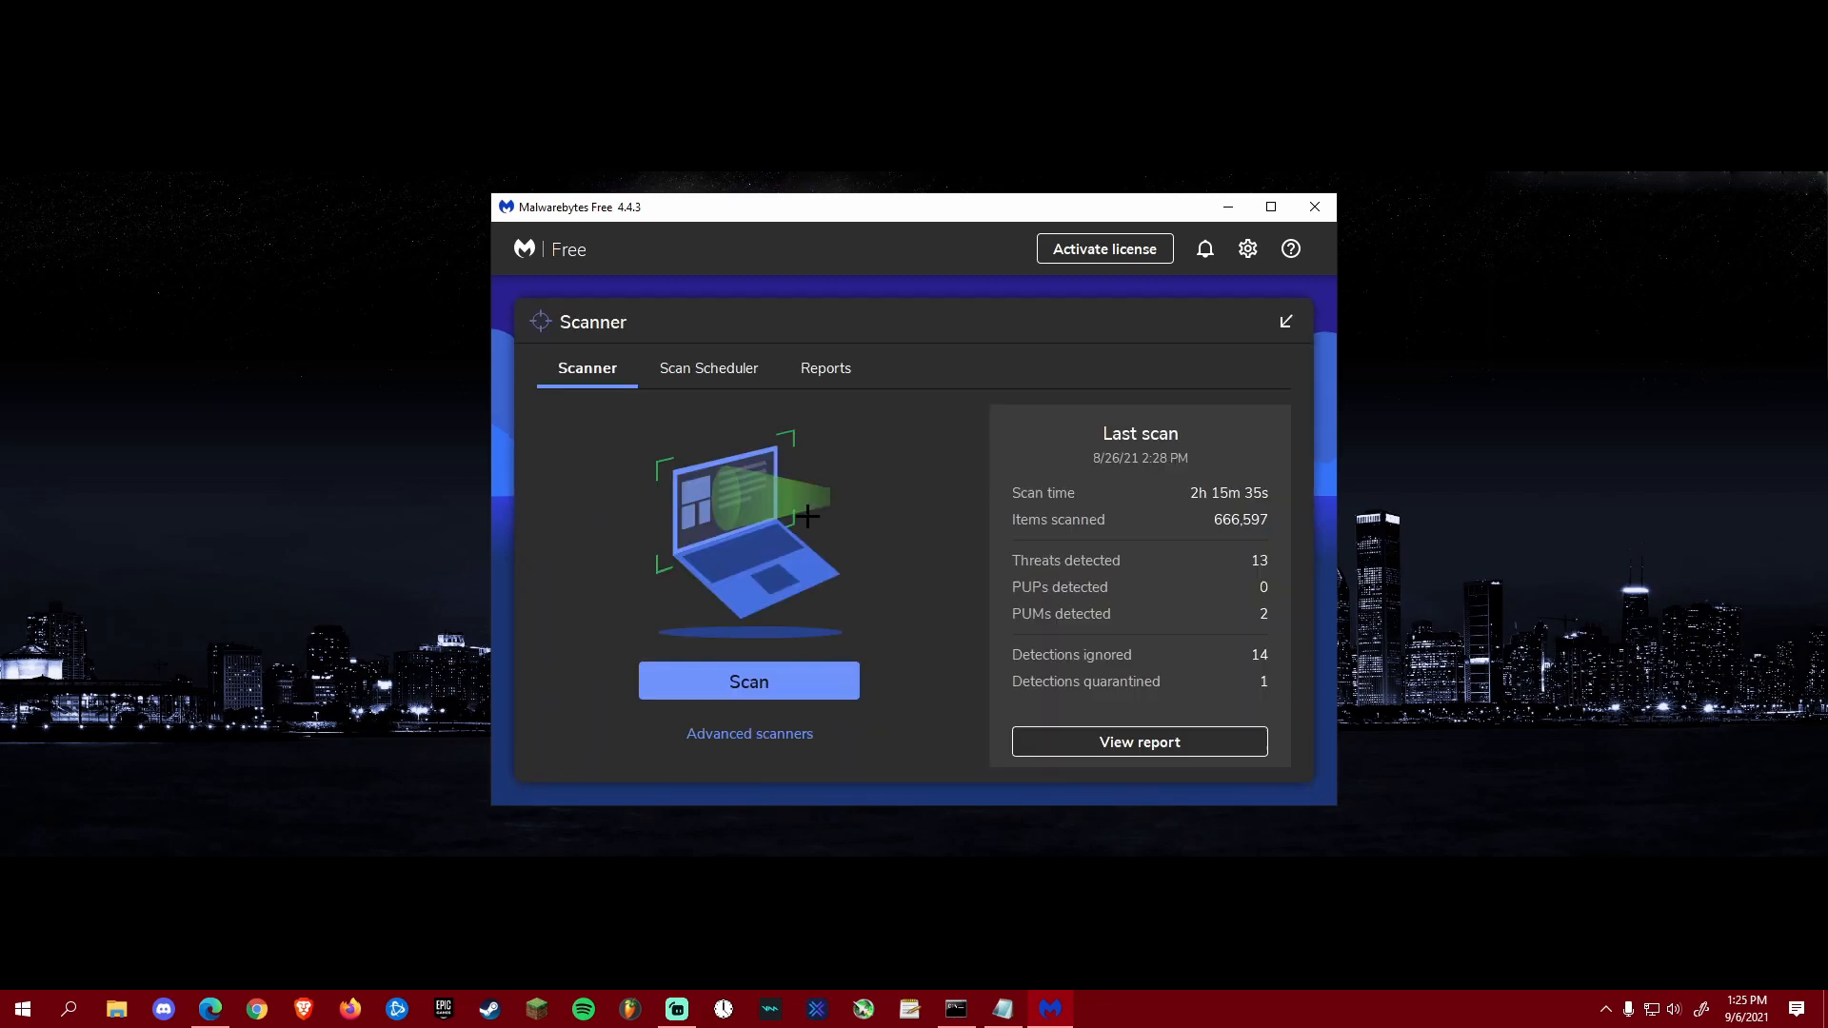
# Step: Configure a custom scan with rootkit scanning and the C:, E: and D: drives selected, and close Malwarebytes without scanning
pyautogui.click(728, 733)
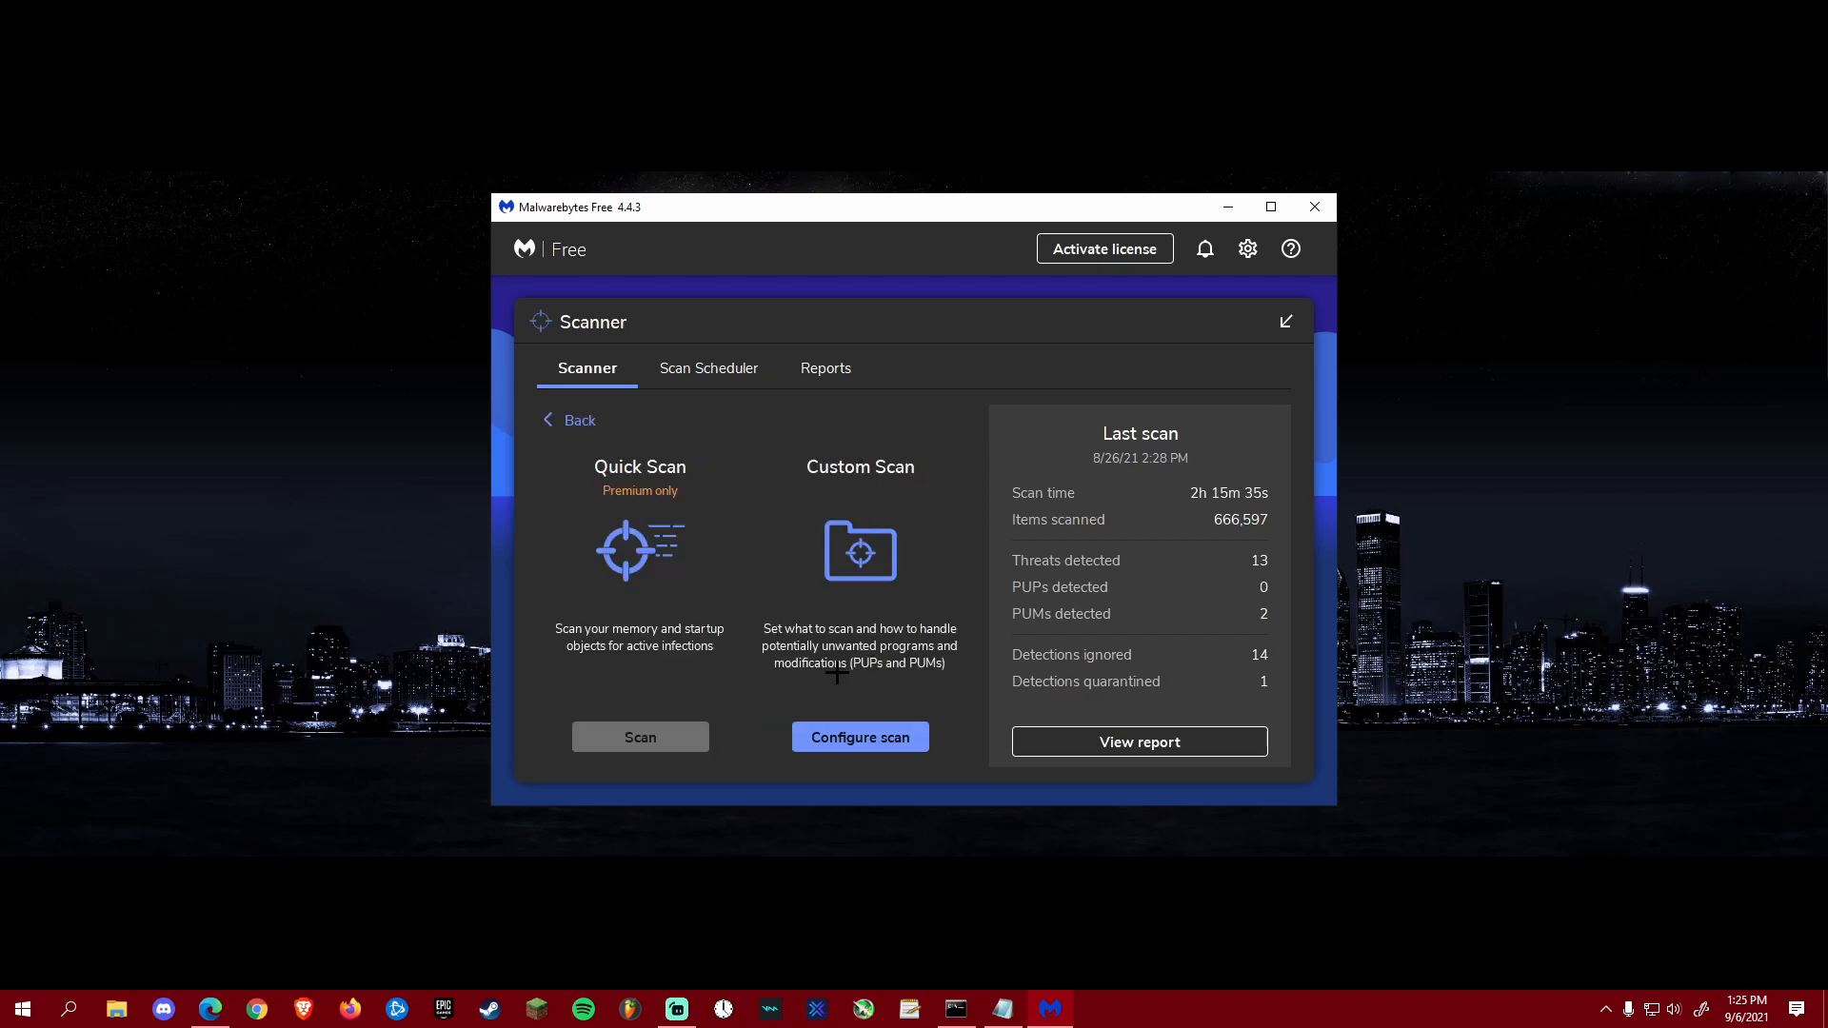
pyautogui.click(842, 736)
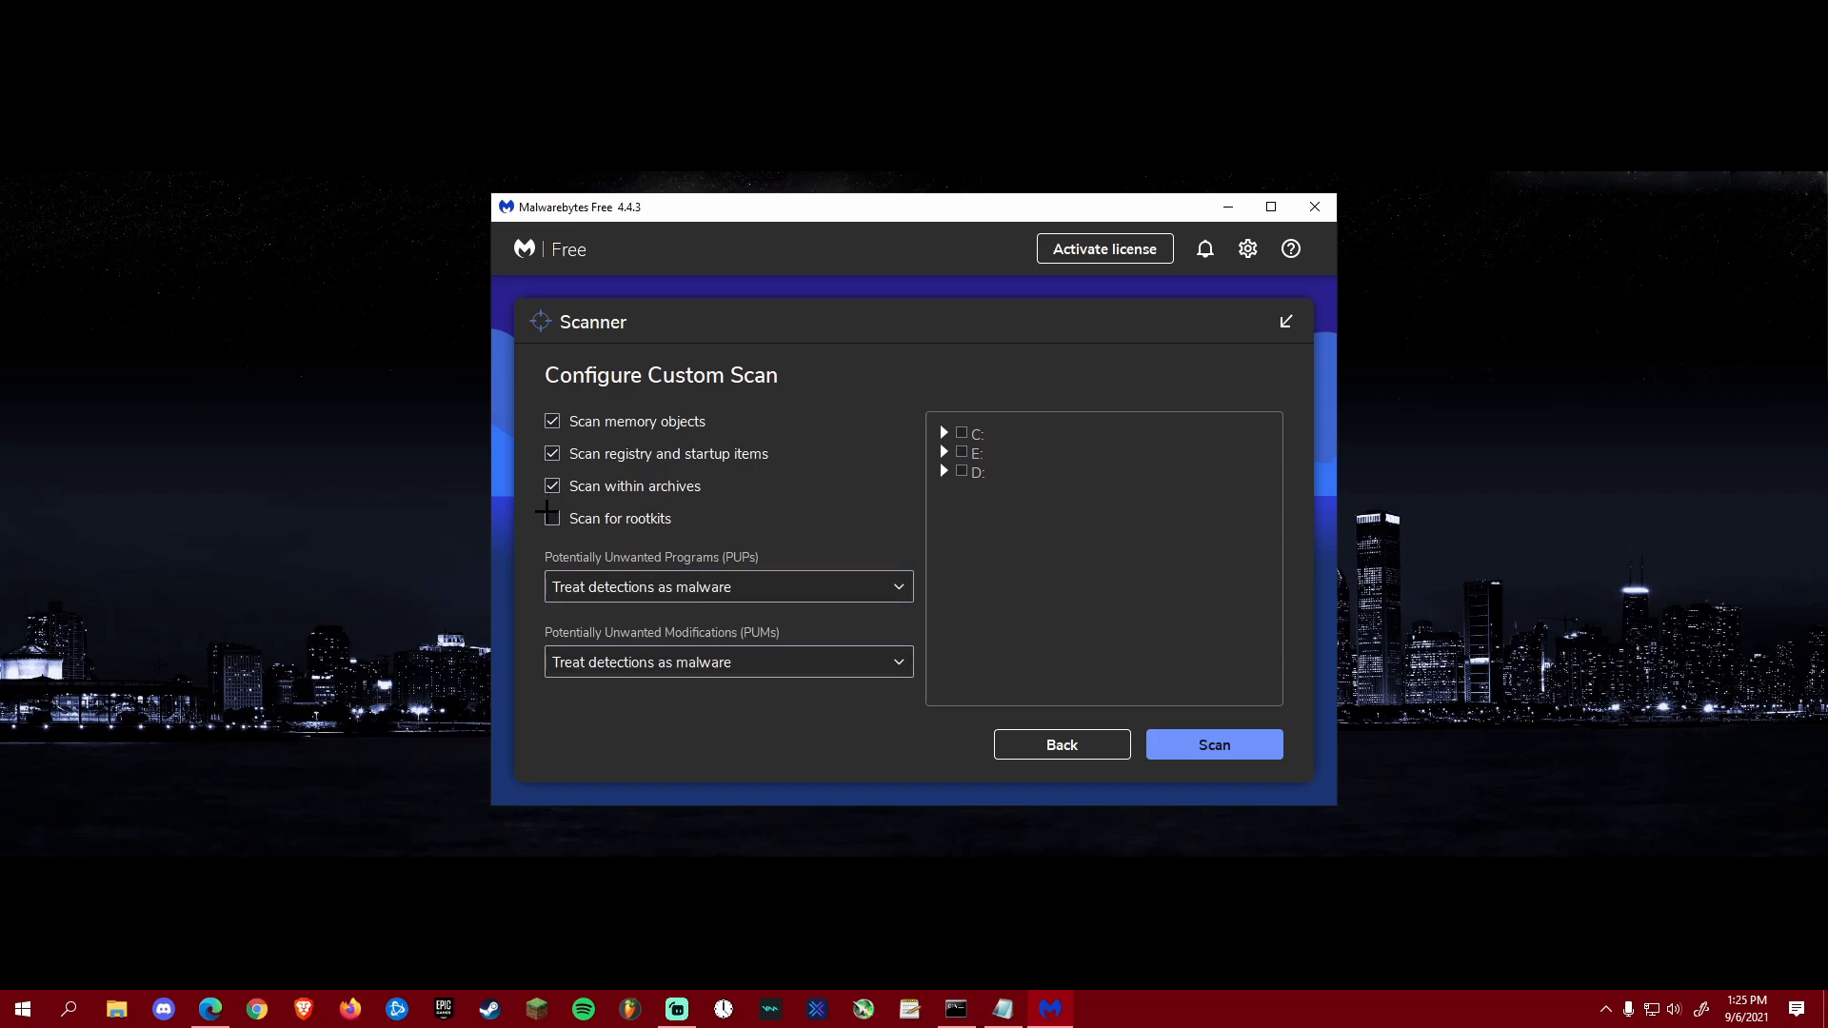
pyautogui.click(551, 518)
pyautogui.click(962, 433)
pyautogui.click(961, 452)
pyautogui.click(962, 471)
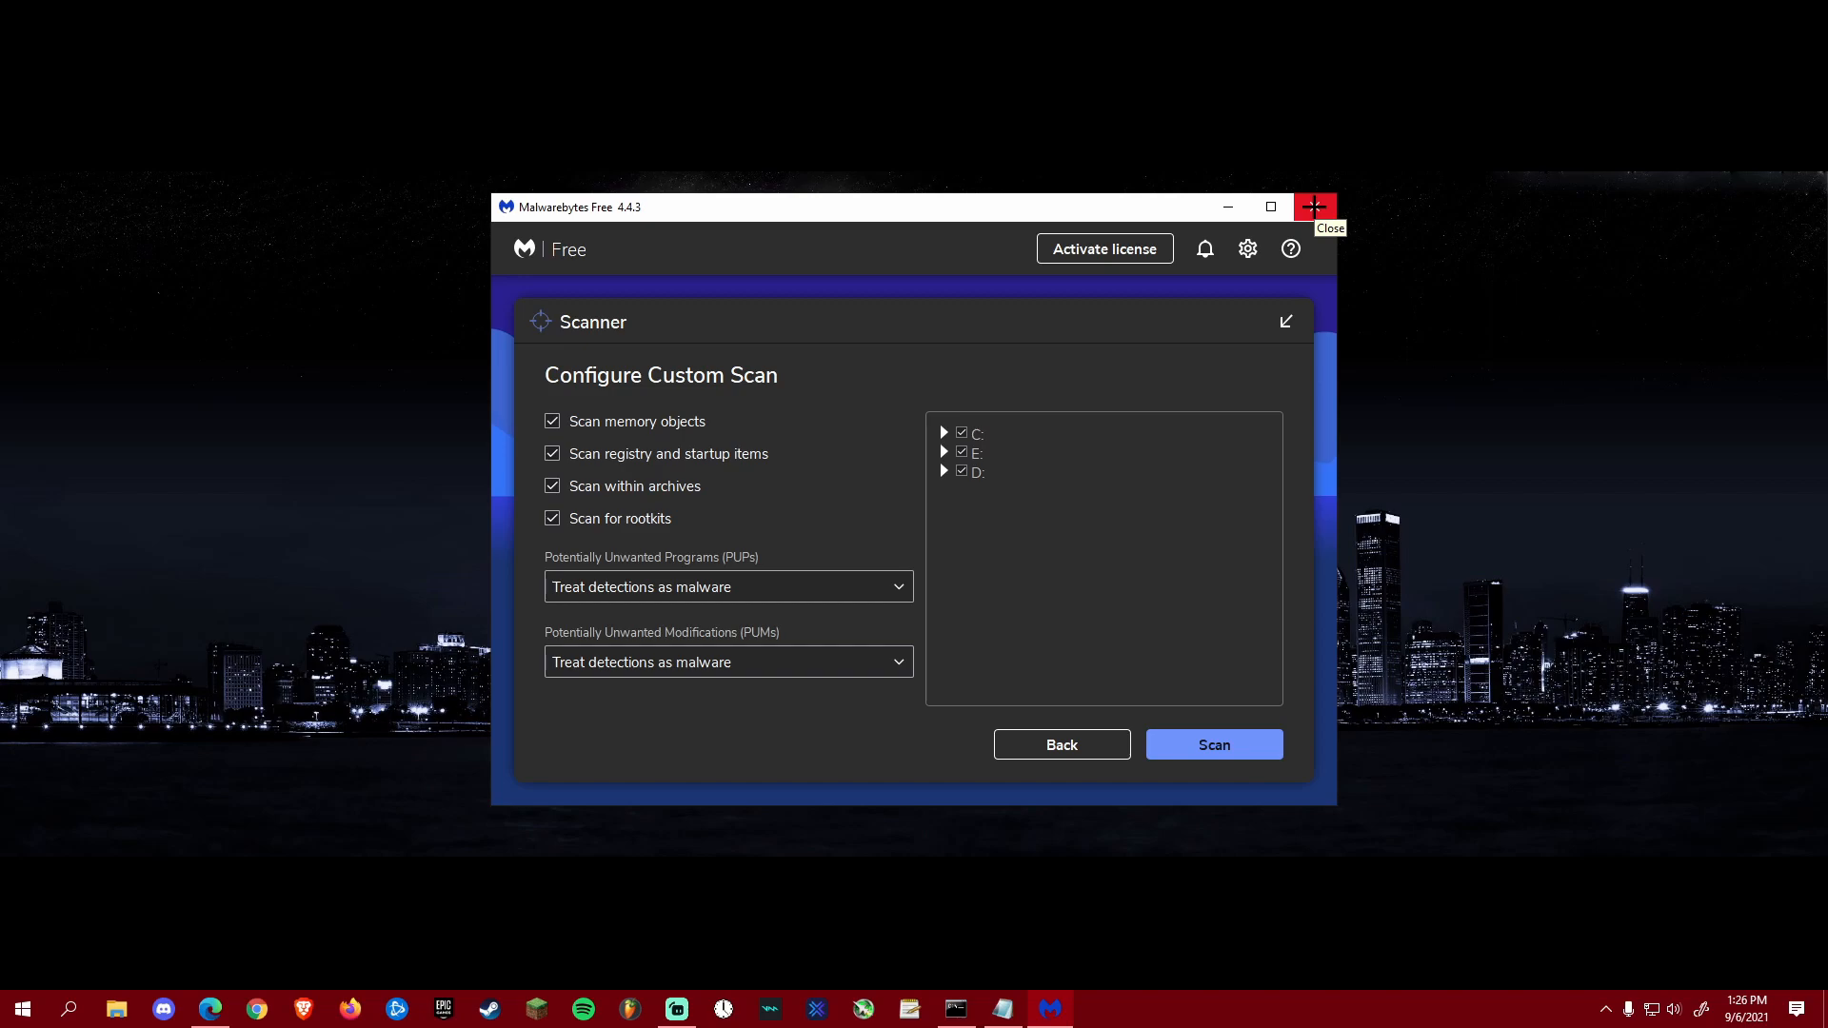
pyautogui.click(1314, 206)
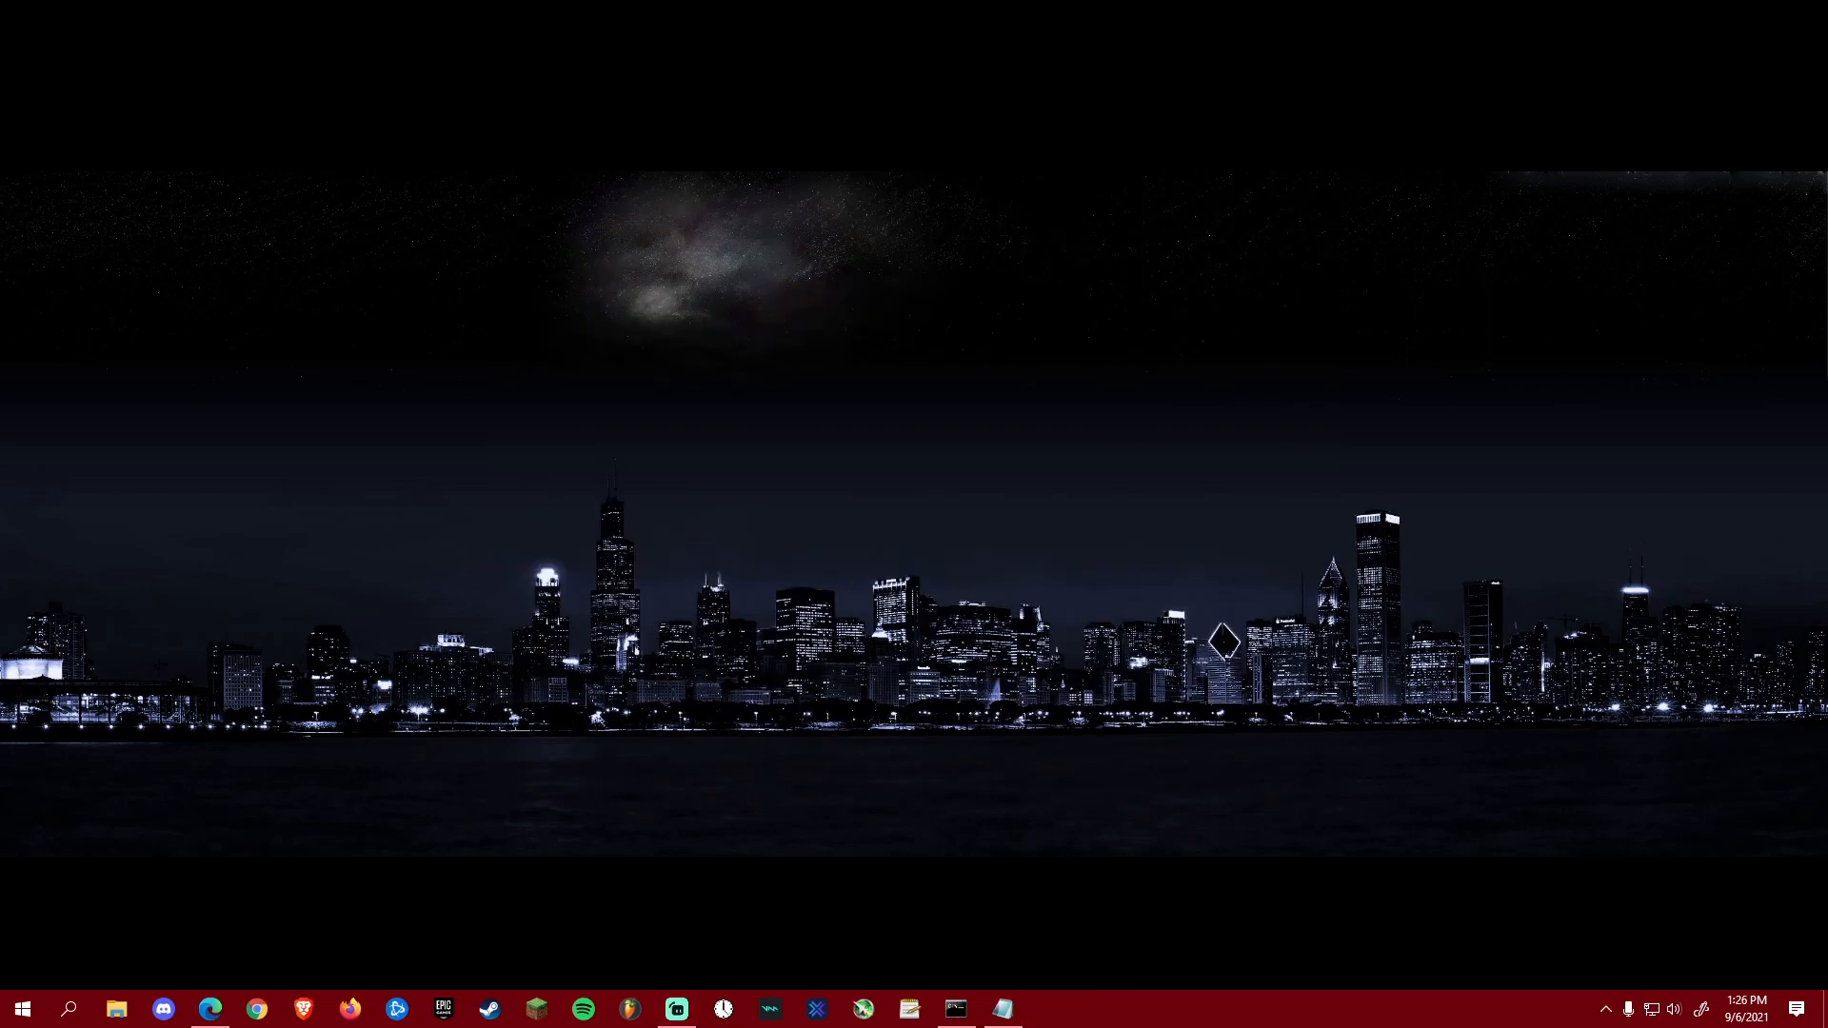
pyautogui.press('super')
pyautogui.write('adware')
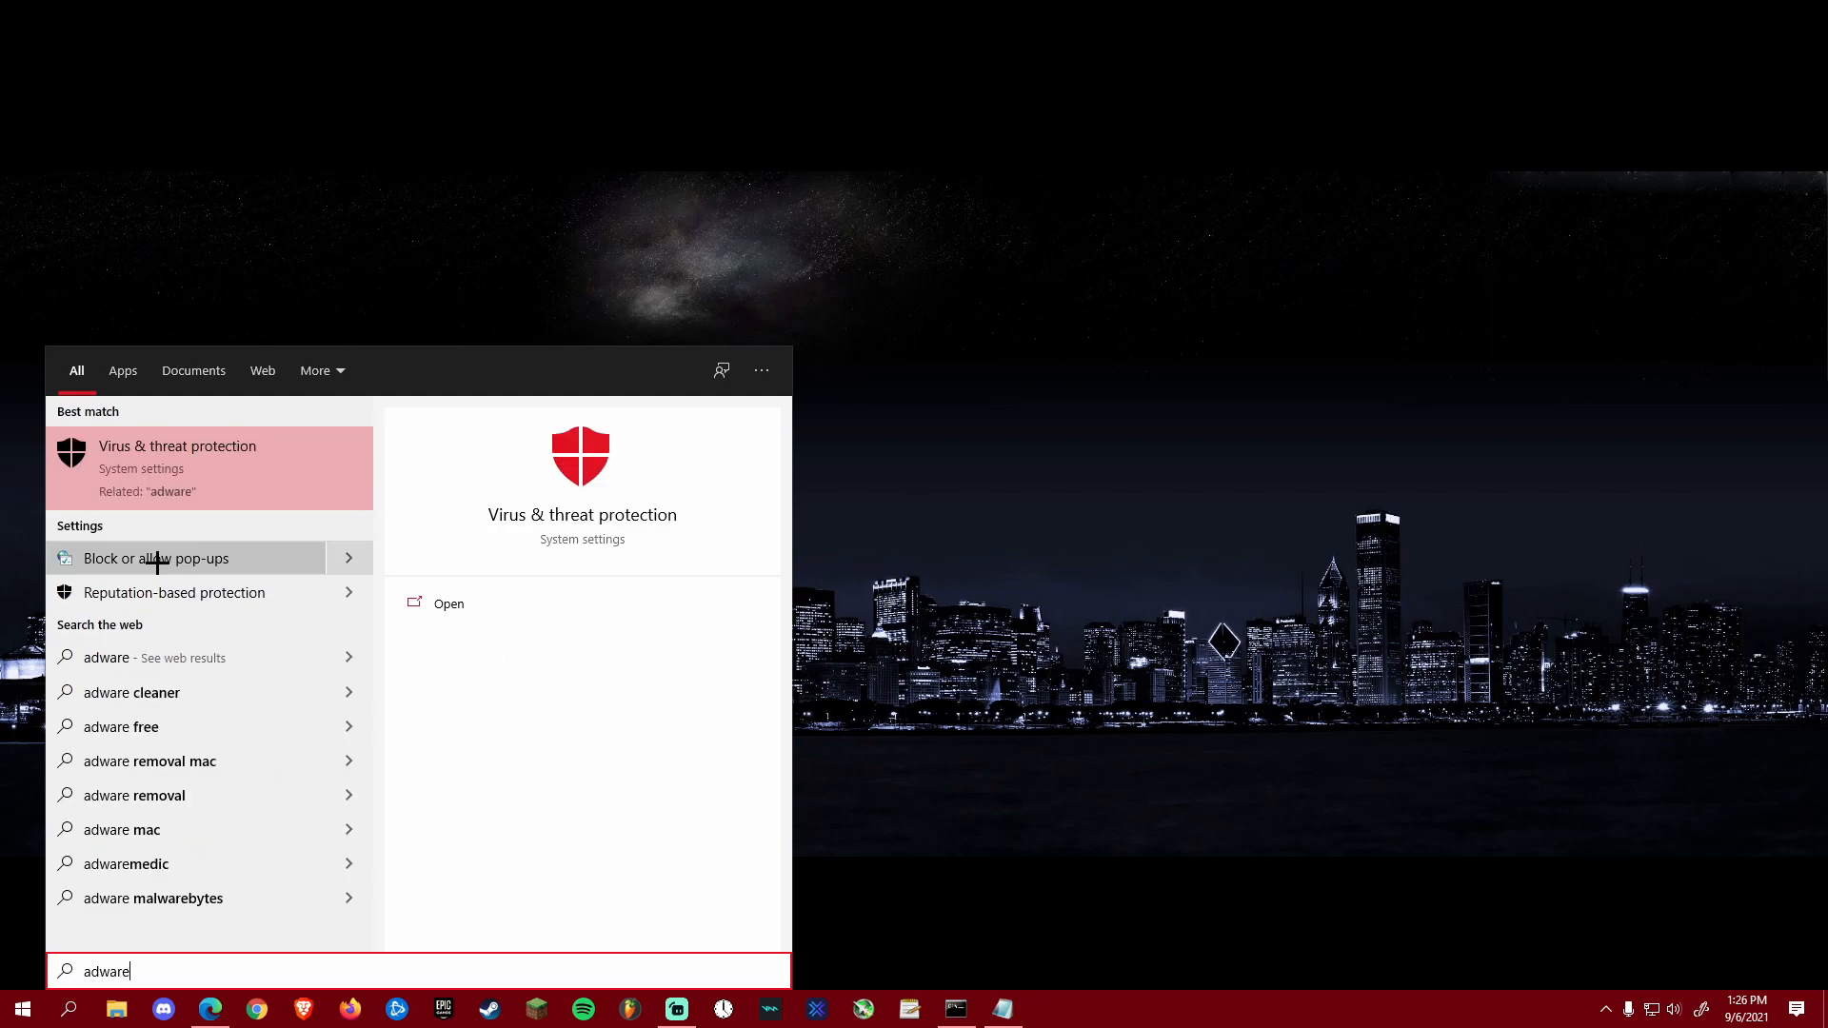
pyautogui.click(1093, 483)
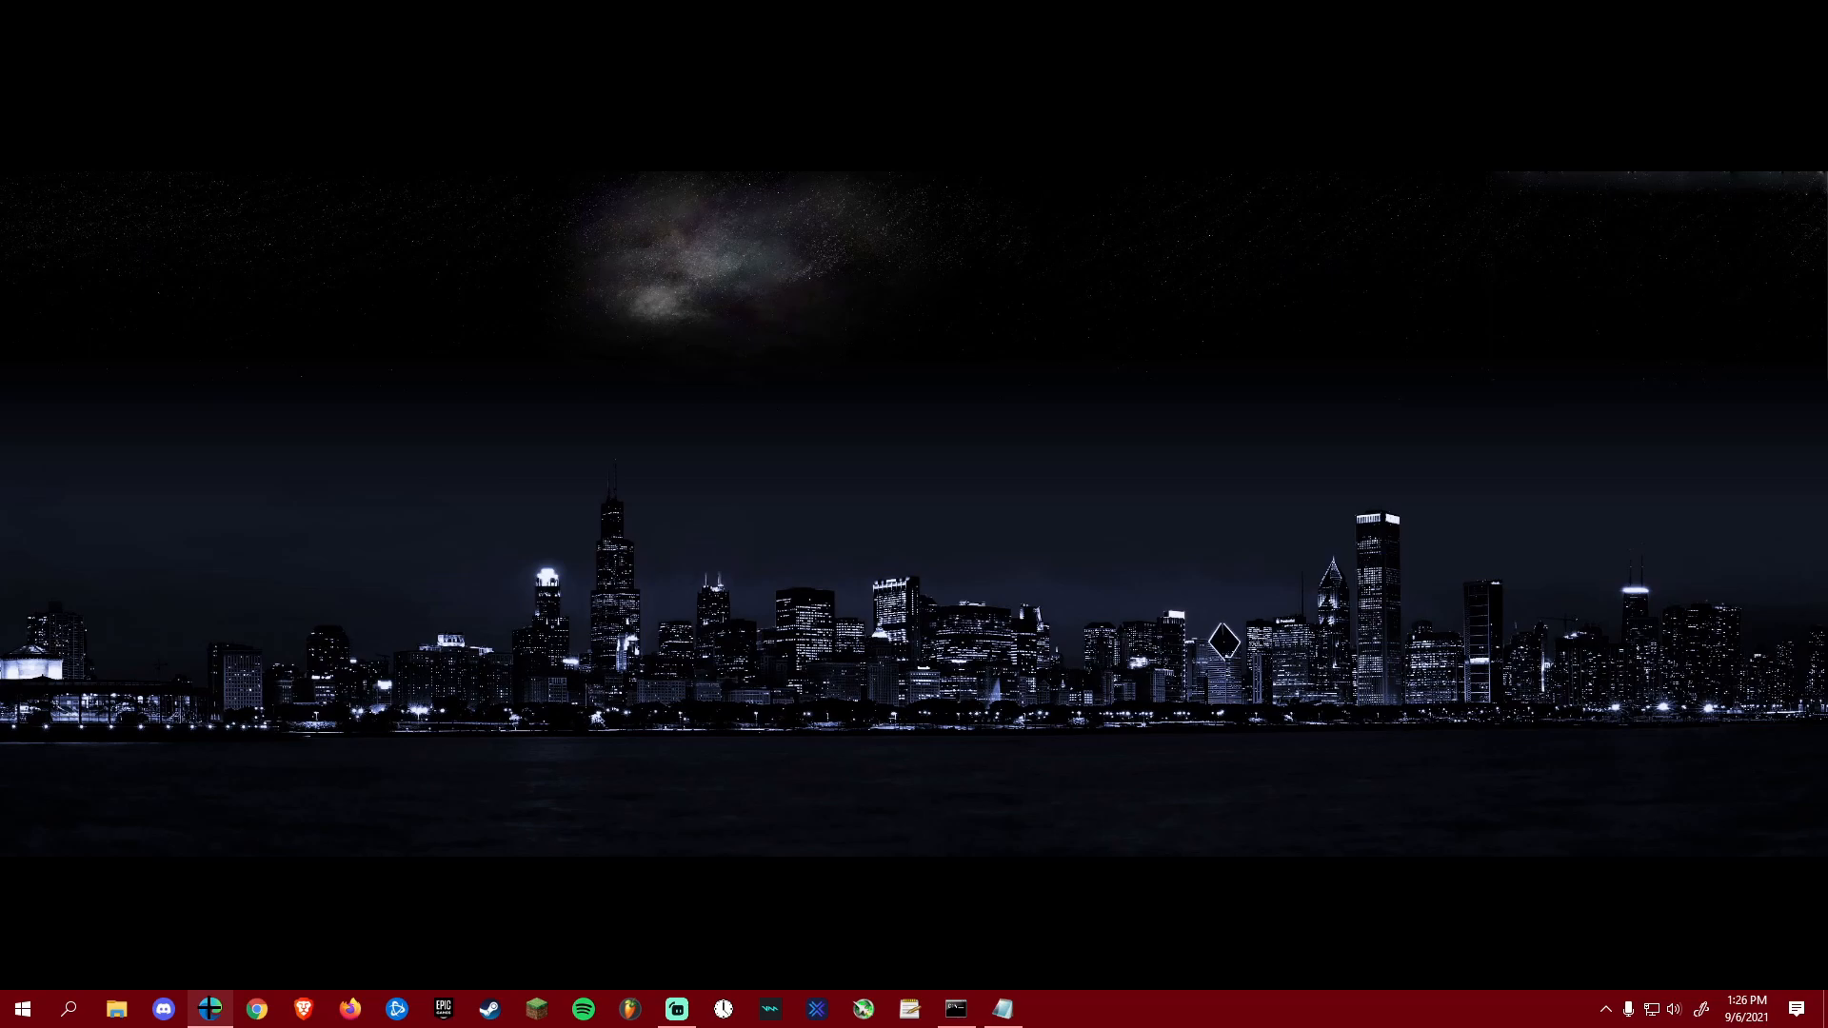
# Step: Open a new Microsoft Edge window, load nvidia.com, and go to its Drivers page
pyautogui.rightClick(209, 1007)
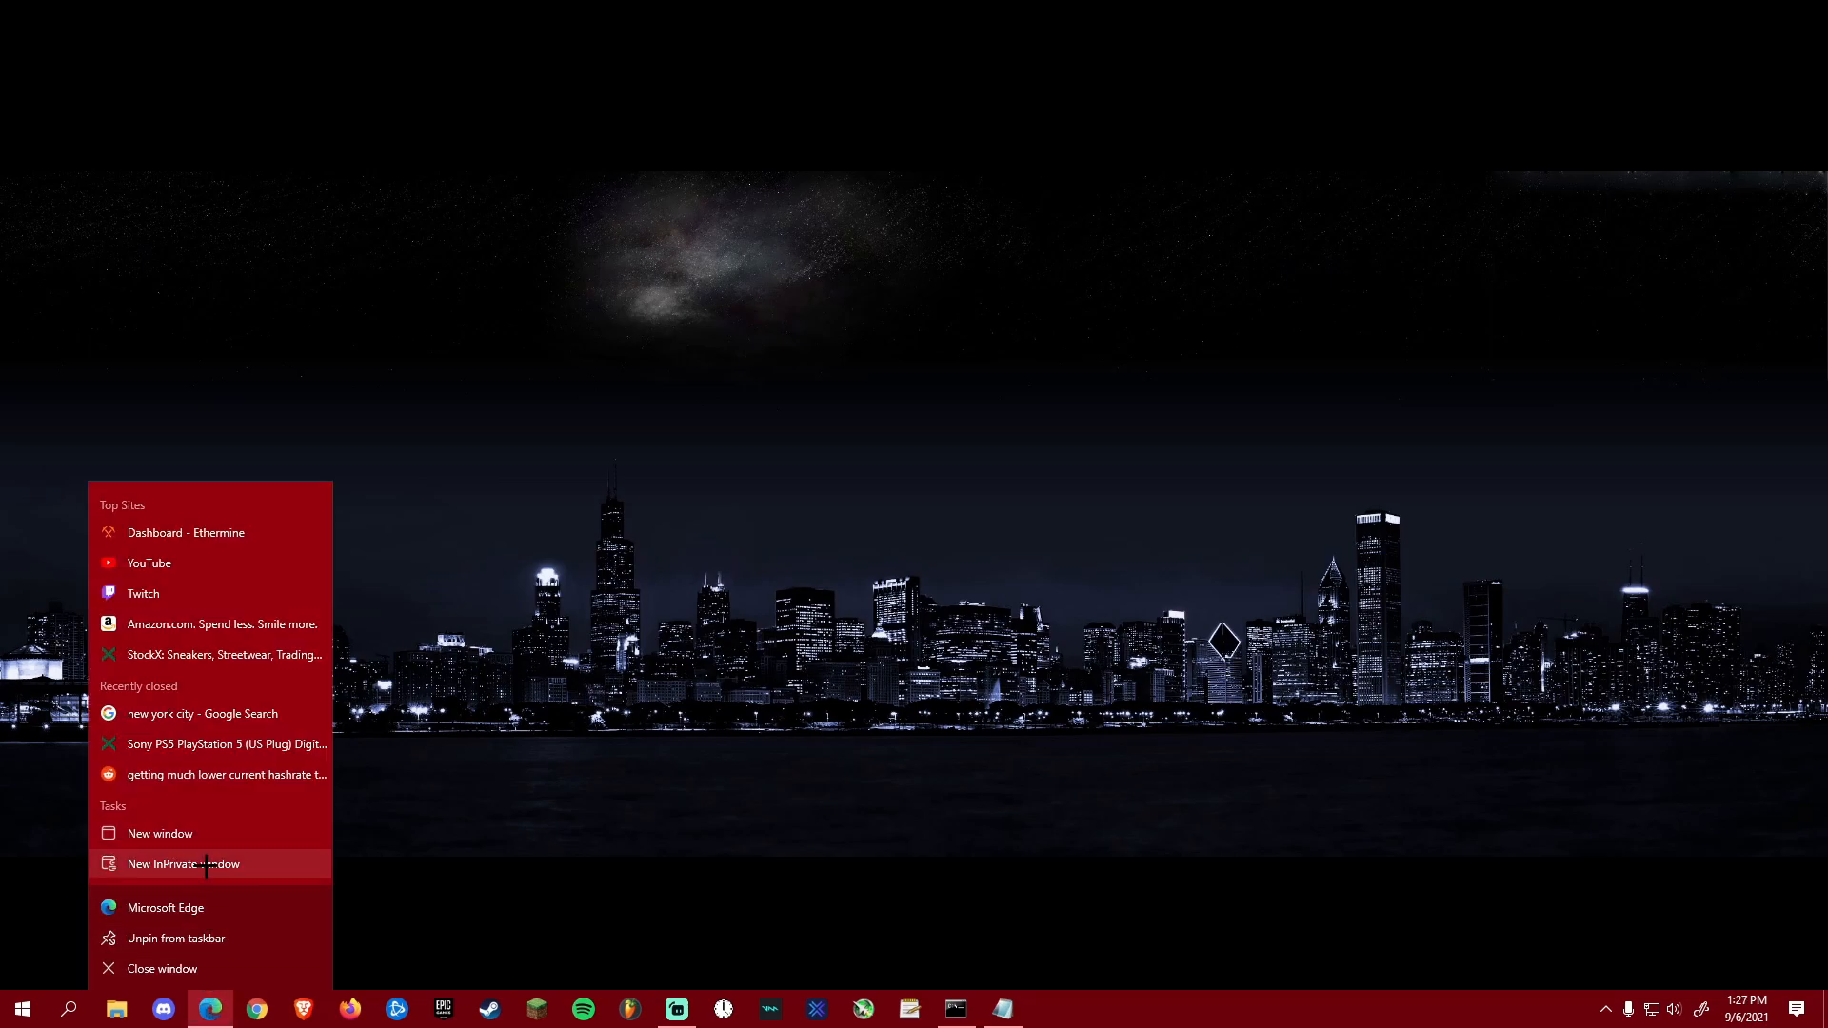
pyautogui.click(205, 834)
pyautogui.doubleClick(354, 200)
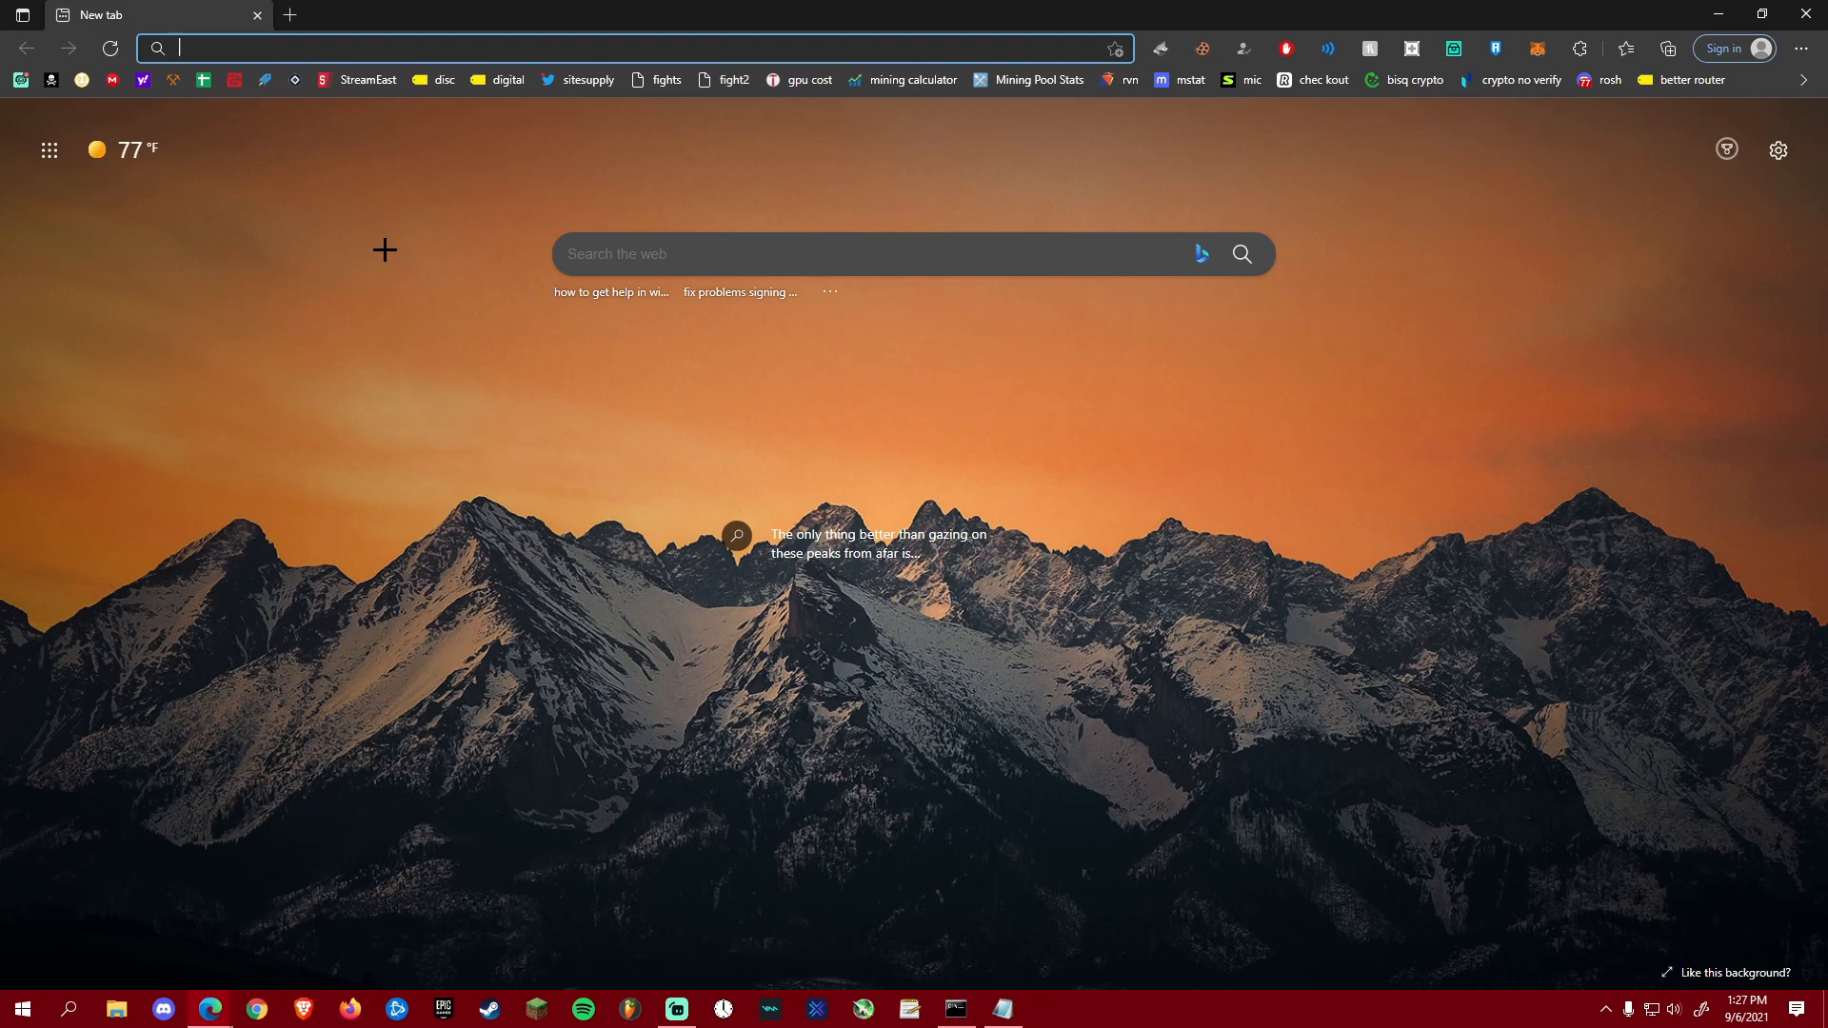
pyautogui.write('nvidia.com')
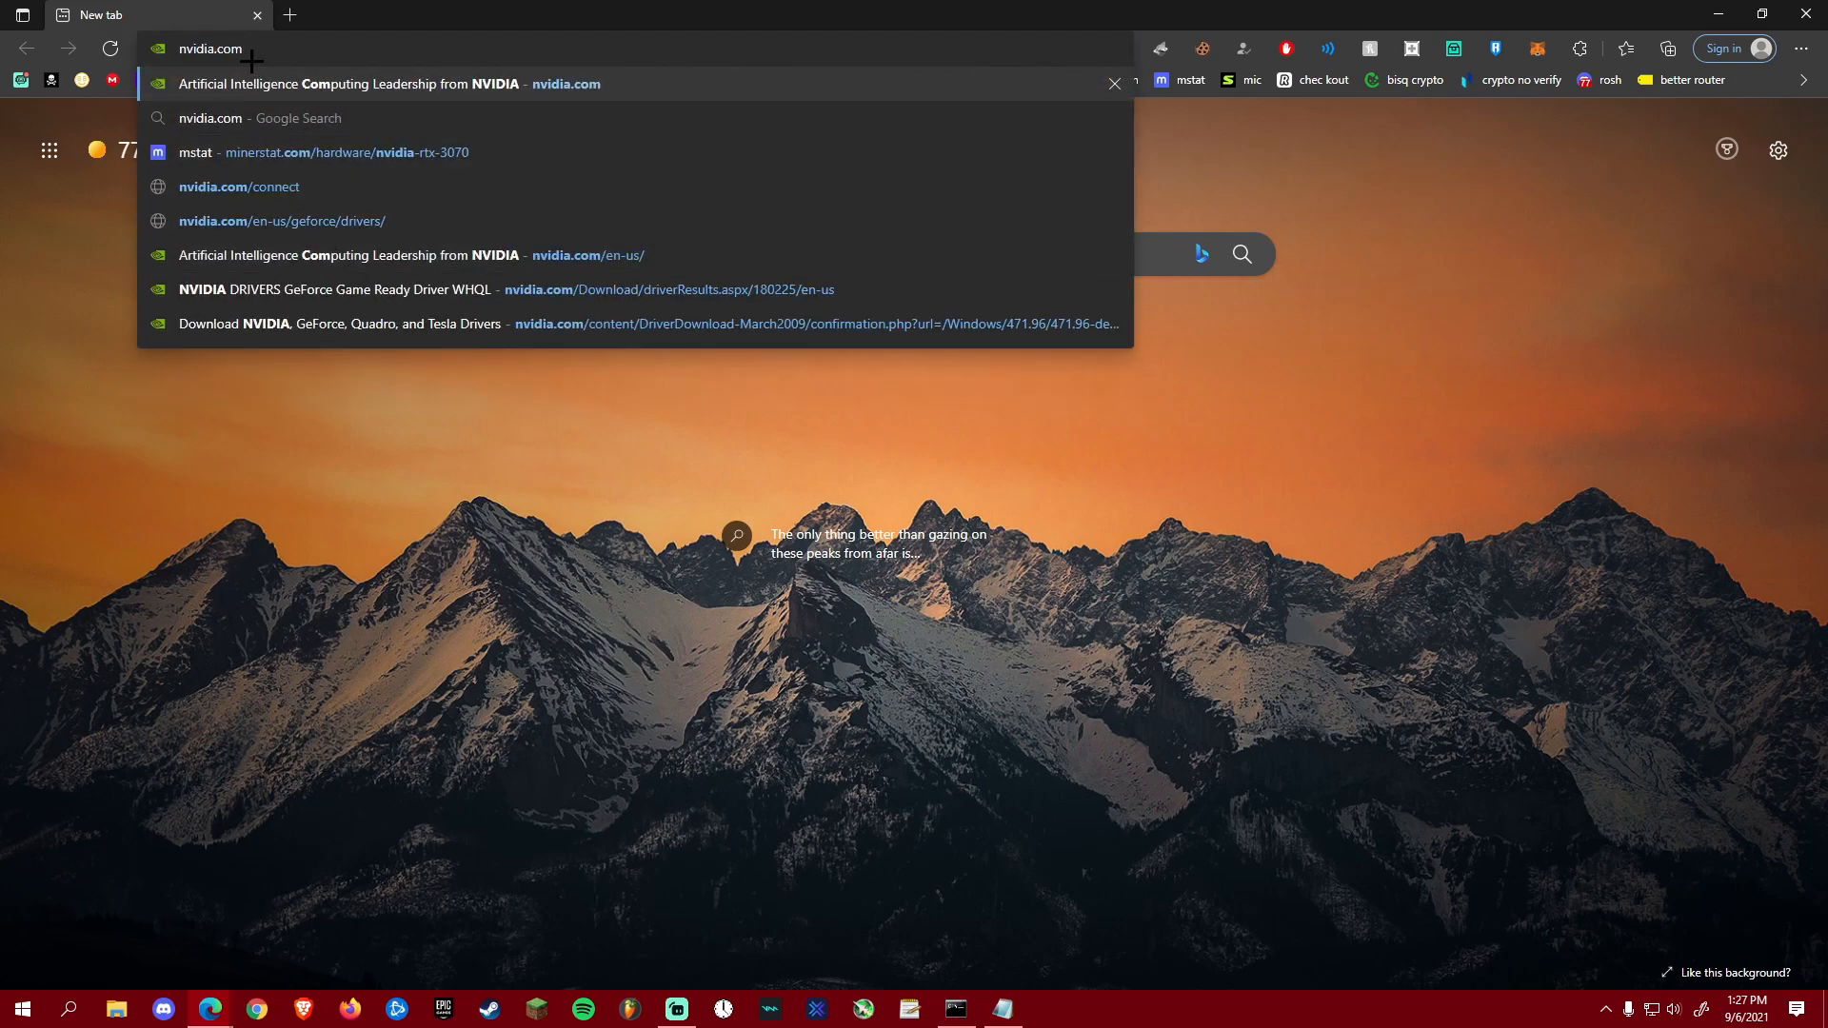
pyautogui.press('Return')
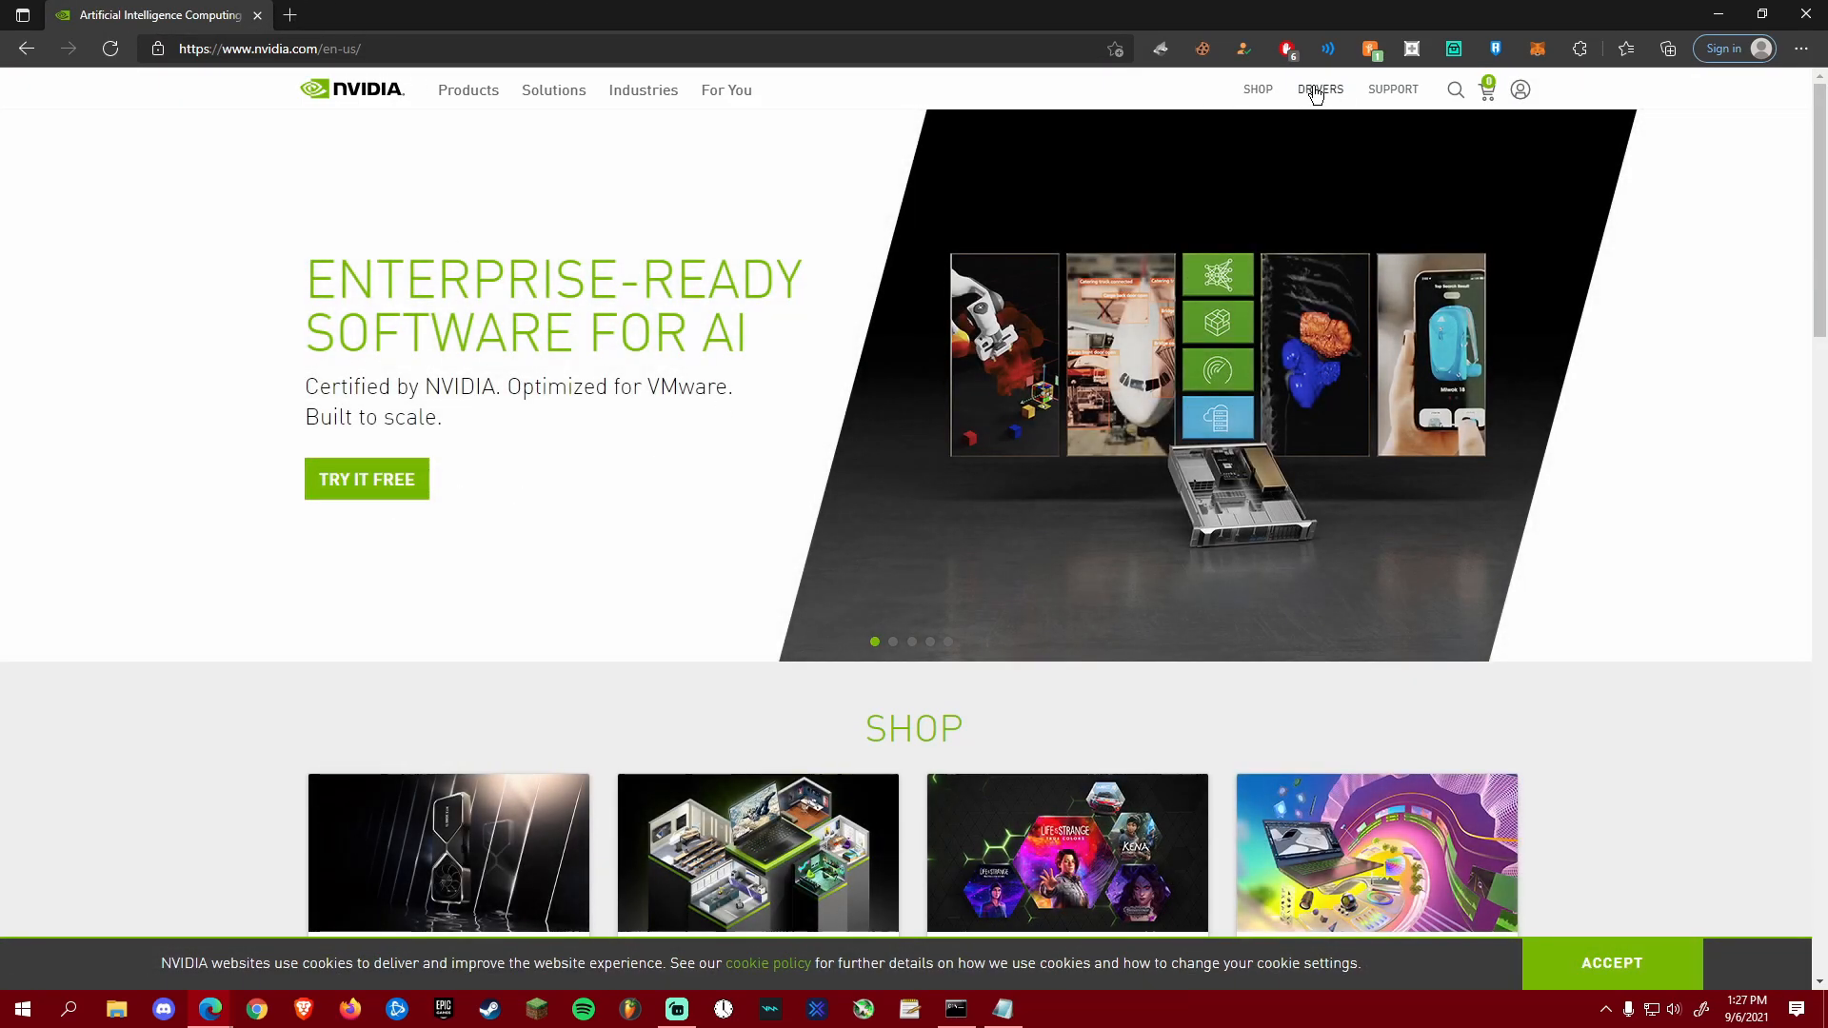
pyautogui.click(1317, 91)
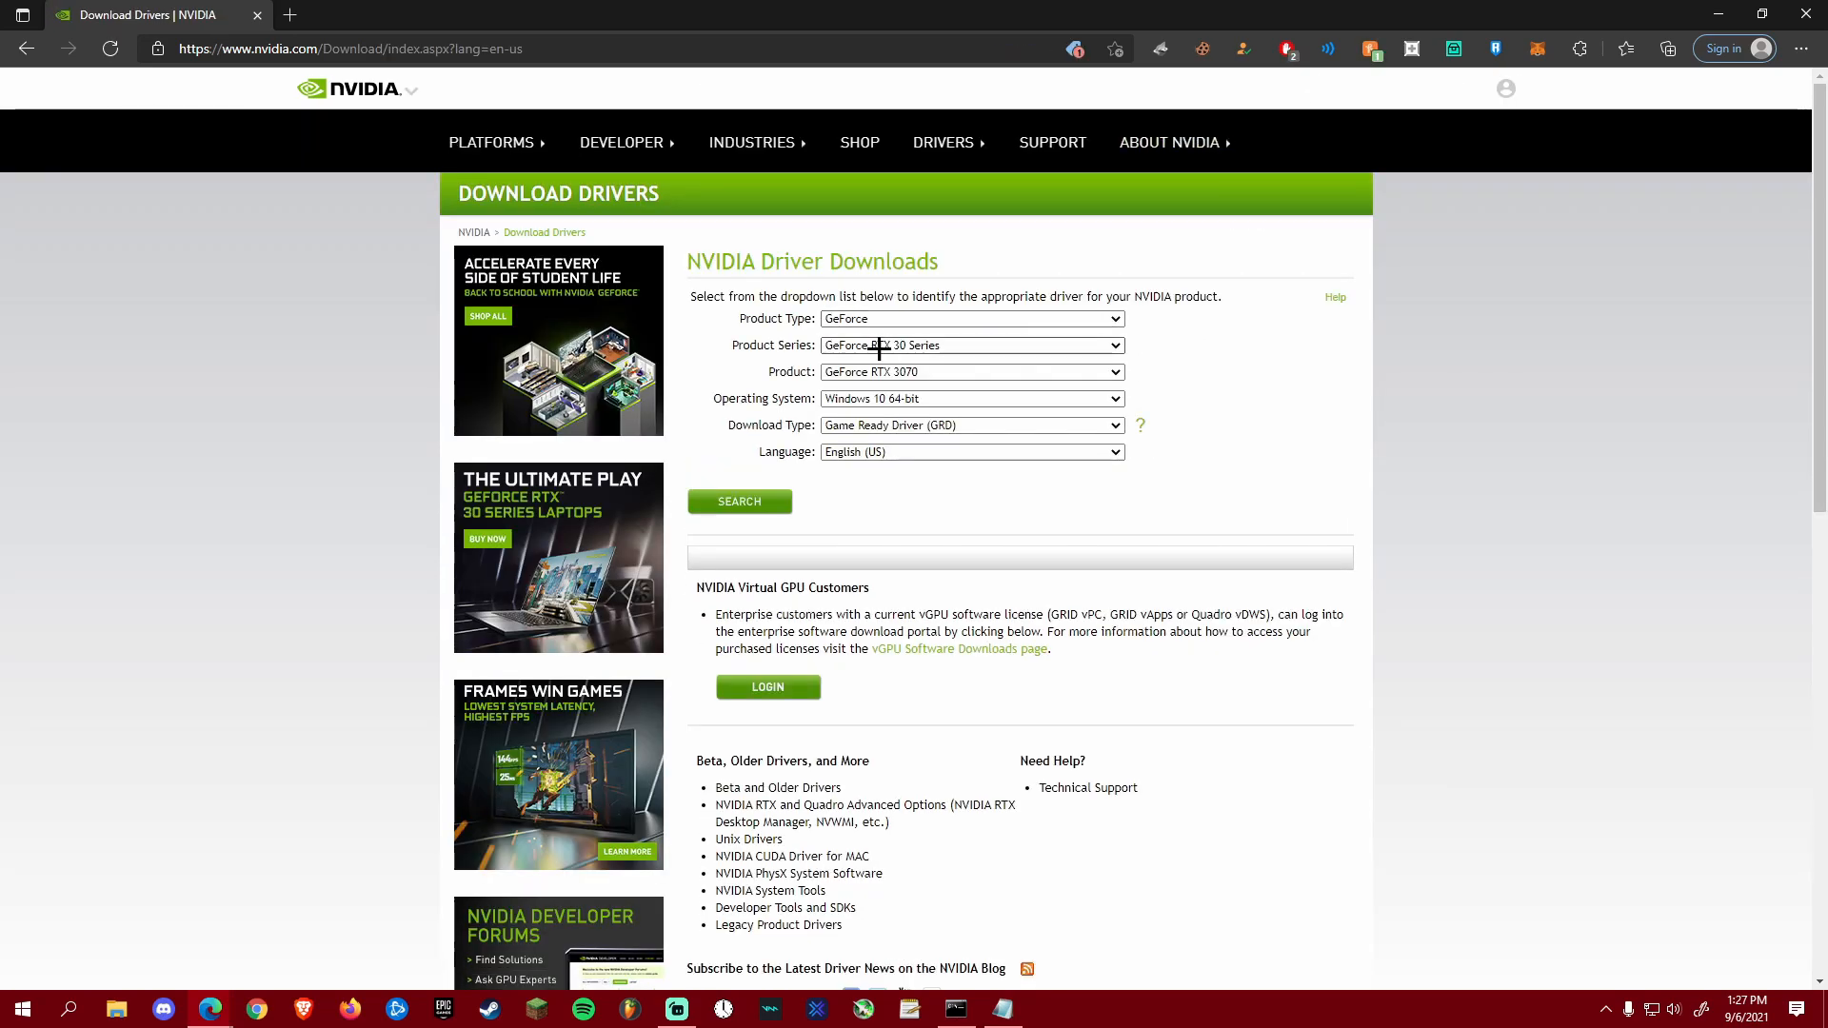
# Step: Specify GeForce, GeForce RTX 30 Series, GeForce RTX 3070 and Windows 10 64-bit for the driver search
pyautogui.click(964, 319)
pyautogui.click(862, 321)
pyautogui.click(861, 321)
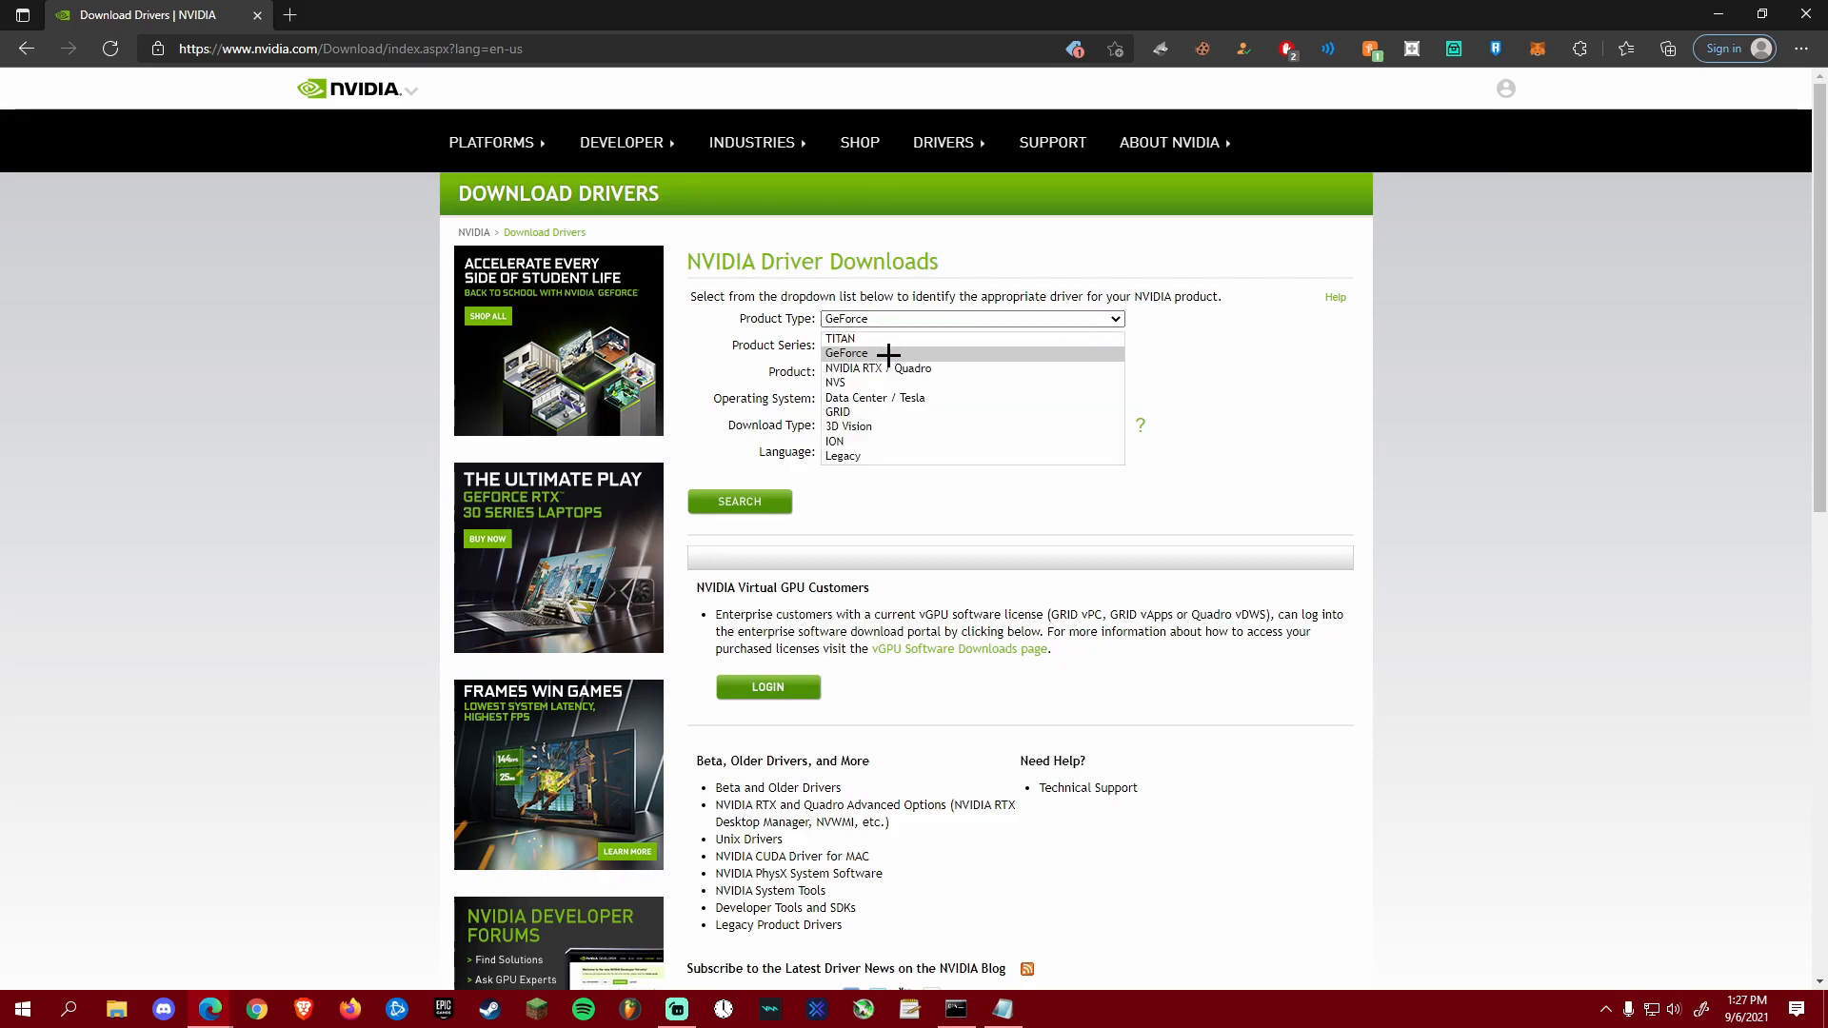
pyautogui.click(884, 323)
pyautogui.click(900, 345)
pyautogui.click(900, 345)
pyautogui.click(912, 372)
pyautogui.click(912, 372)
pyautogui.click(858, 404)
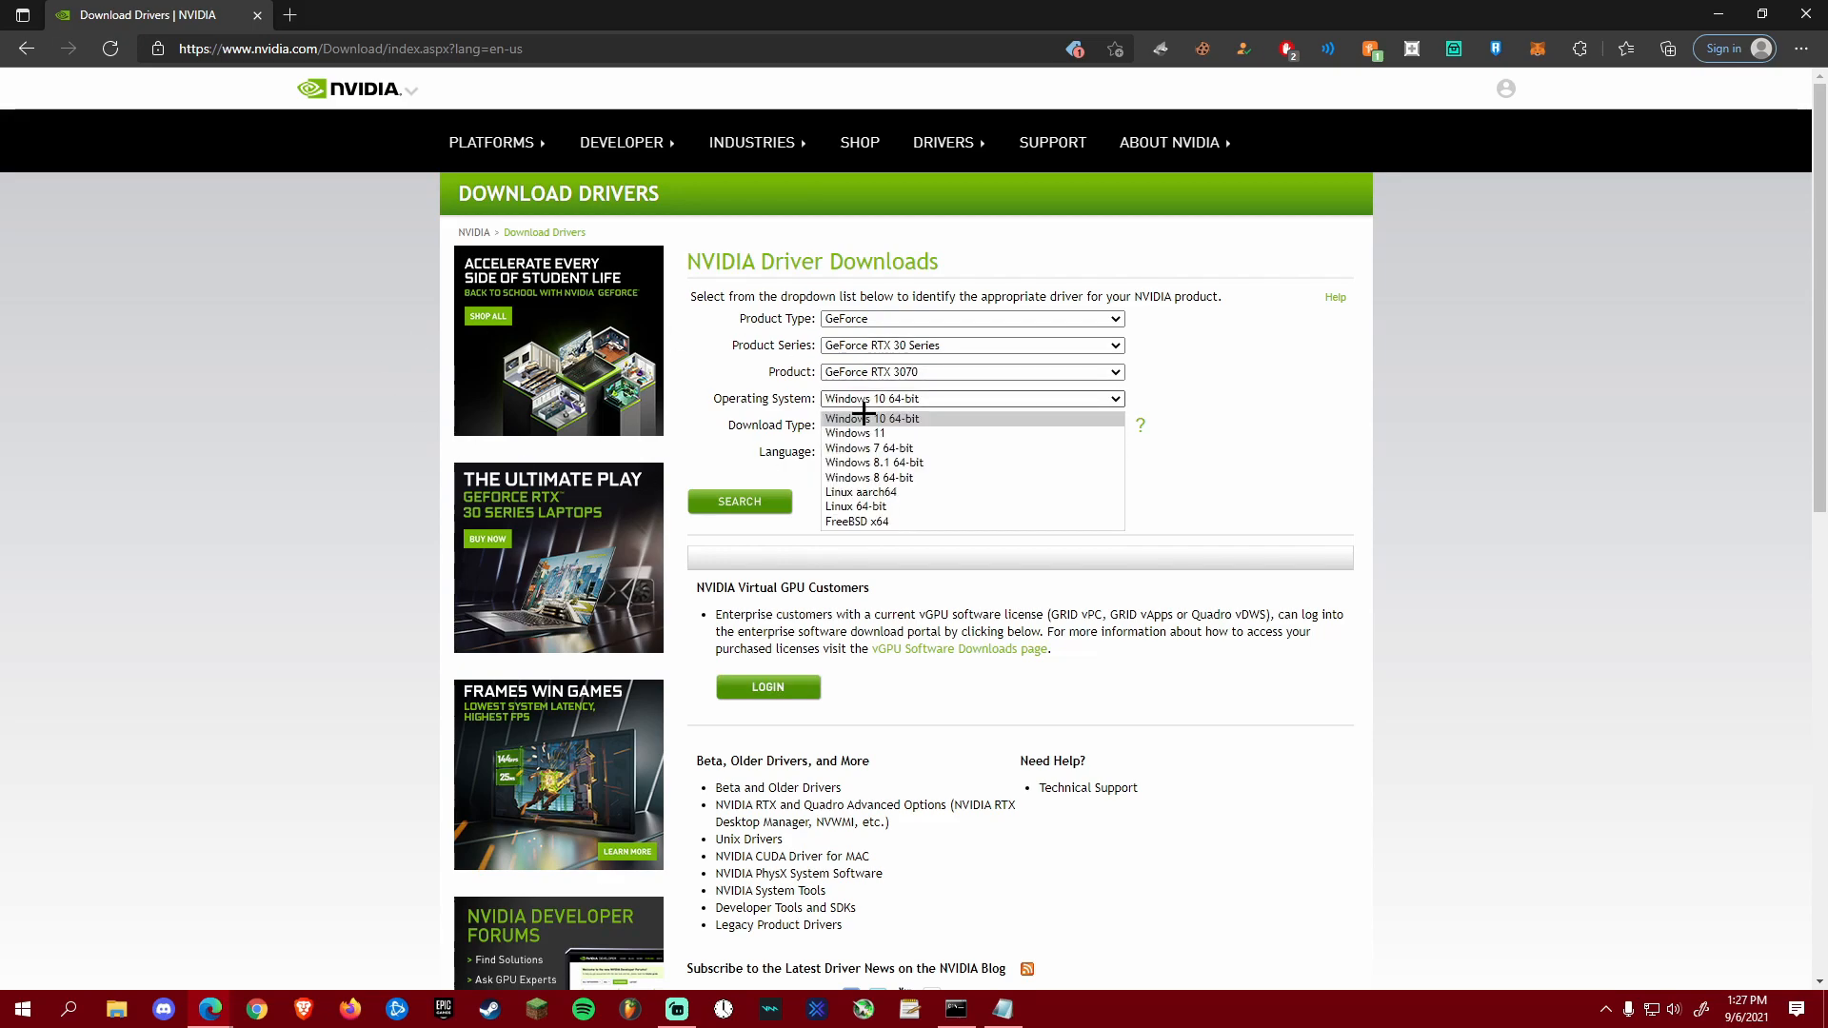
pyautogui.click(838, 419)
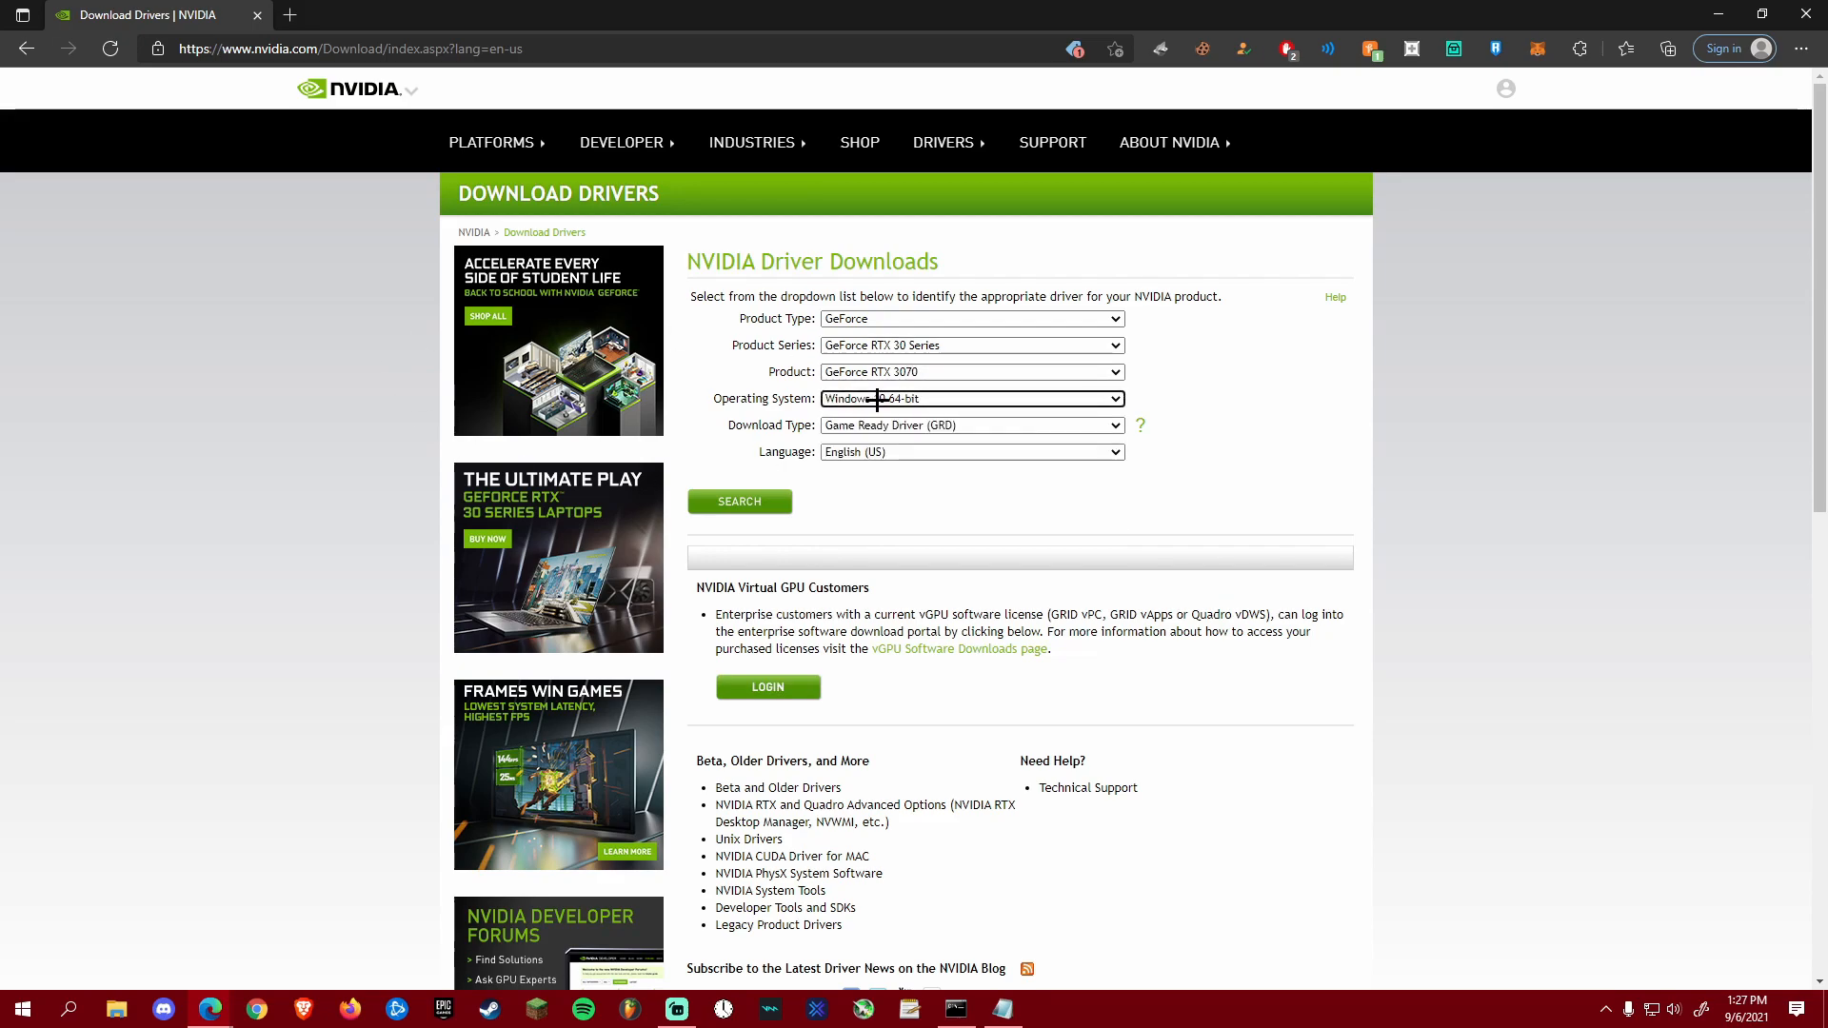
# Step: Keep Game Ready Driver (GRD) as the download type, search for the driver, and review its release details
pyautogui.click(869, 425)
pyautogui.click(869, 425)
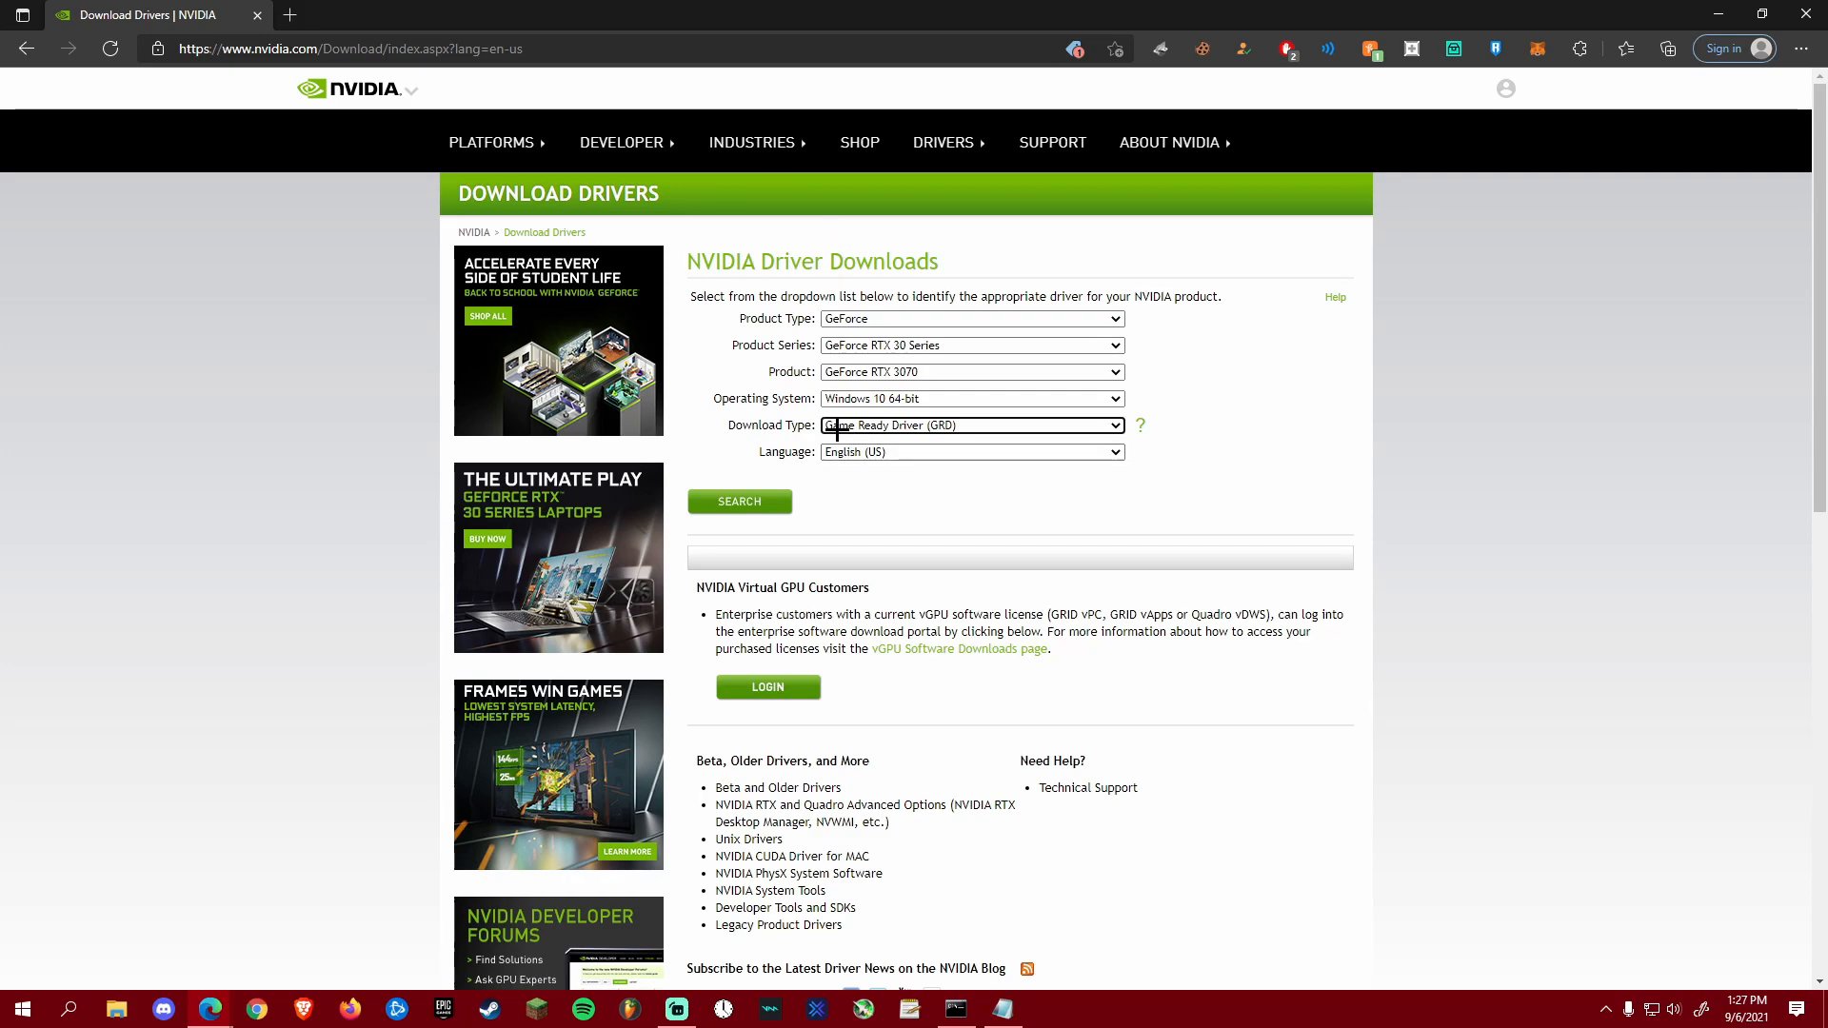
pyautogui.click(740, 503)
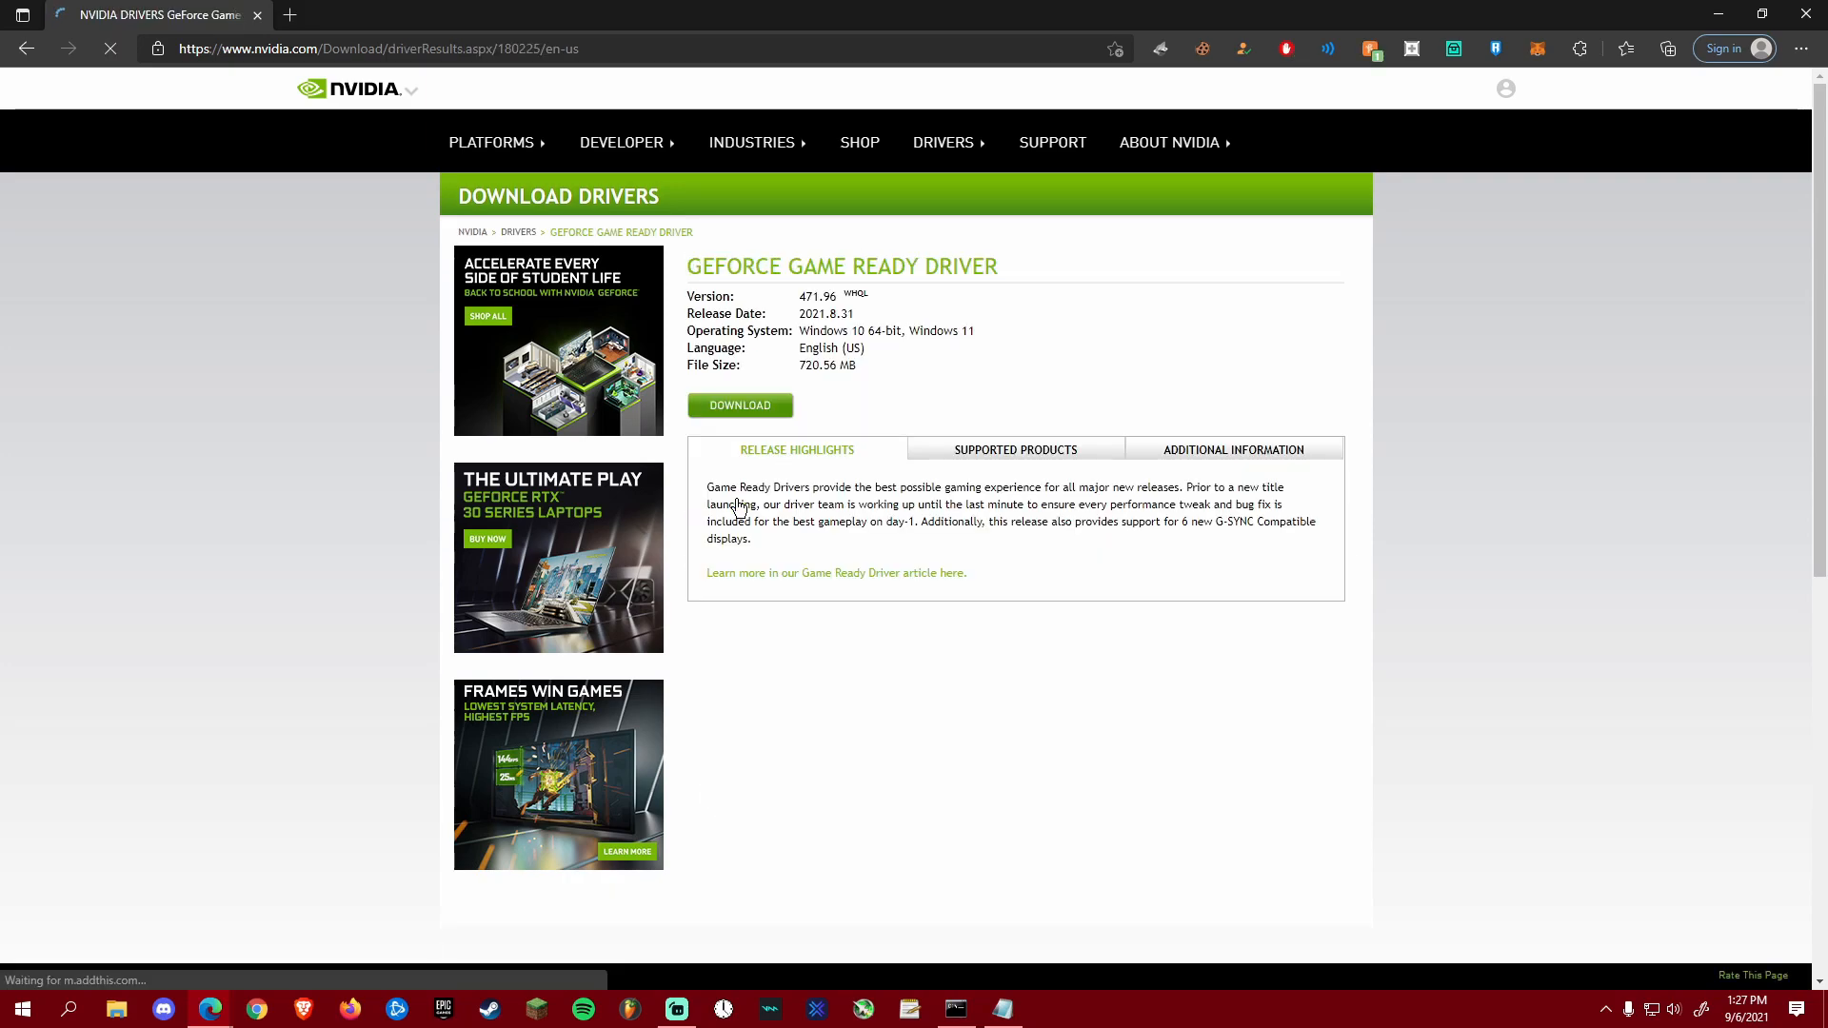
pyautogui.moveTo(808, 297); pyautogui.dragTo(942, 359)
pyautogui.click(940, 359)
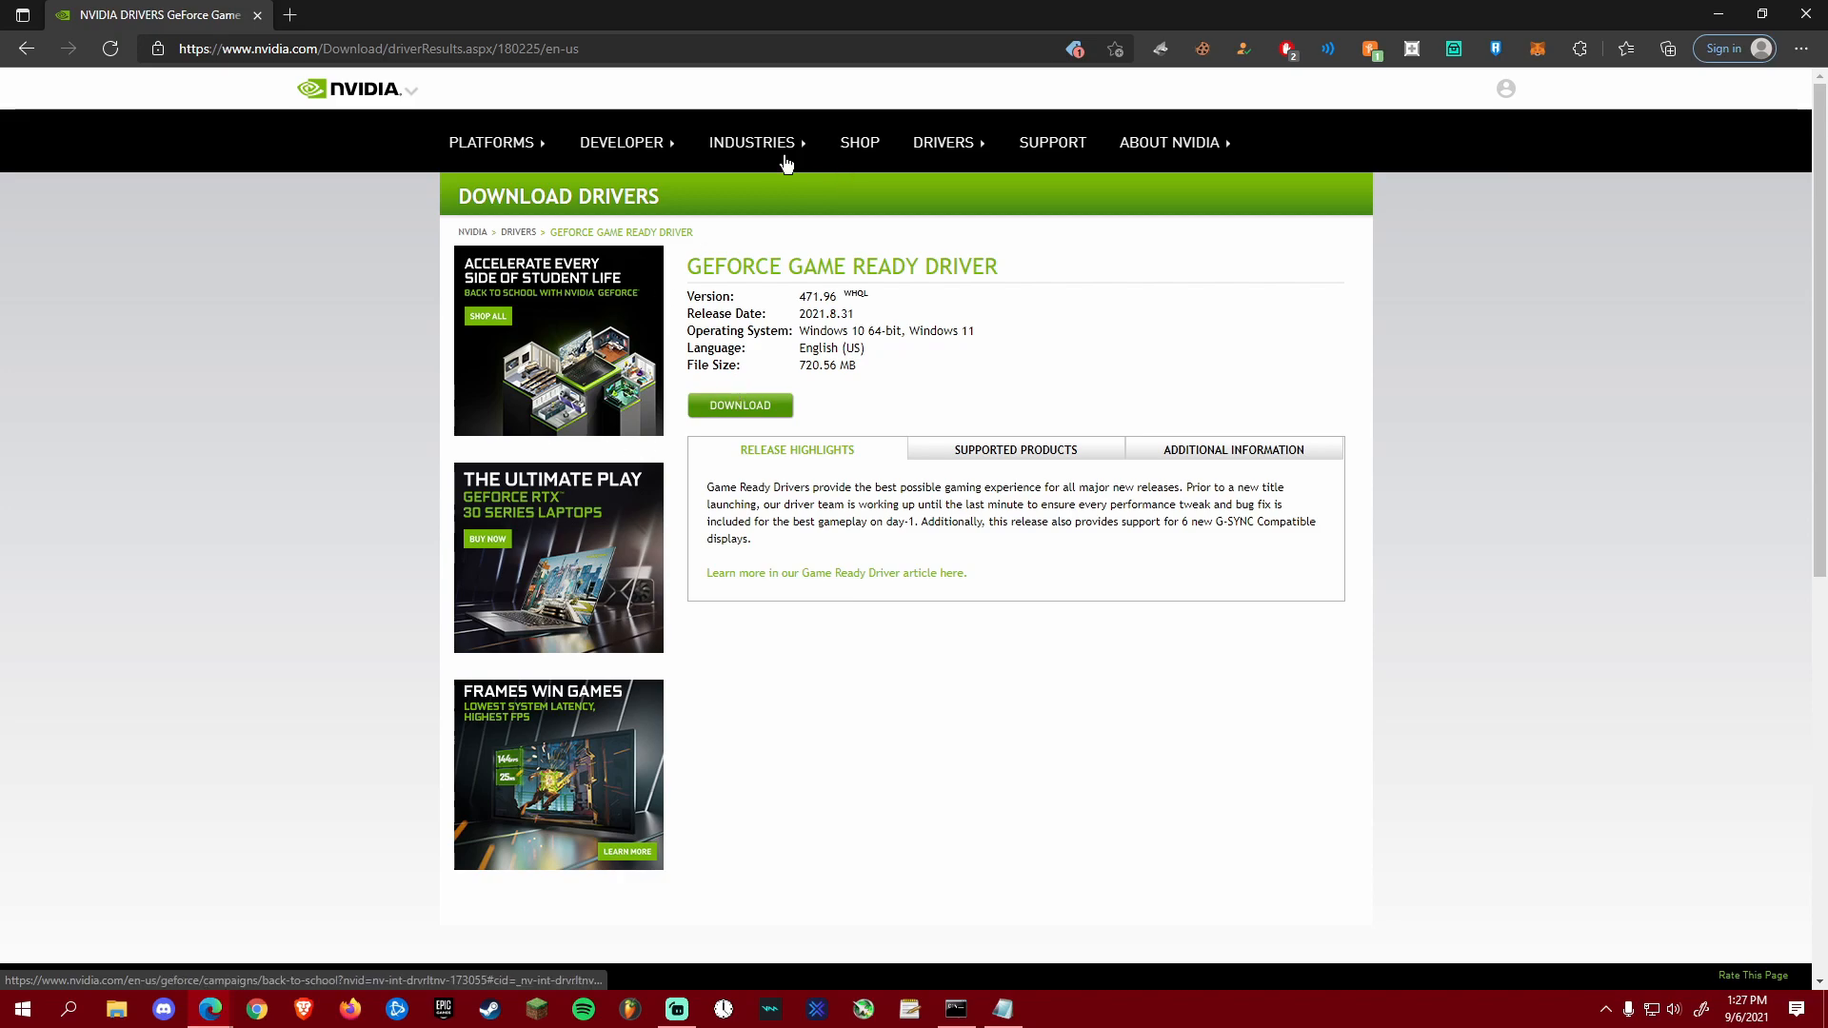
# Step: Open the 3 NVSlimmer folder in File Explorer, inside 1 Debloat Driver of the Zebruhfy NVidia Tweaks folder on the Desktop
pyautogui.click(117, 1009)
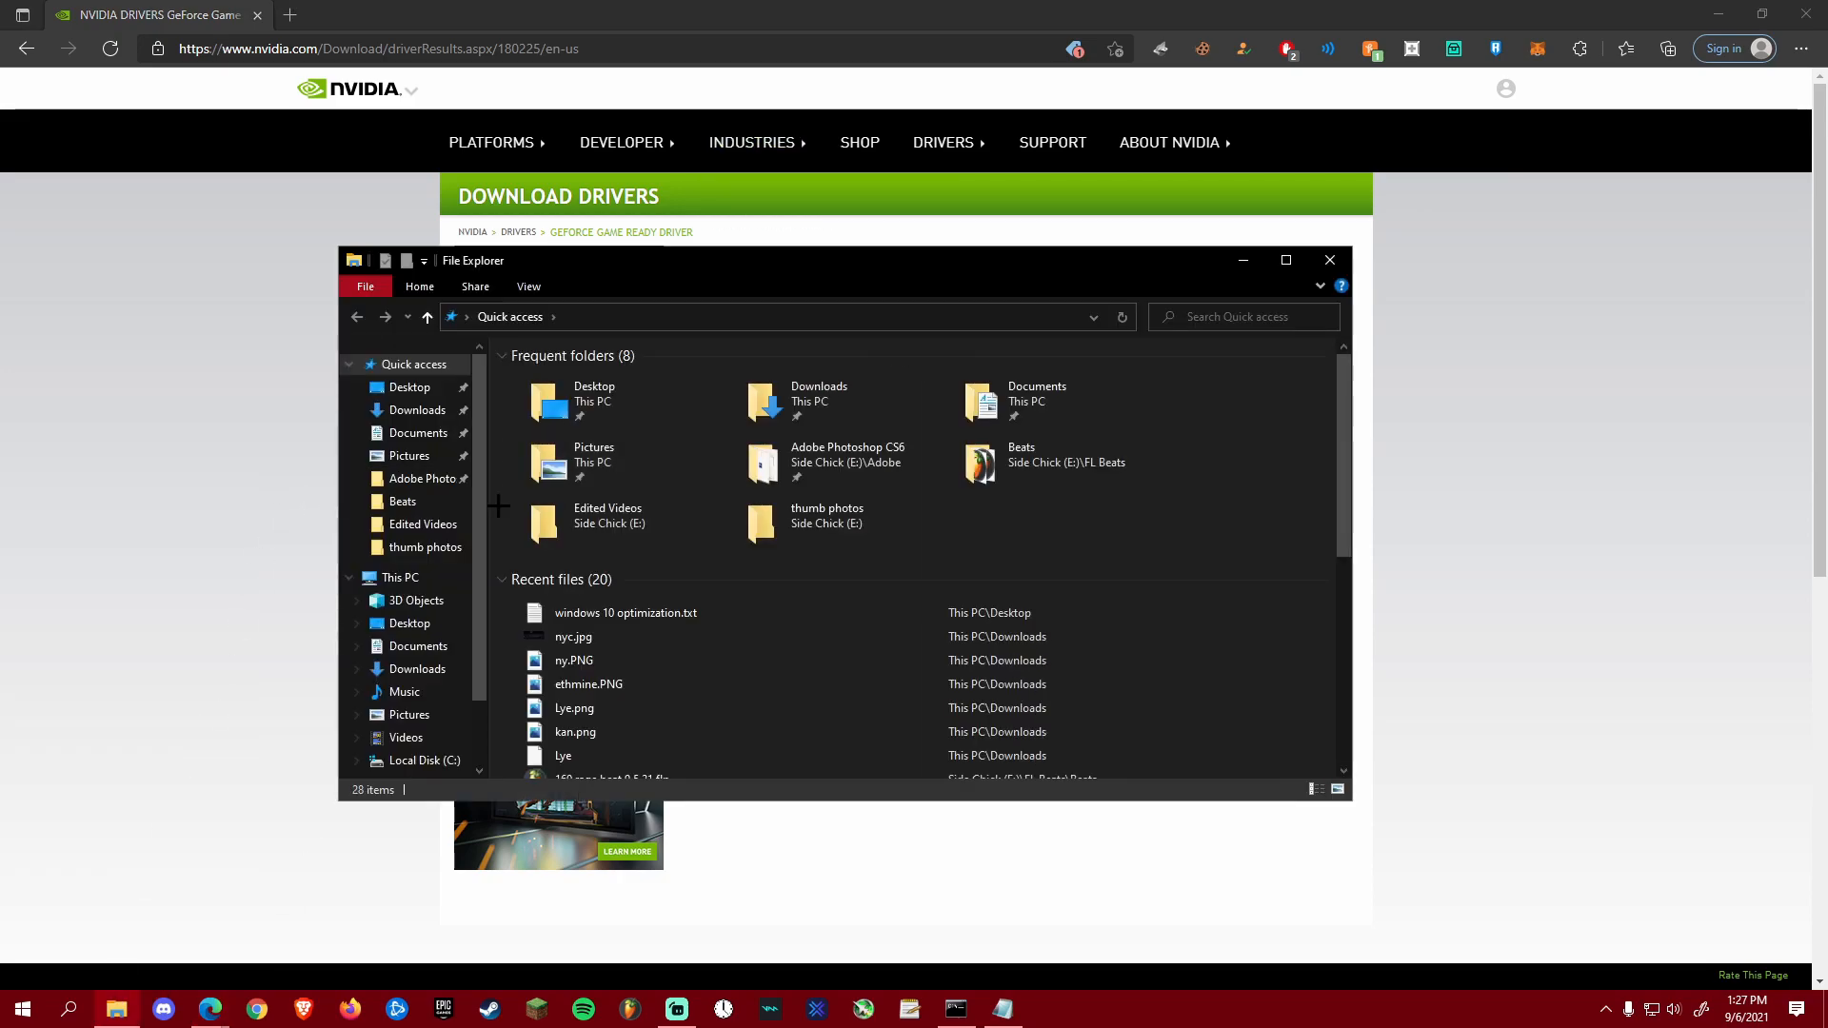
pyautogui.moveTo(609, 261); pyautogui.dragTo(0, 691)
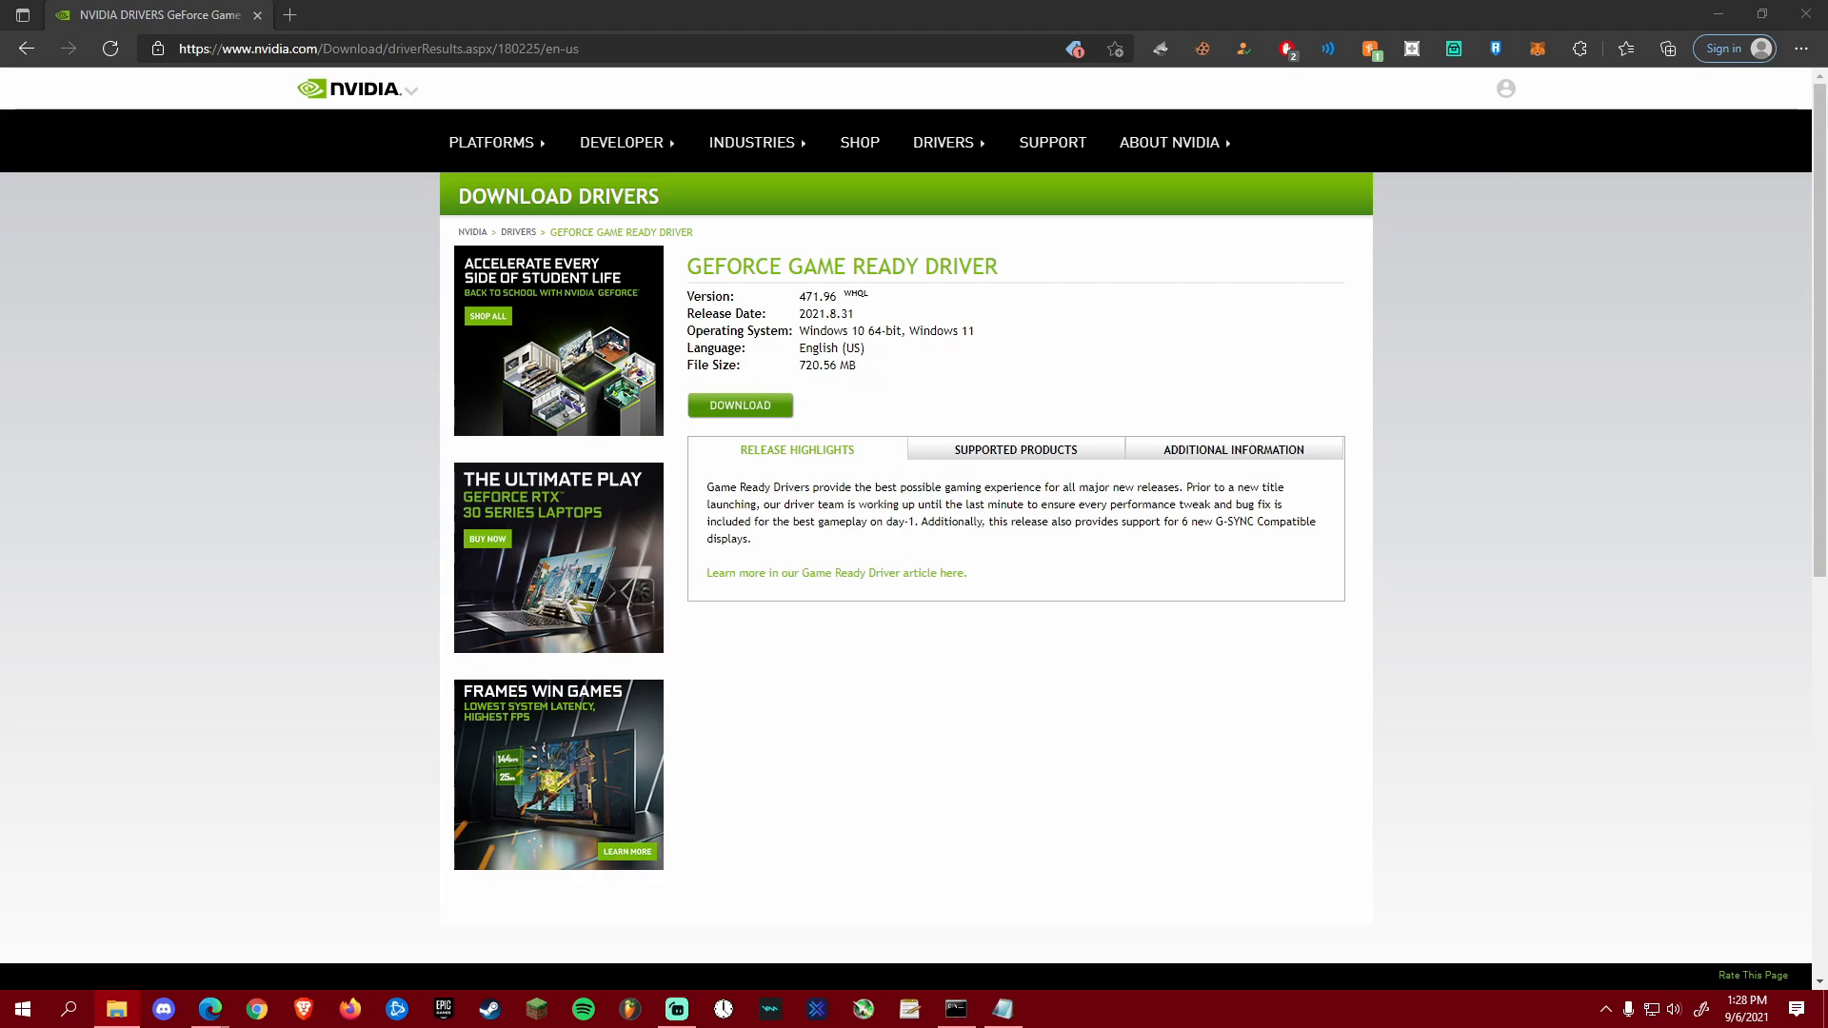
pyautogui.moveTo(0, 683); pyautogui.dragTo(906, 235)
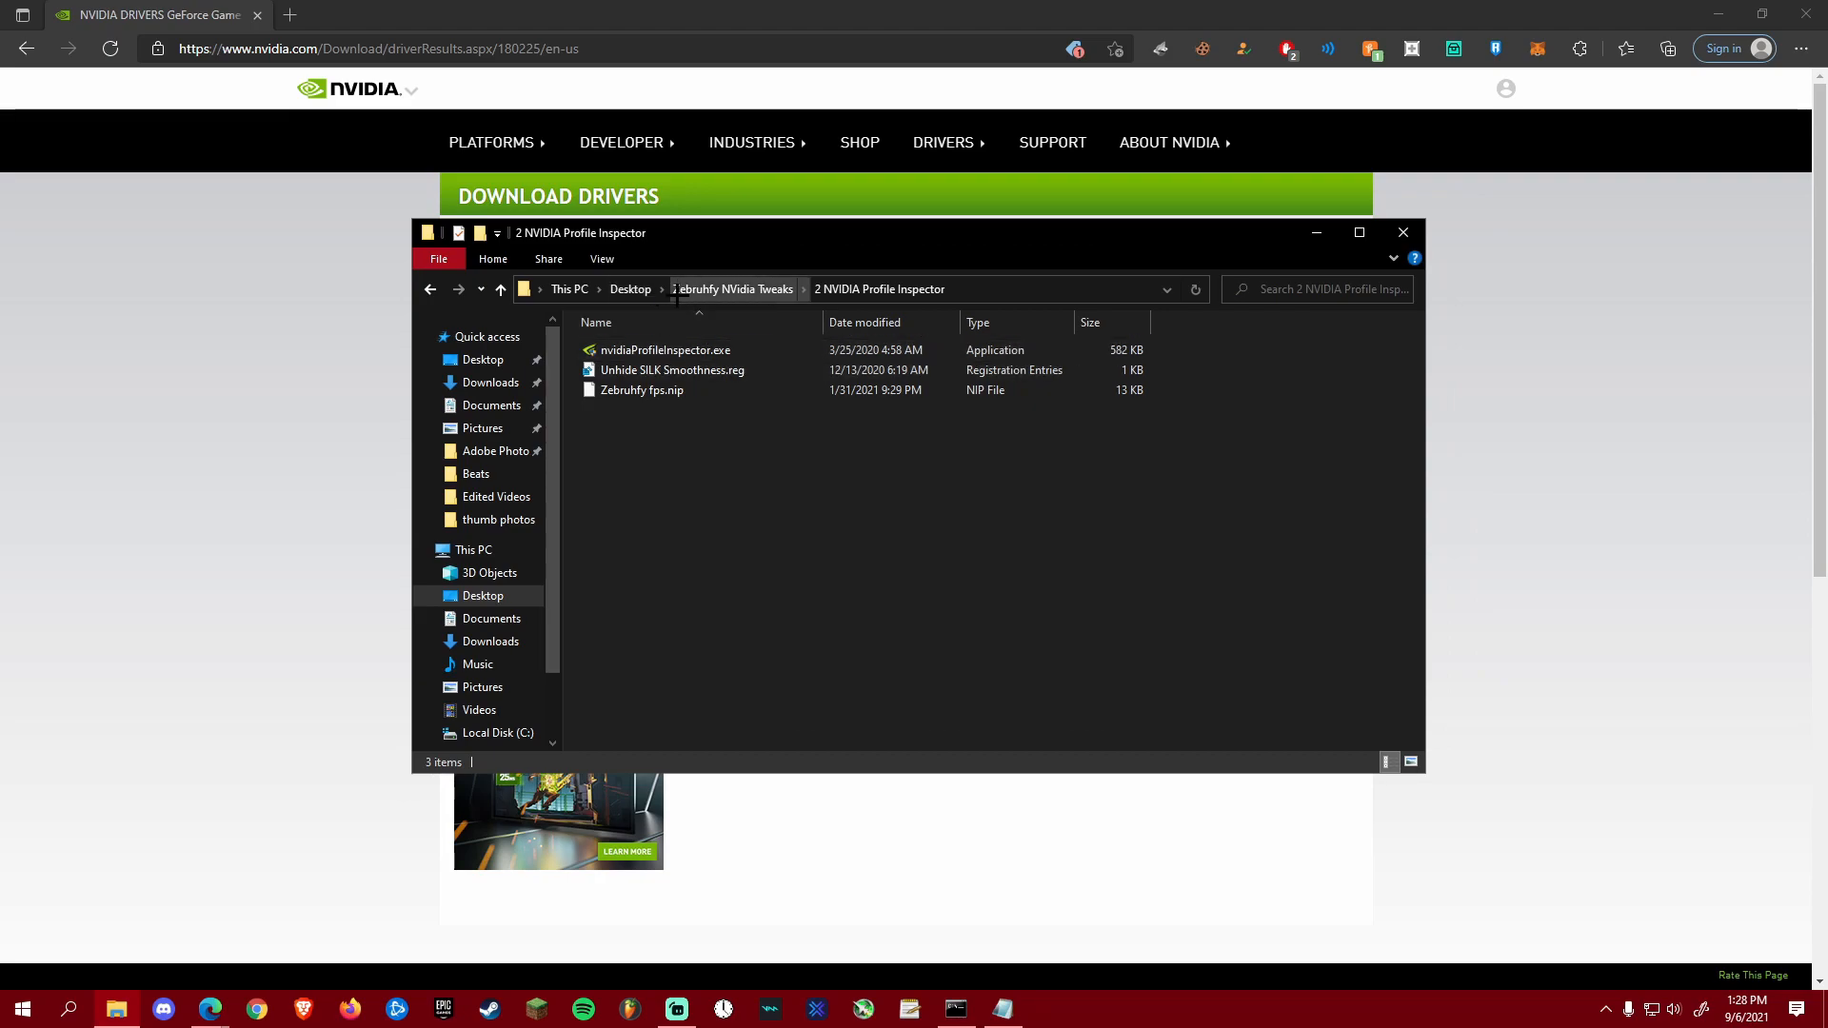
pyautogui.click(733, 289)
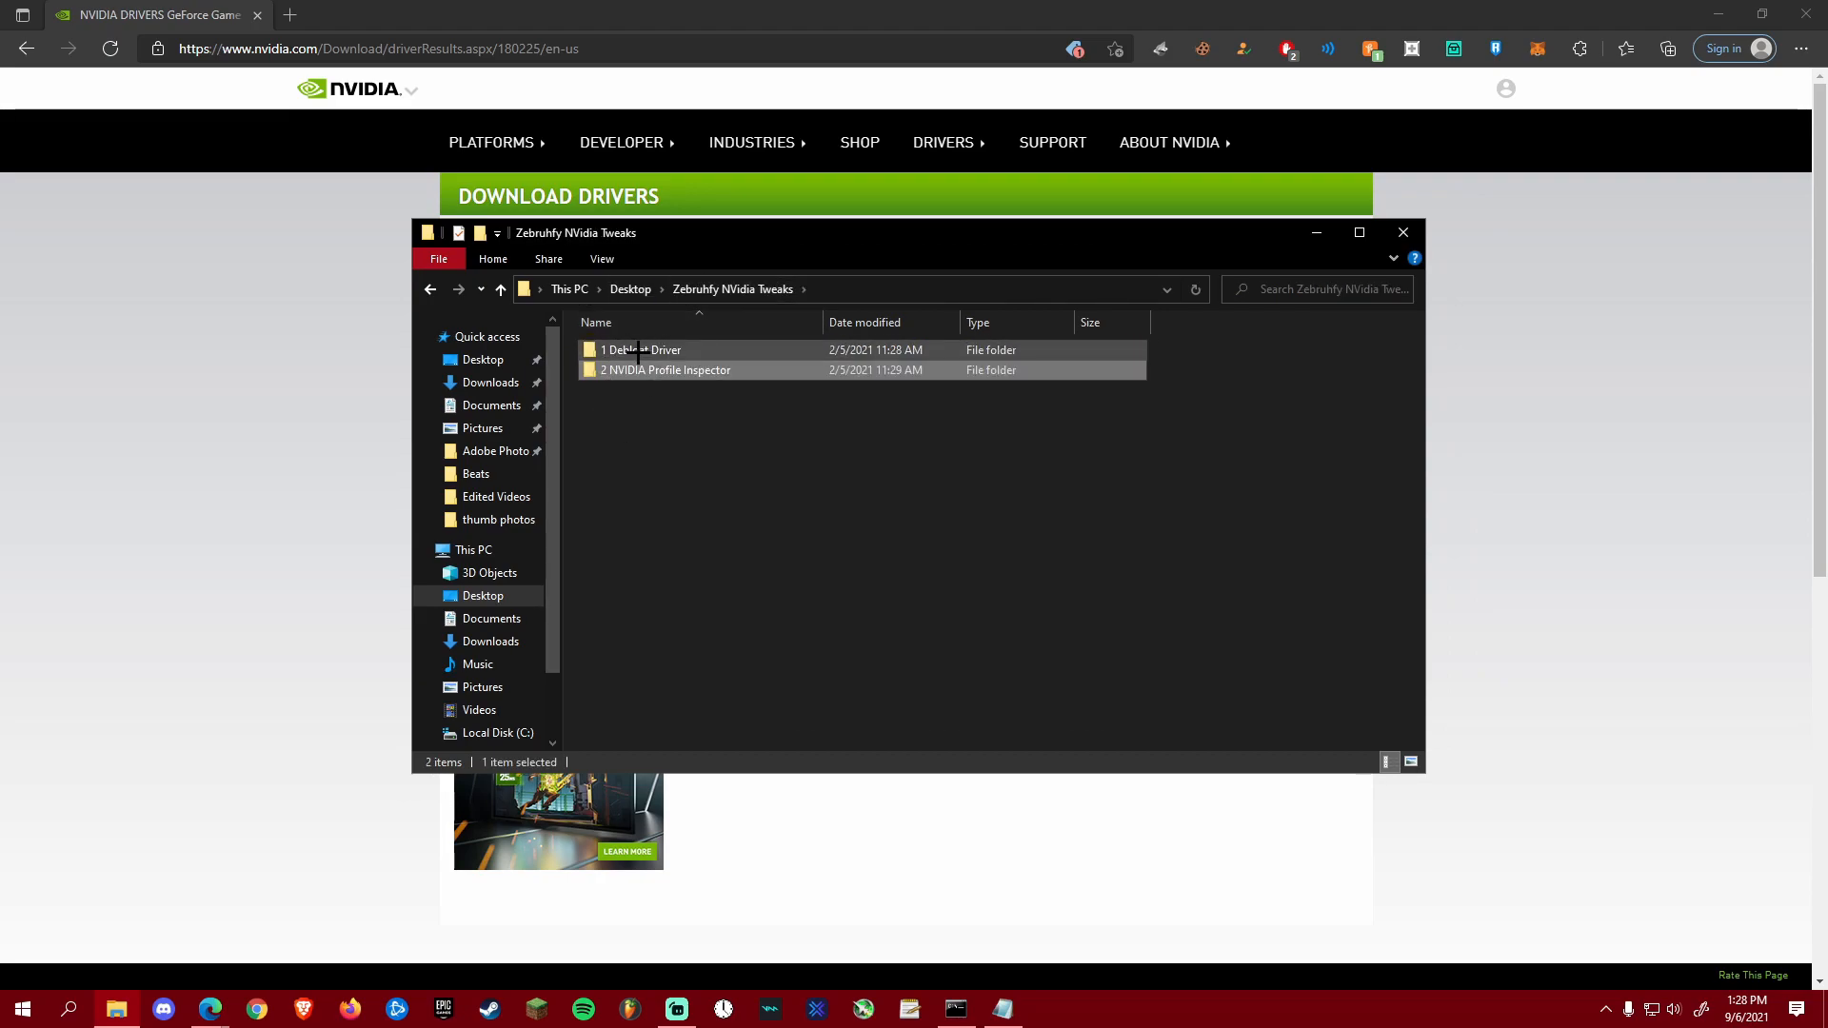
pyautogui.click(646, 457)
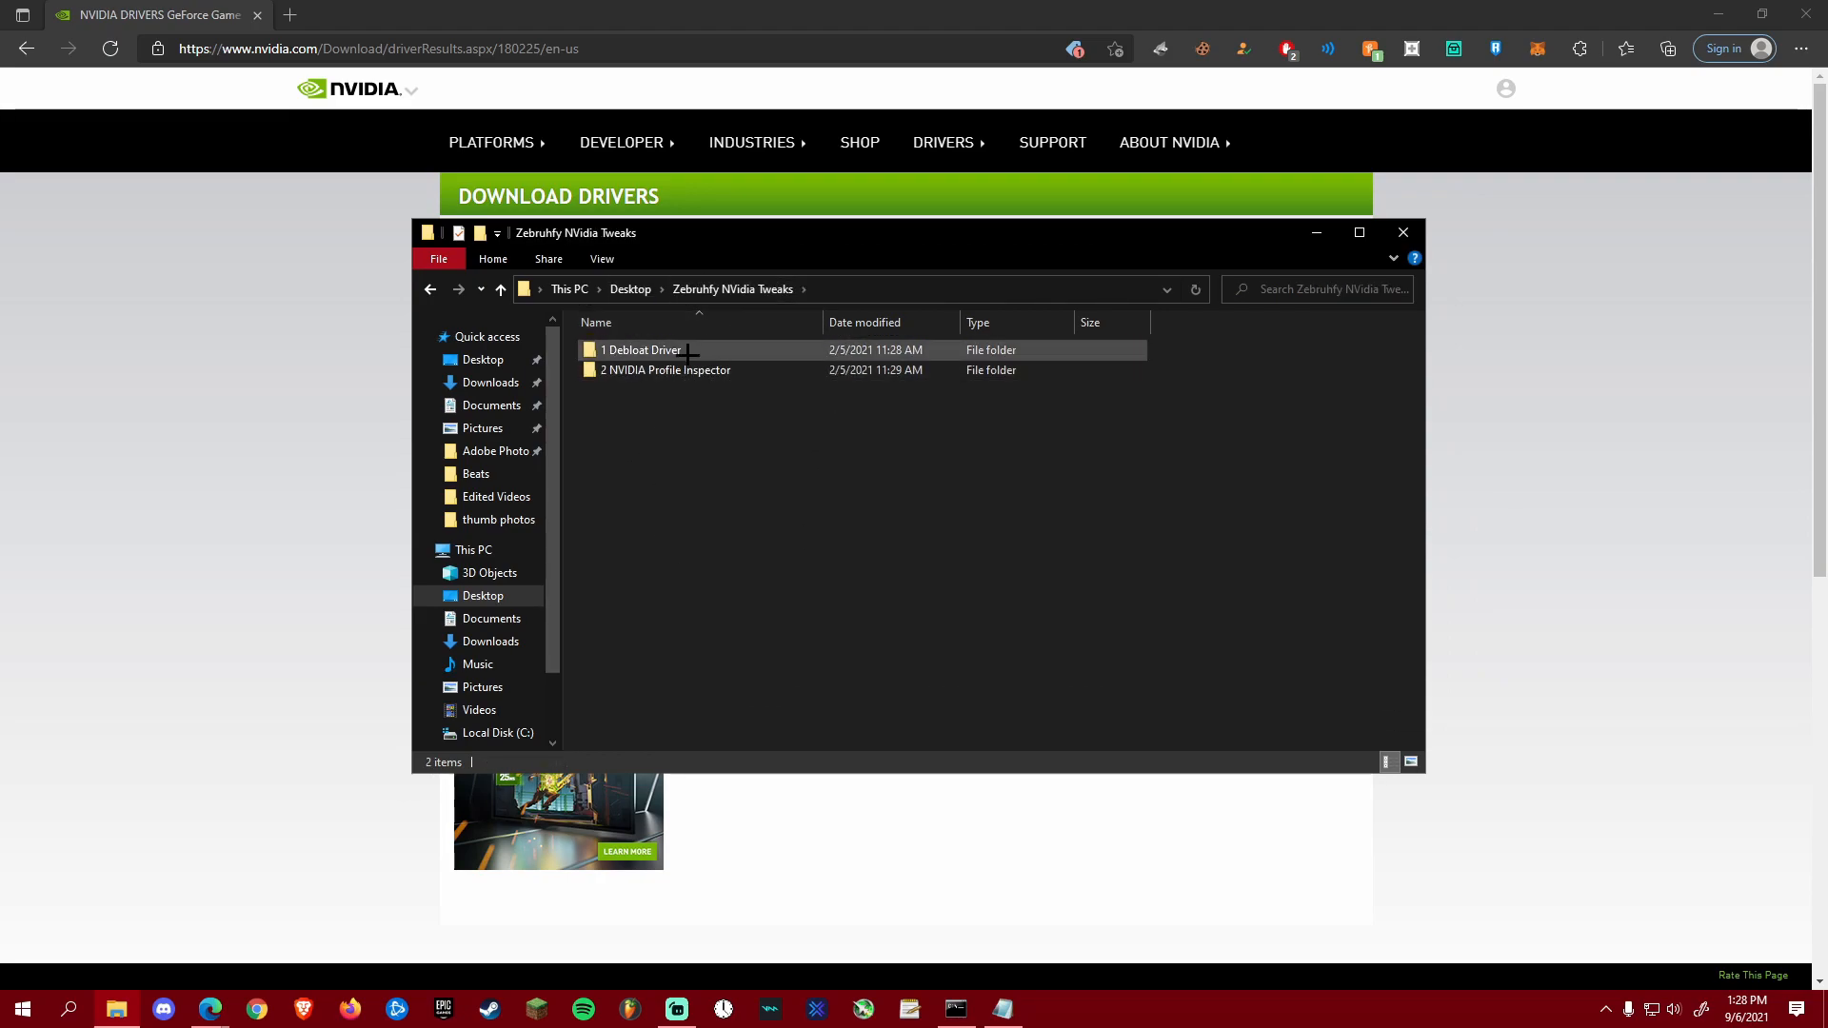
pyautogui.doubleClick(665, 350)
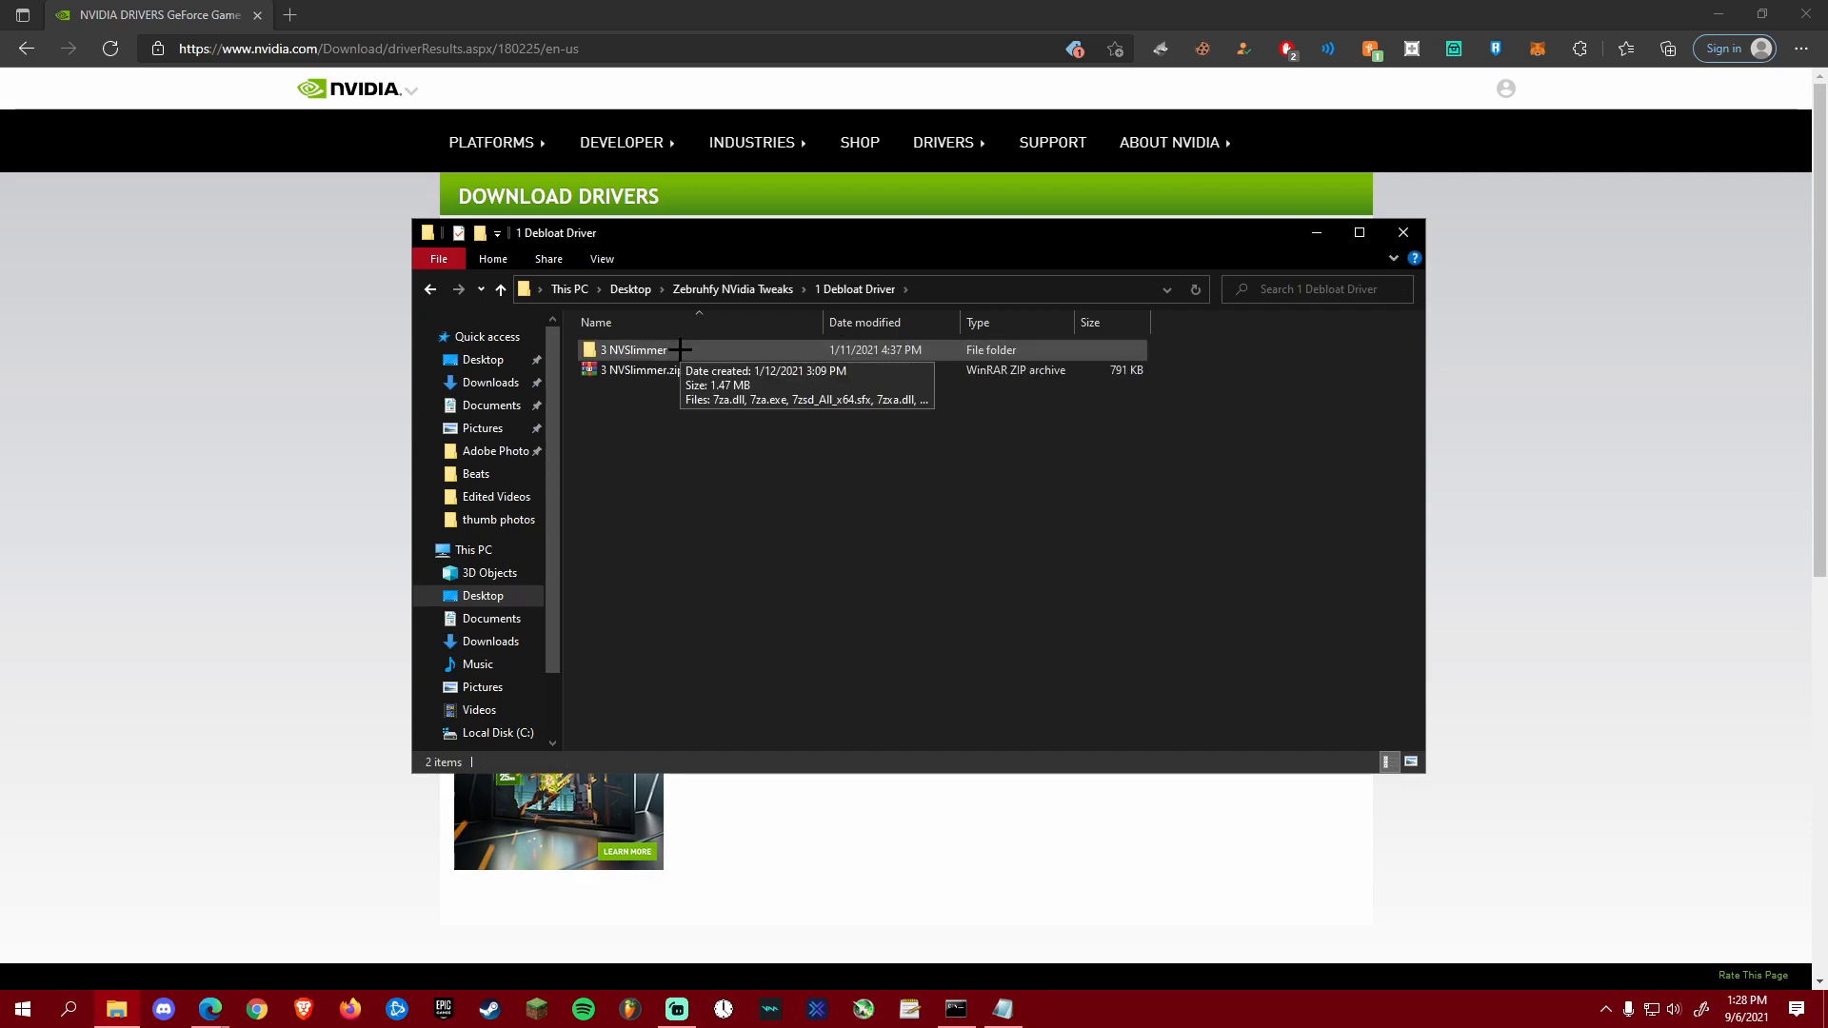
pyautogui.doubleClick(678, 350)
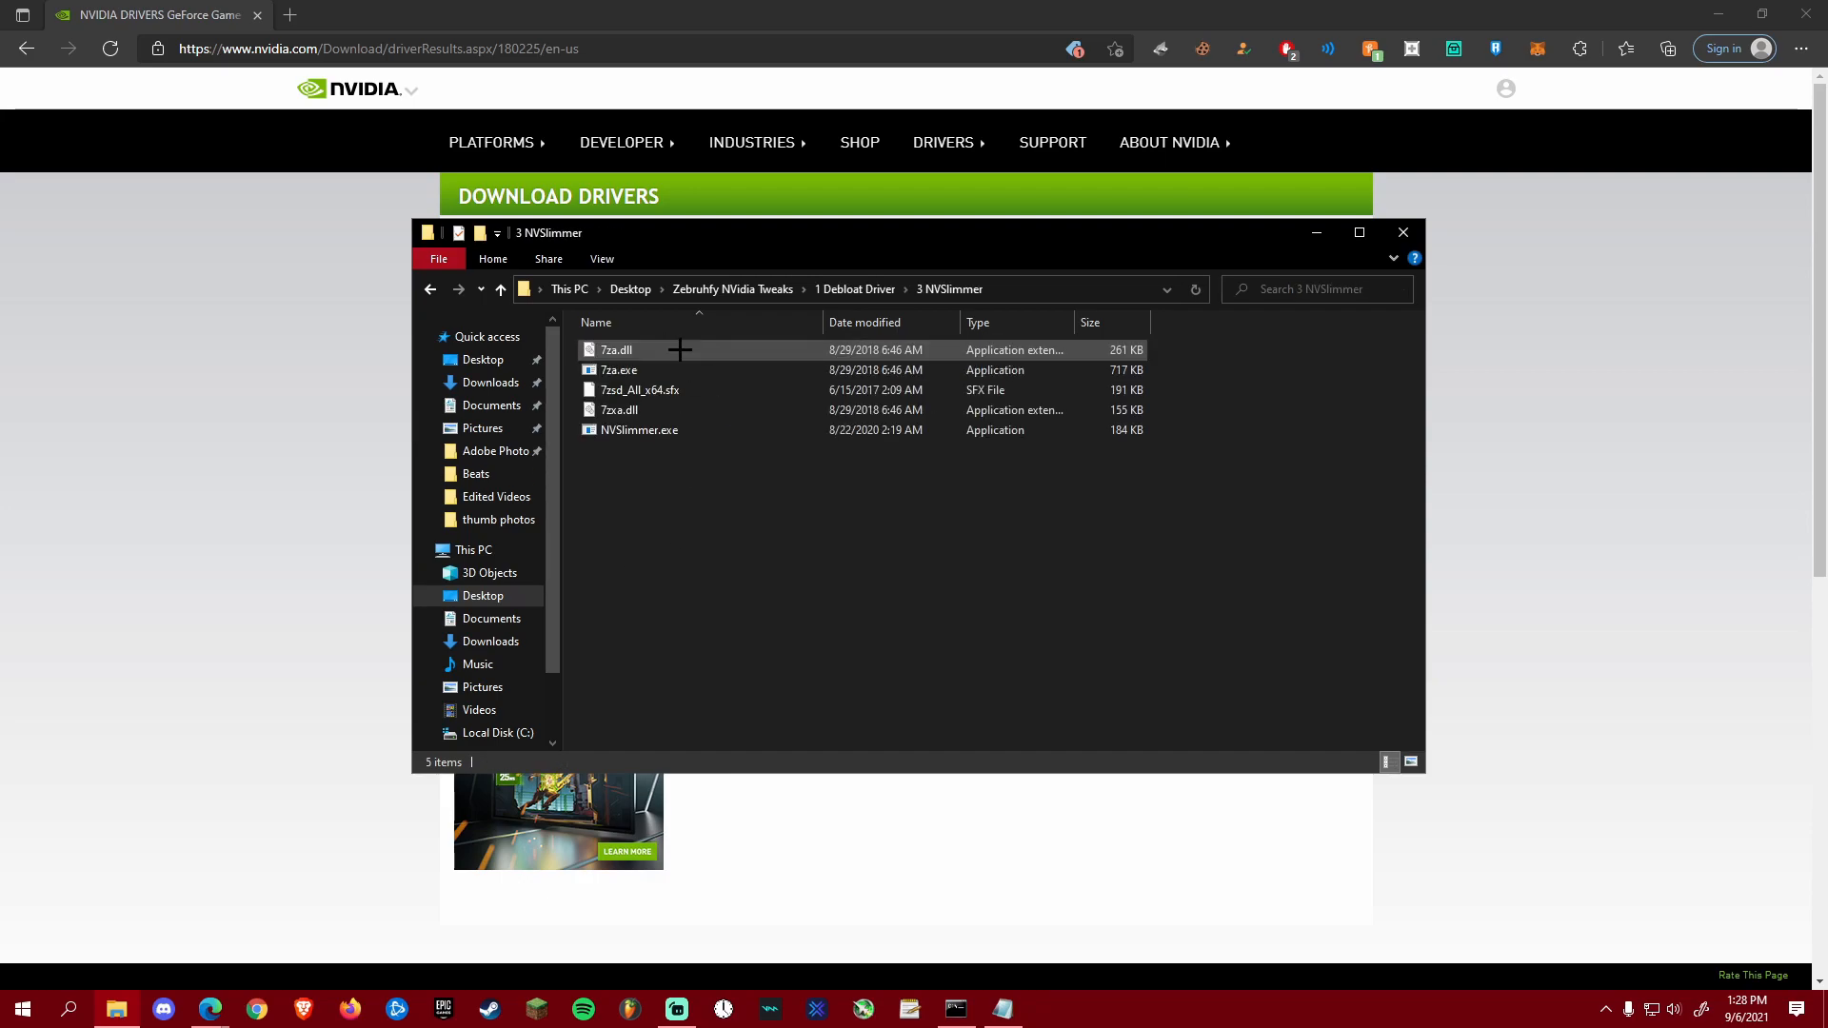
# Step: Run NVSlimmer.exe as administrator
pyautogui.rightClick(674, 431)
pyautogui.click(600, 448)
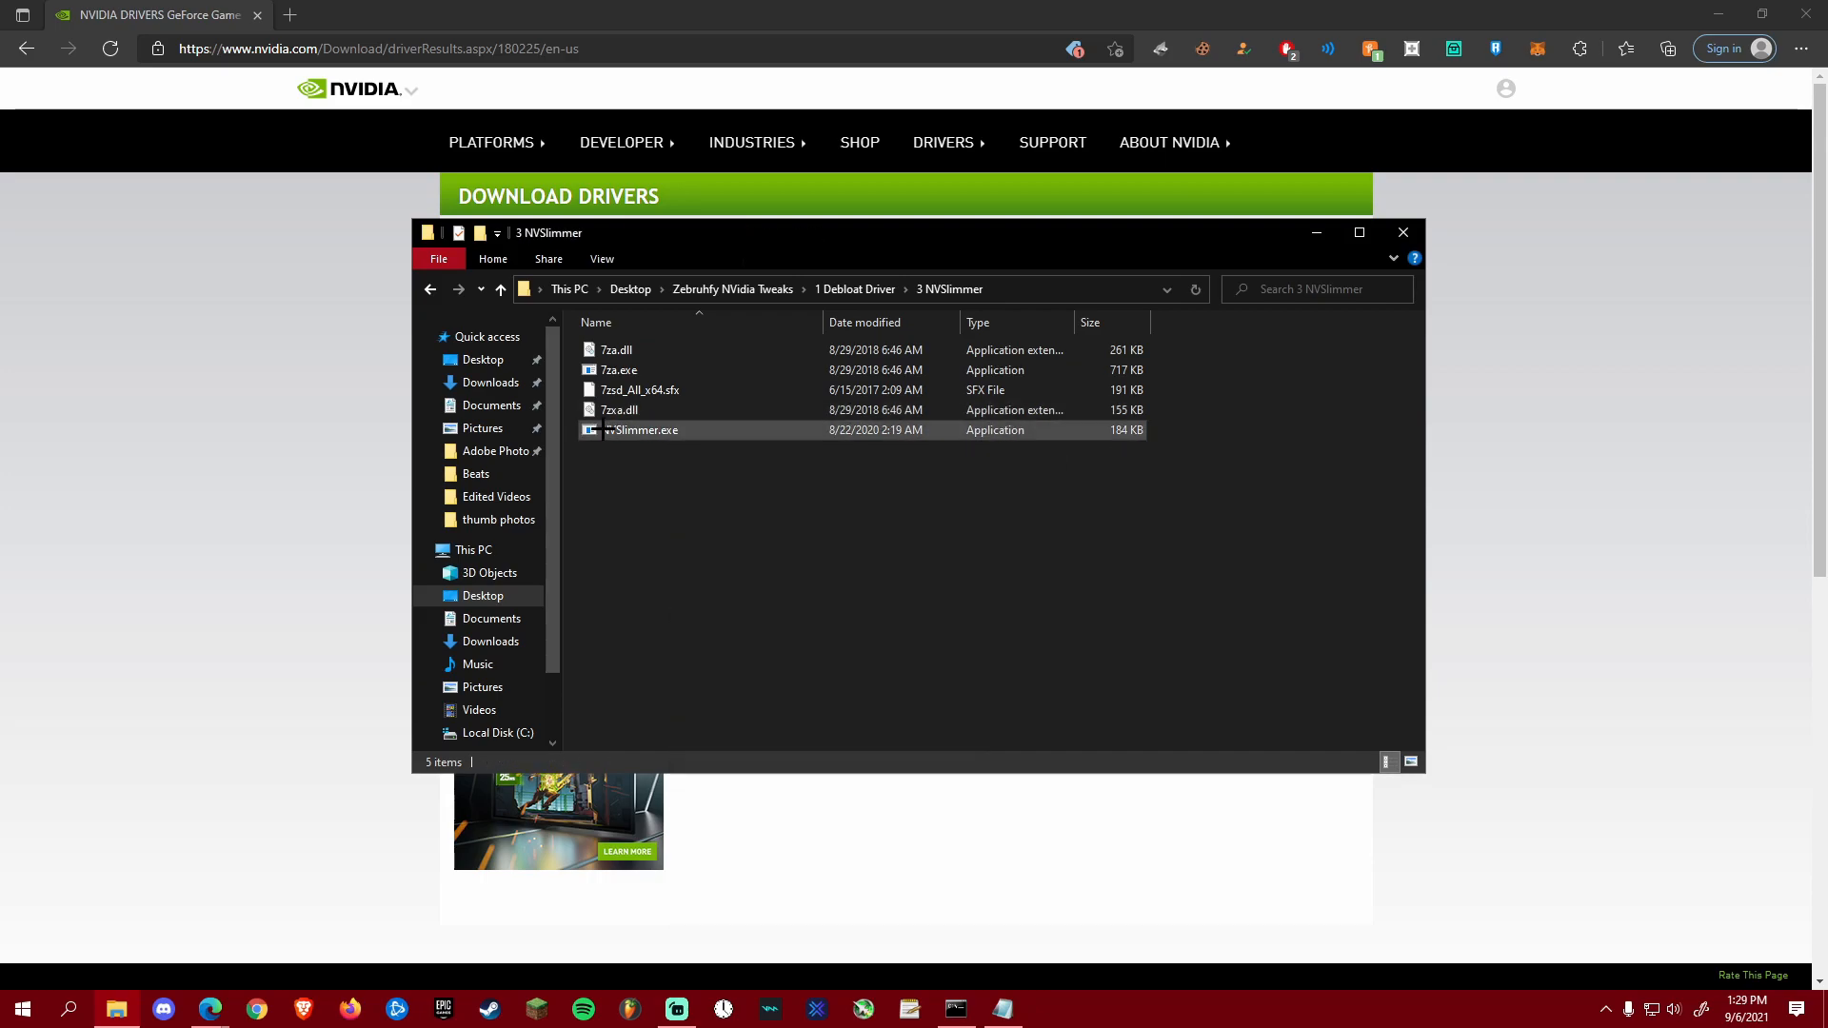
pyautogui.click(636, 431)
pyautogui.rightClick(619, 433)
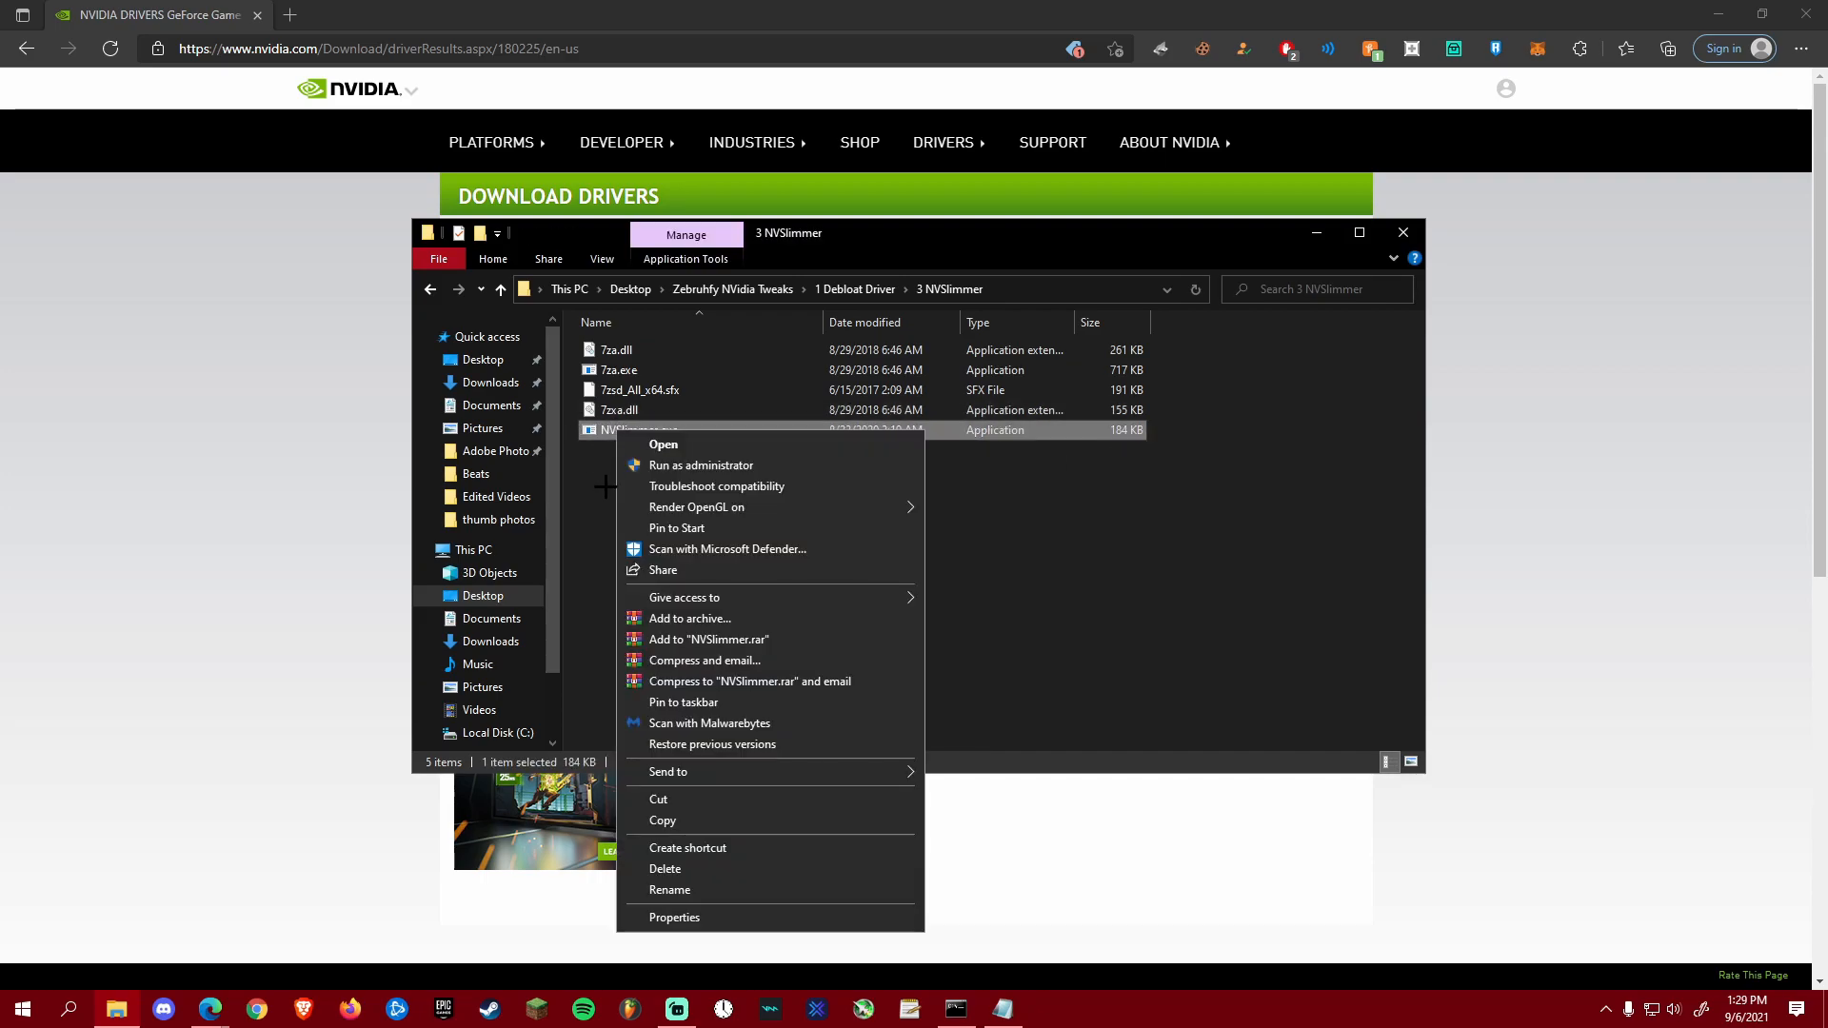
pyautogui.click(683, 463)
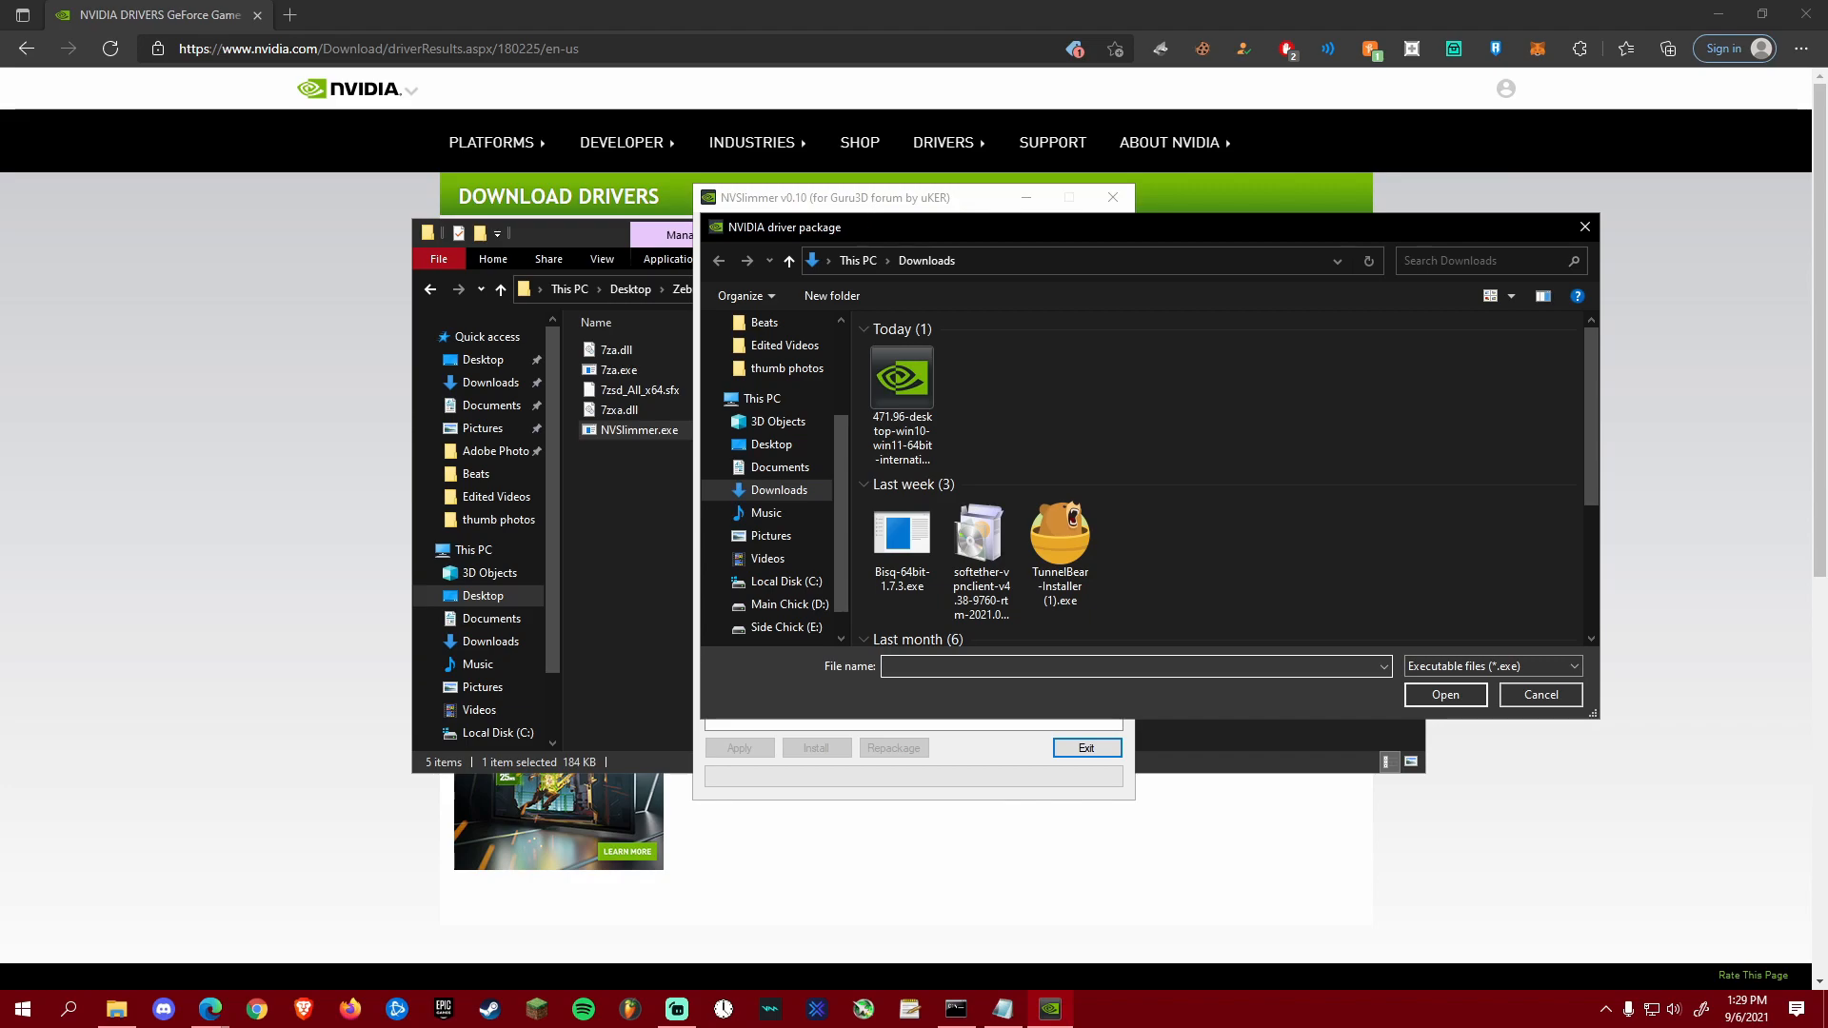
# Step: Load the driver package 471.96-desktop-win10-win11-64bit-international-dch-whql.exe from Downloads and dismiss the unrecognized-folders warning
pyautogui.moveTo(864, 226); pyautogui.dragTo(776, 443)
pyautogui.moveTo(1001, 451); pyautogui.dragTo(861, 222)
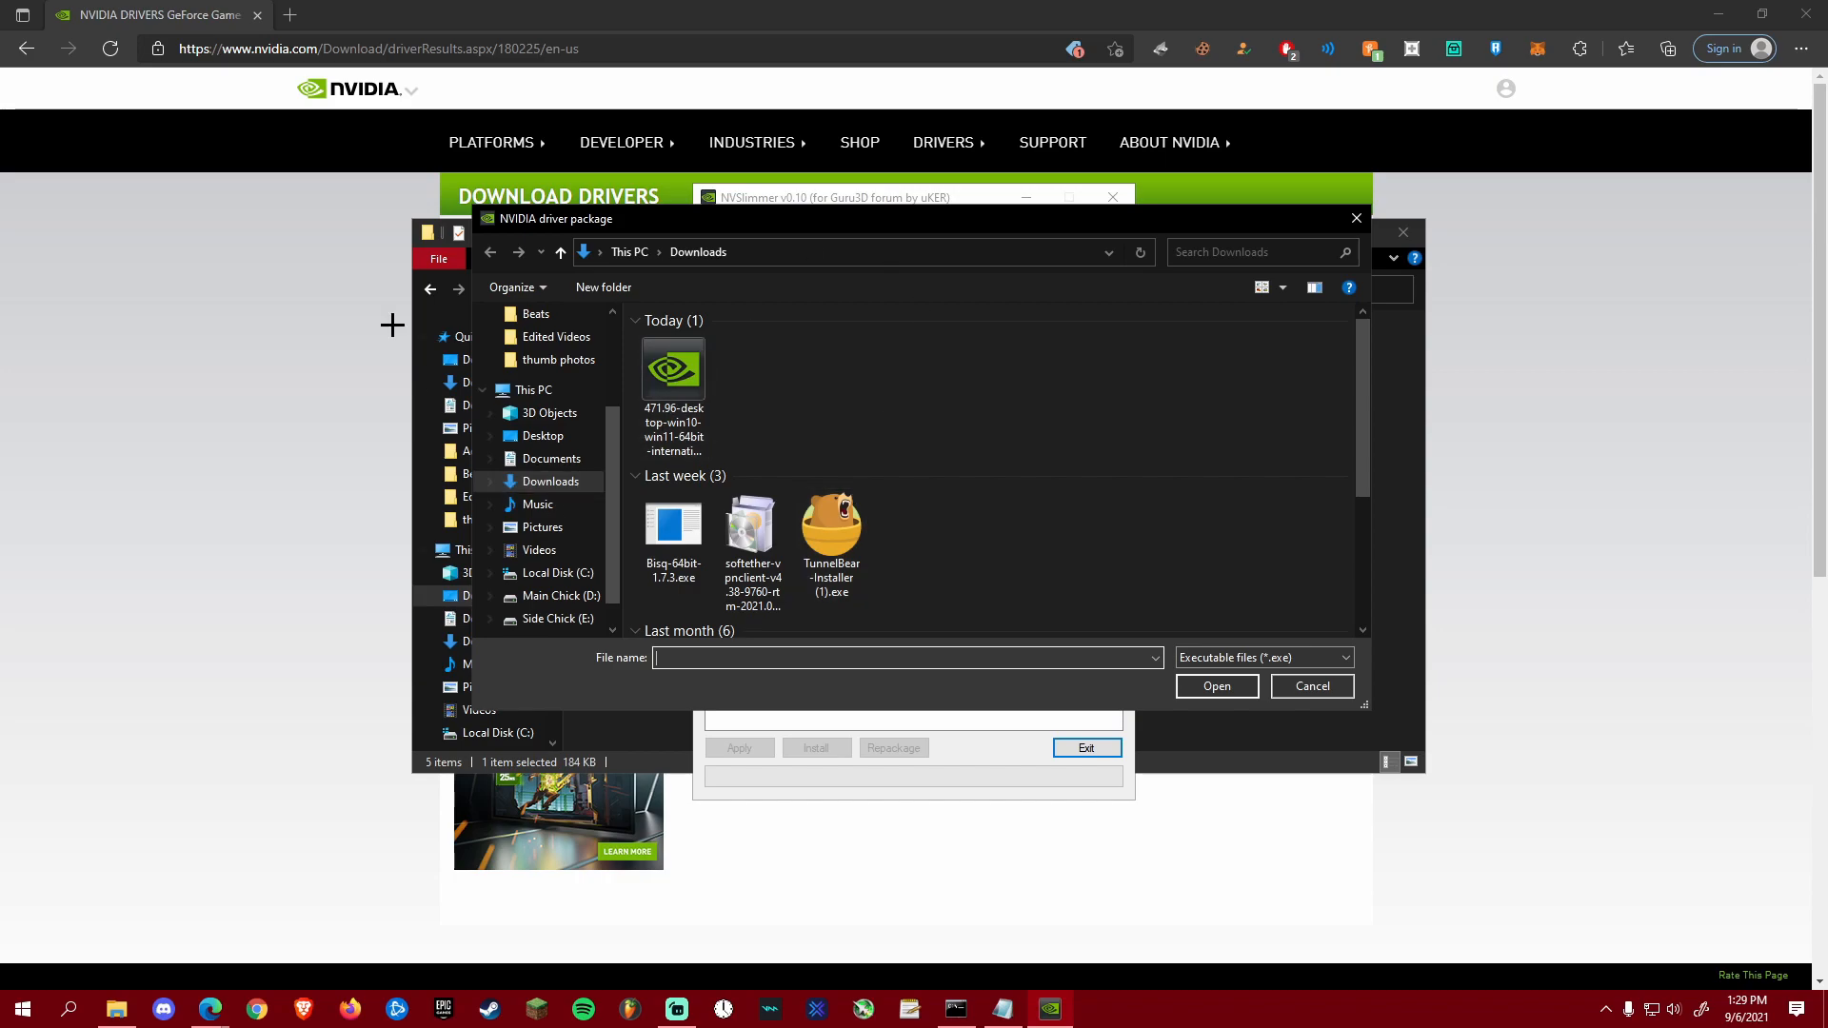
pyautogui.click(662, 419)
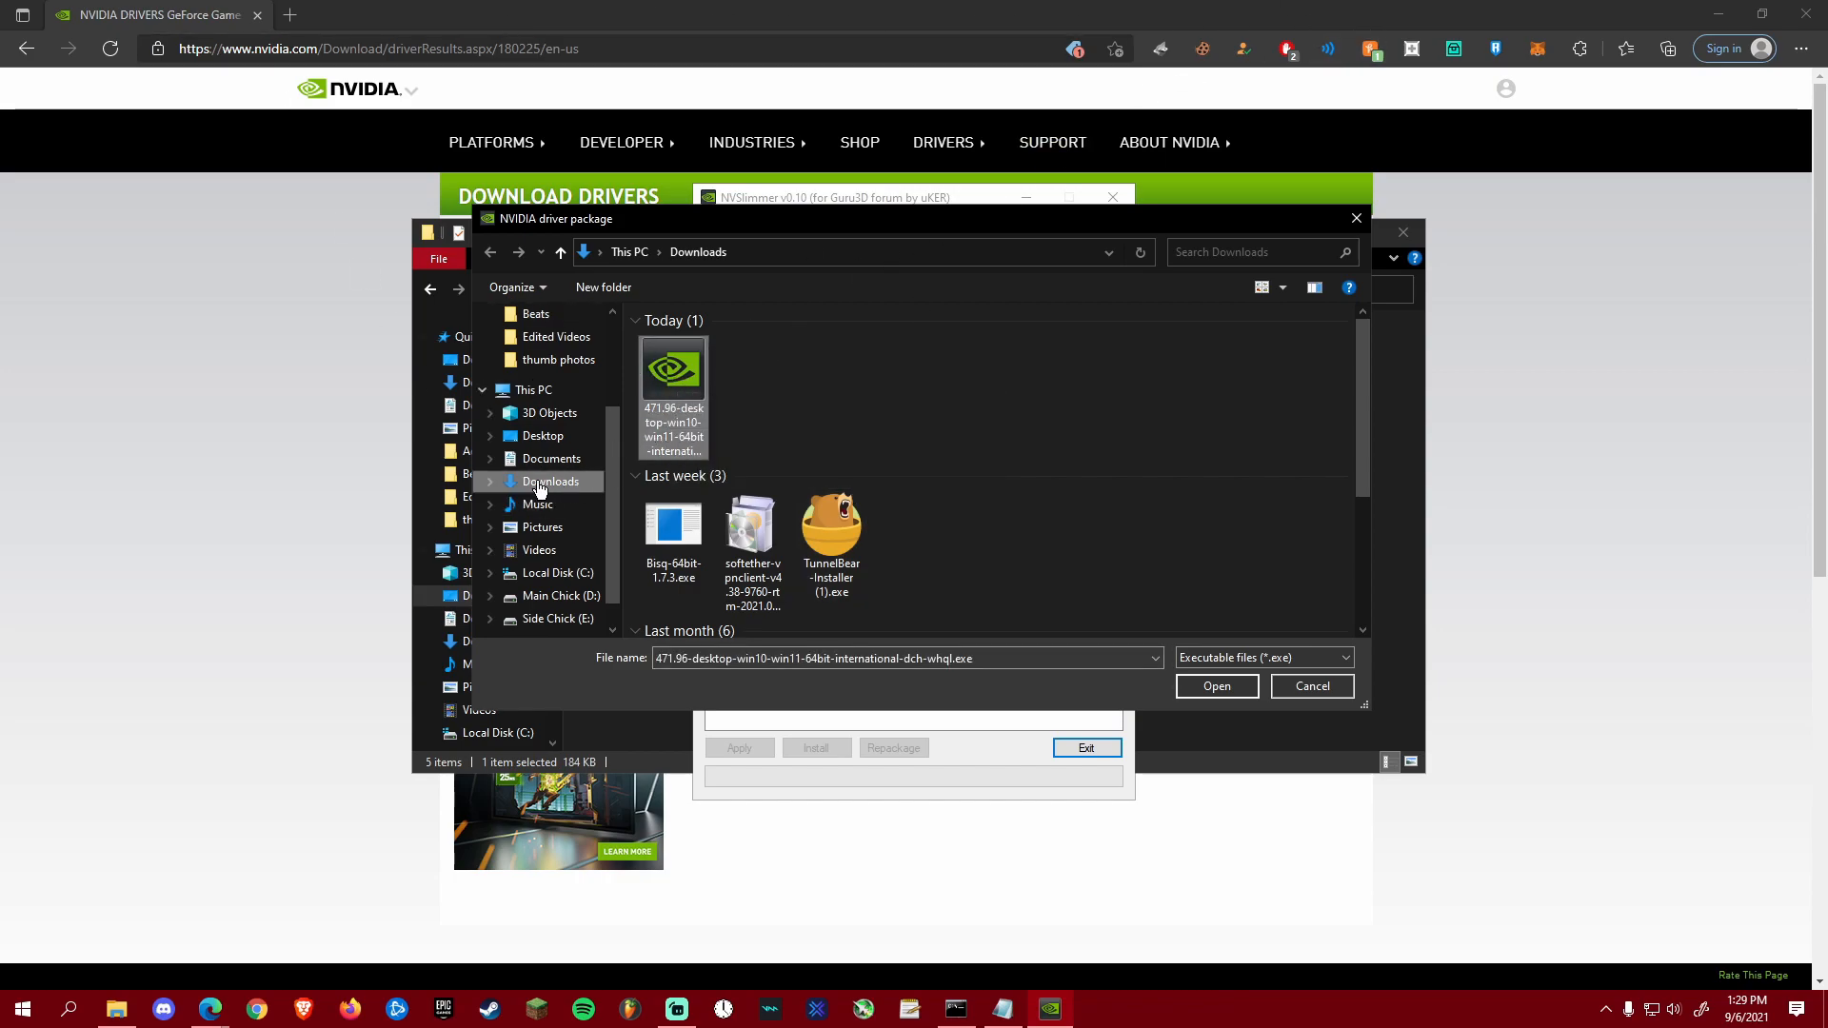
pyautogui.click(1216, 685)
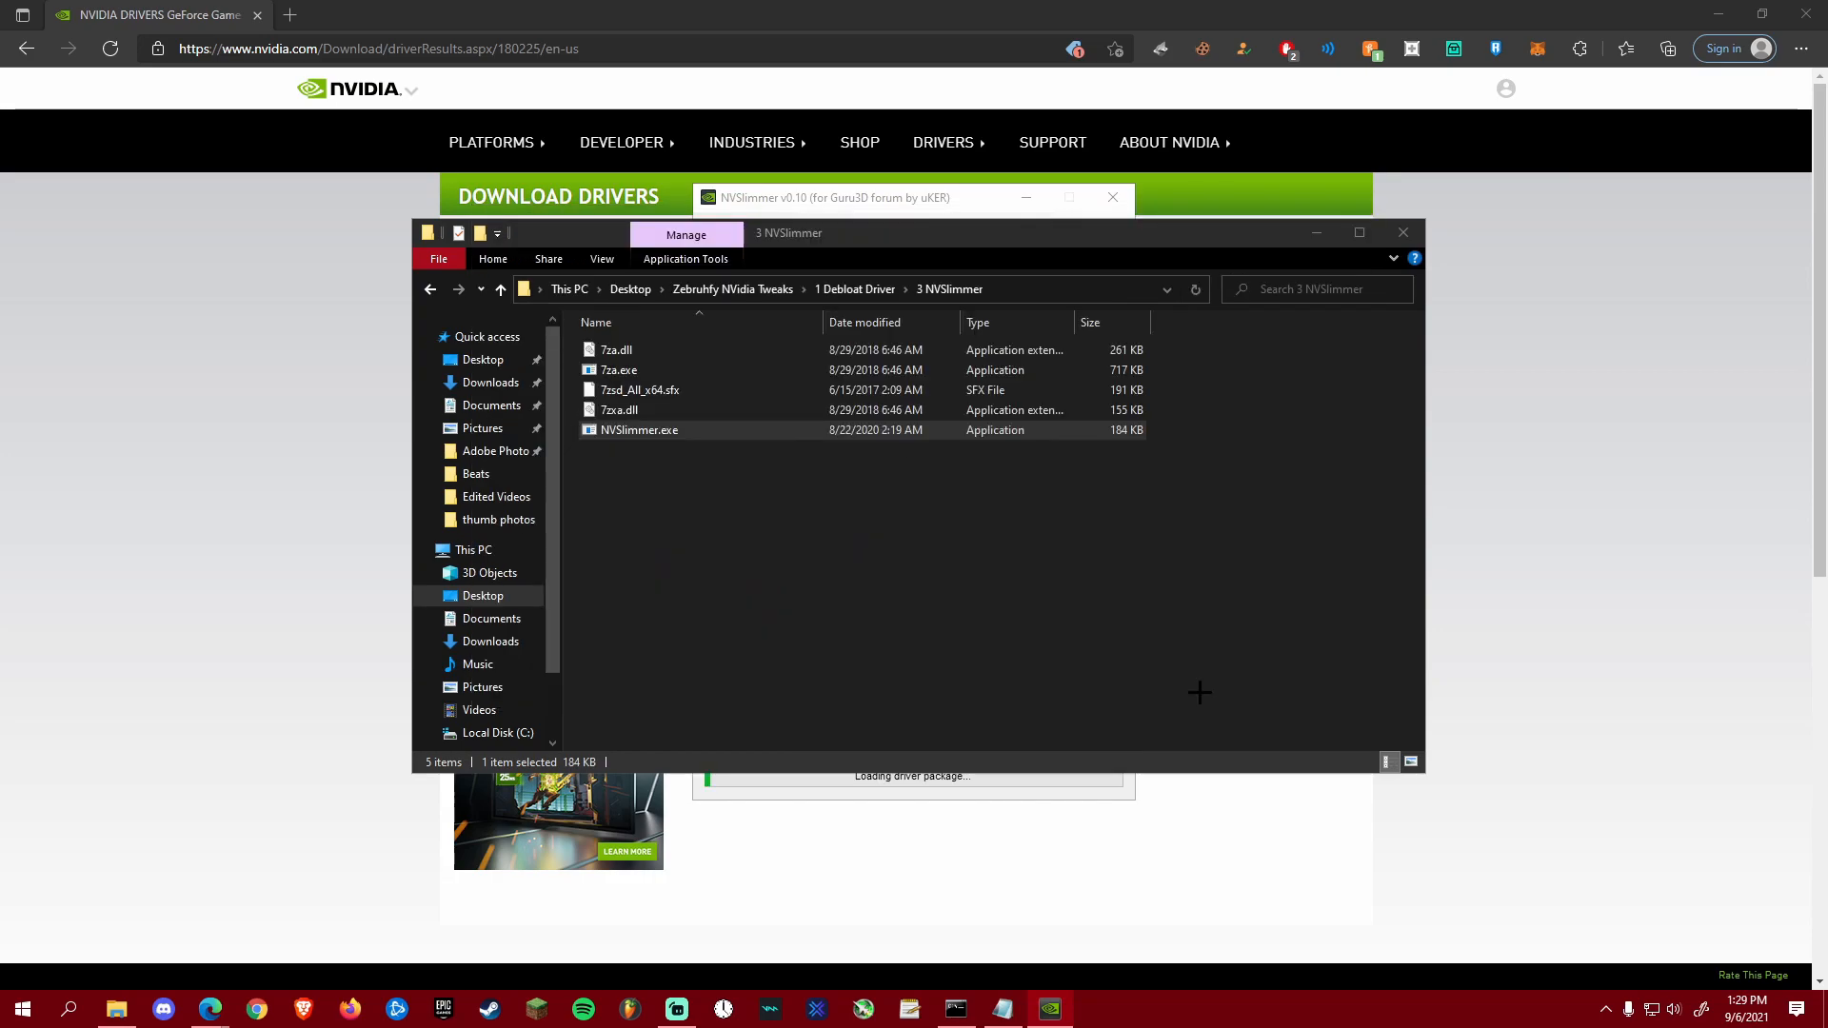
pyautogui.click(814, 790)
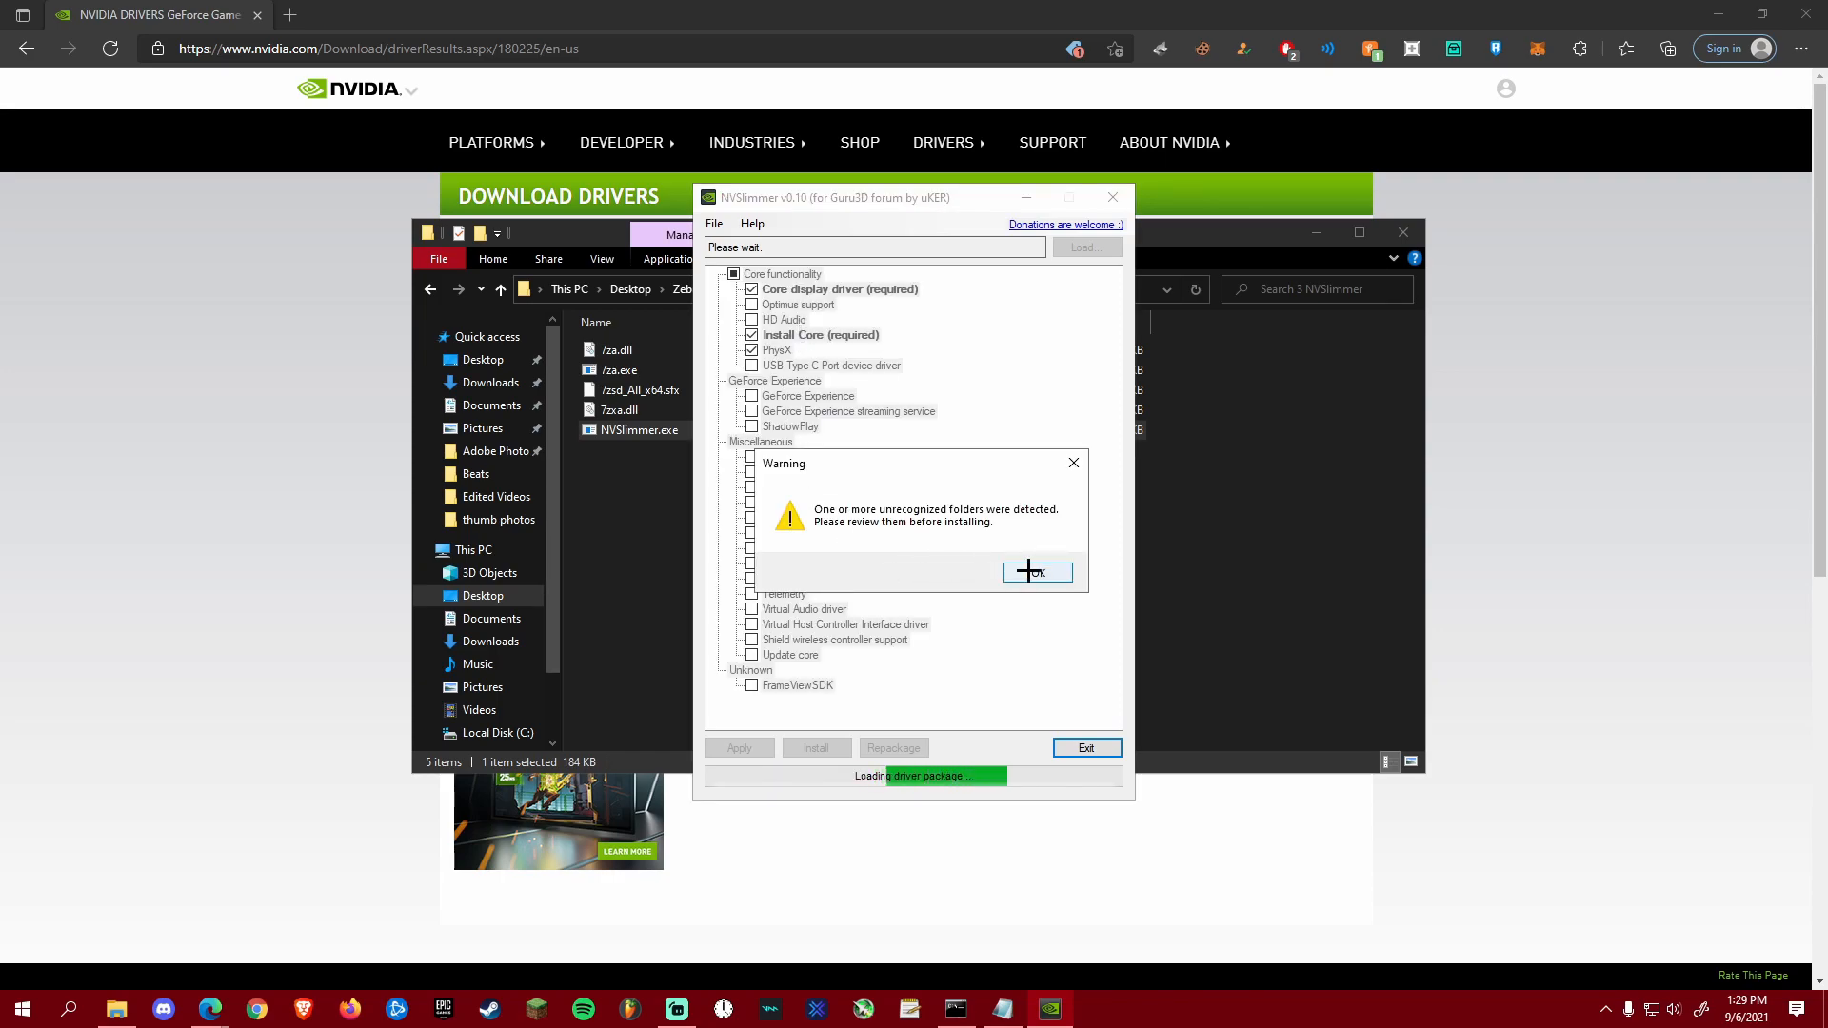
pyautogui.click(1028, 569)
# Step: Exclude PhysX and apply the selection, deleting every module except the required display driver and Install Core
pyautogui.click(752, 350)
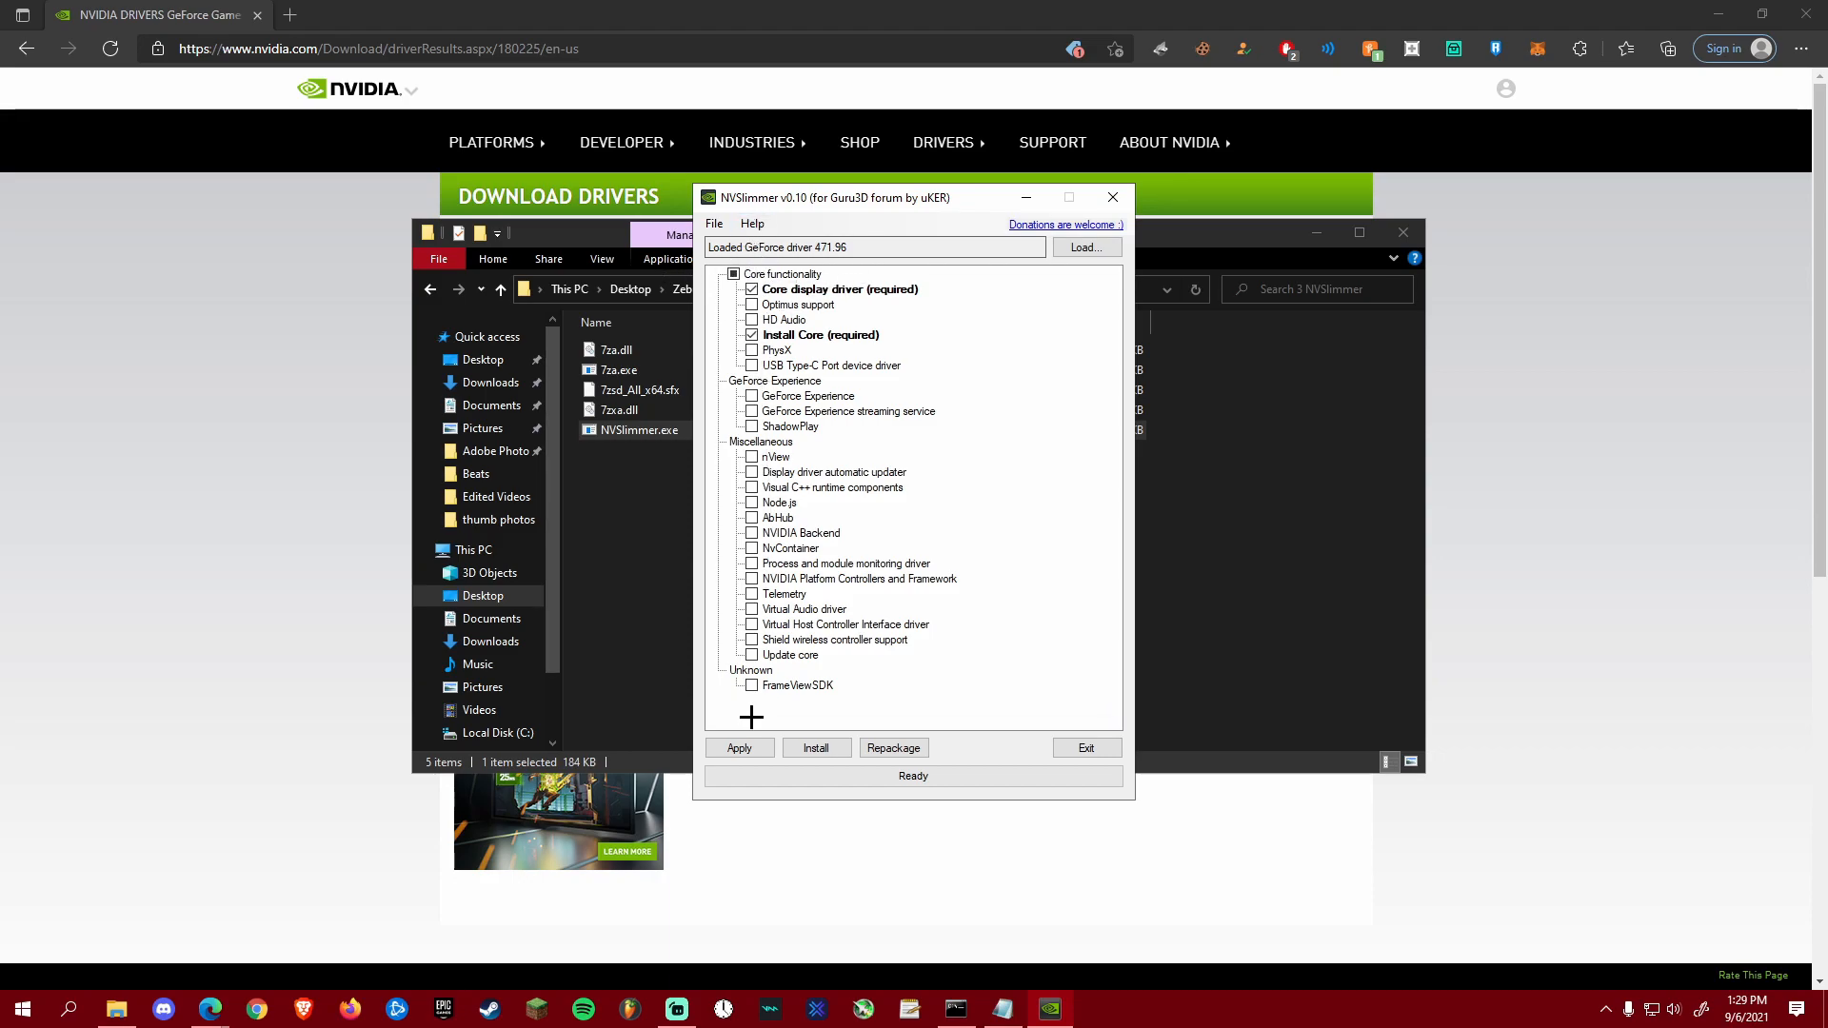
pyautogui.click(741, 747)
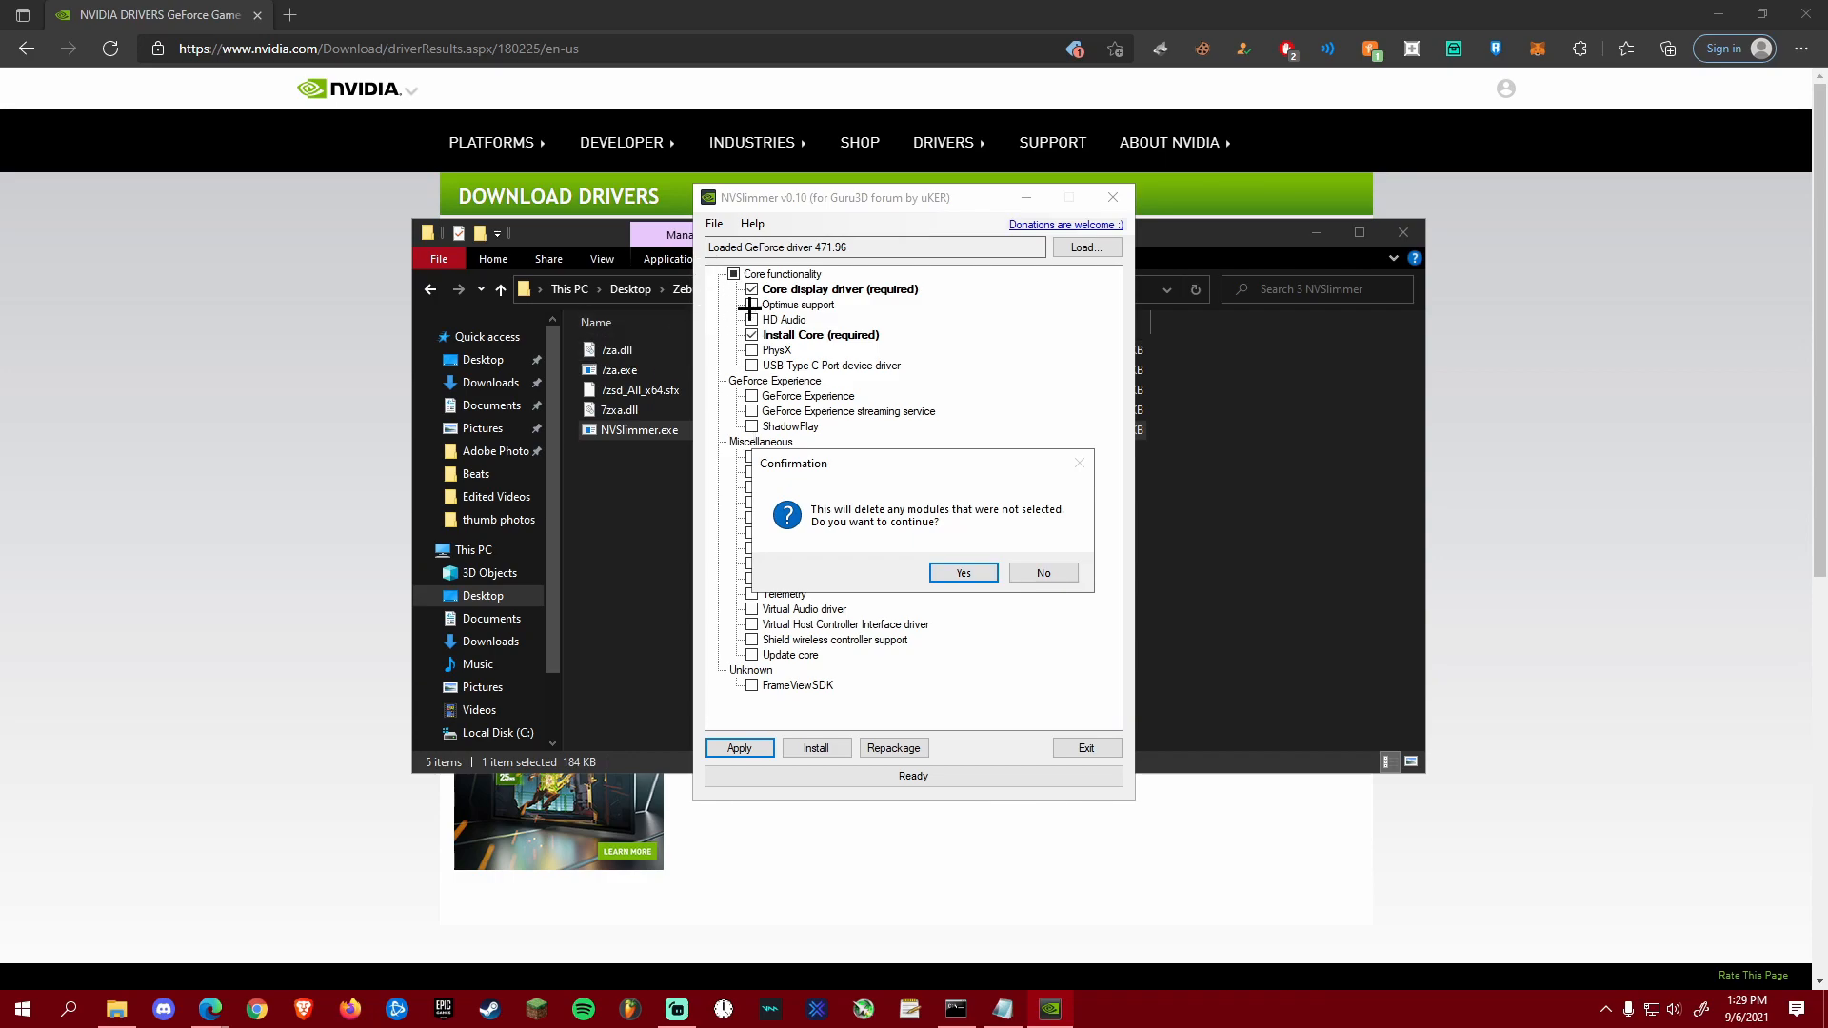
pyautogui.click(962, 572)
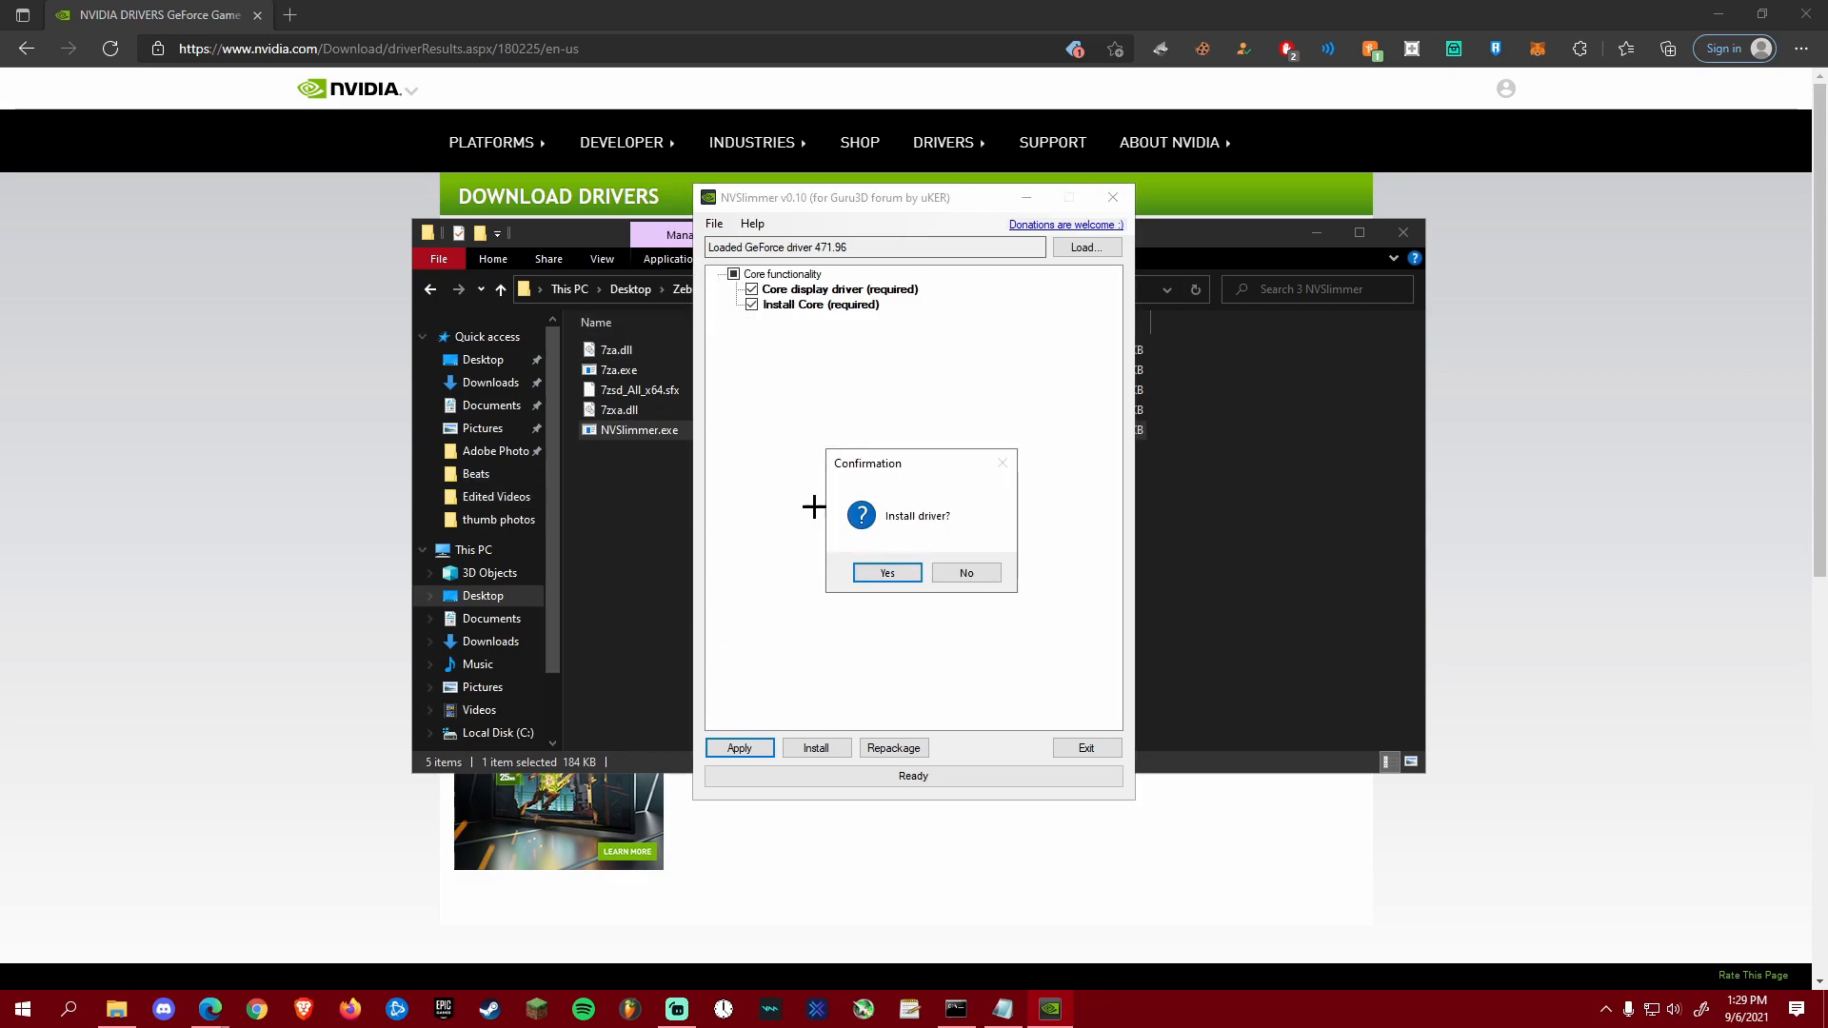
# Step: Decline the driver installation and close NVSlimmer
pyautogui.click(983, 571)
pyautogui.click(1117, 197)
pyautogui.click(1096, 480)
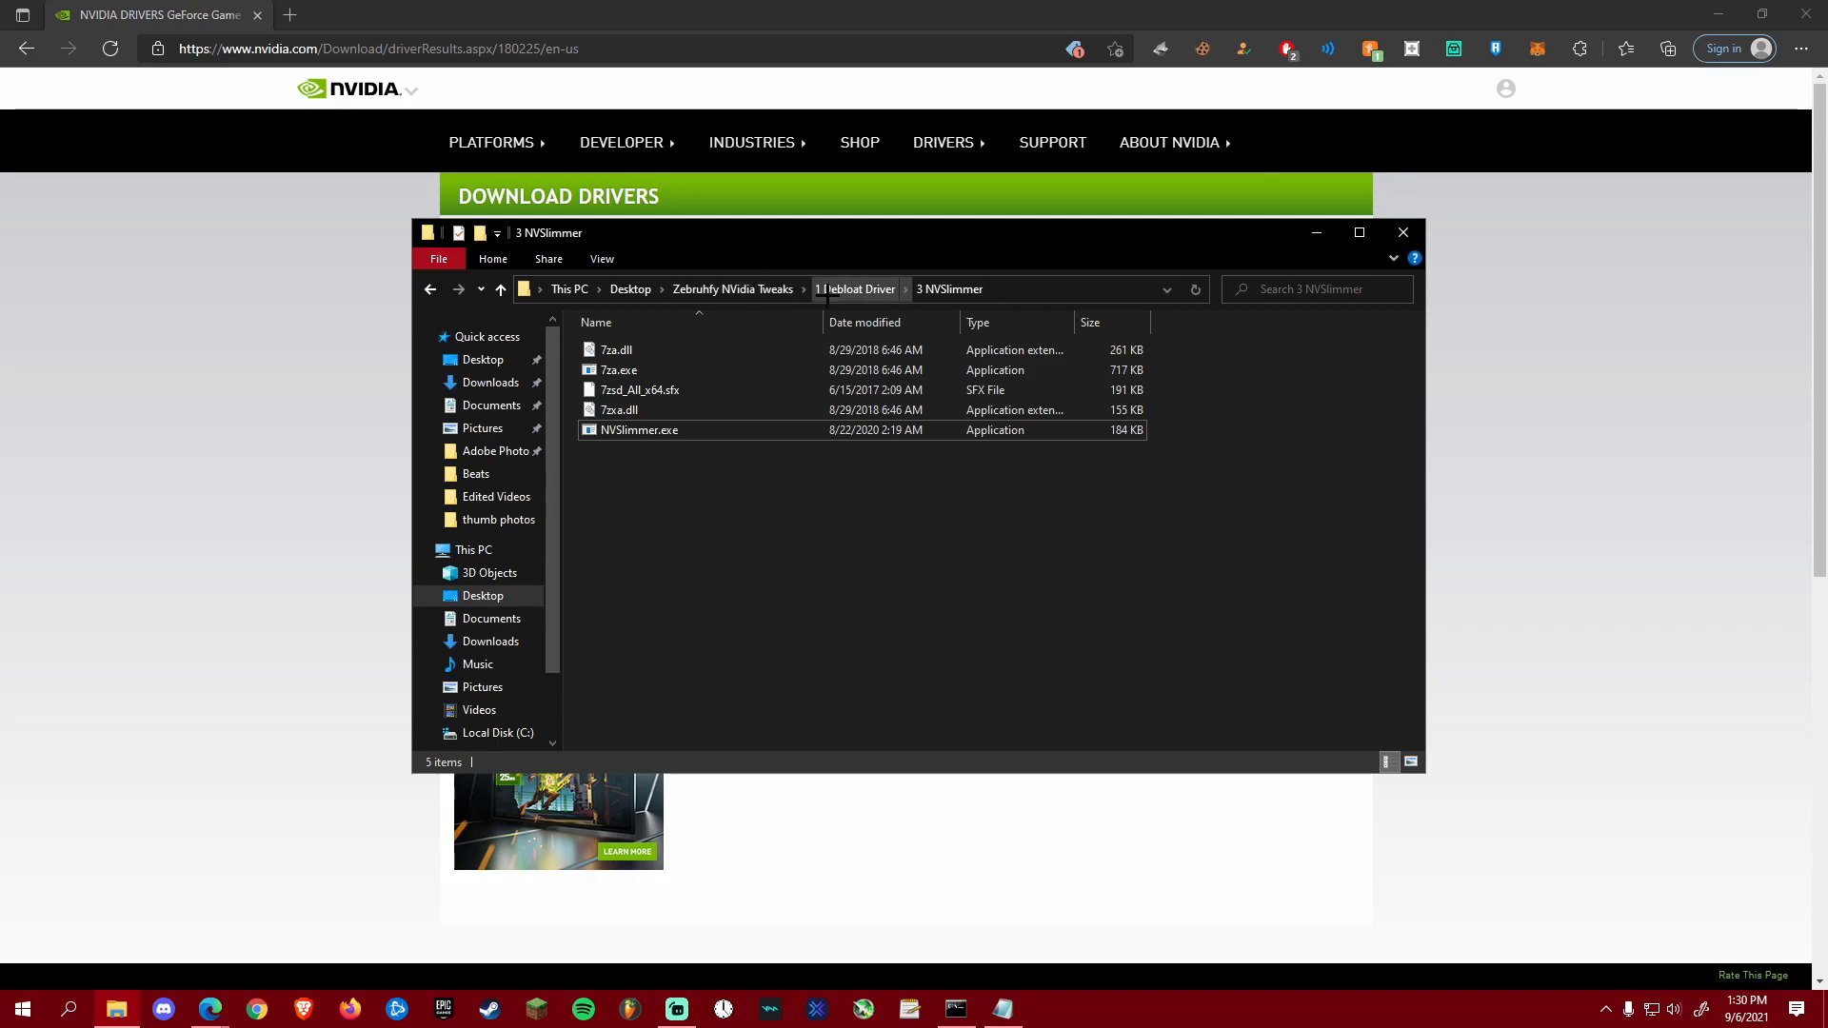
# Step: Merge Unhide SILK Smoothness.reg from the 2 NVIDIA Profile Inspector folder into the registry
pyautogui.click(755, 289)
pyautogui.doubleClick(812, 371)
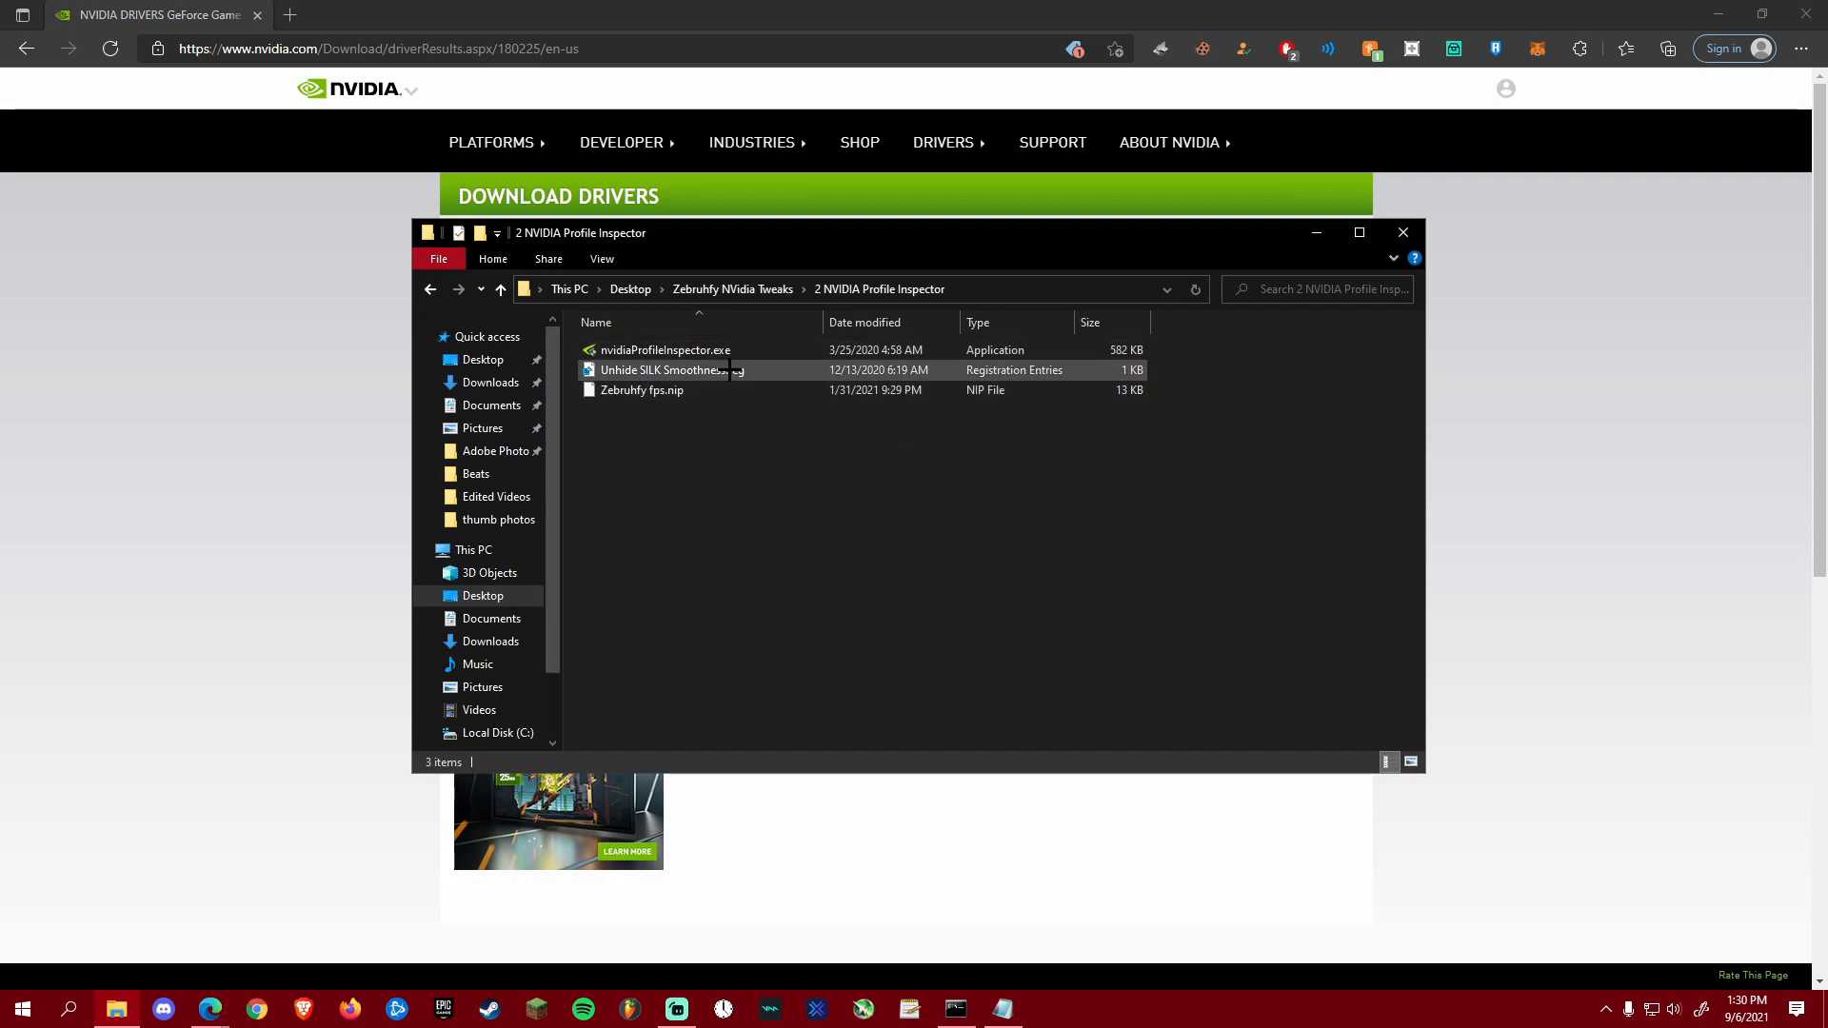
pyautogui.doubleClick(729, 369)
pyautogui.click(1056, 531)
pyautogui.click(1108, 514)
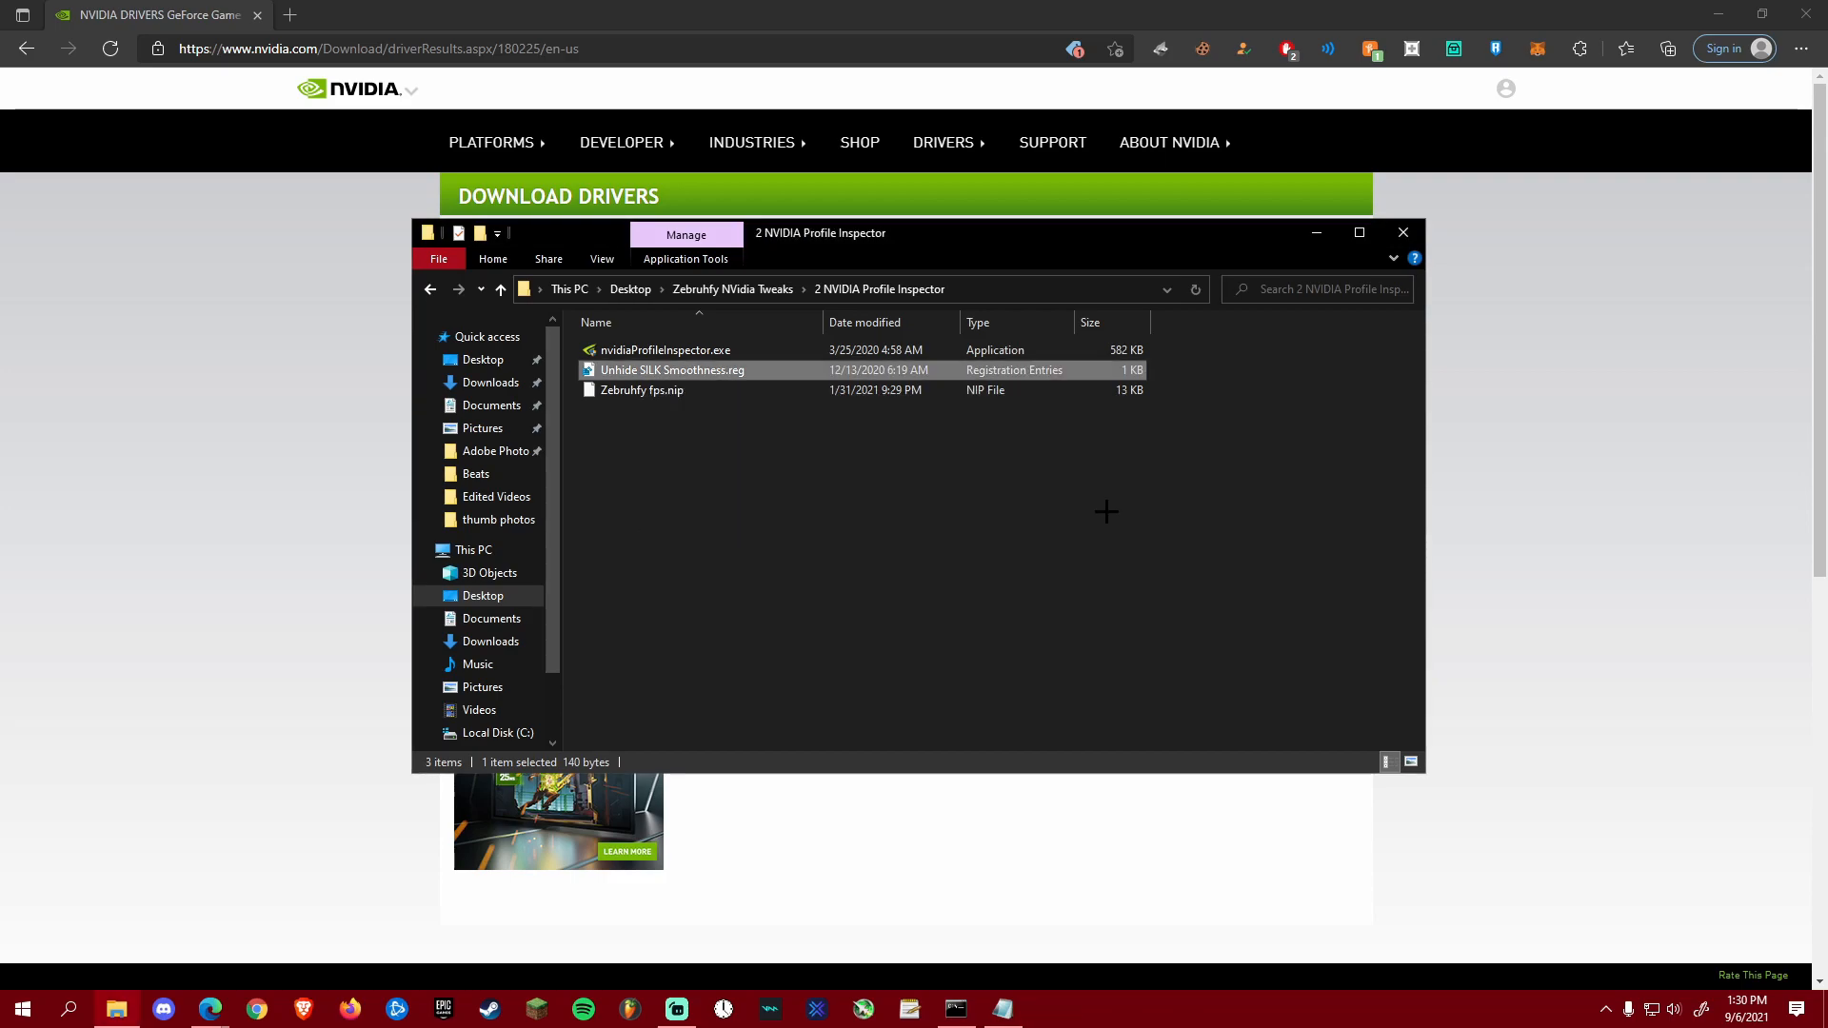
# Step: Launch nvidiaProfileInspector.exe, import the Zebruhfy fps.nip profile, and close the inspector and its folder
pyautogui.doubleClick(735, 350)
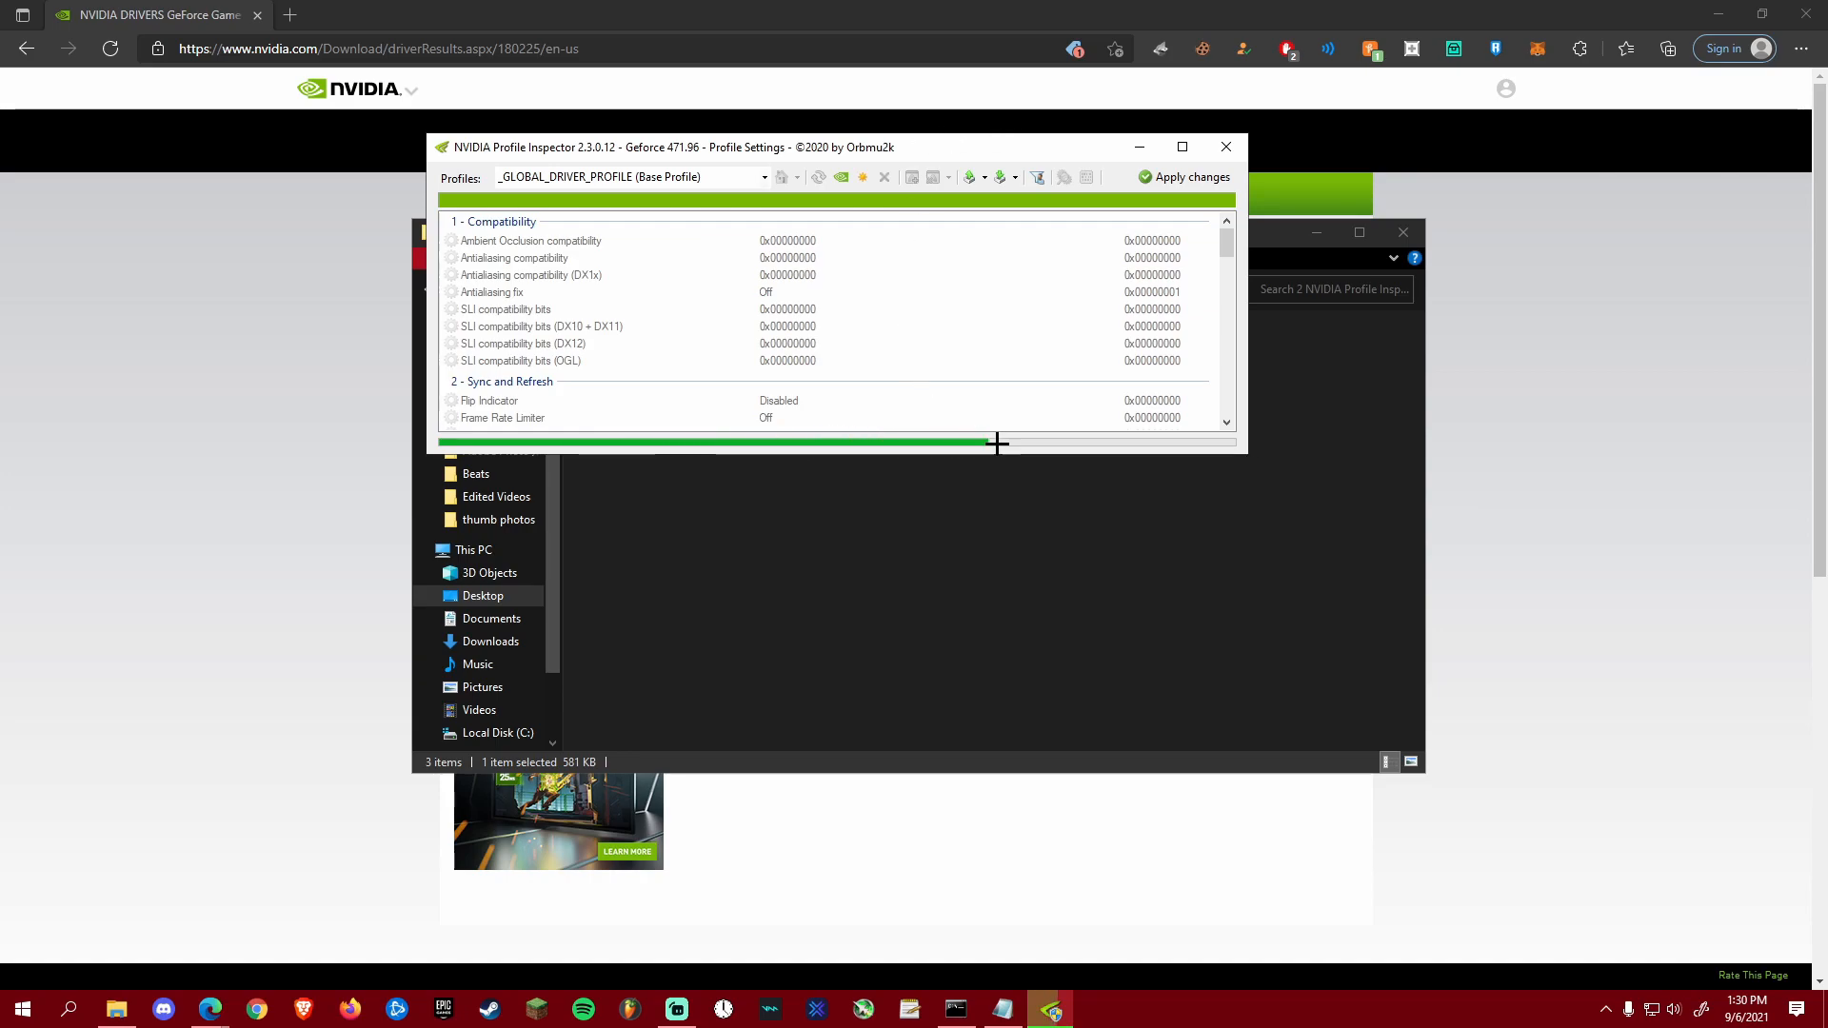
pyautogui.click(998, 177)
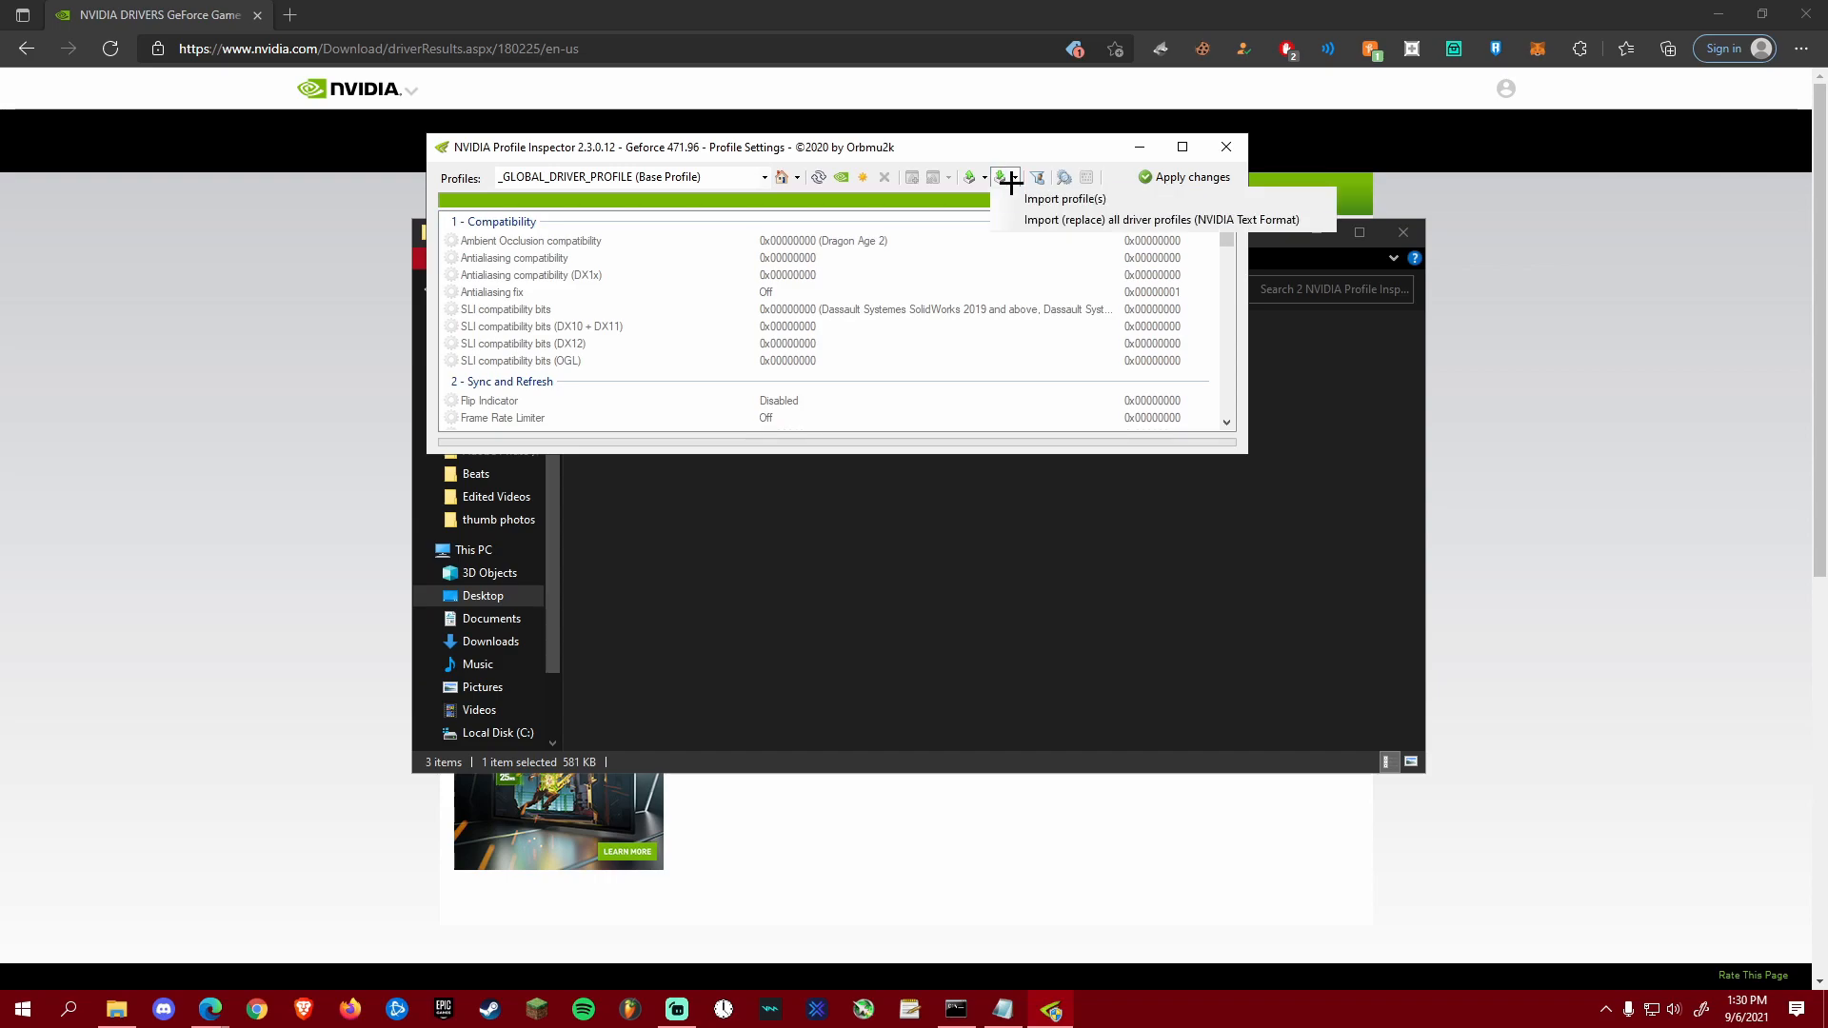
pyautogui.click(1030, 194)
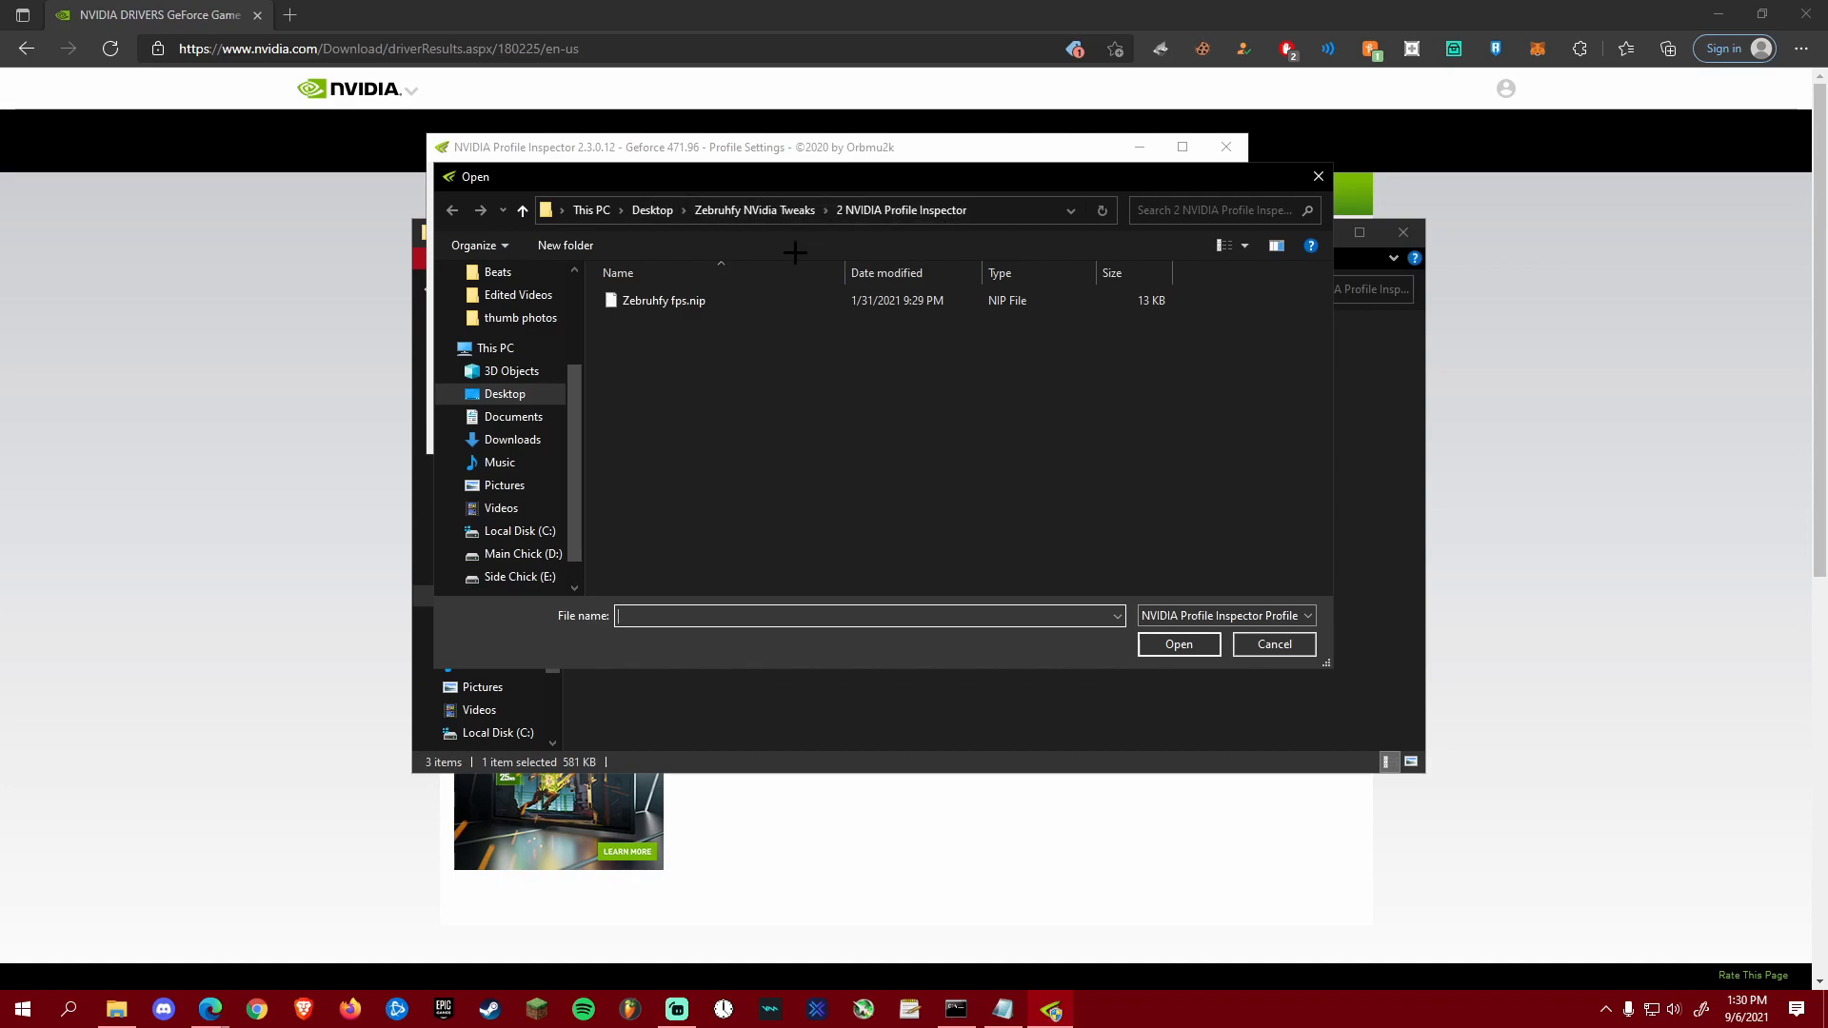
pyautogui.click(1366, 338)
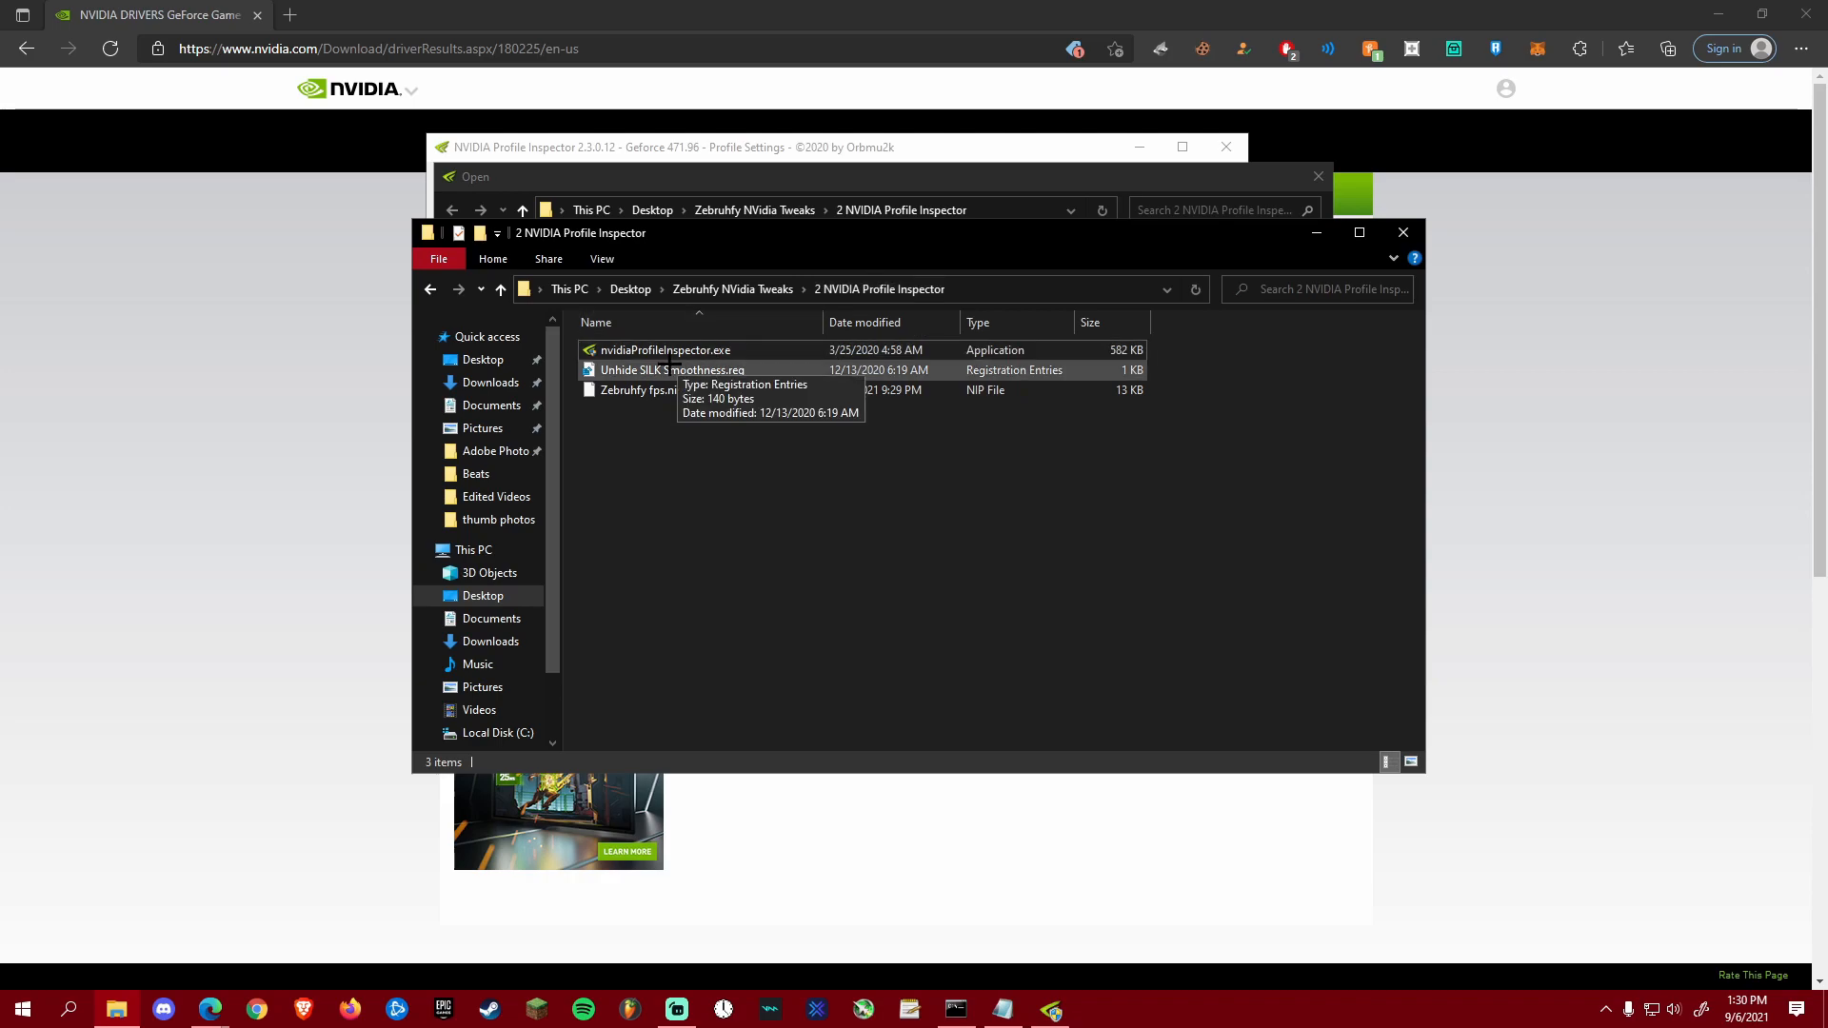
pyautogui.click(733, 143)
pyautogui.click(723, 300)
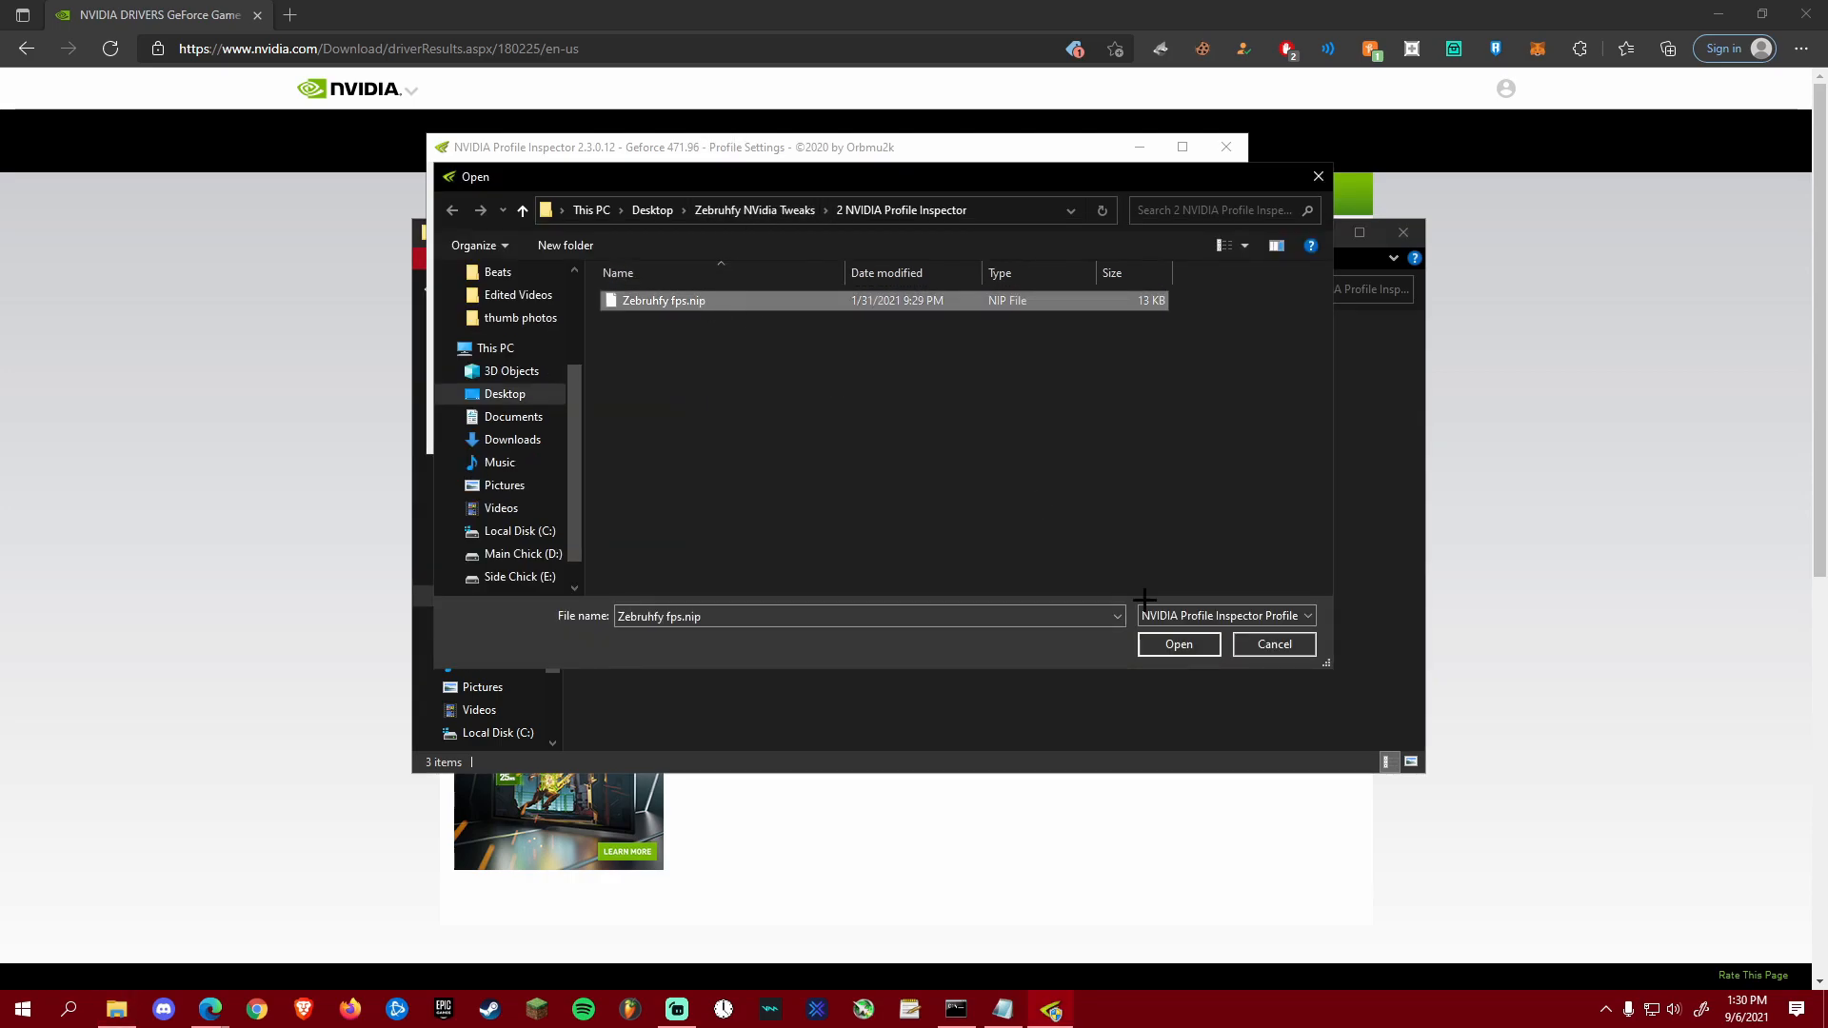
pyautogui.click(1165, 639)
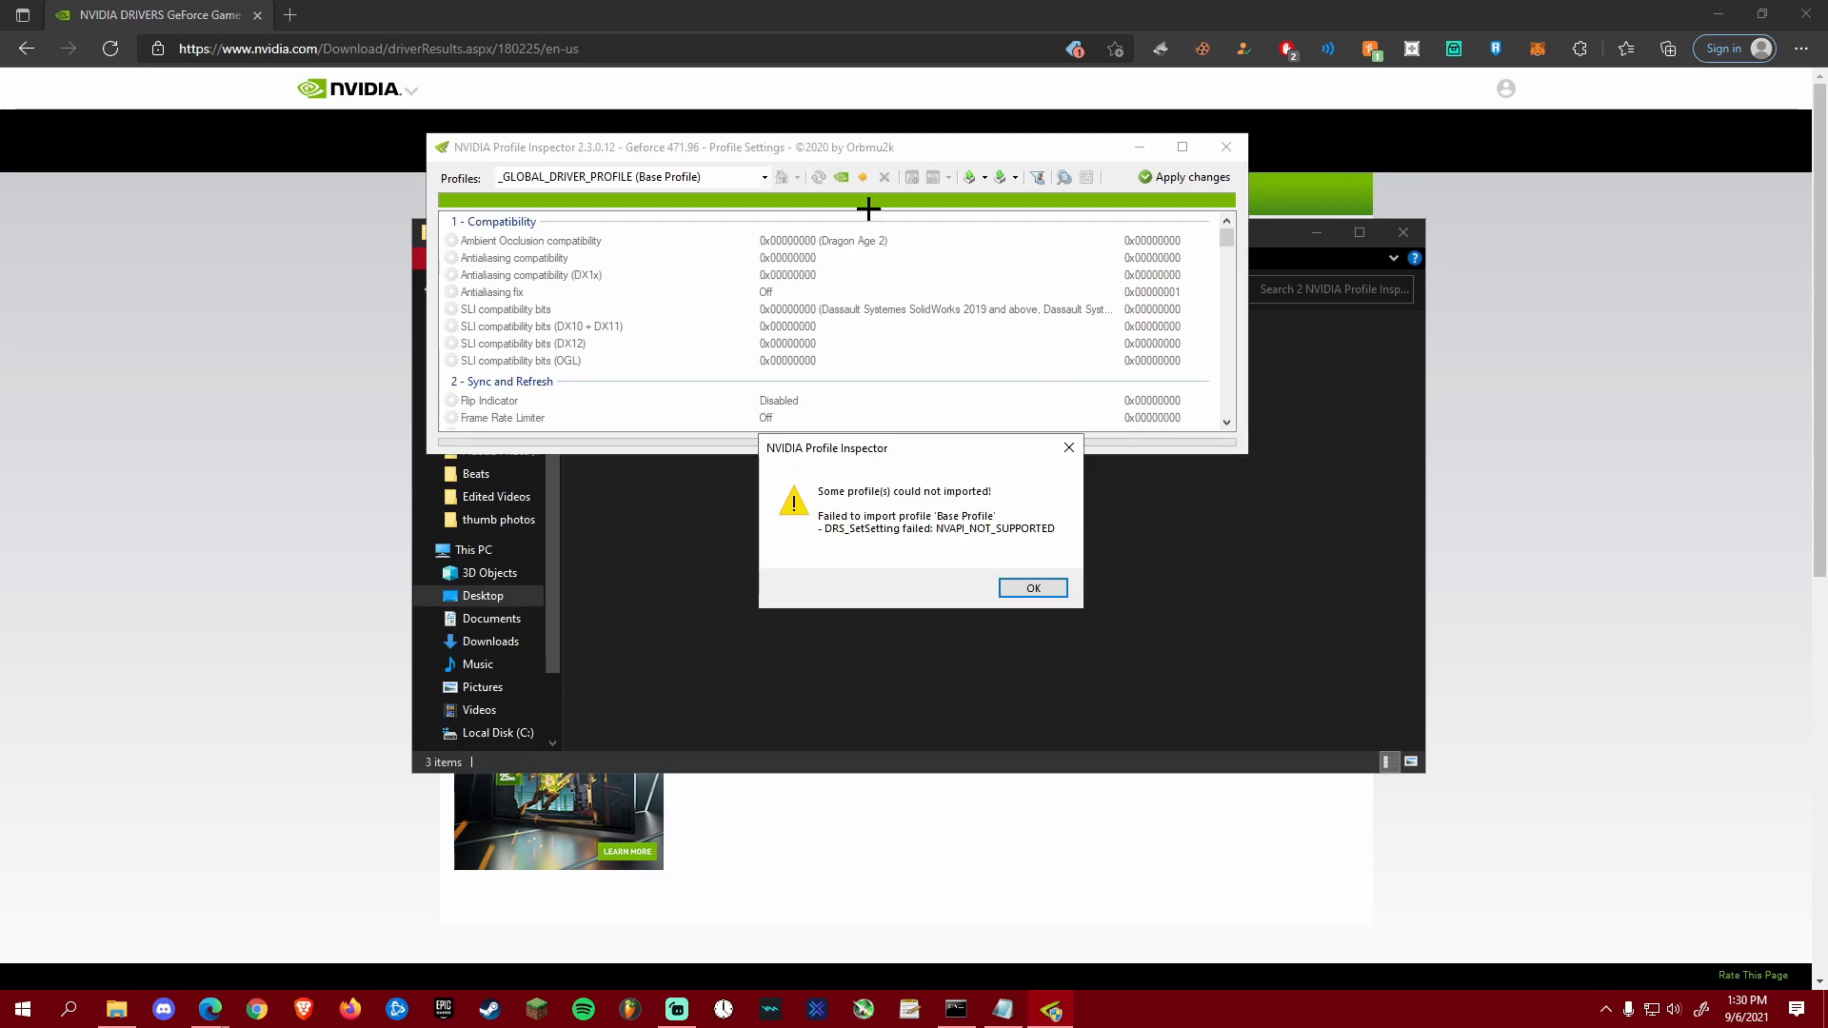
pyautogui.click(1023, 587)
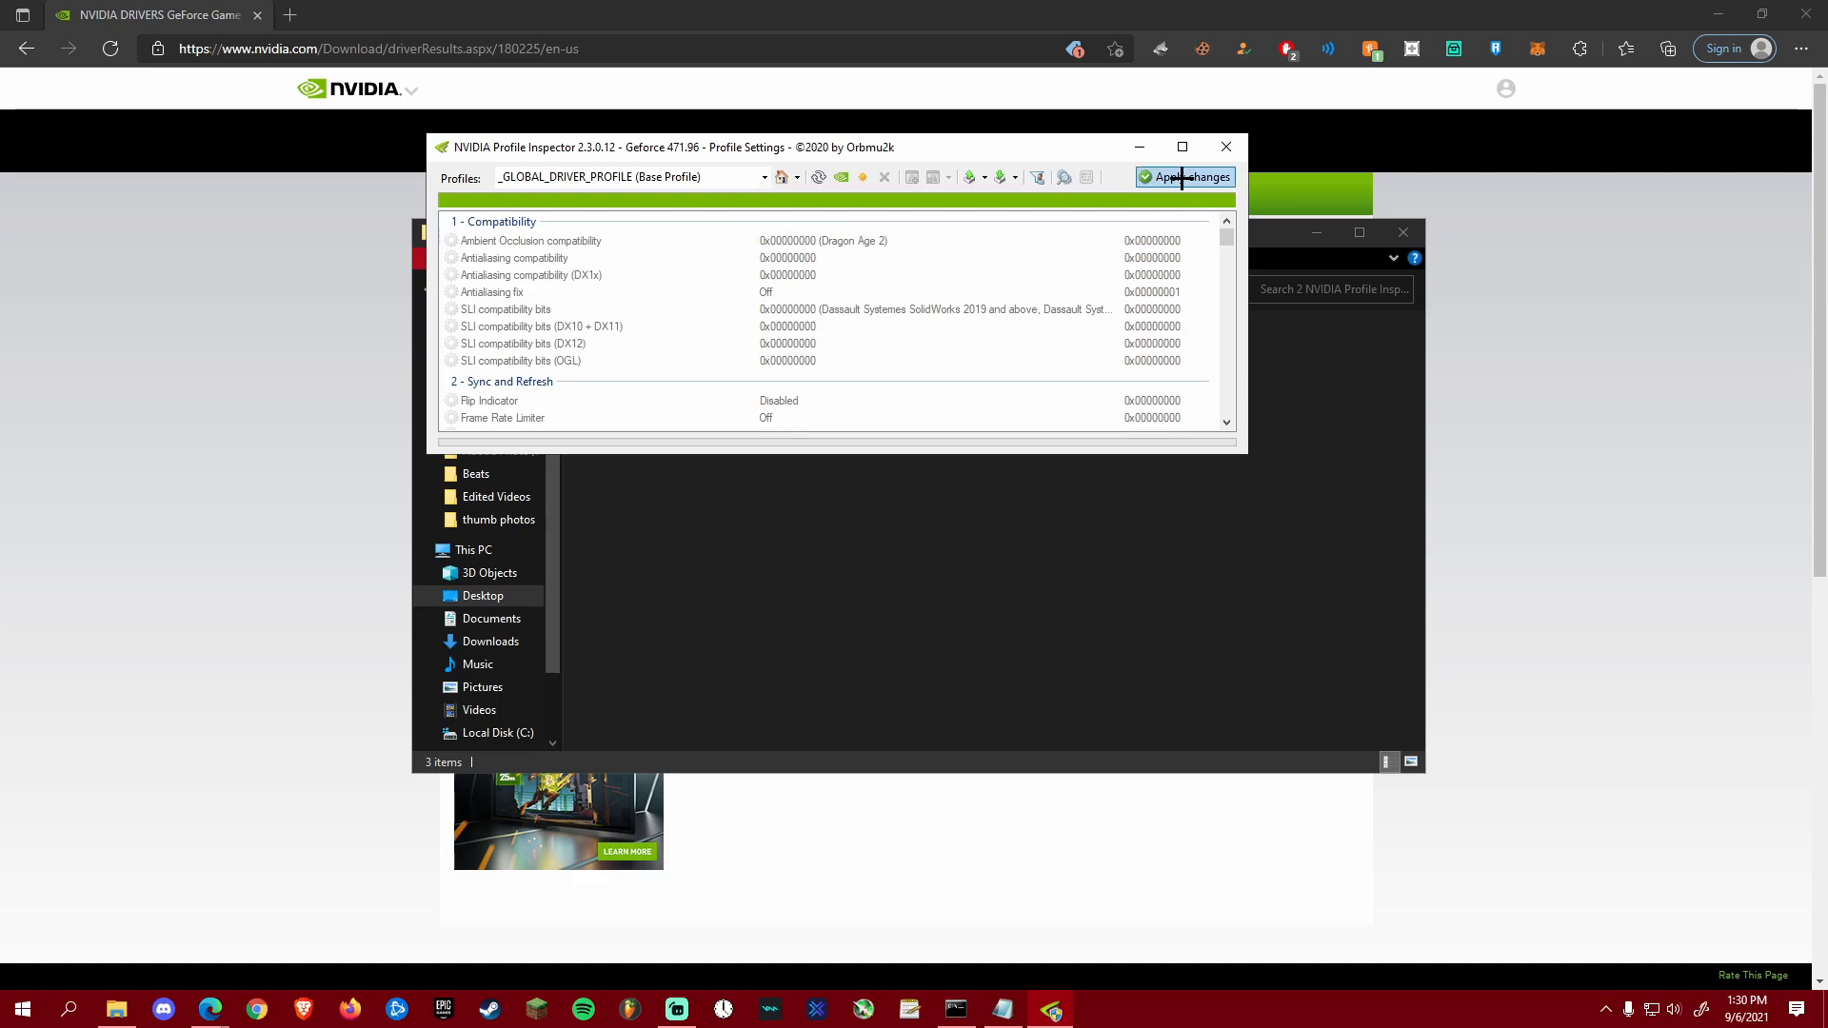
pyautogui.click(1226, 146)
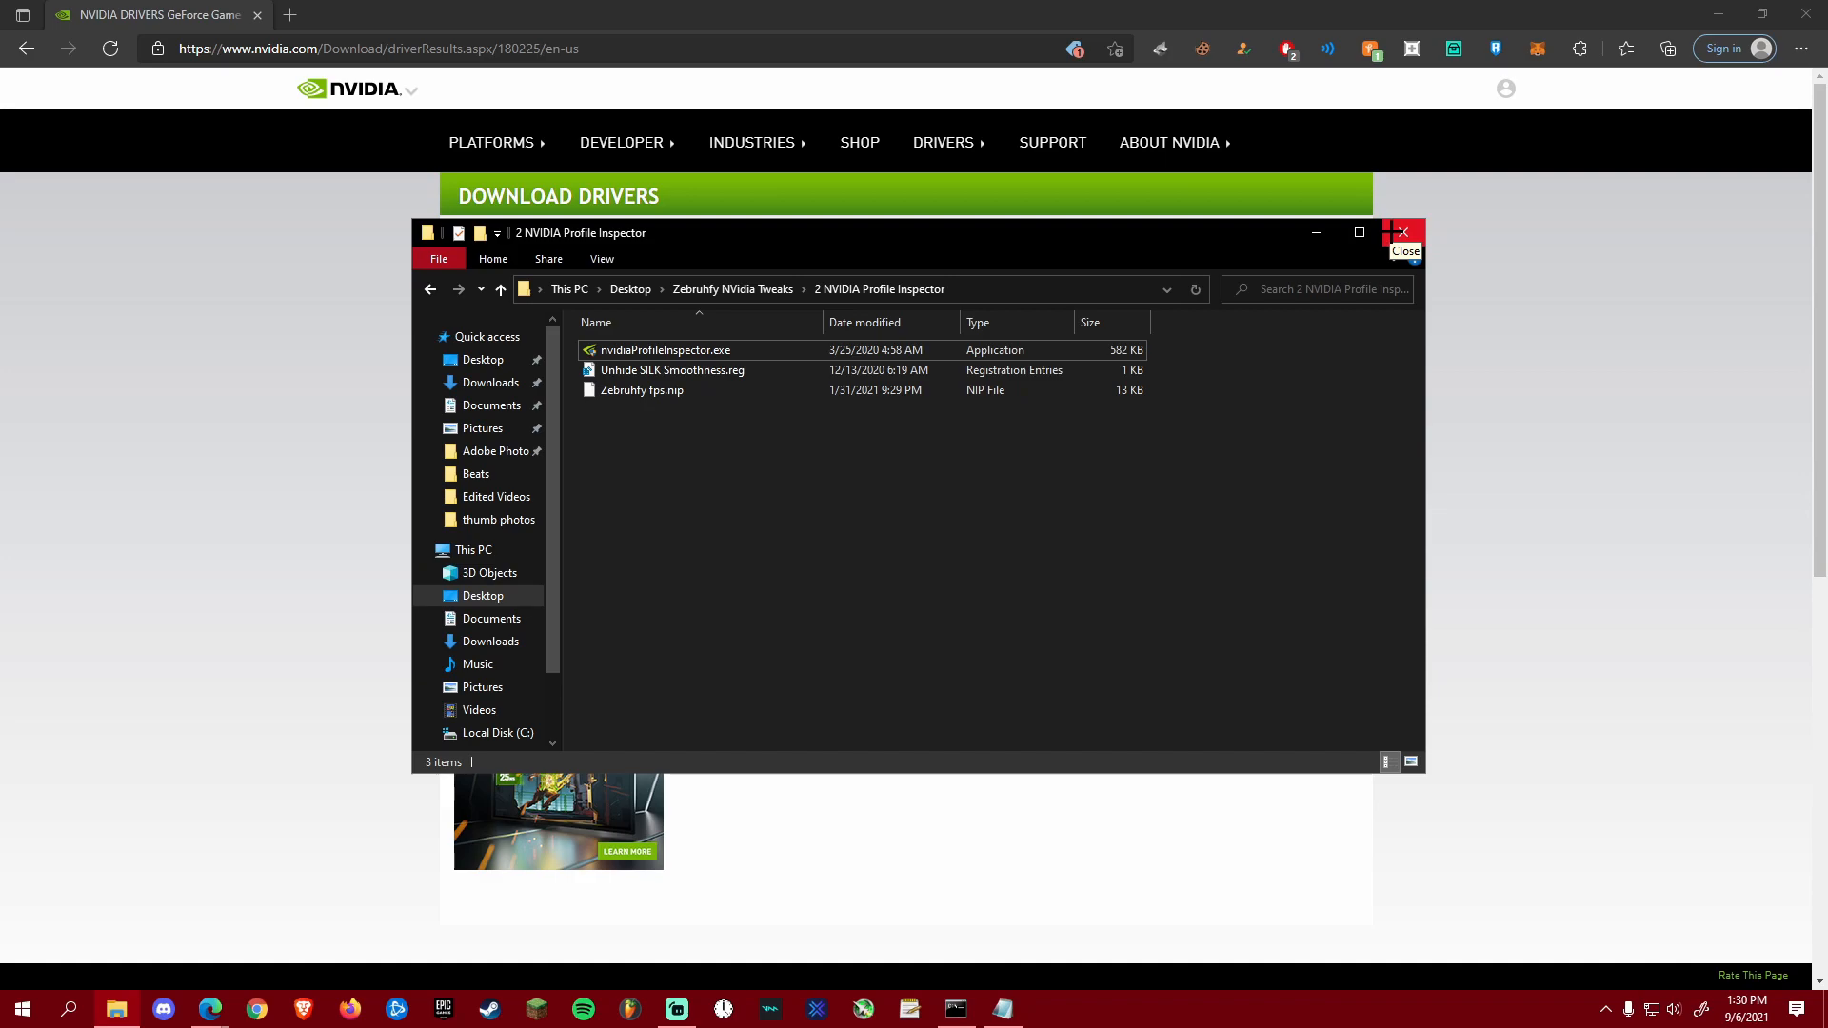
pyautogui.click(1398, 232)
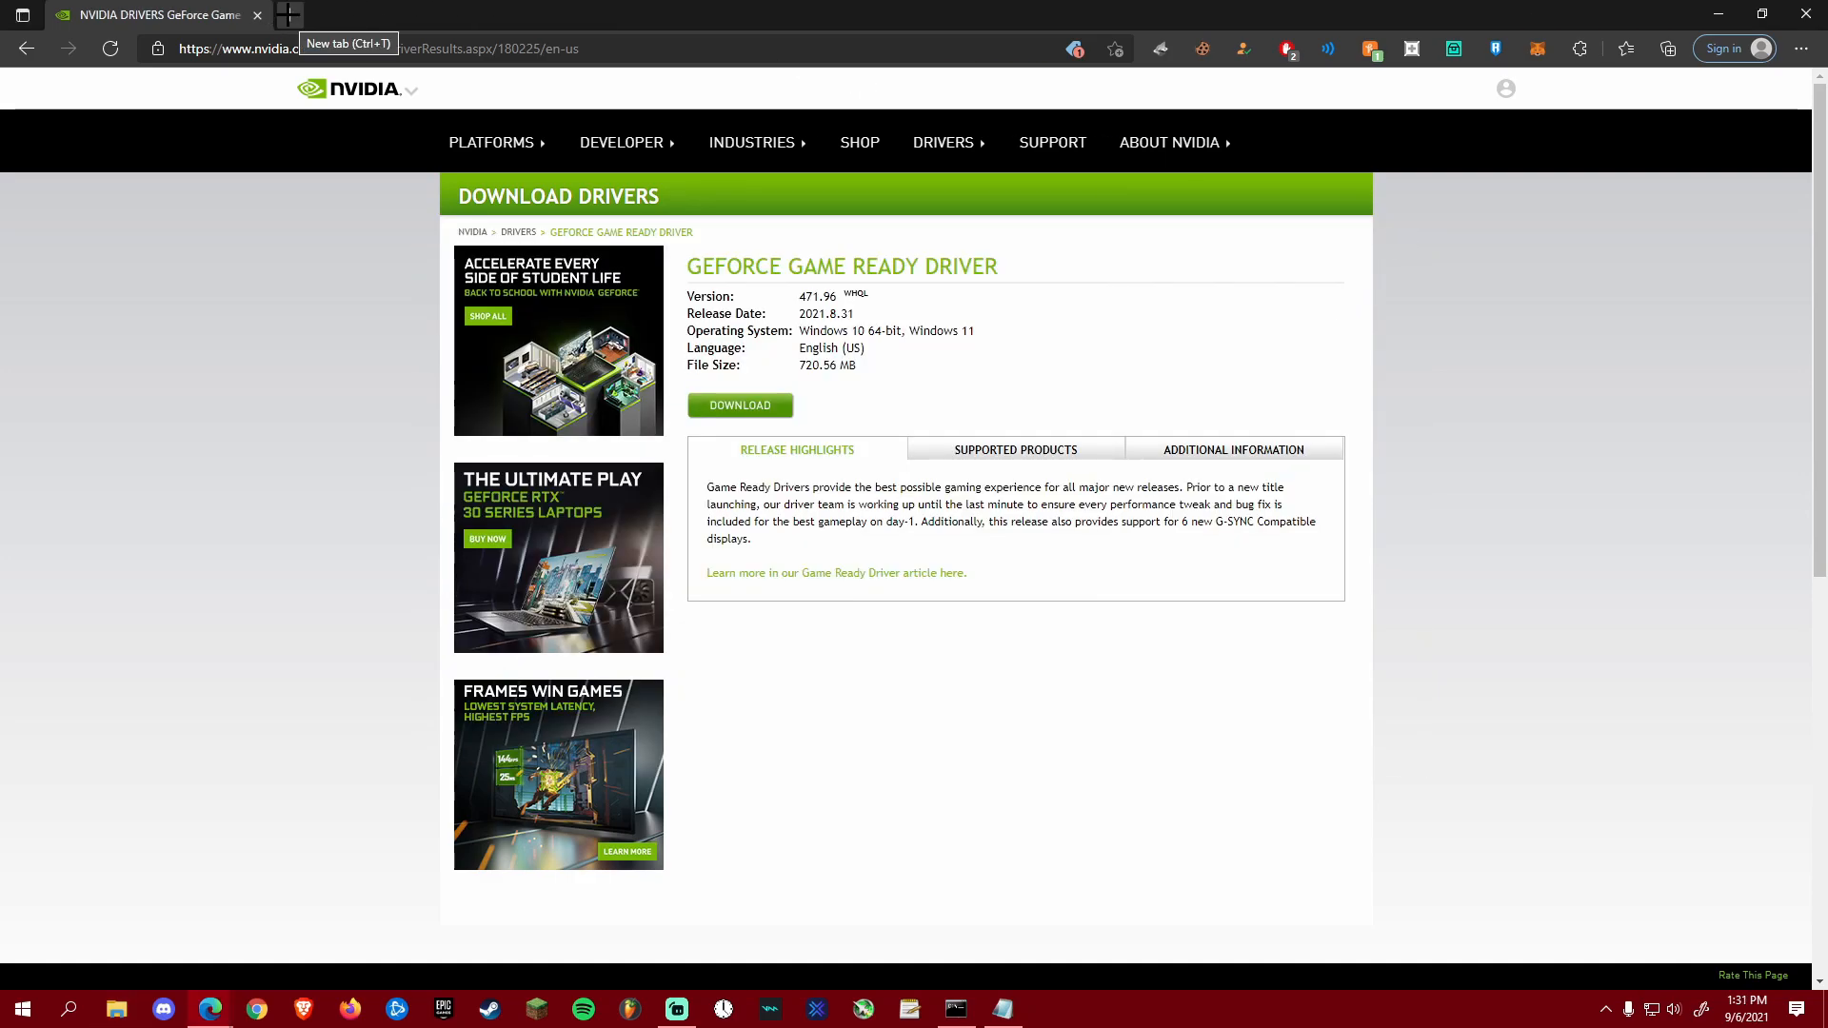
# Step: Check the startup boost, background extensions and hardware acceleration options in Edge's System settings
pyautogui.click(289, 14)
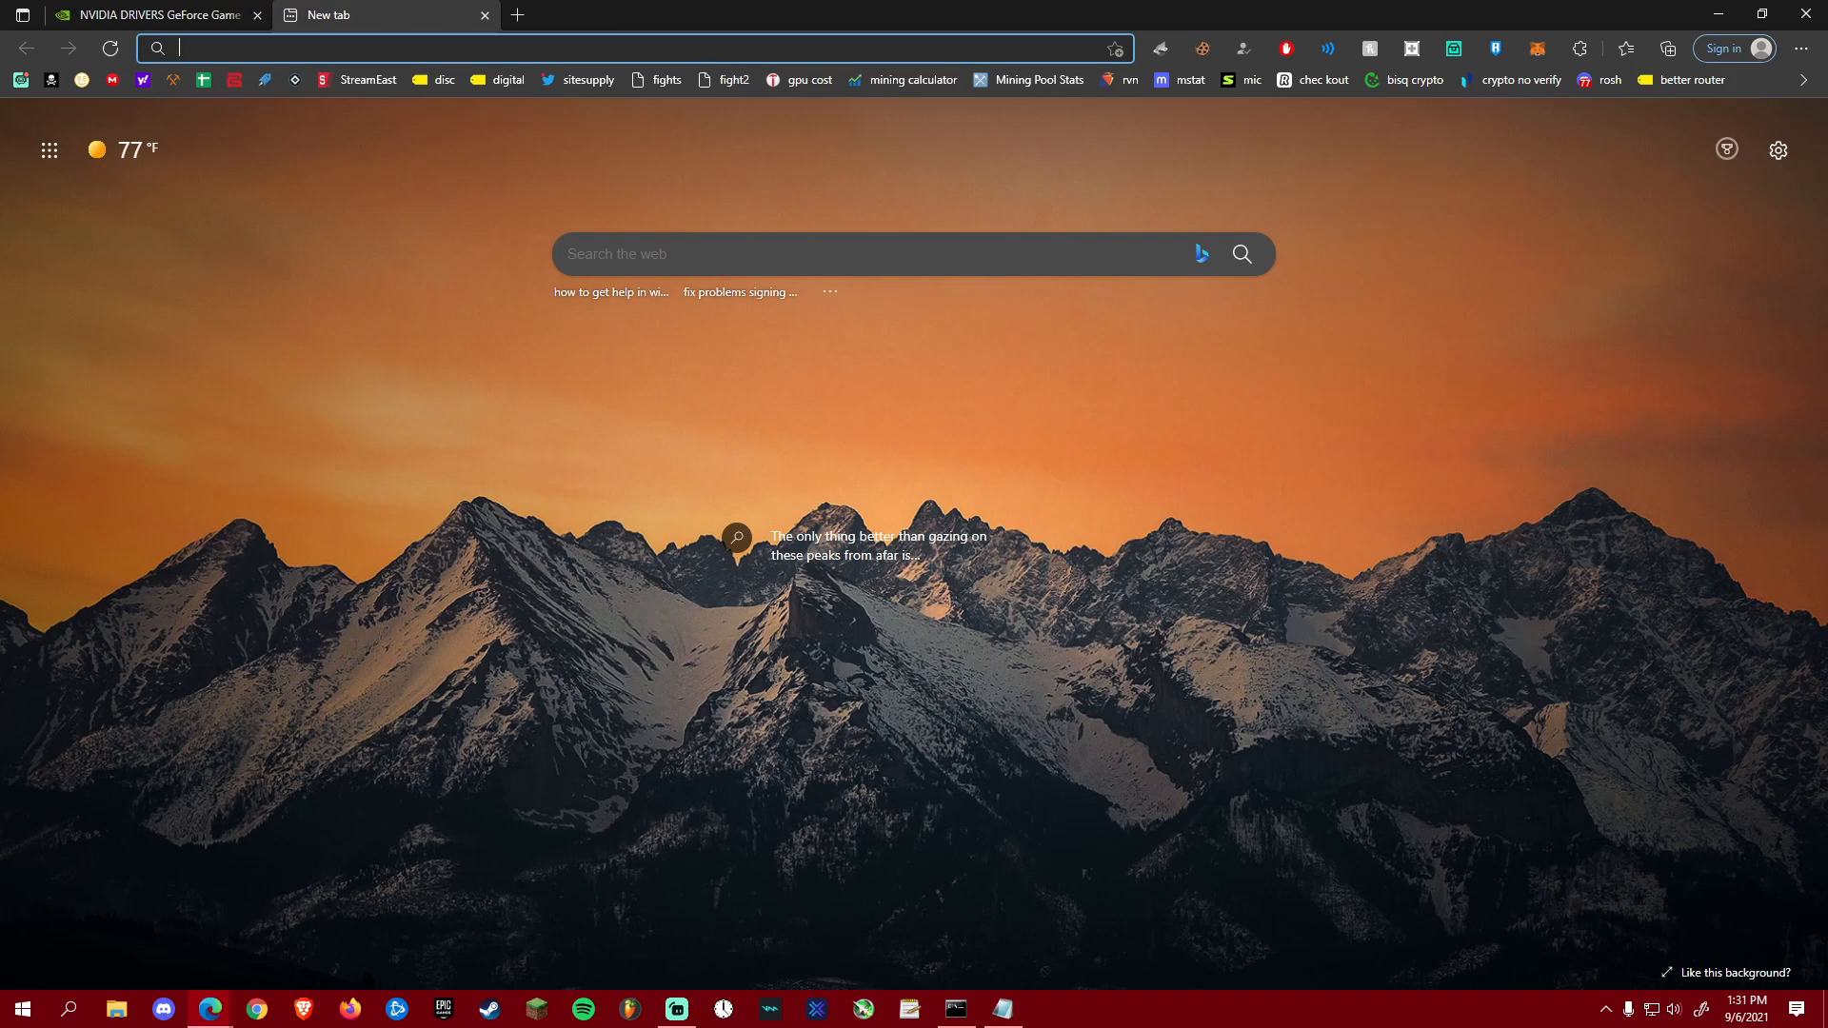
pyautogui.click(1801, 48)
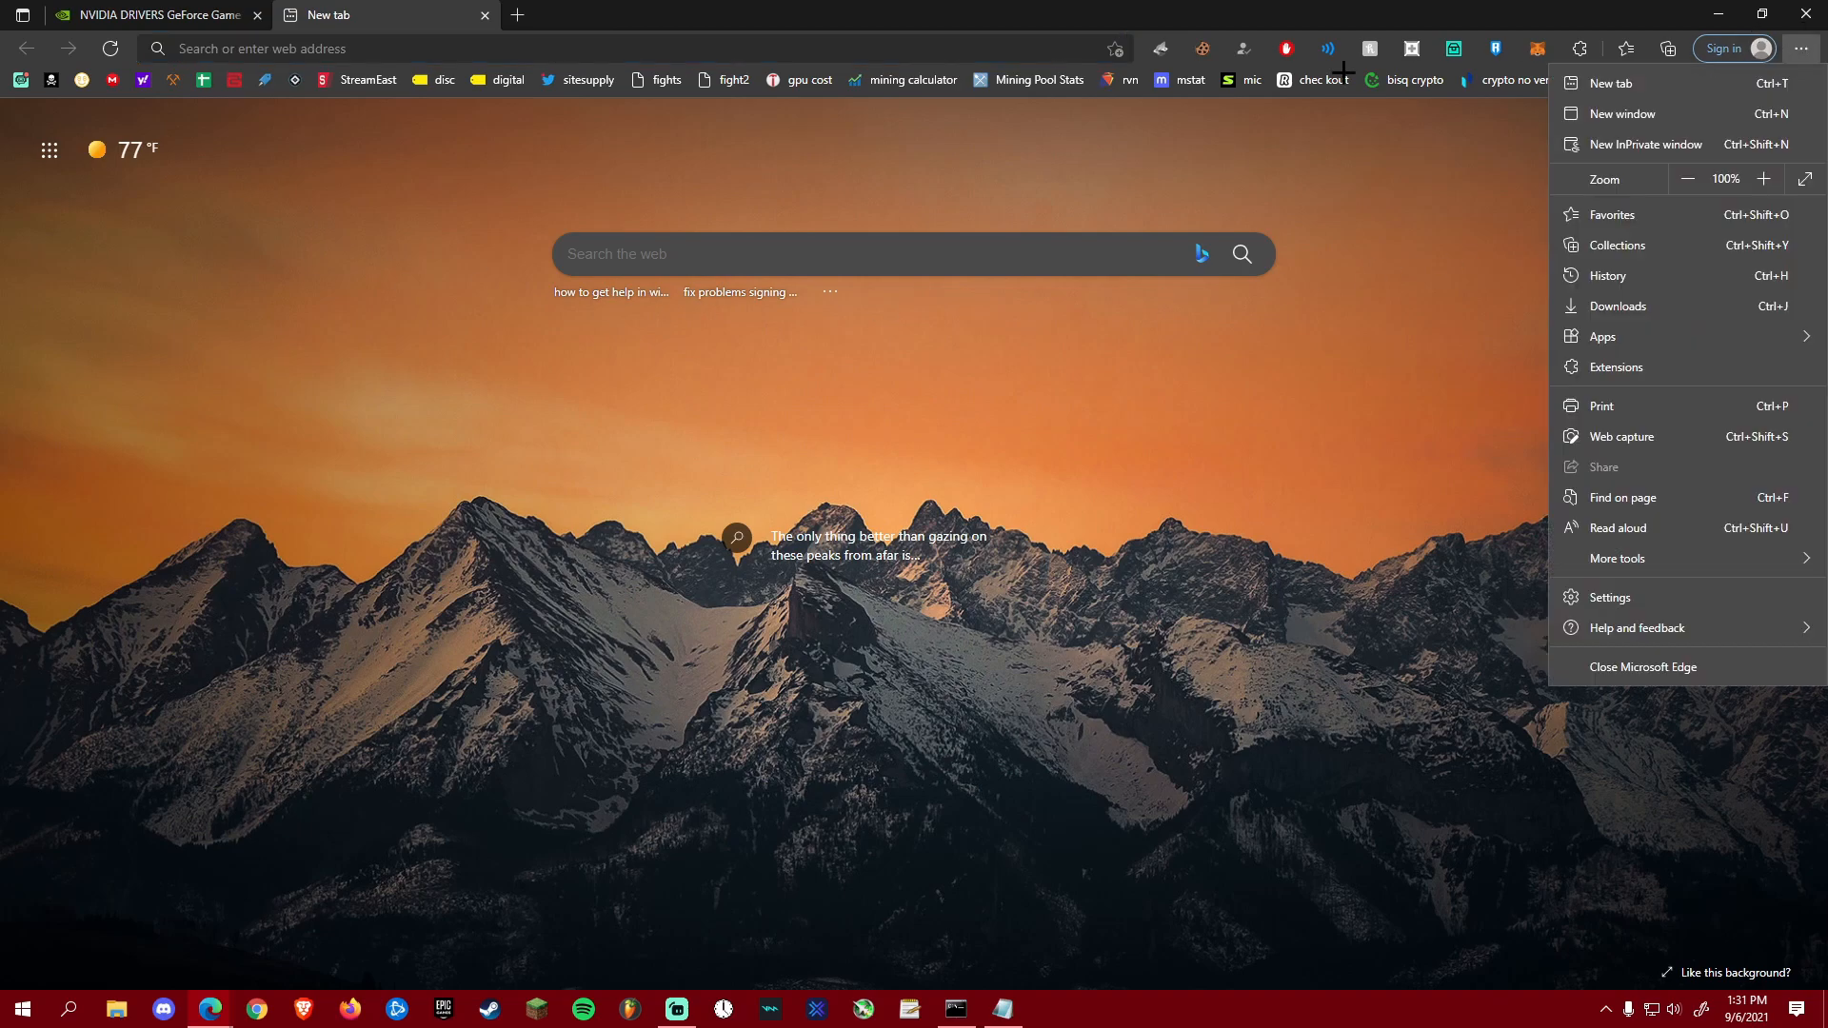
pyautogui.click(1650, 595)
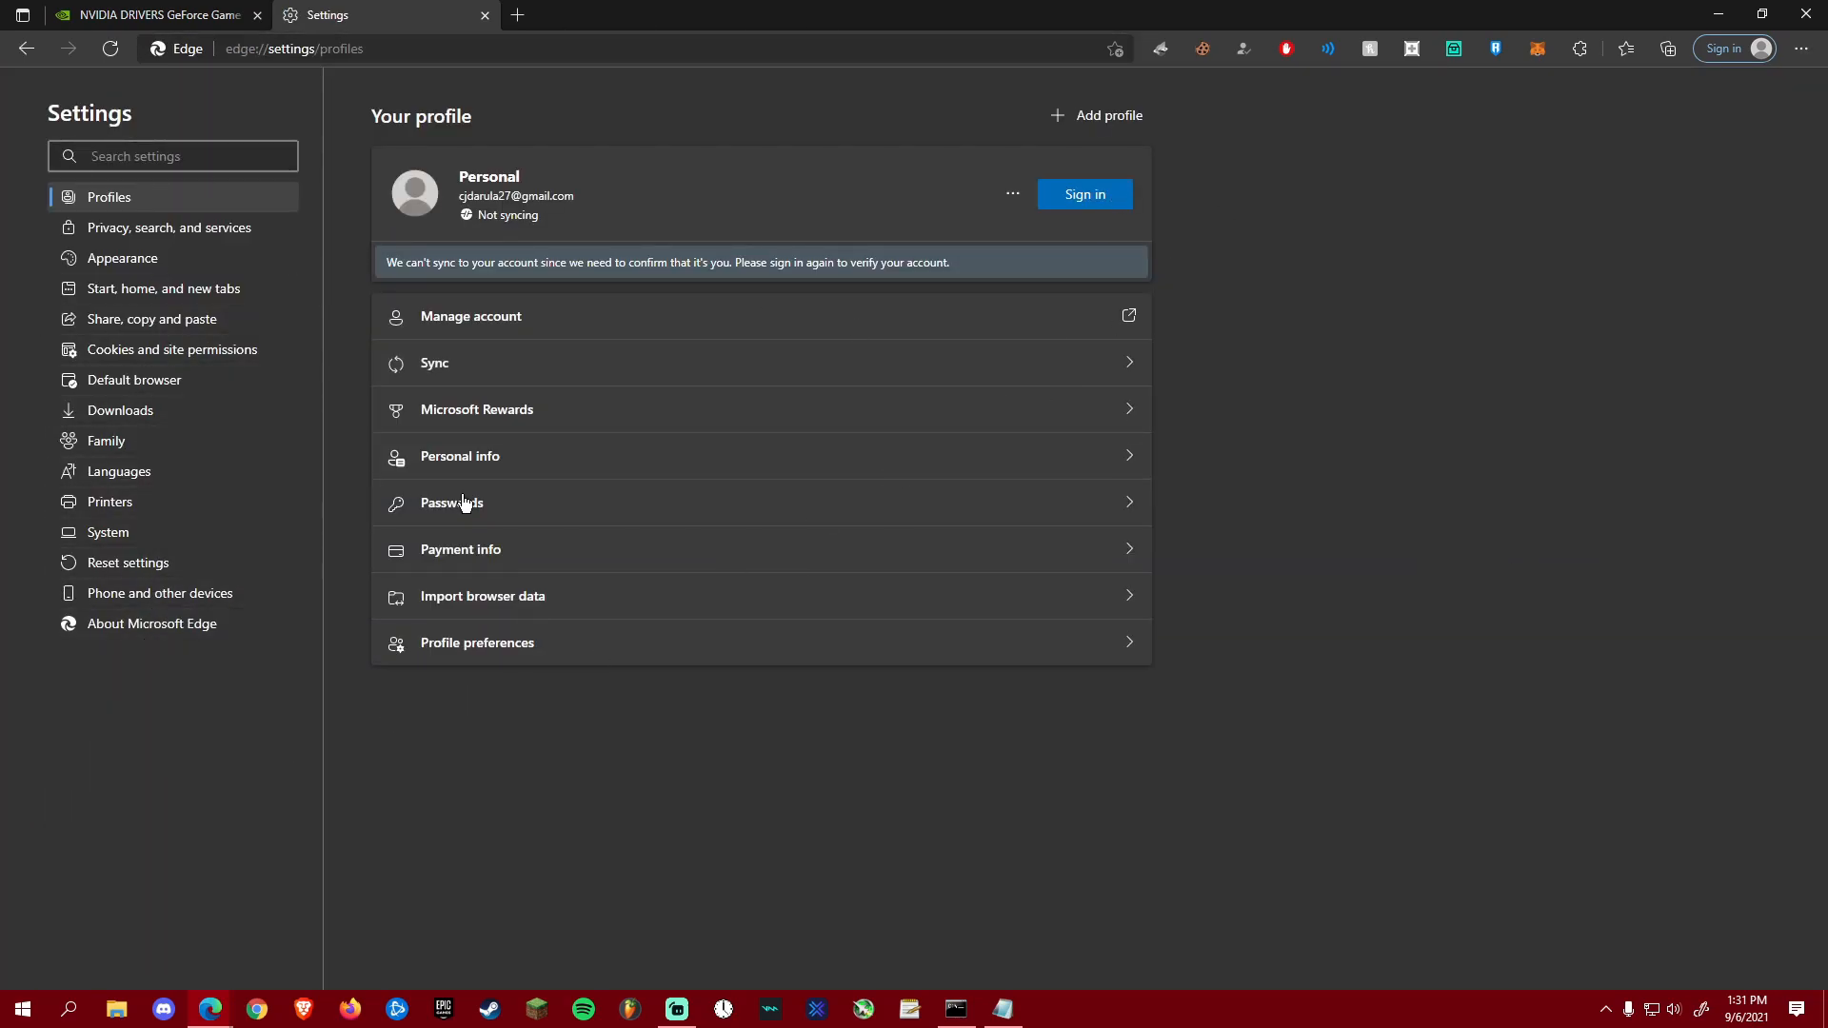
pyautogui.click(171, 532)
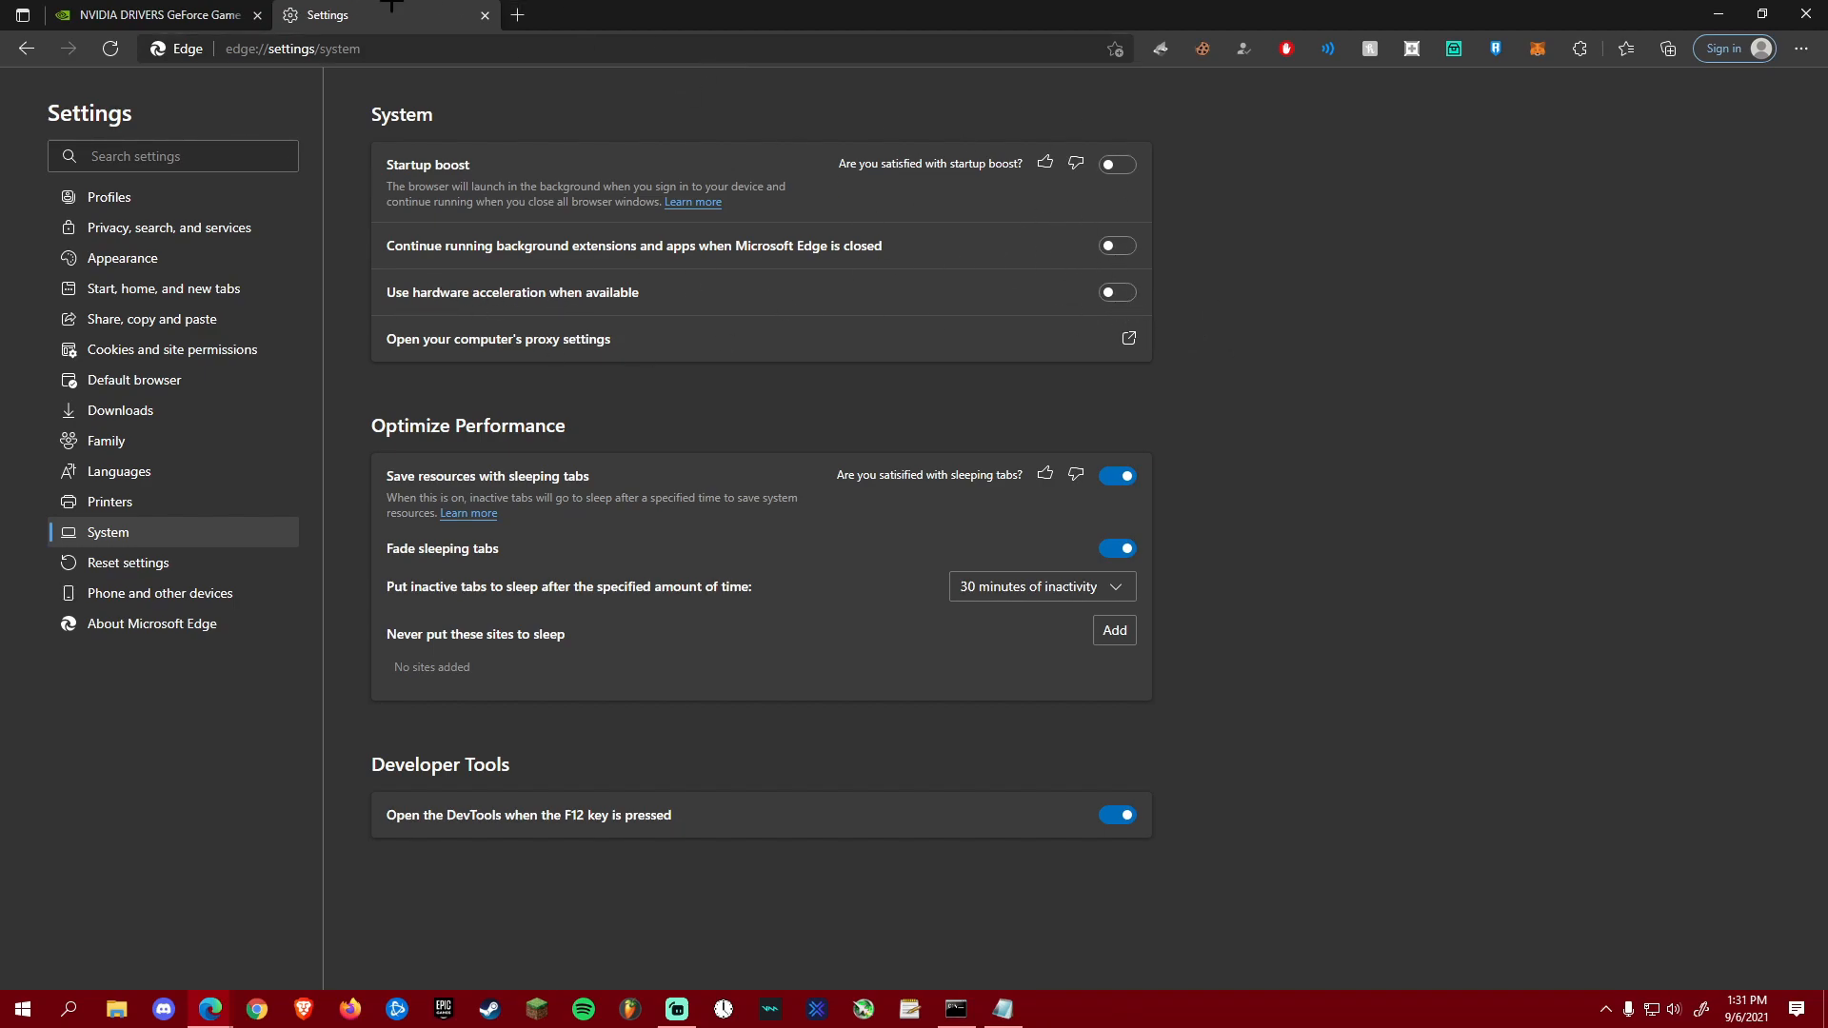
pyautogui.click(485, 15)
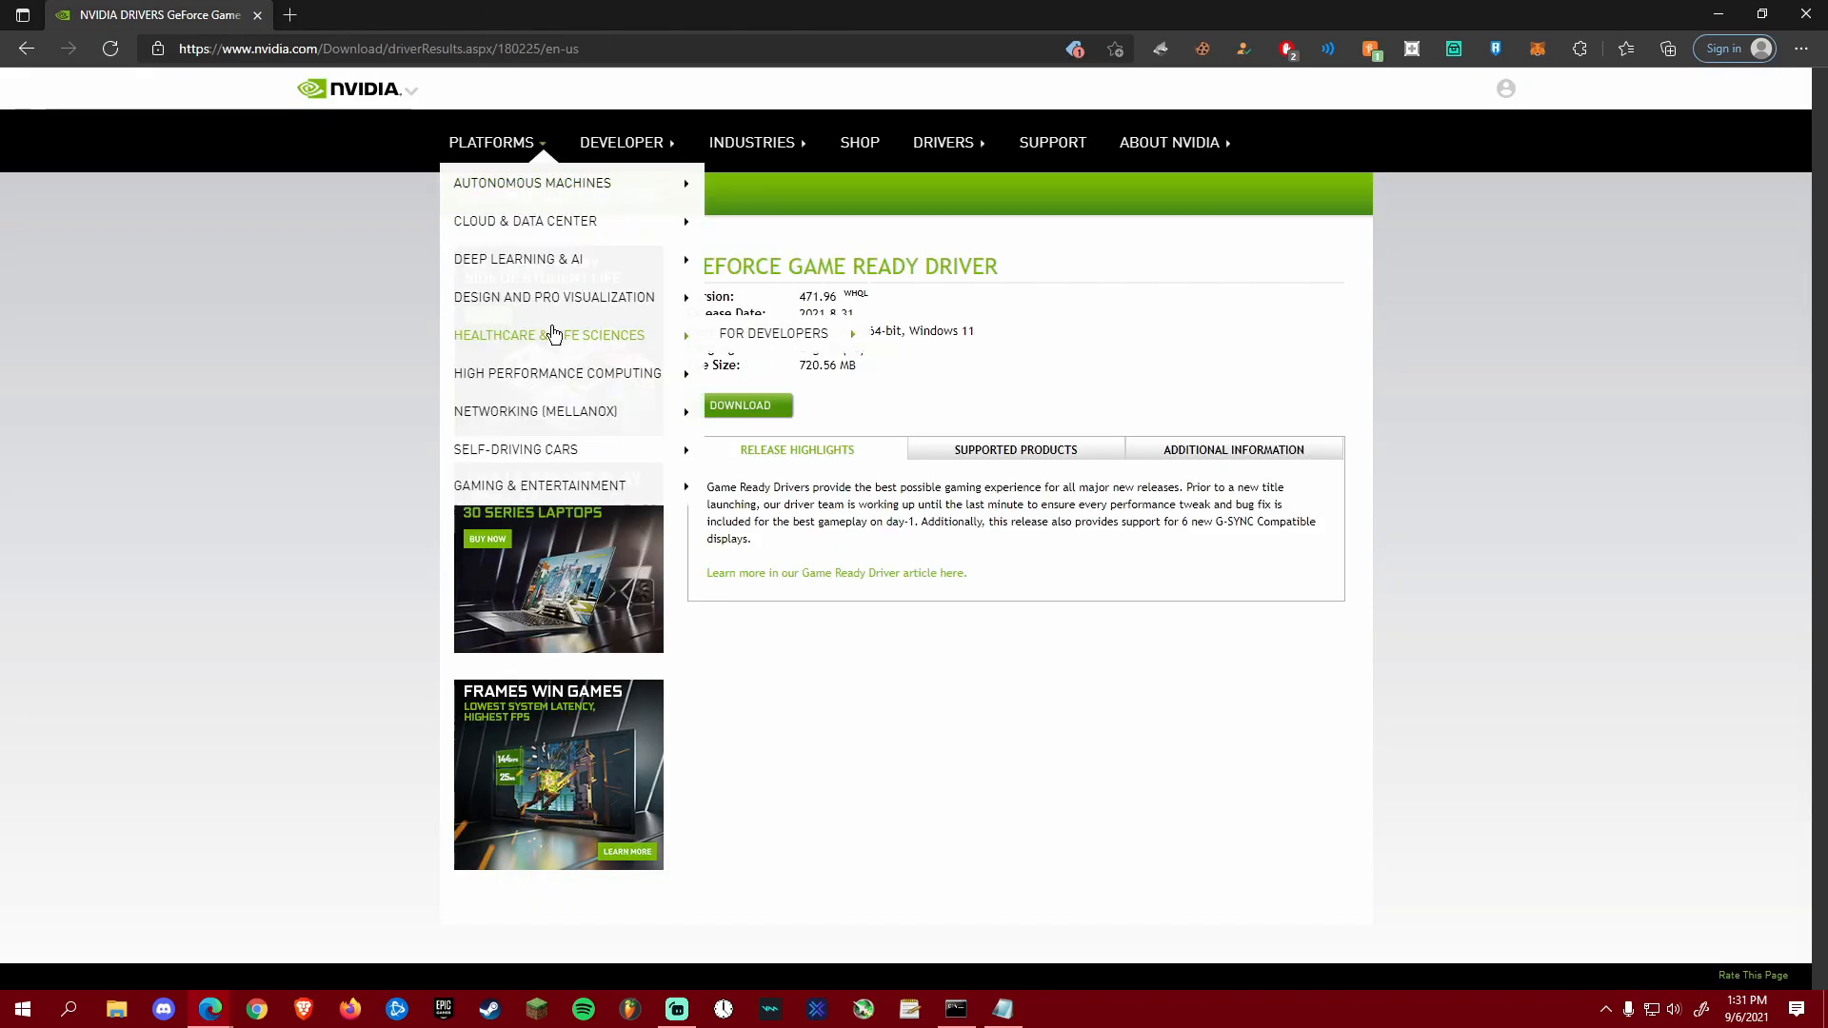
# Step: Close the browser window and switch to Spotify, bringing its window onto the main screen
pyautogui.click(574, 1016)
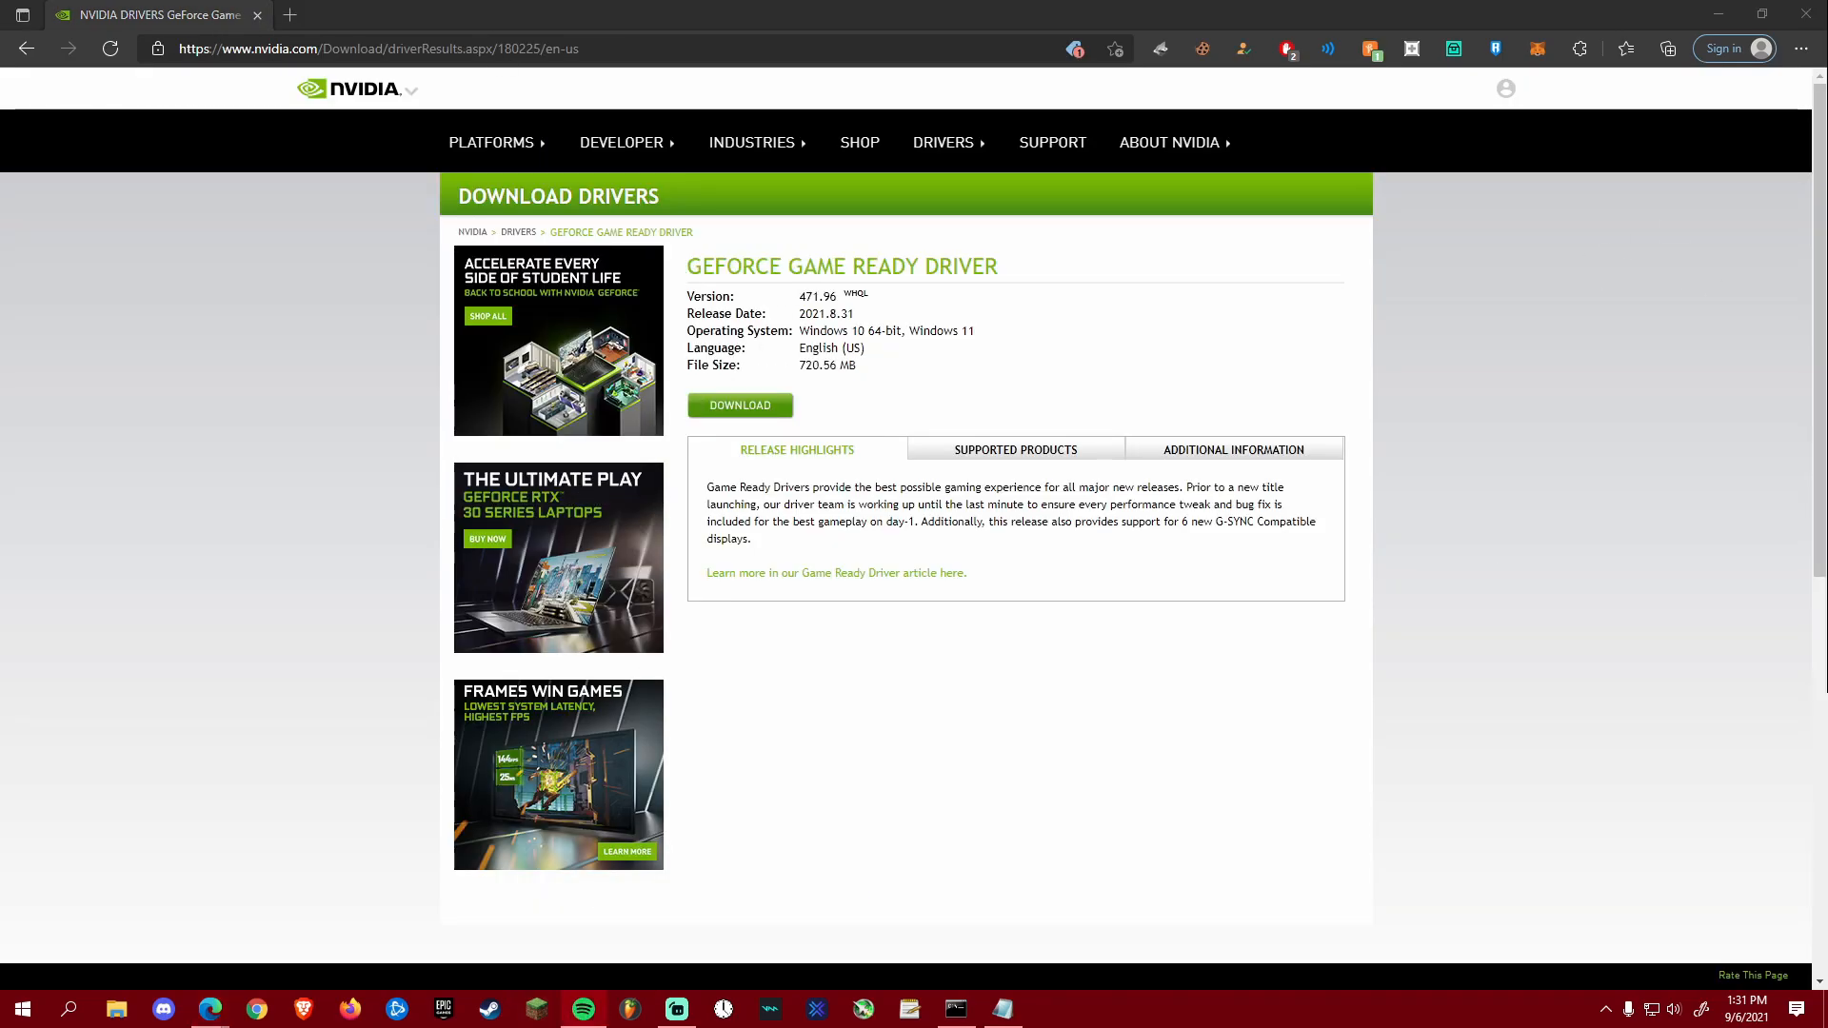
pyautogui.click(1762, 14)
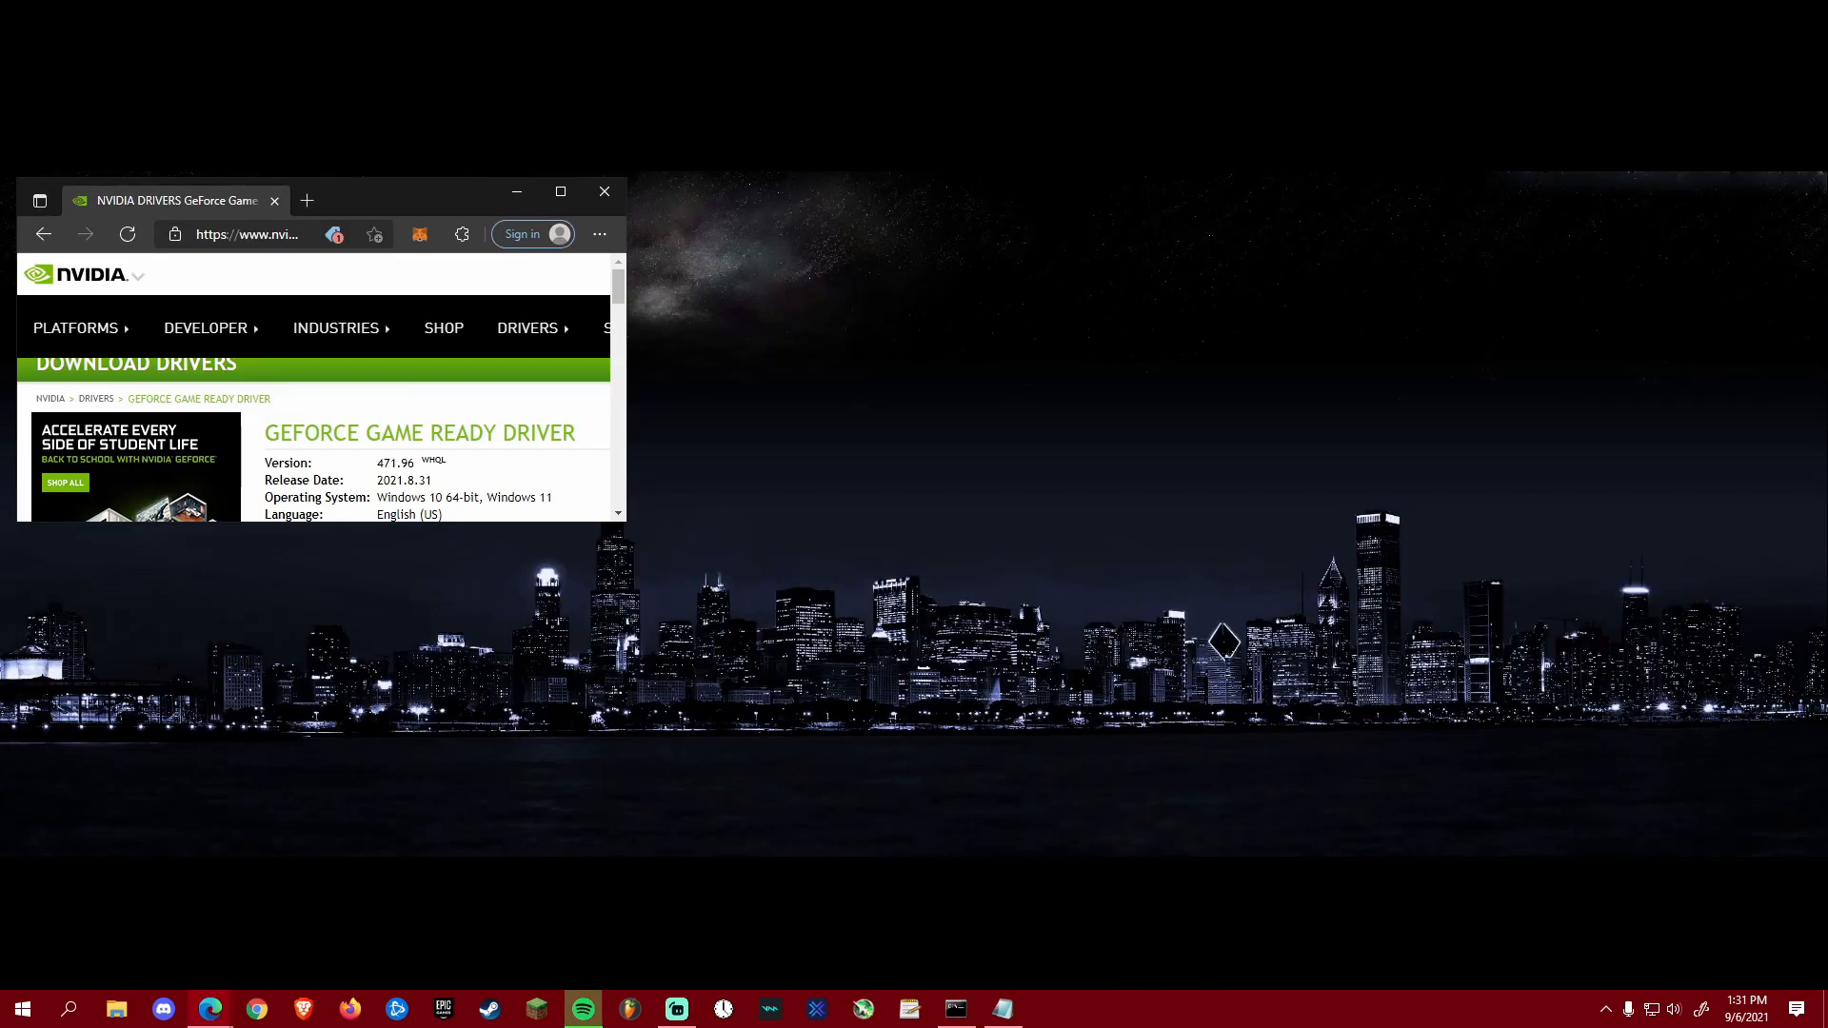
pyautogui.click(605, 191)
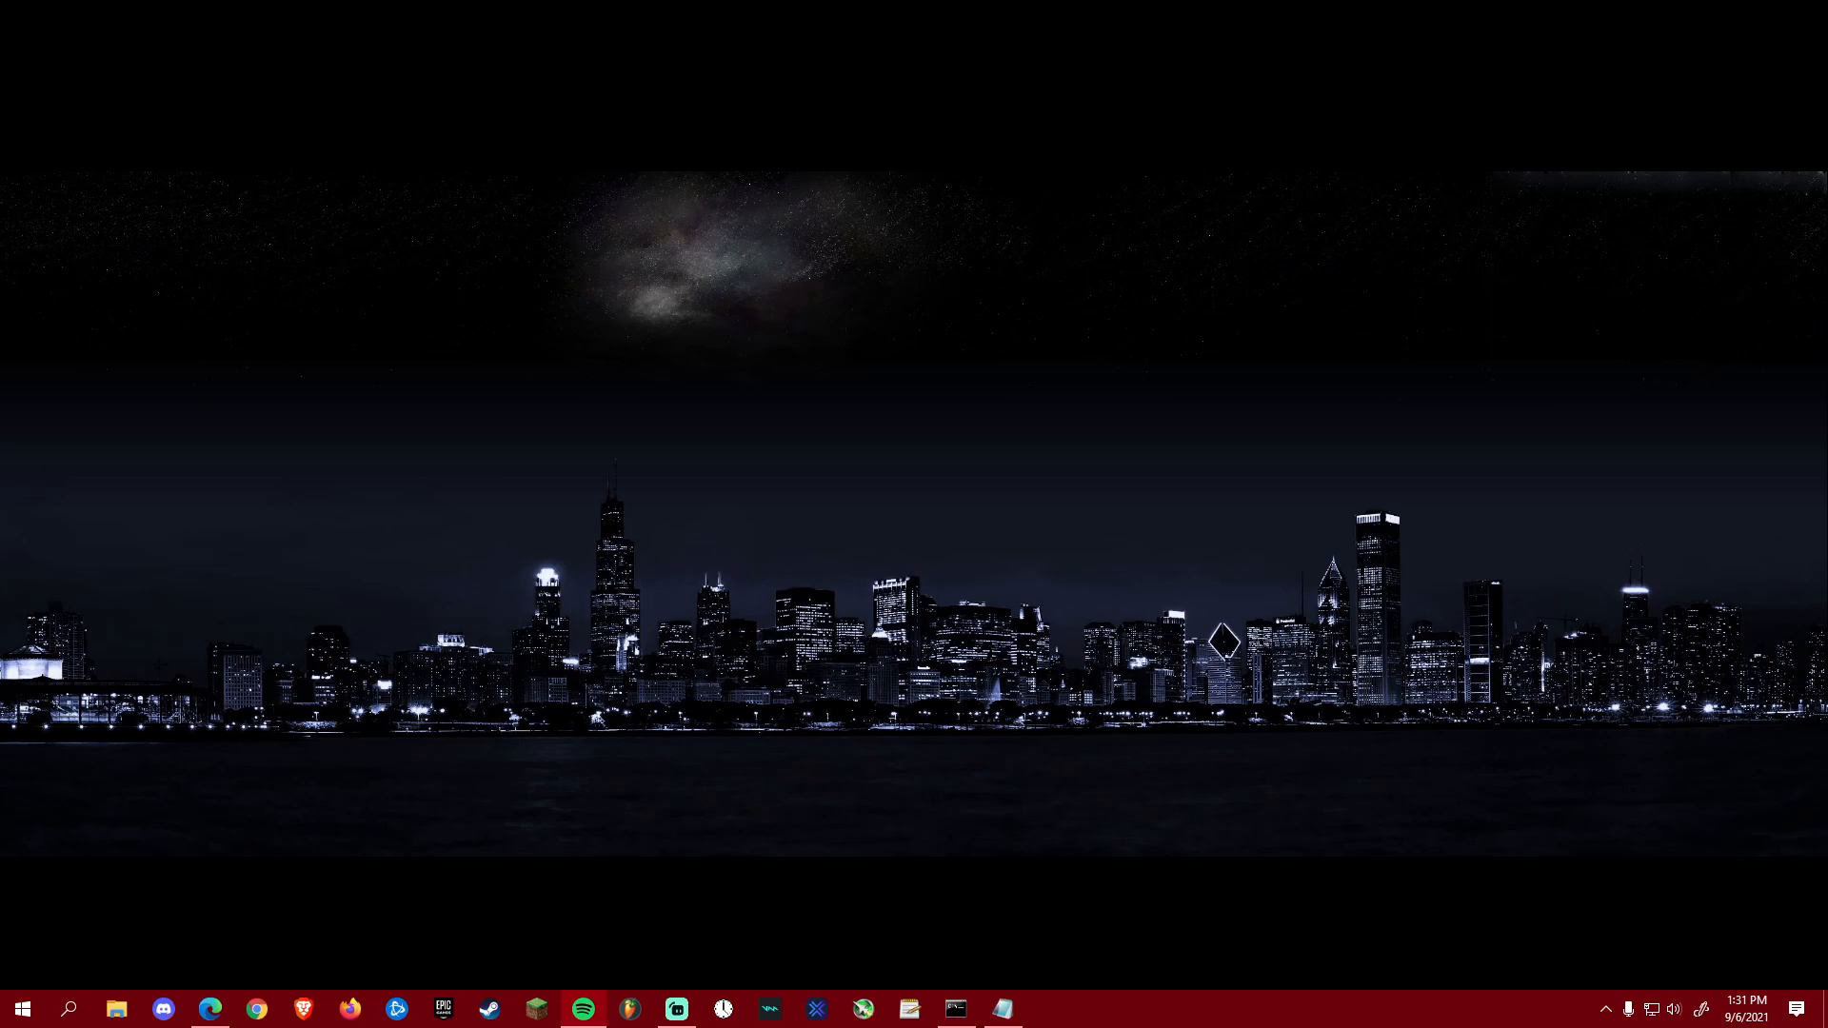
pyautogui.moveTo(1827, 212); pyautogui.dragTo(1198, 96)
# Step: Show the advanced settings in Spotify's settings
pyautogui.scroll(-5, 1063, 476)
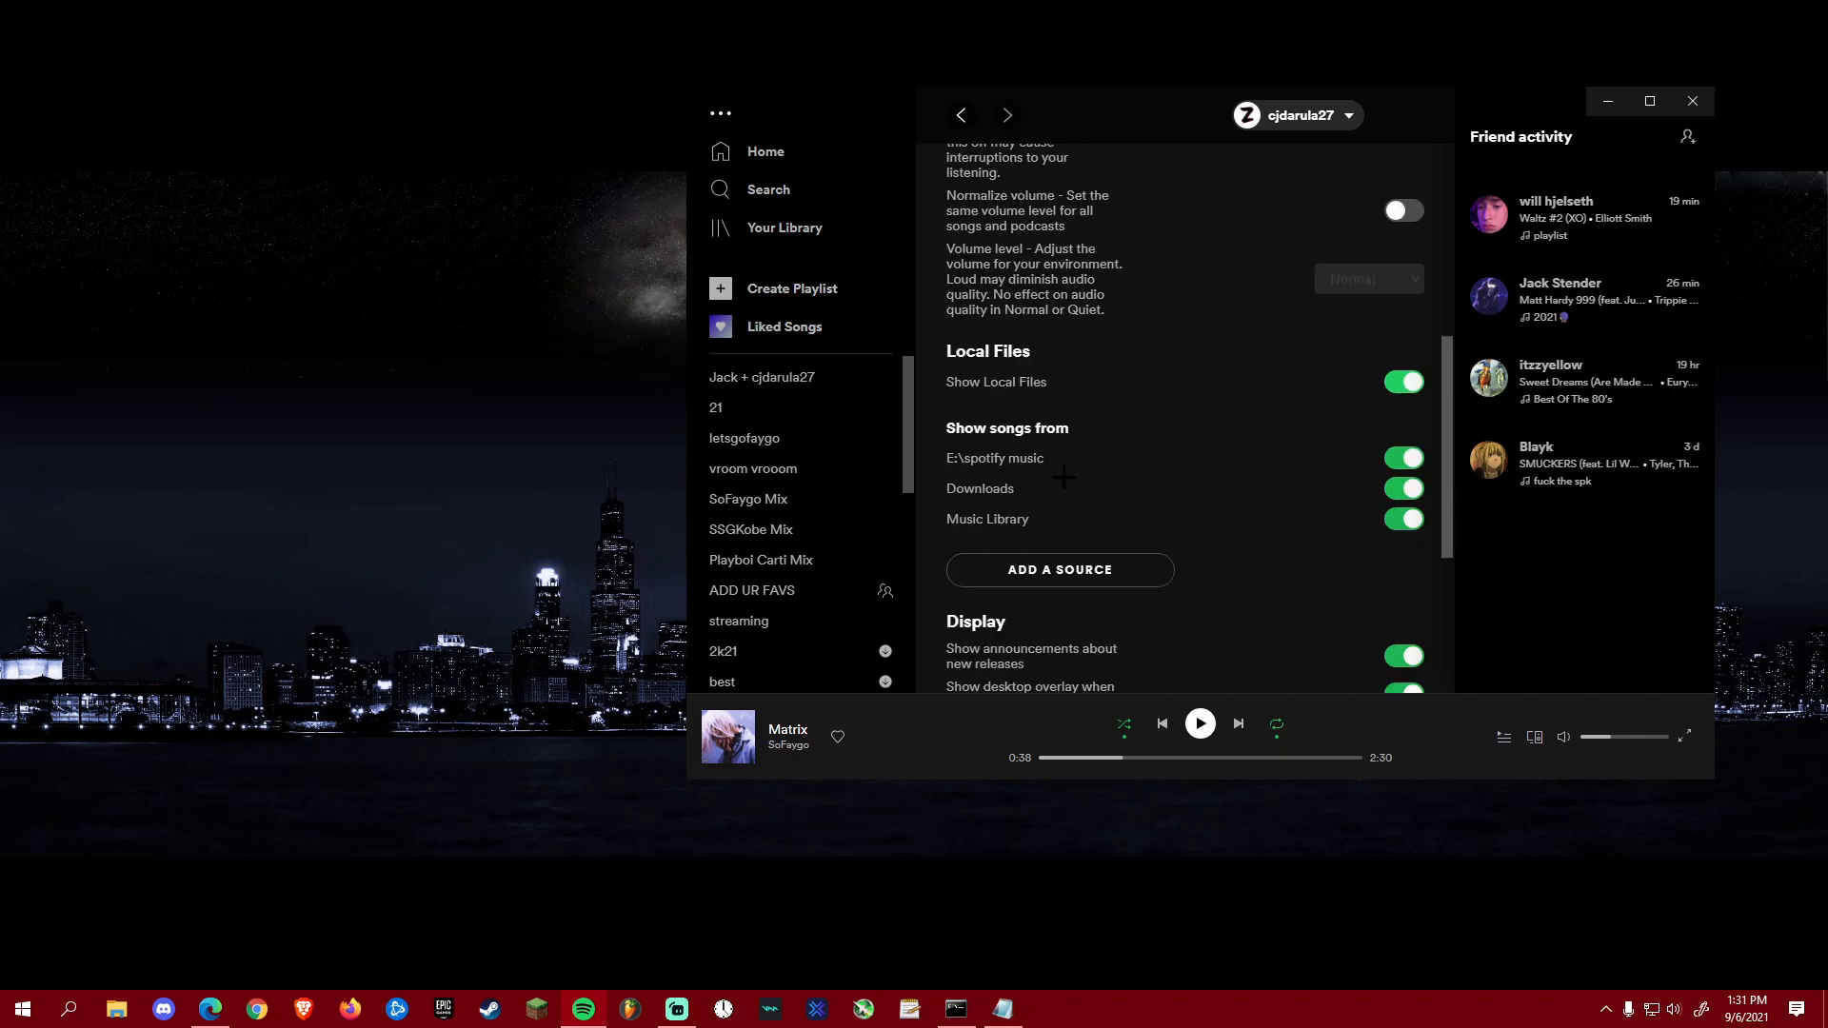
pyautogui.scroll(-4, 1065, 509)
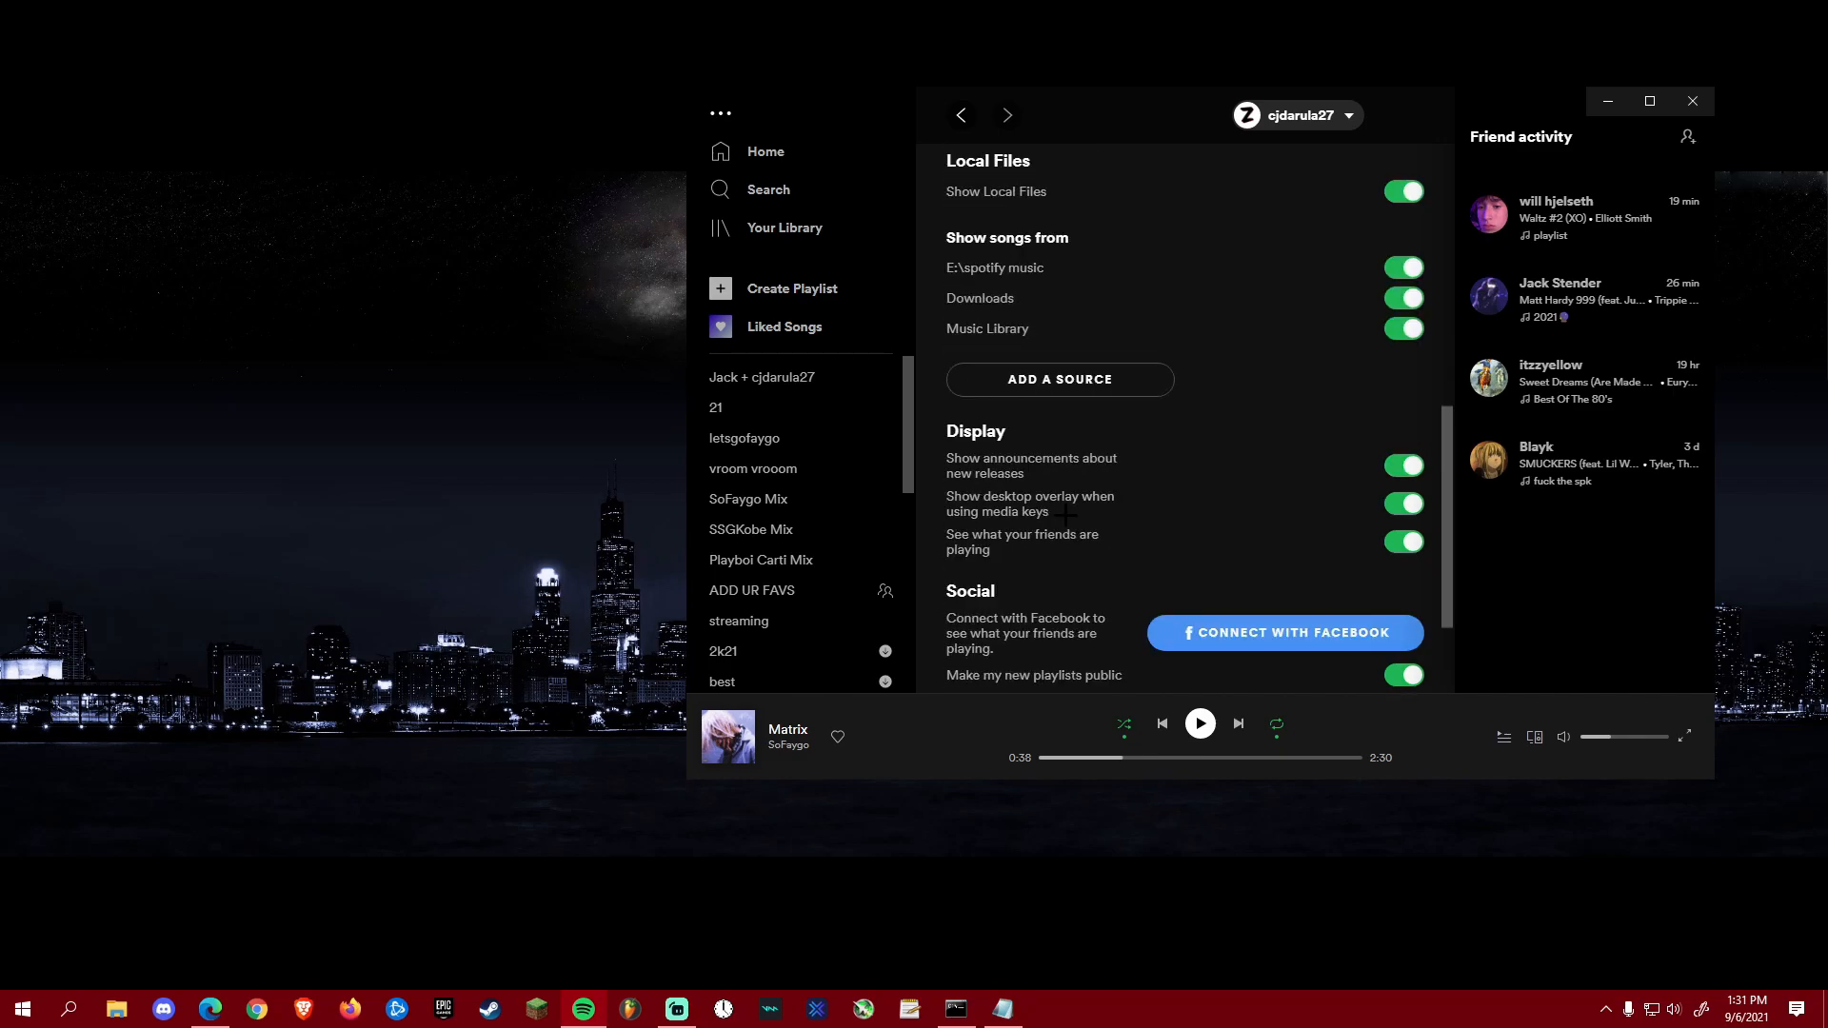
pyautogui.click(1076, 626)
# Step: Make sure hardware acceleration is turned off in Spotify's compatibility settings and close Spotify
pyautogui.moveTo(1123, 138); pyautogui.dragTo(1439, 118)
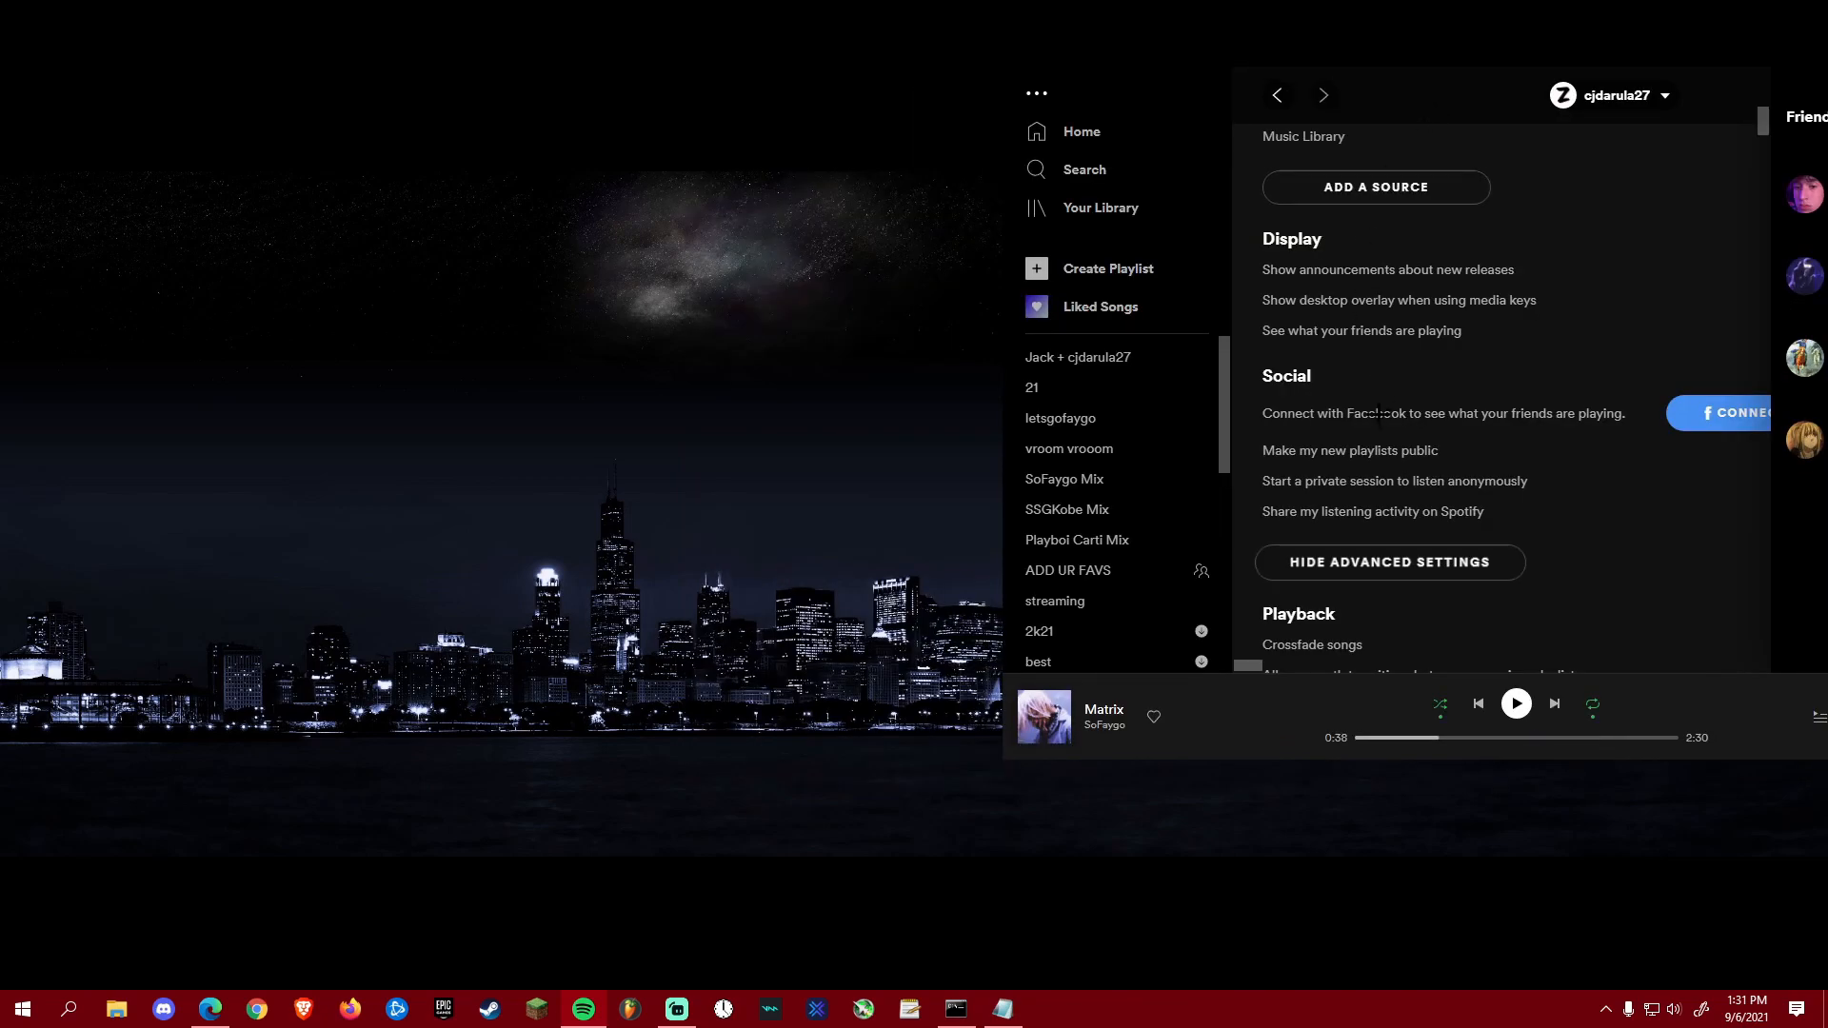
pyautogui.scroll(-3, 1377, 409)
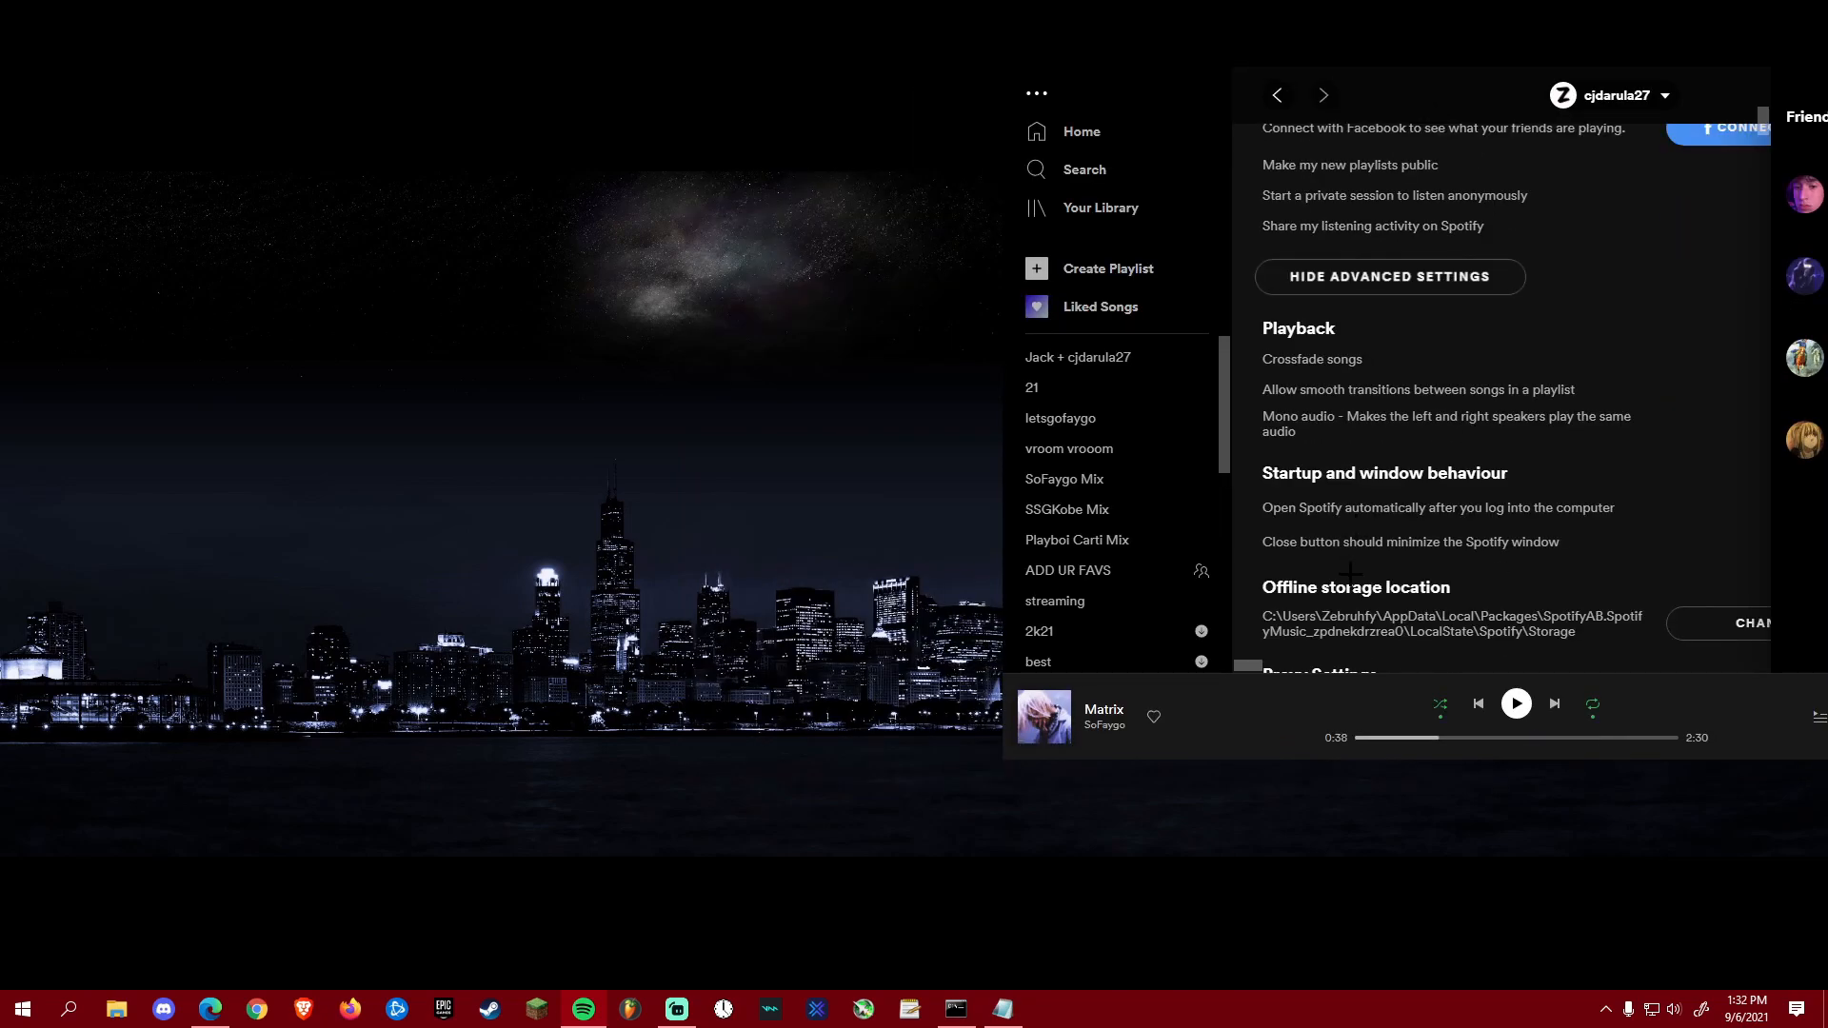
pyautogui.scroll(-4, 1350, 573)
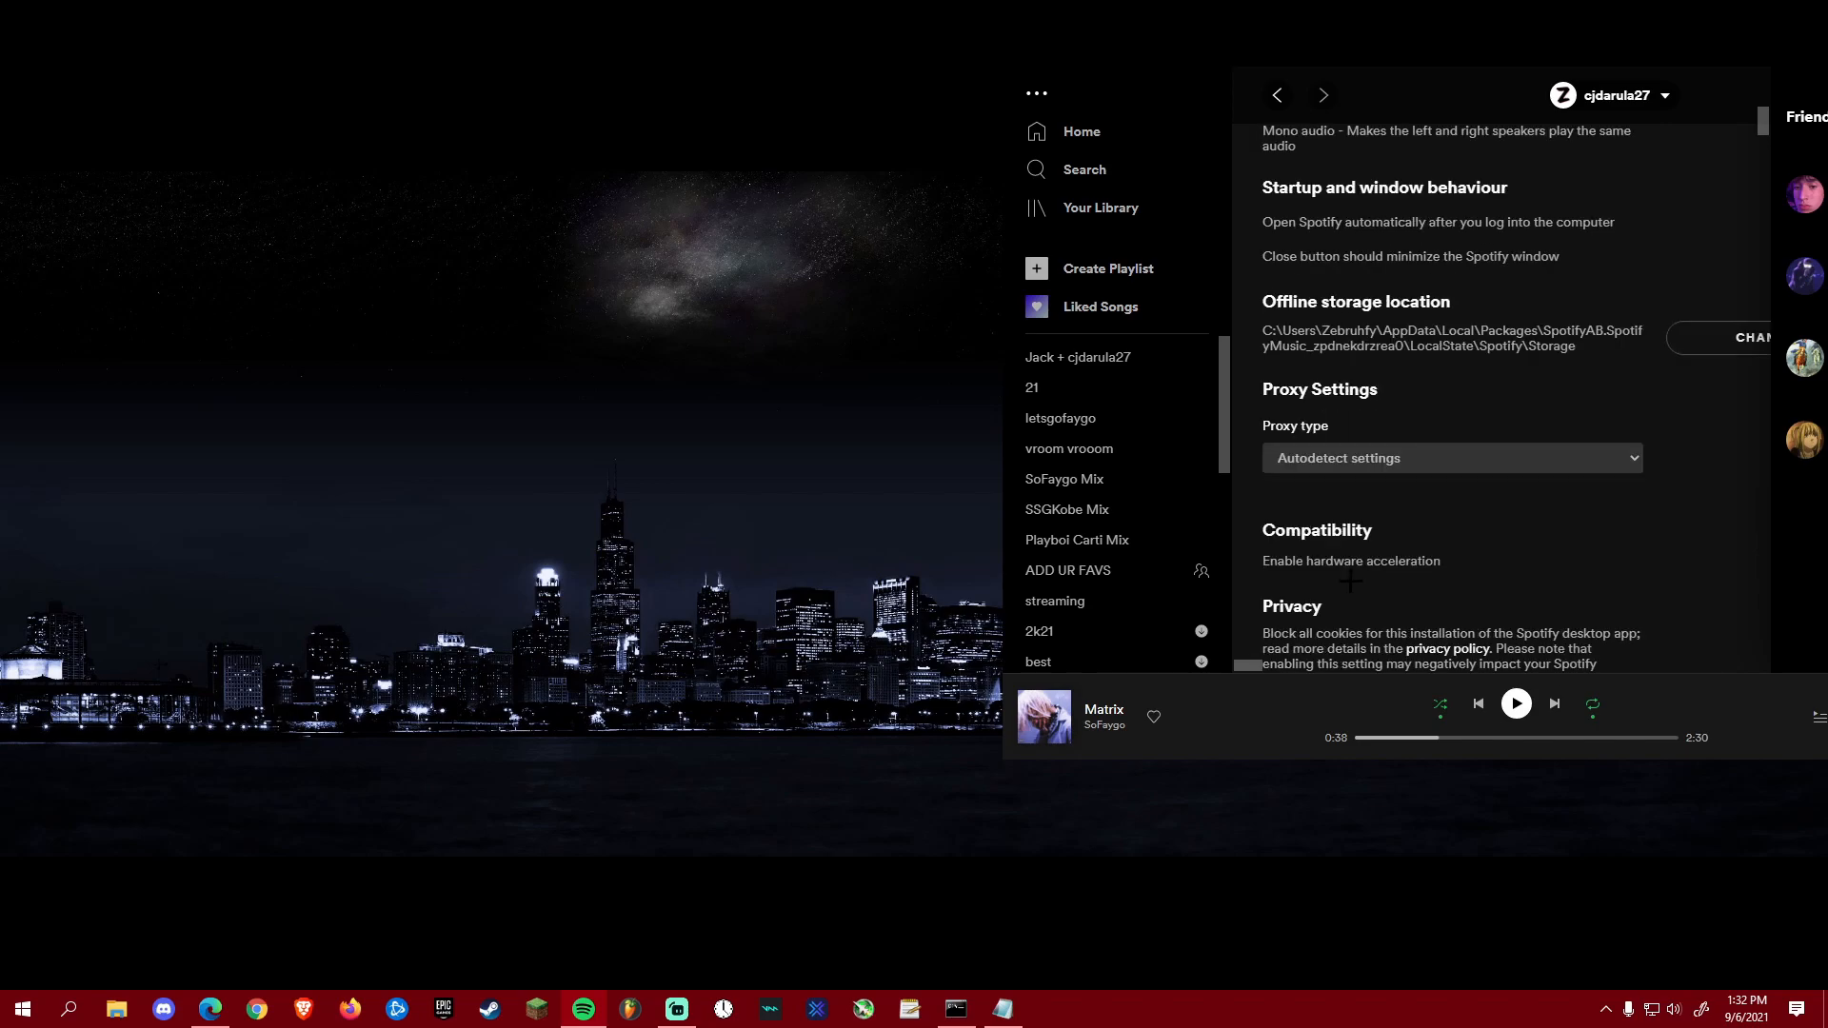
pyautogui.moveTo(1530, 129); pyautogui.dragTo(1081, 148)
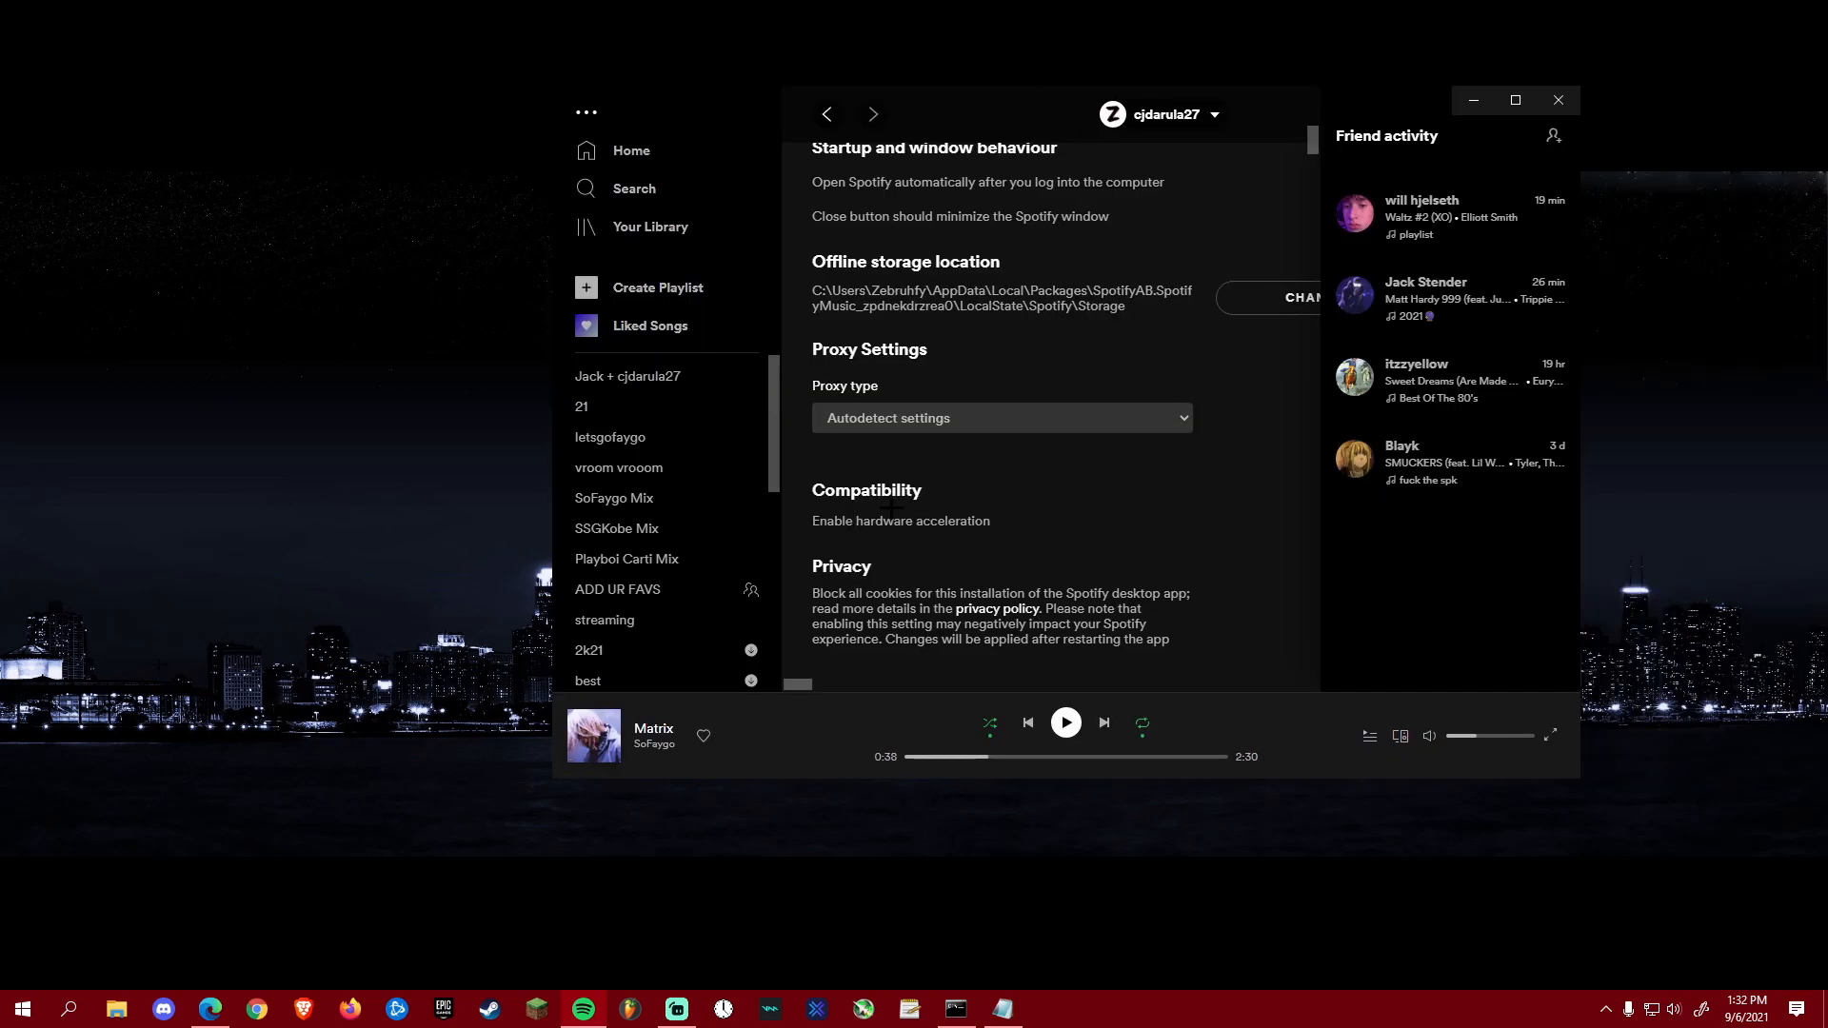
pyautogui.click(1297, 520)
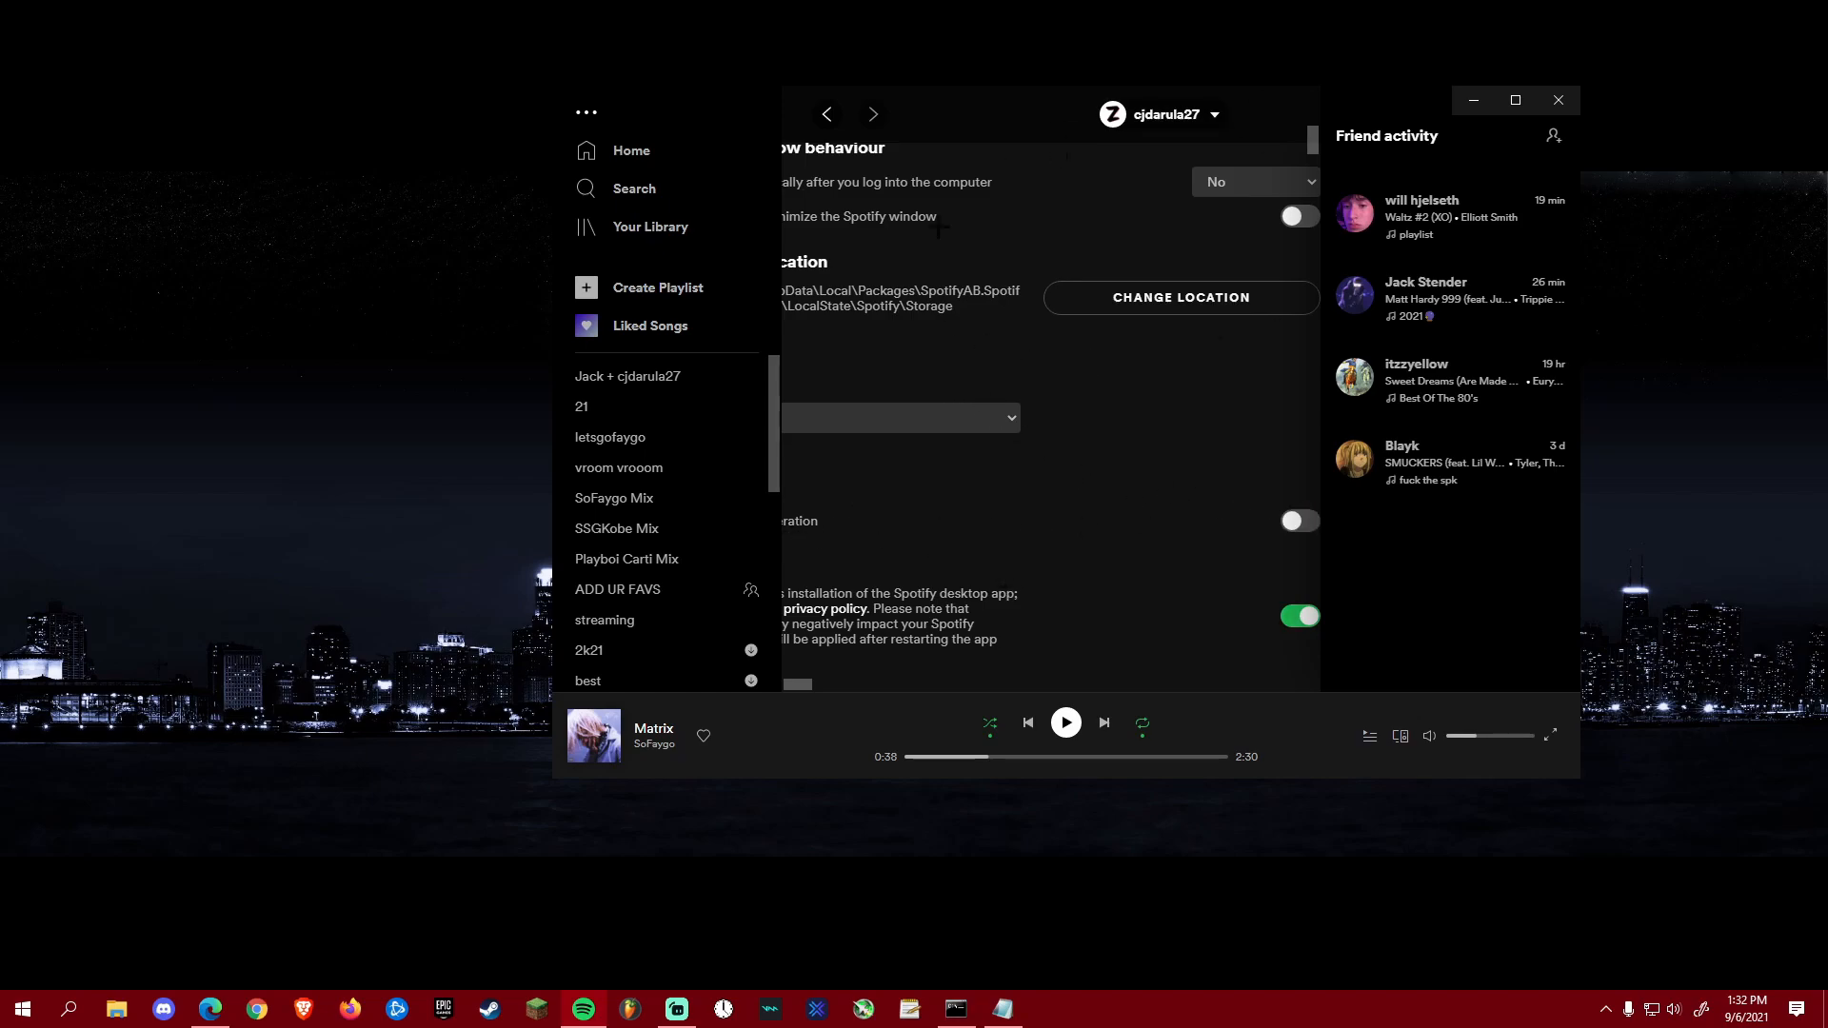
pyautogui.click(1558, 99)
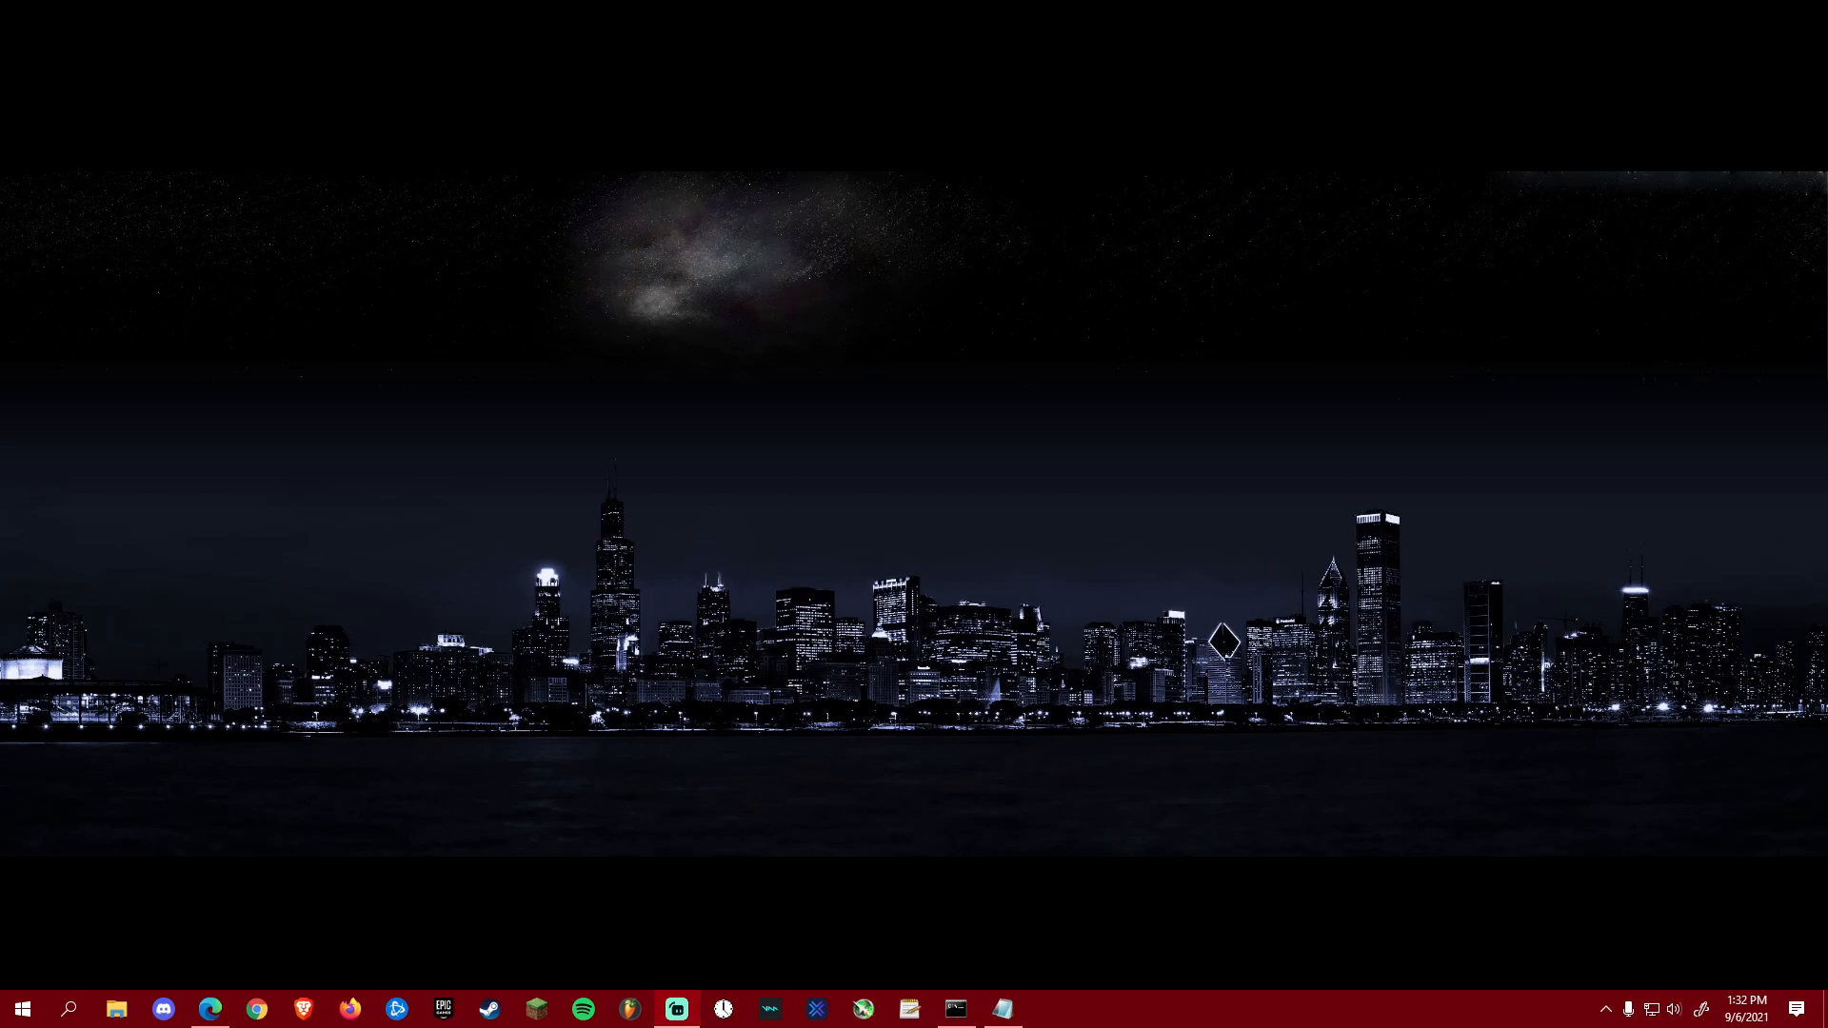
# Step: Switch to Discord and maximize its user settings window on the main screen
pyautogui.click(164, 1008)
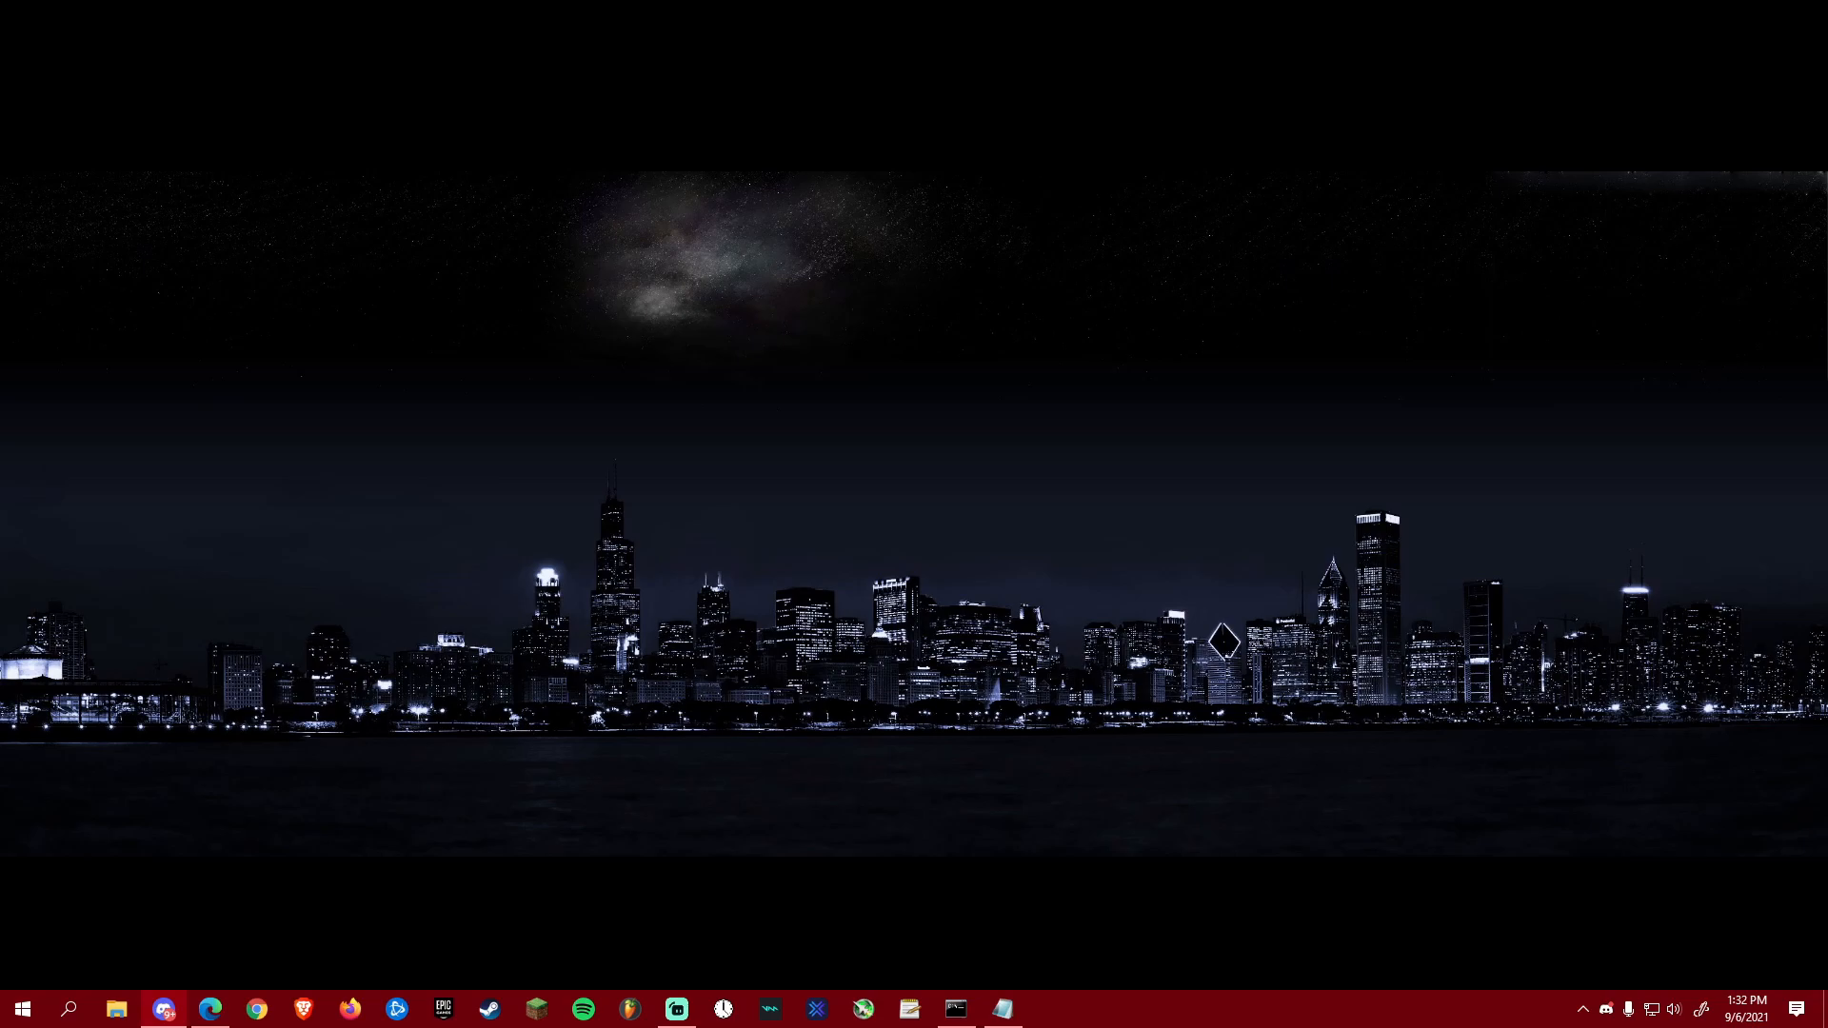
pyautogui.moveTo(0, 149); pyautogui.dragTo(894, 51)
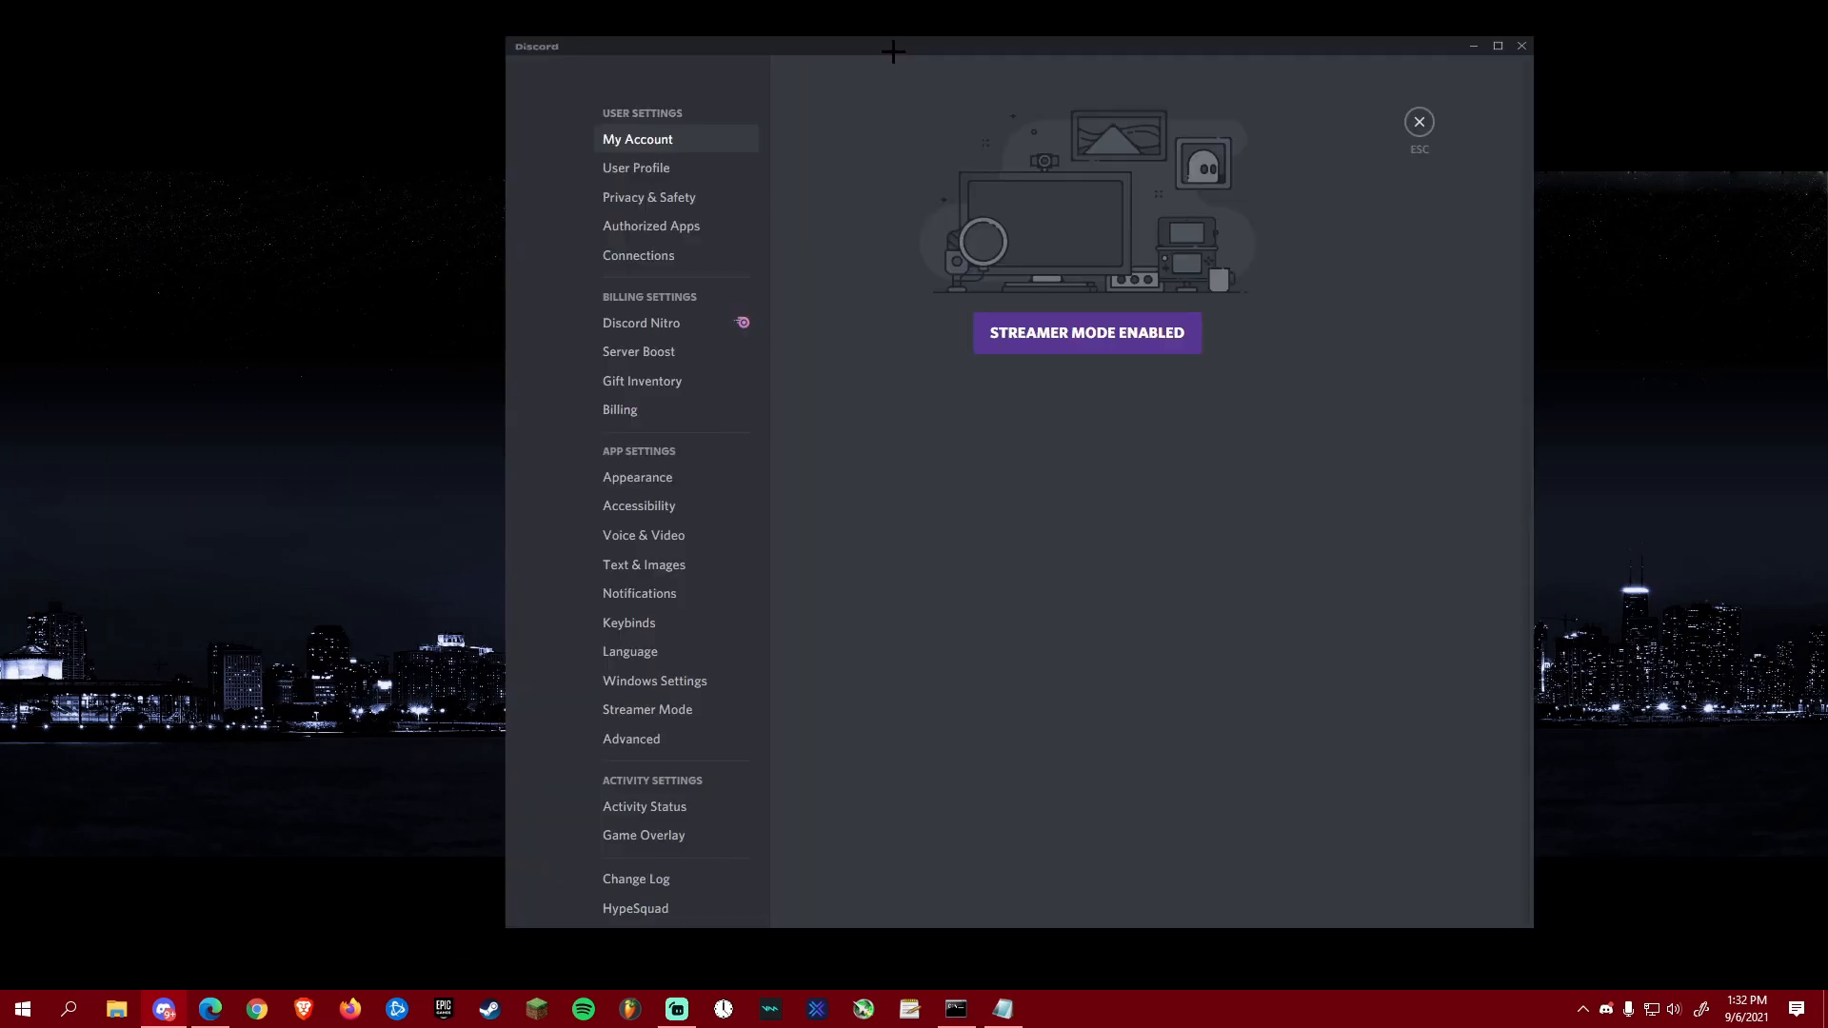
pyautogui.doubleClick(895, 48)
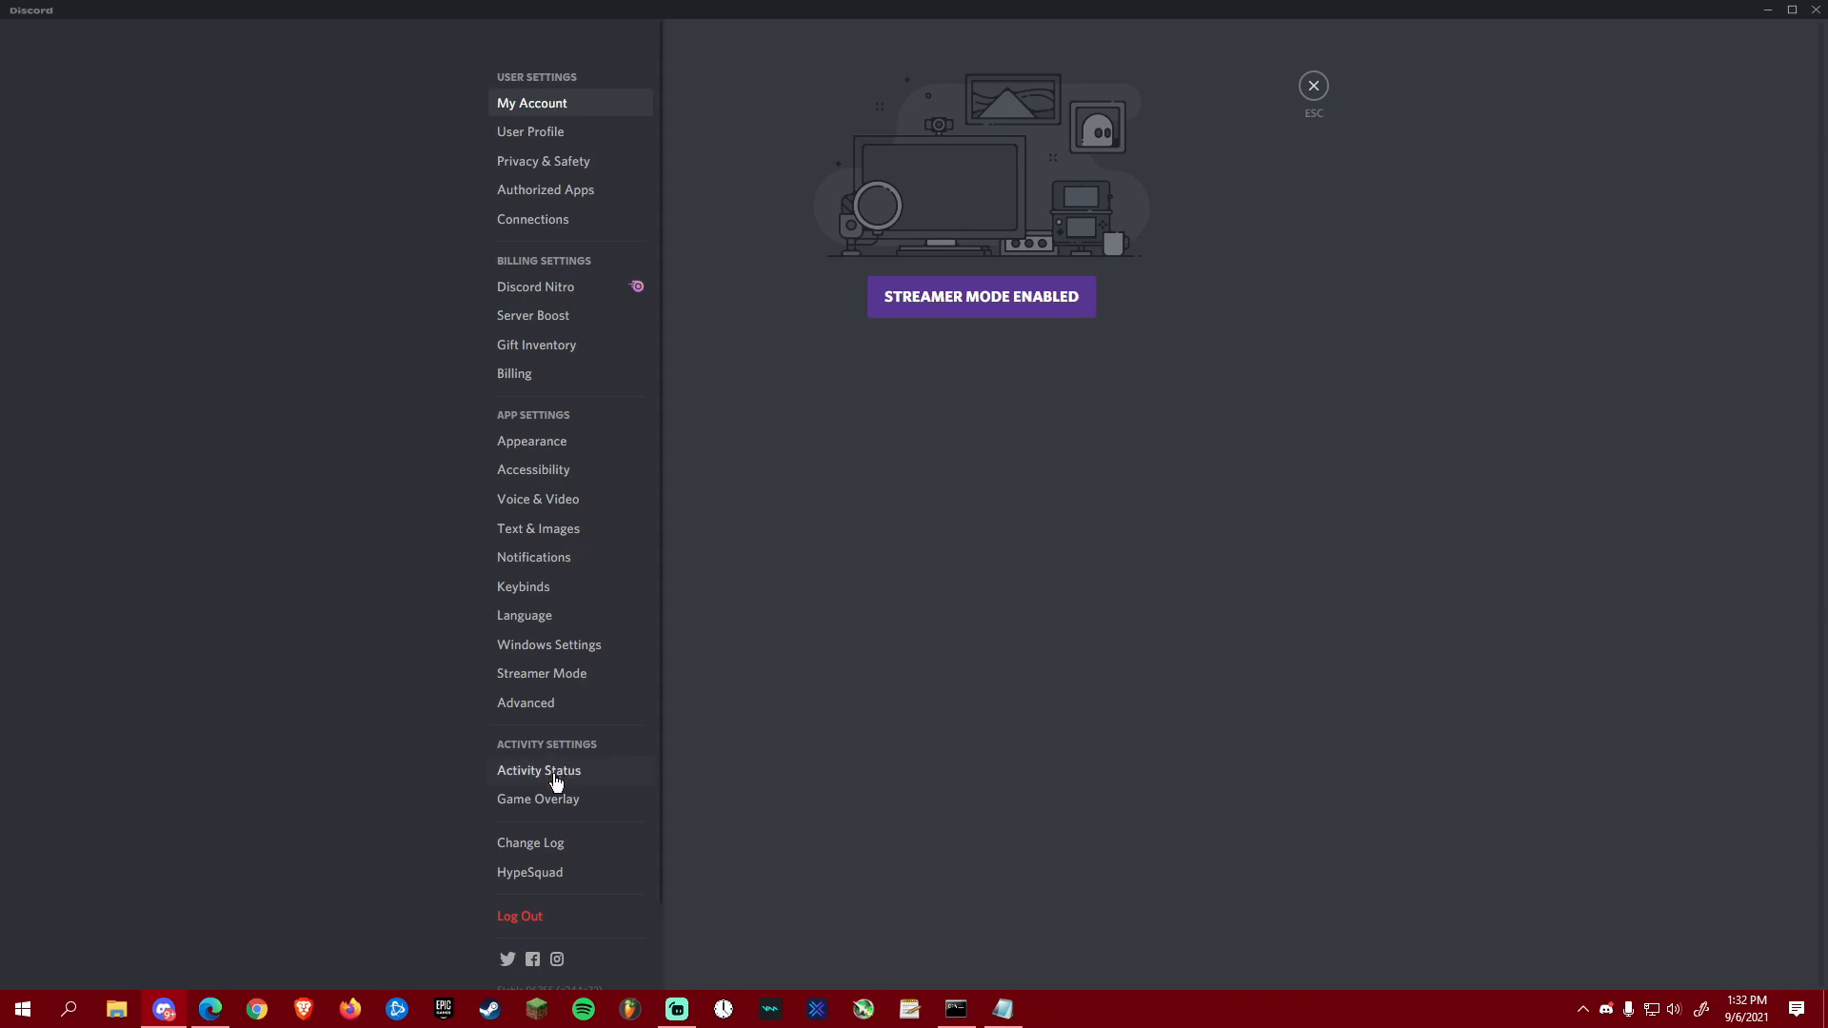
# Step: Look through Discord's Appearance and Windows Settings, check the Hardware Acceleration option under Advanced, and return to the desktop
pyautogui.click(540, 444)
pyautogui.scroll(-2, 874, 493)
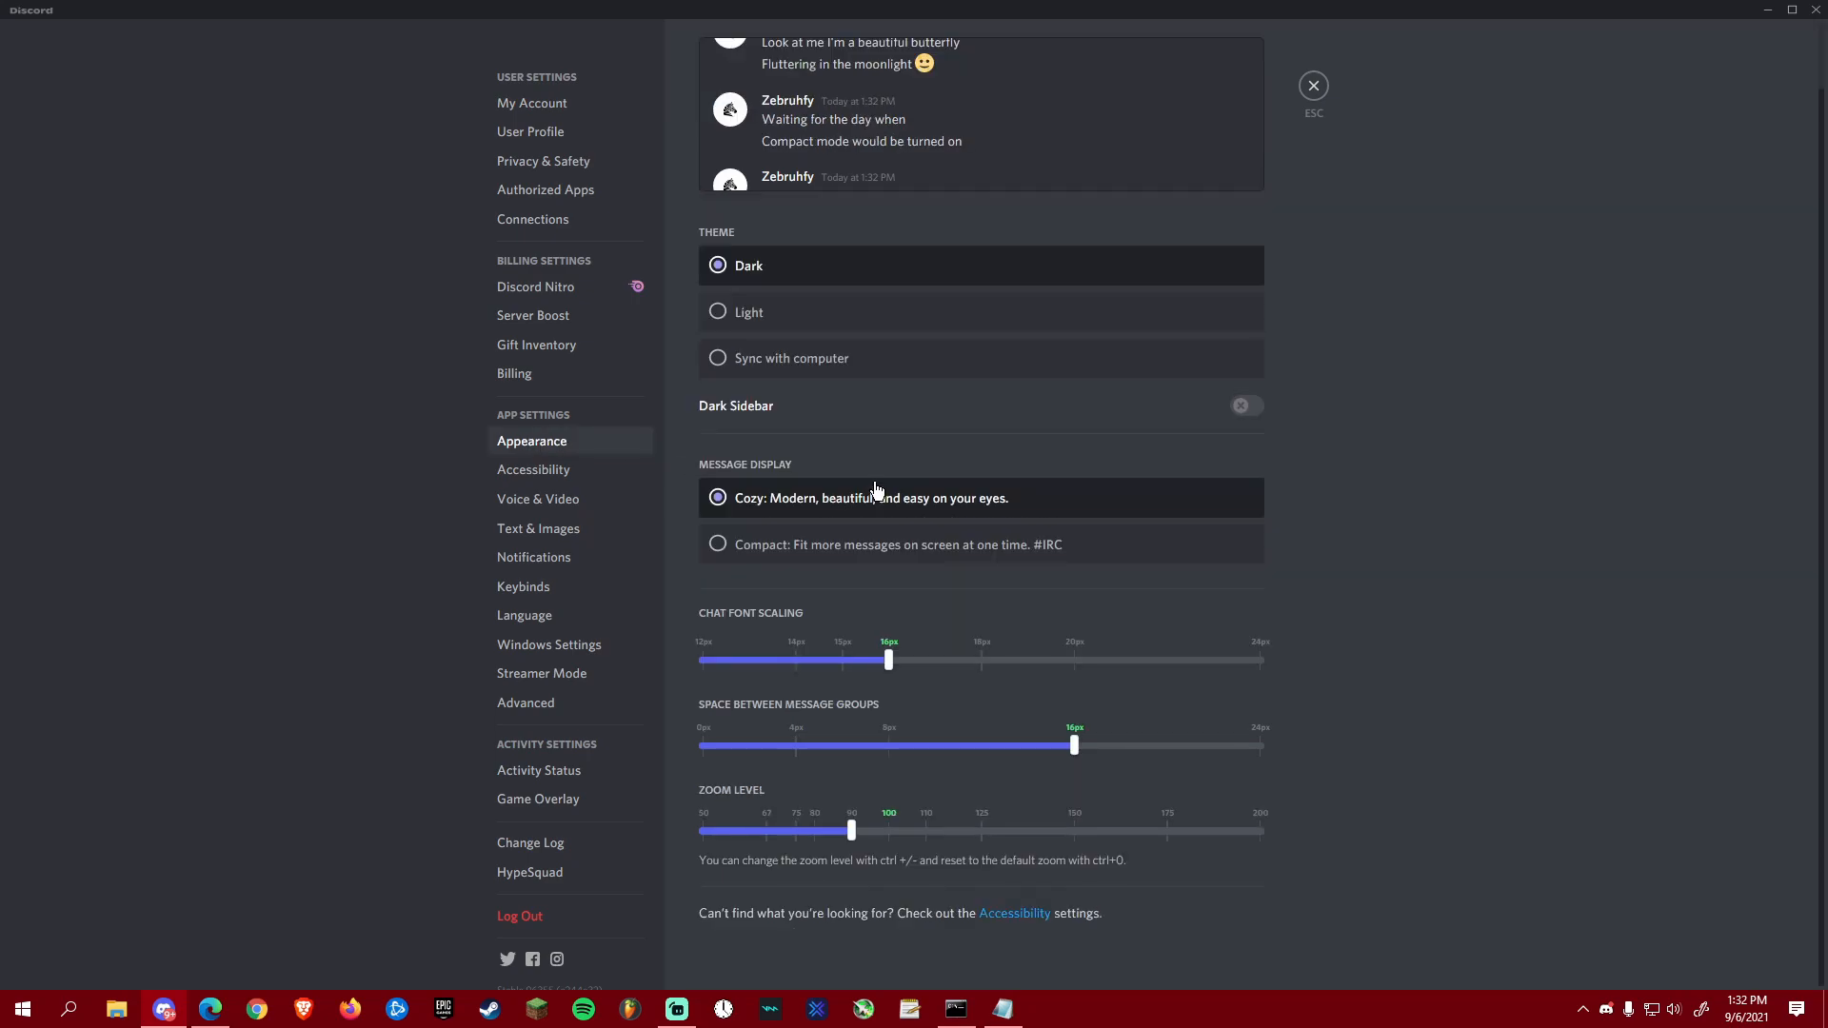
pyautogui.scroll(2, 1304, 493)
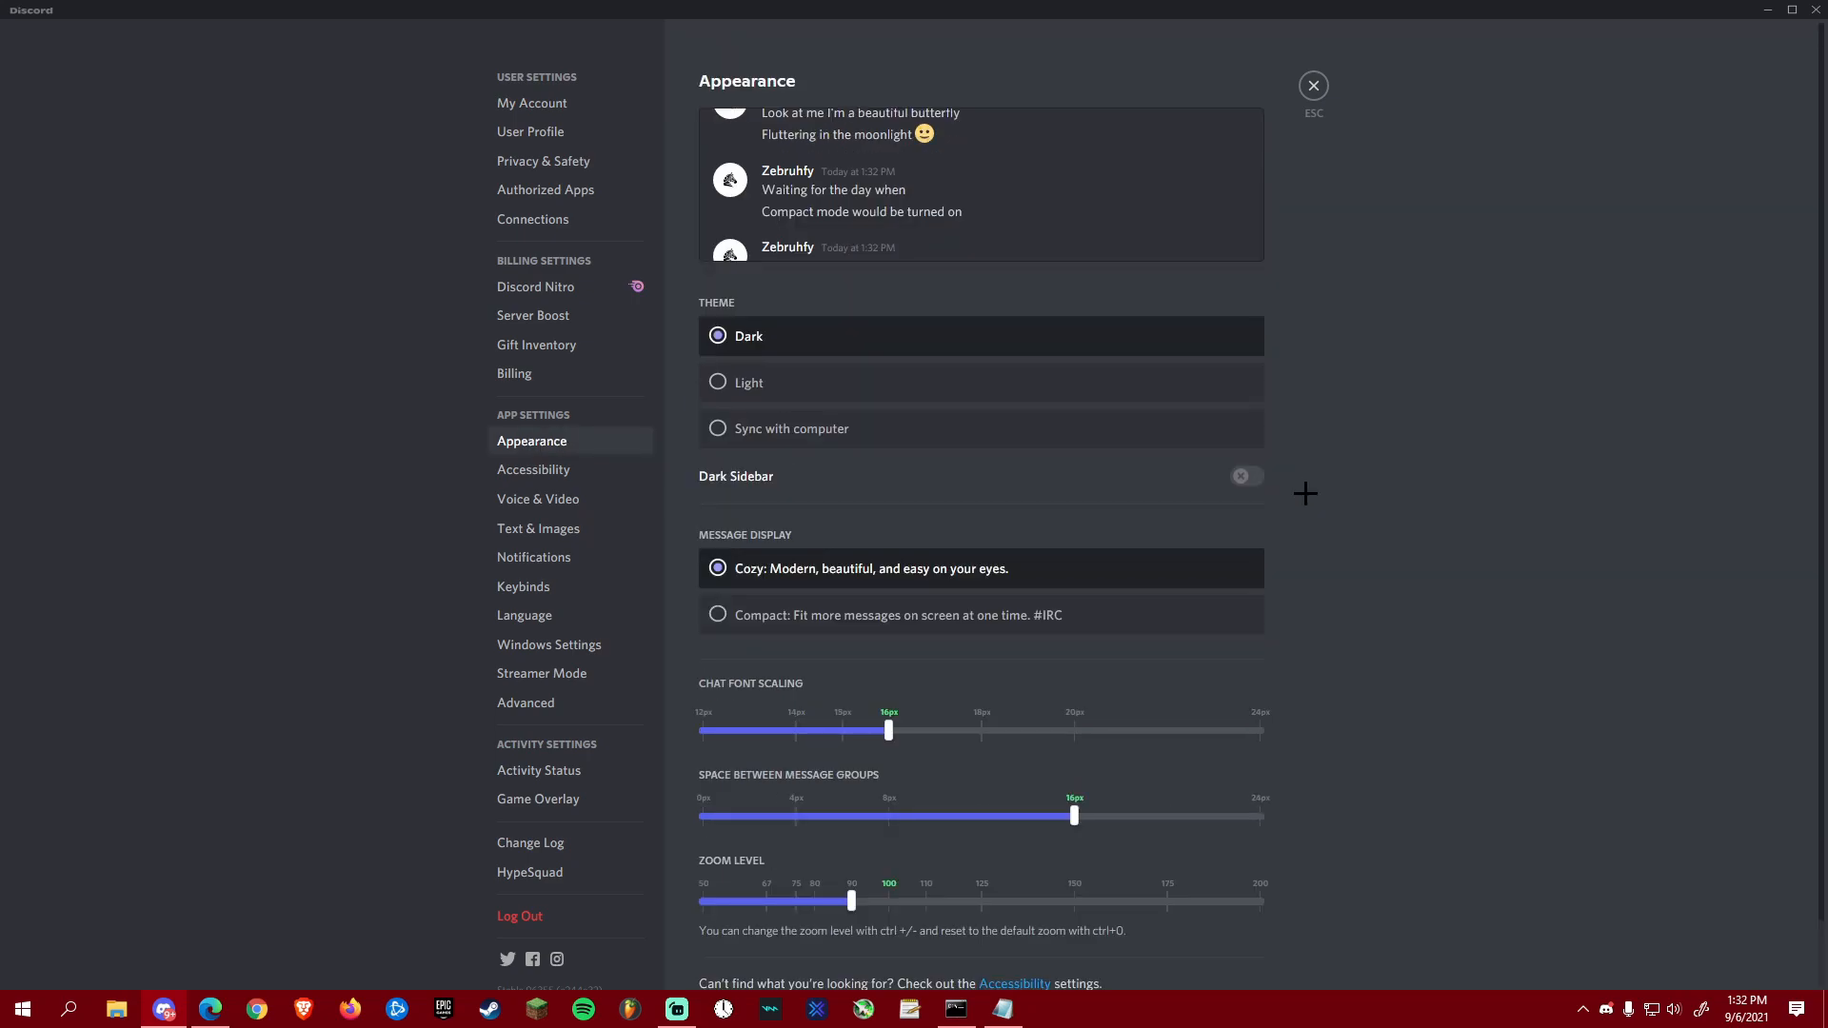
pyautogui.click(582, 649)
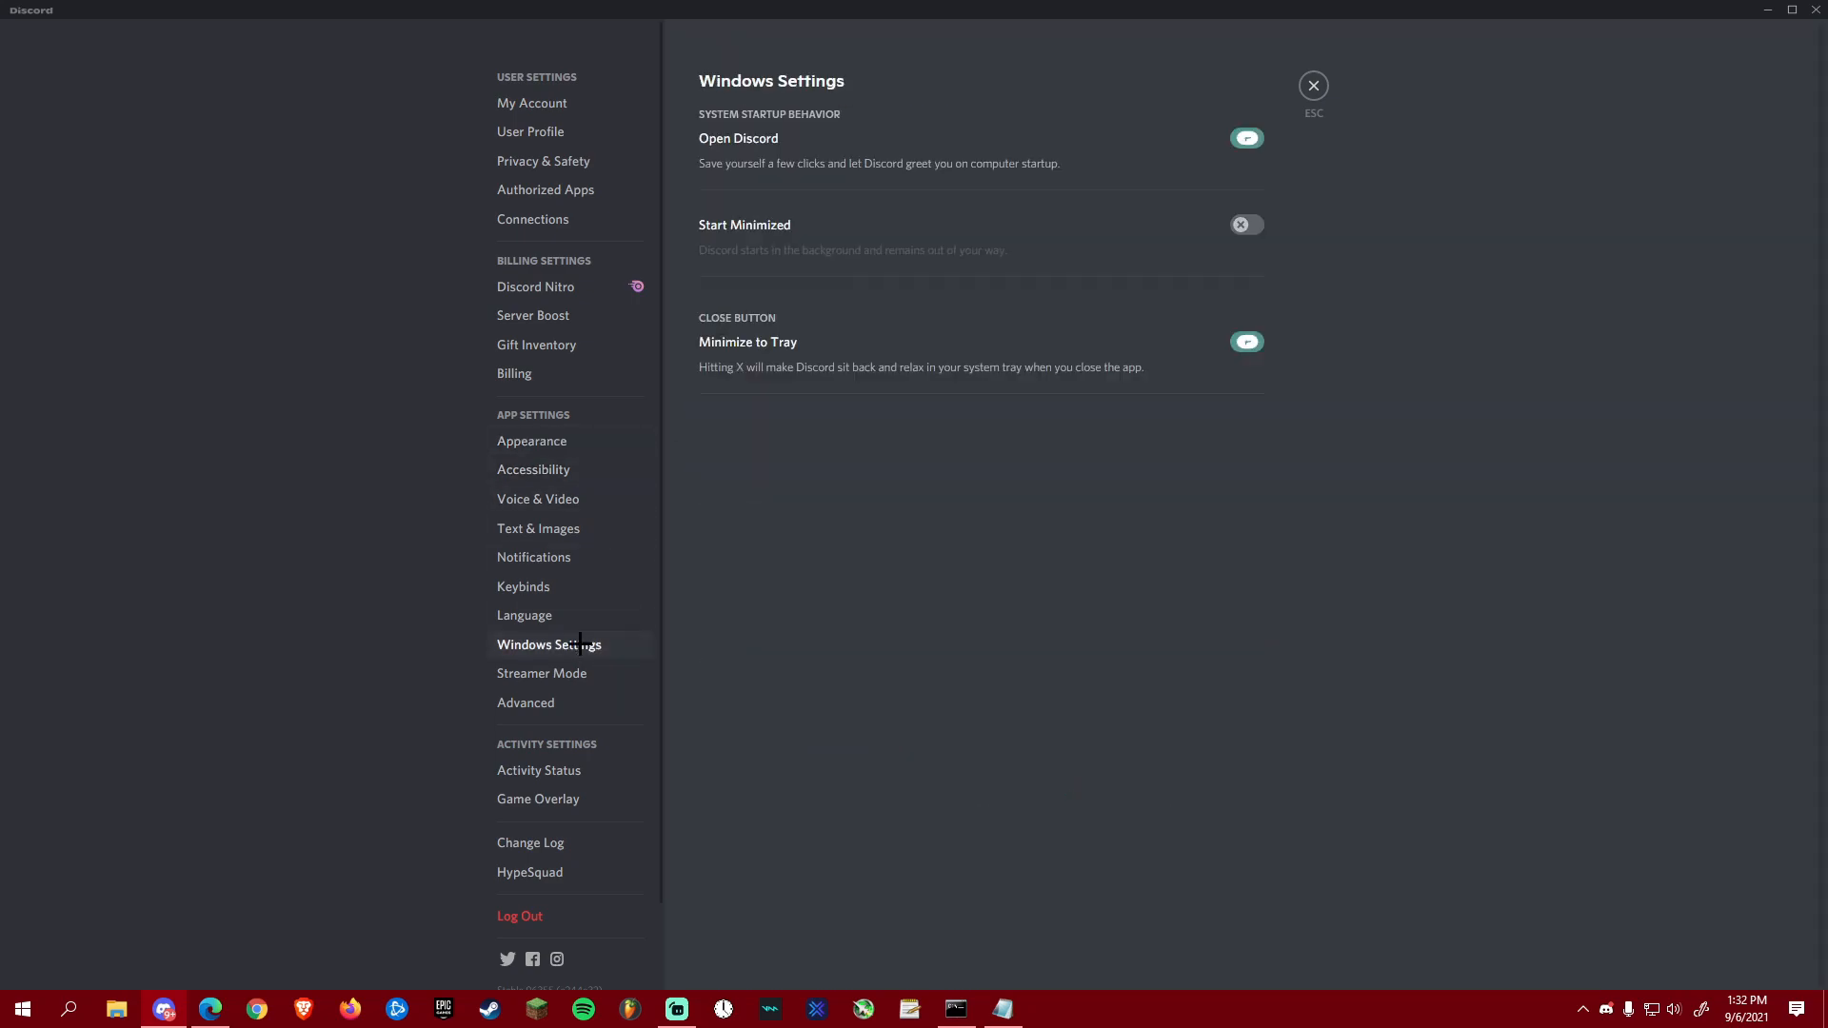
pyautogui.click(561, 702)
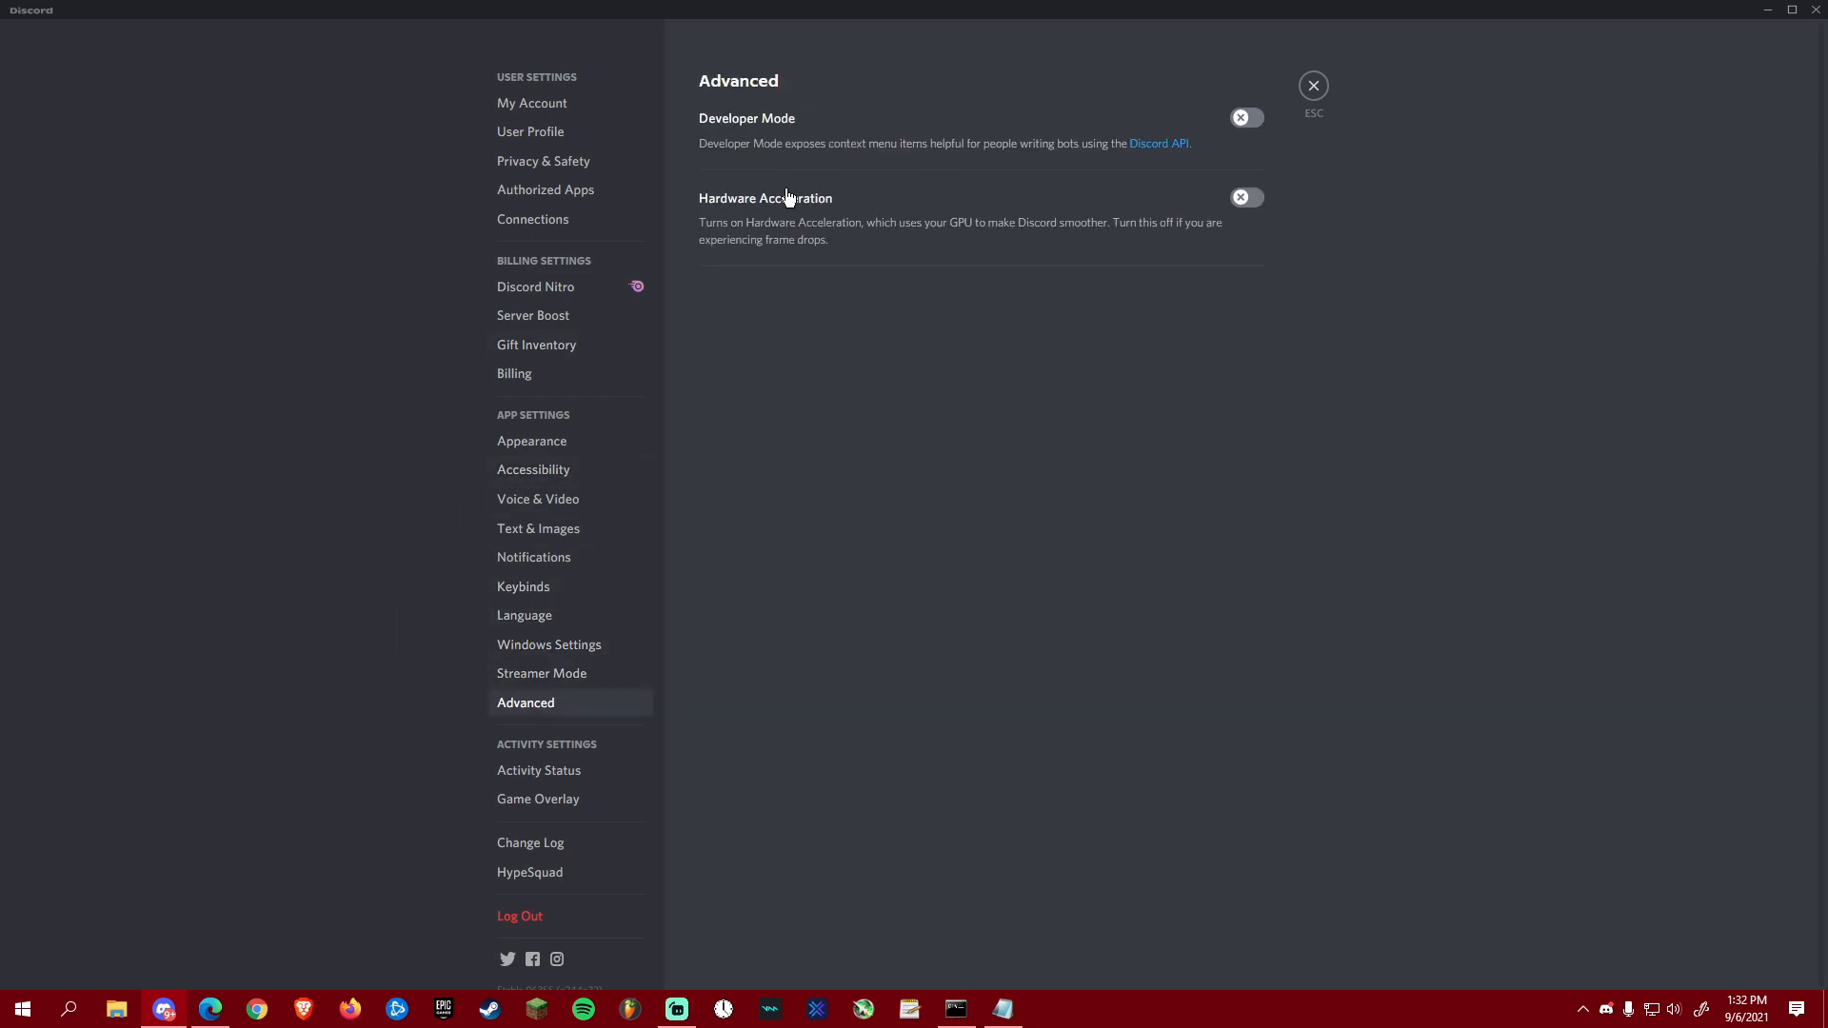
pyautogui.click(1312, 93)
pyautogui.press('super+d')
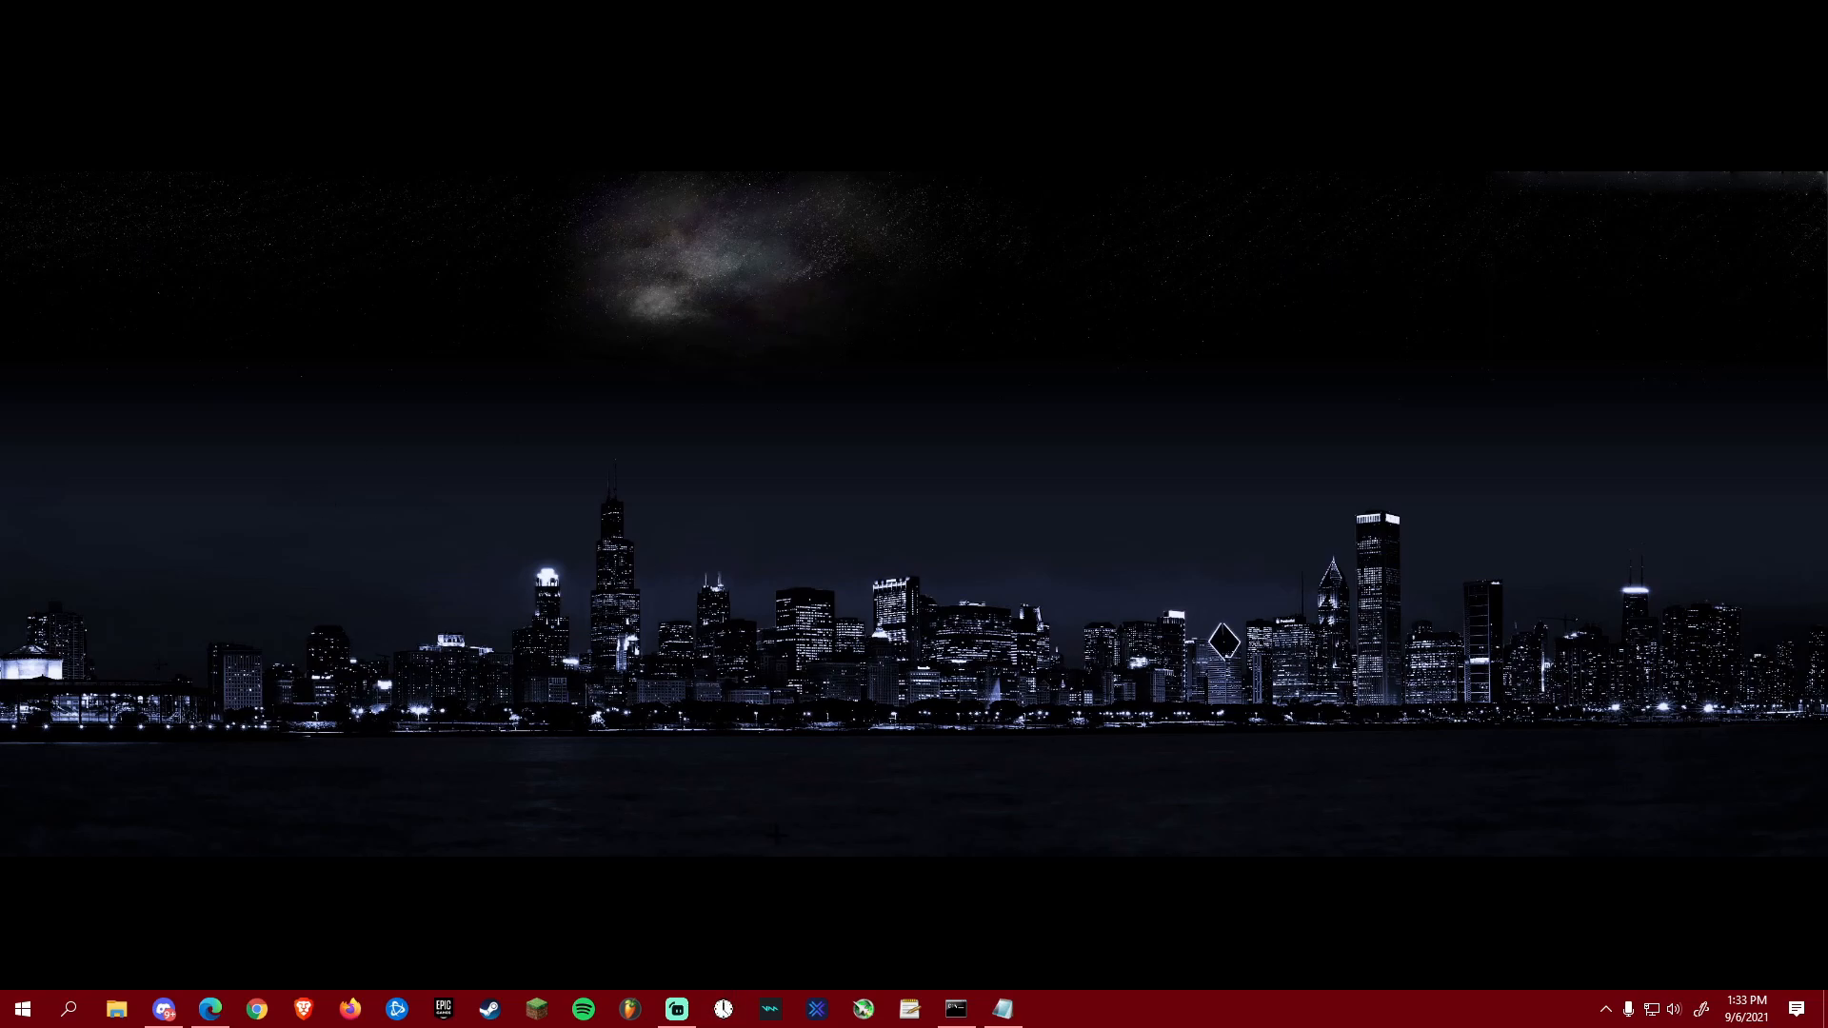
# Step: Set the timer resolution to its maximum with the Set Timer Resolution tool and minimize the tool
pyautogui.click(723, 1009)
pyautogui.click(794, 566)
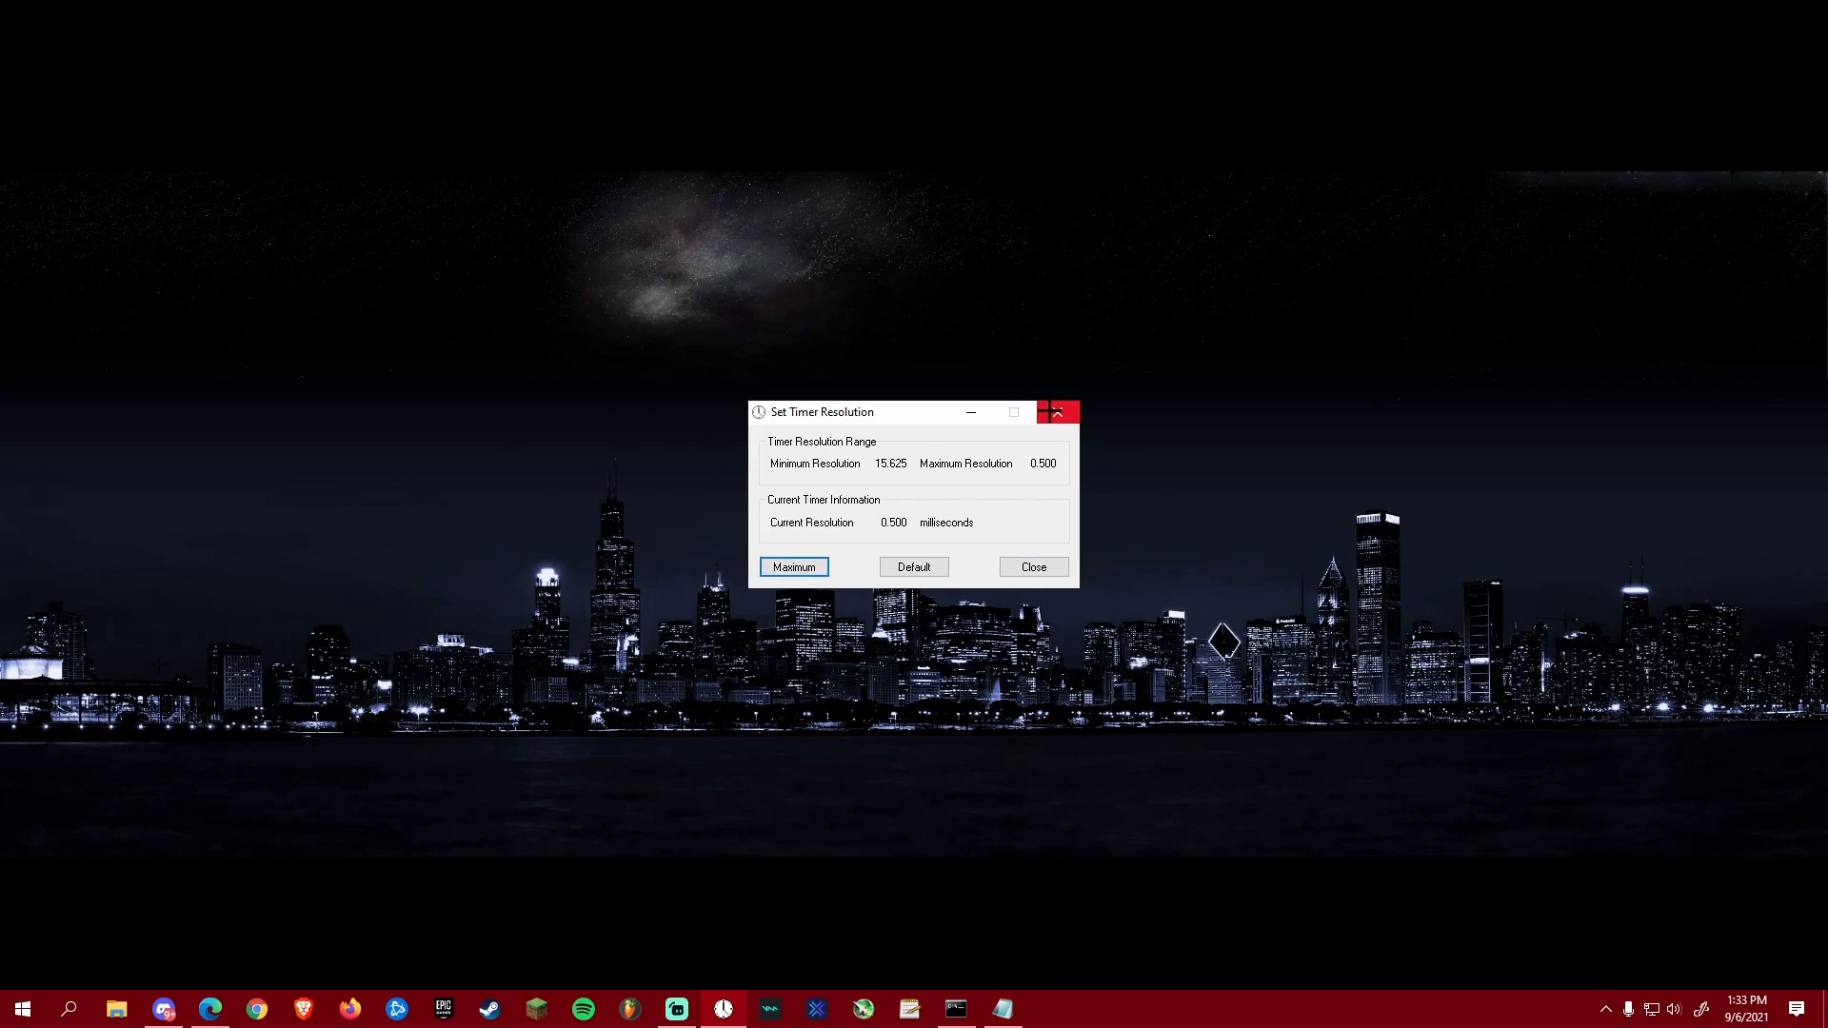
pyautogui.click(971, 411)
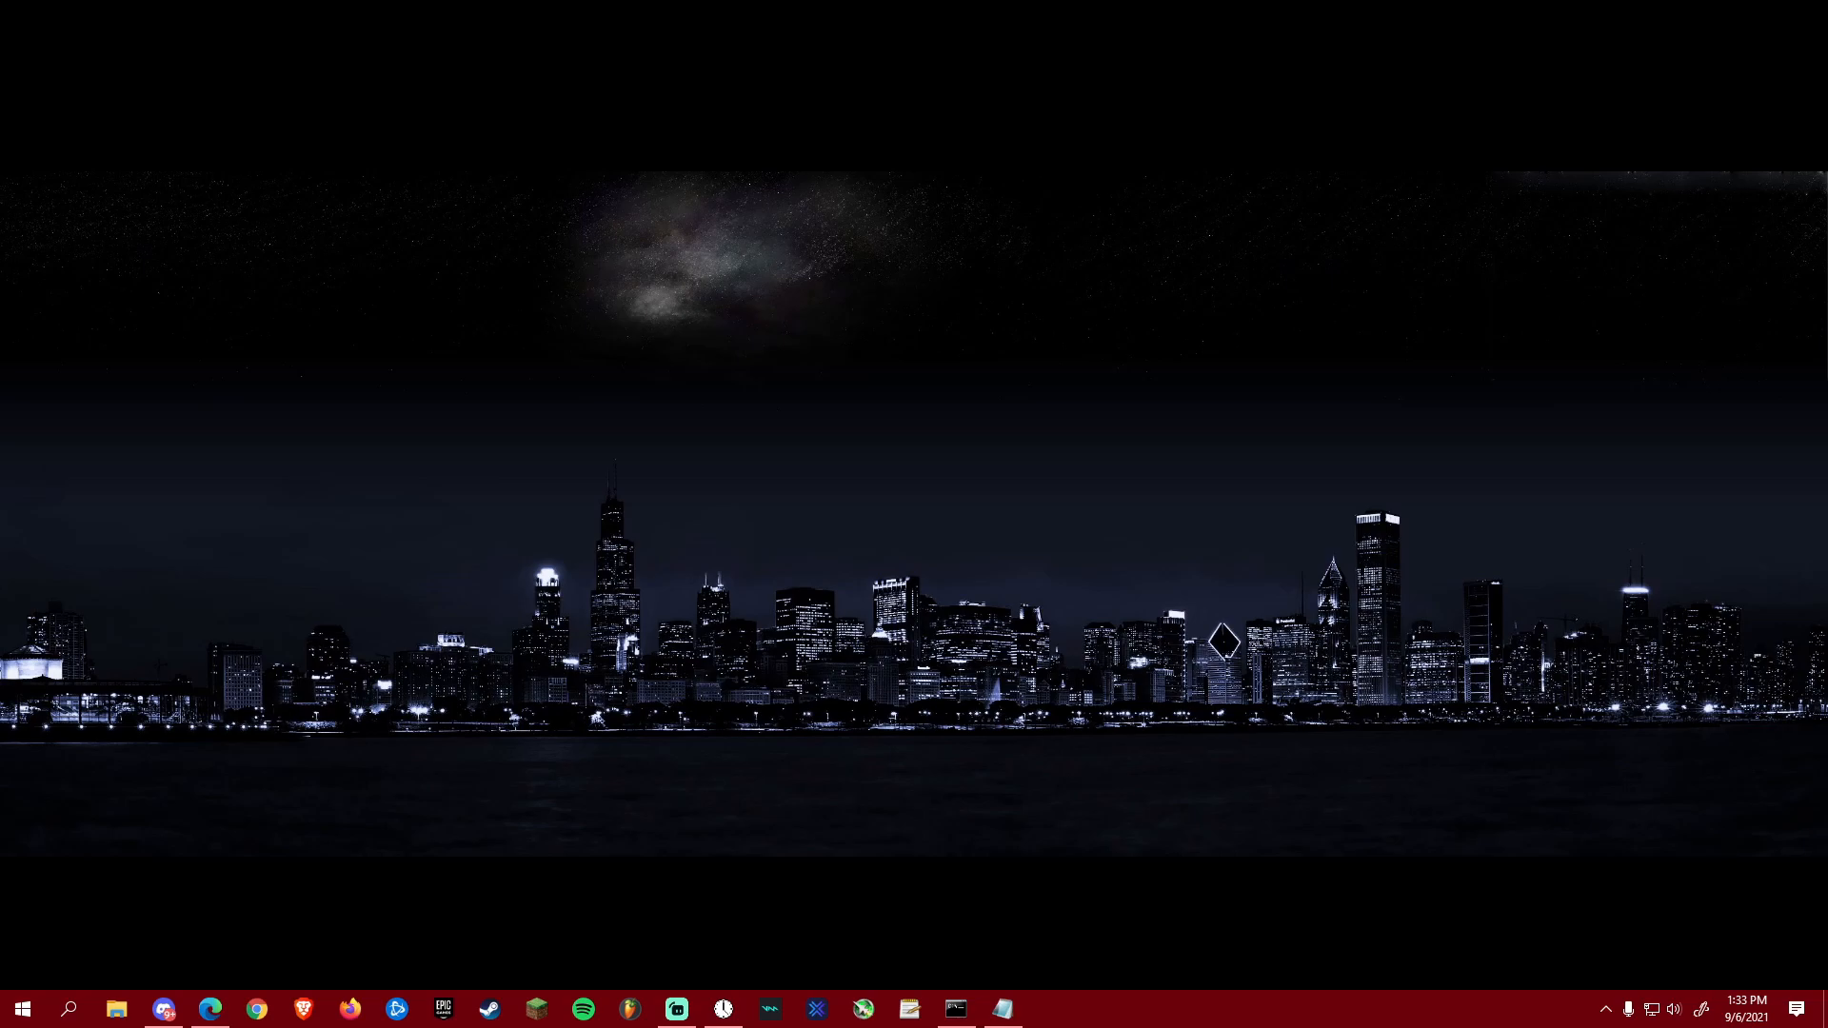
# Step: Open the additional mouse options from the Windows mouse settings, bring Mouse Properties onto the main screen, and show the pointer options
pyautogui.press('super+s')
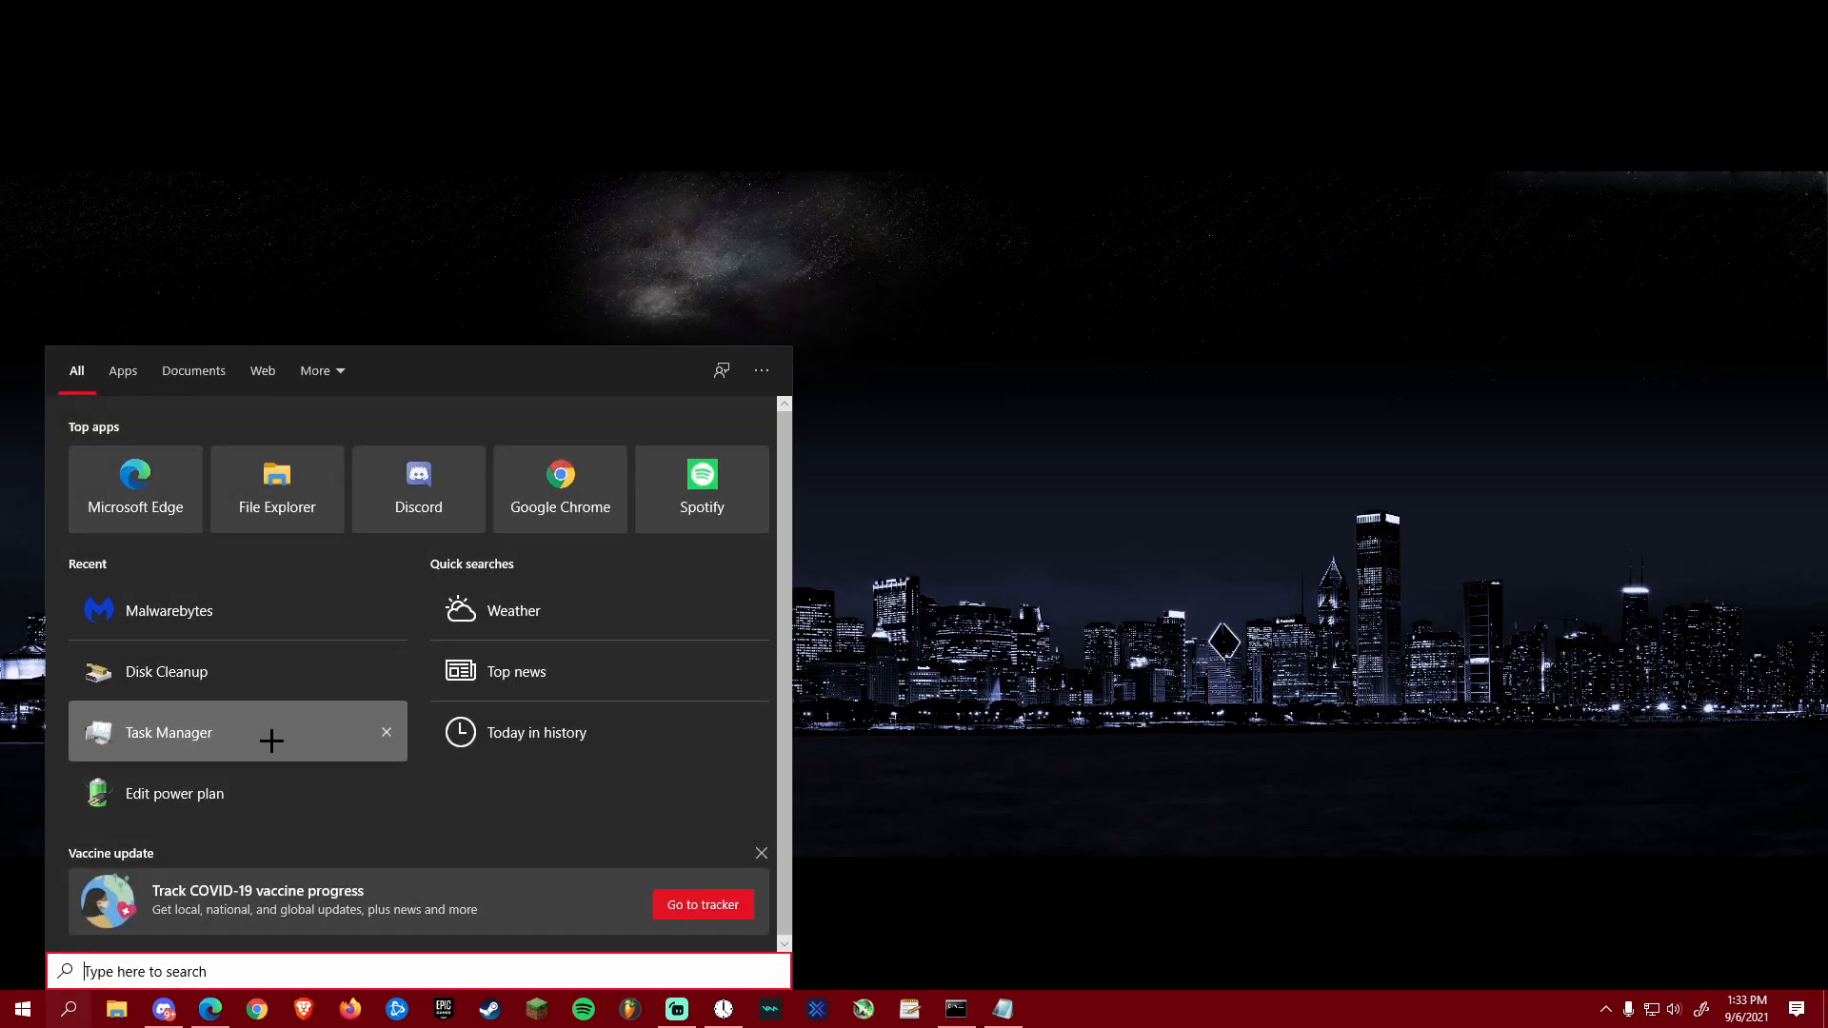
pyautogui.write('mouse')
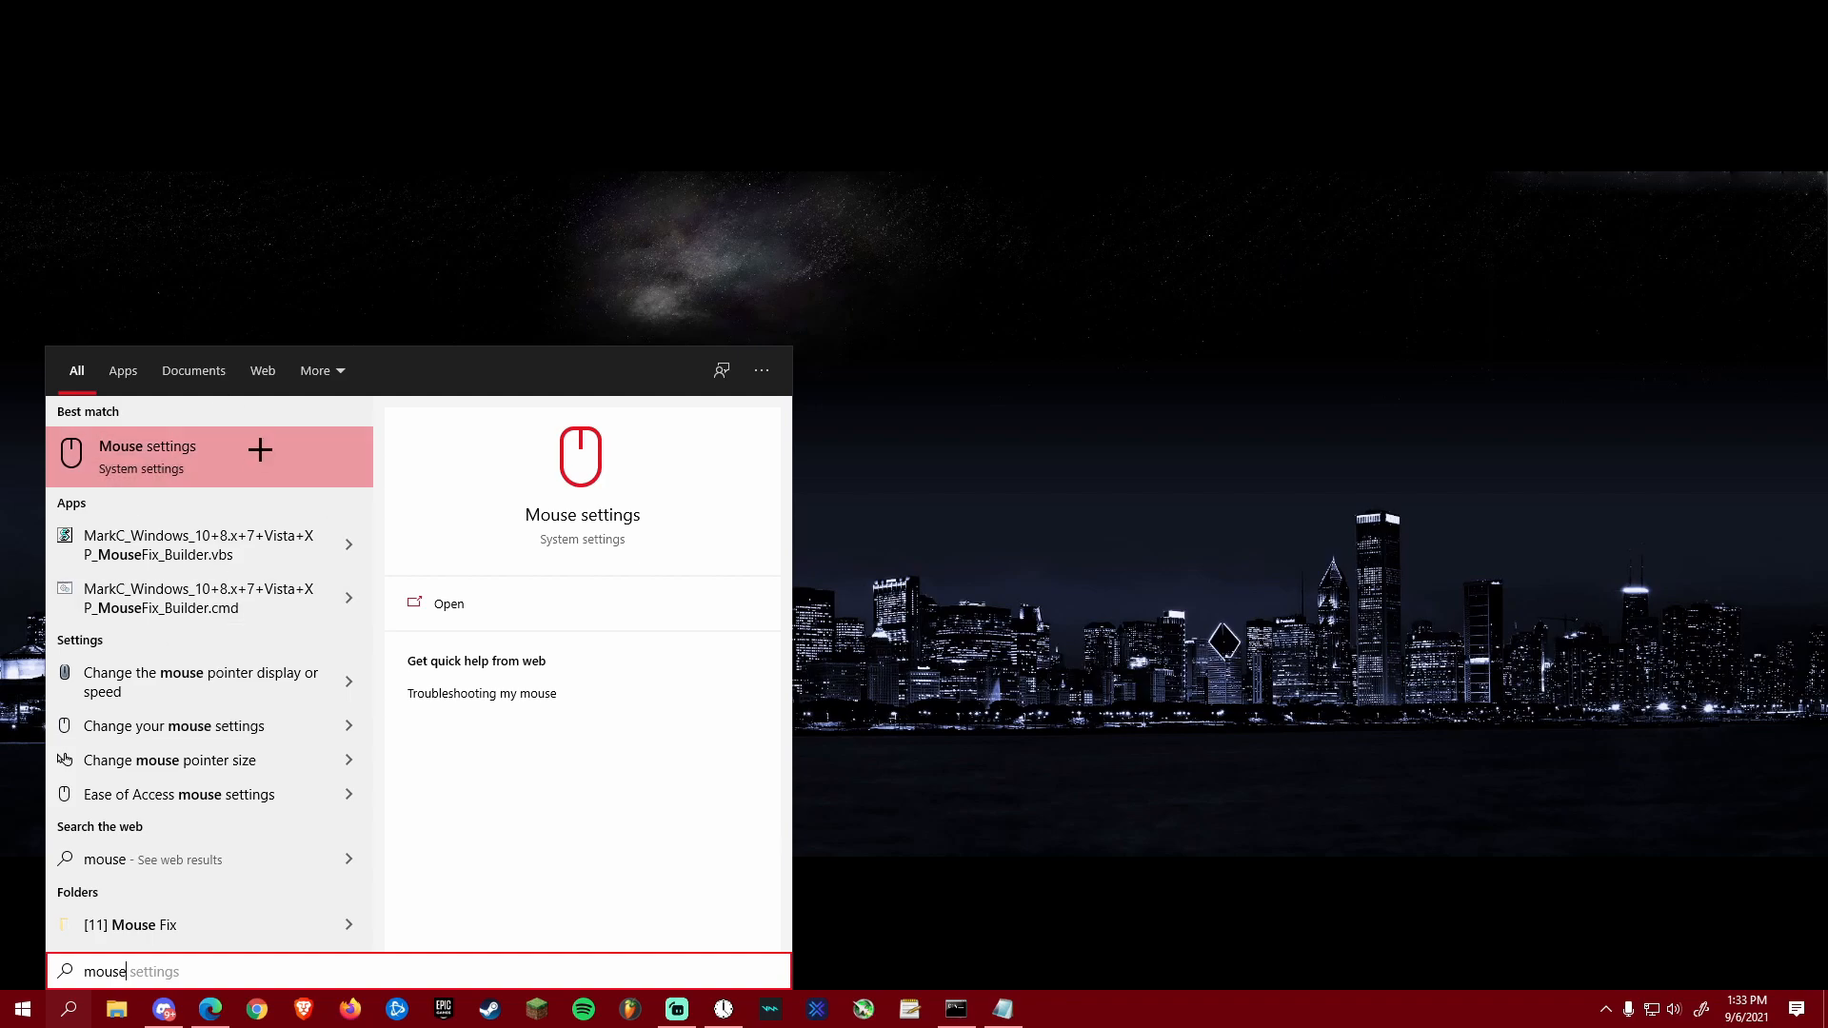
pyautogui.click(187, 462)
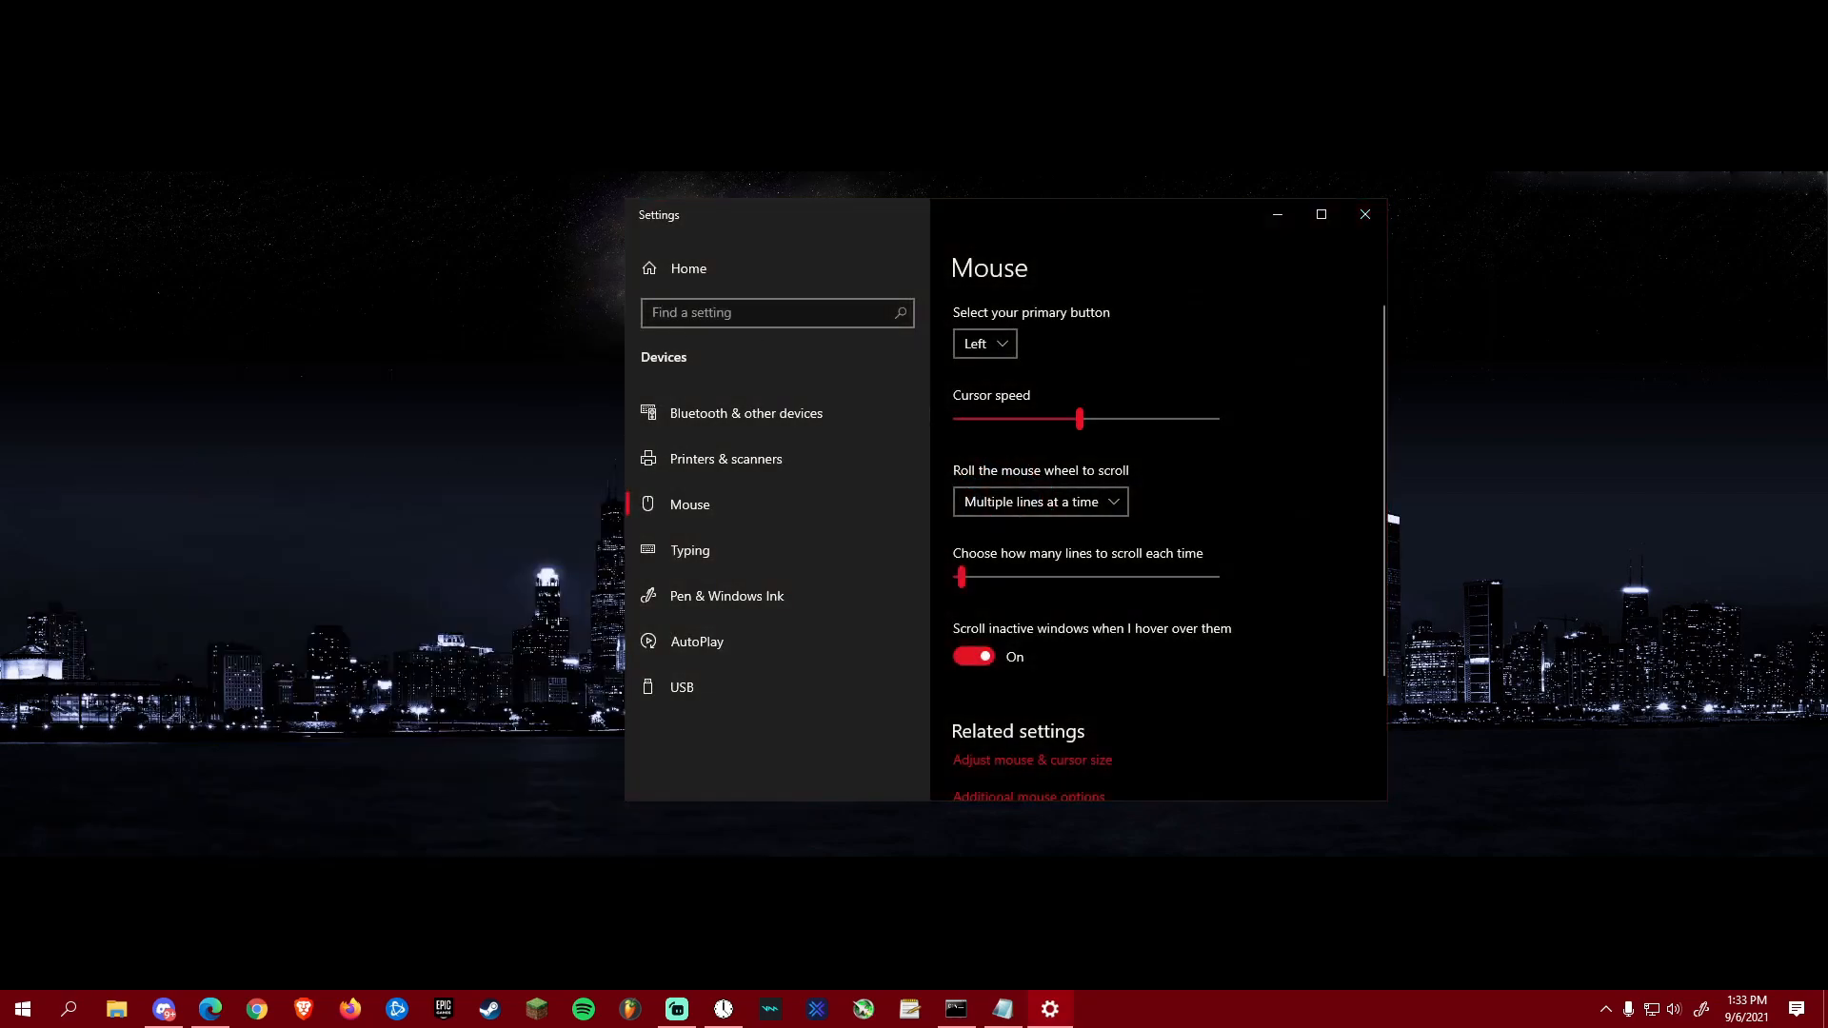
pyautogui.scroll(-5, 1095, 523)
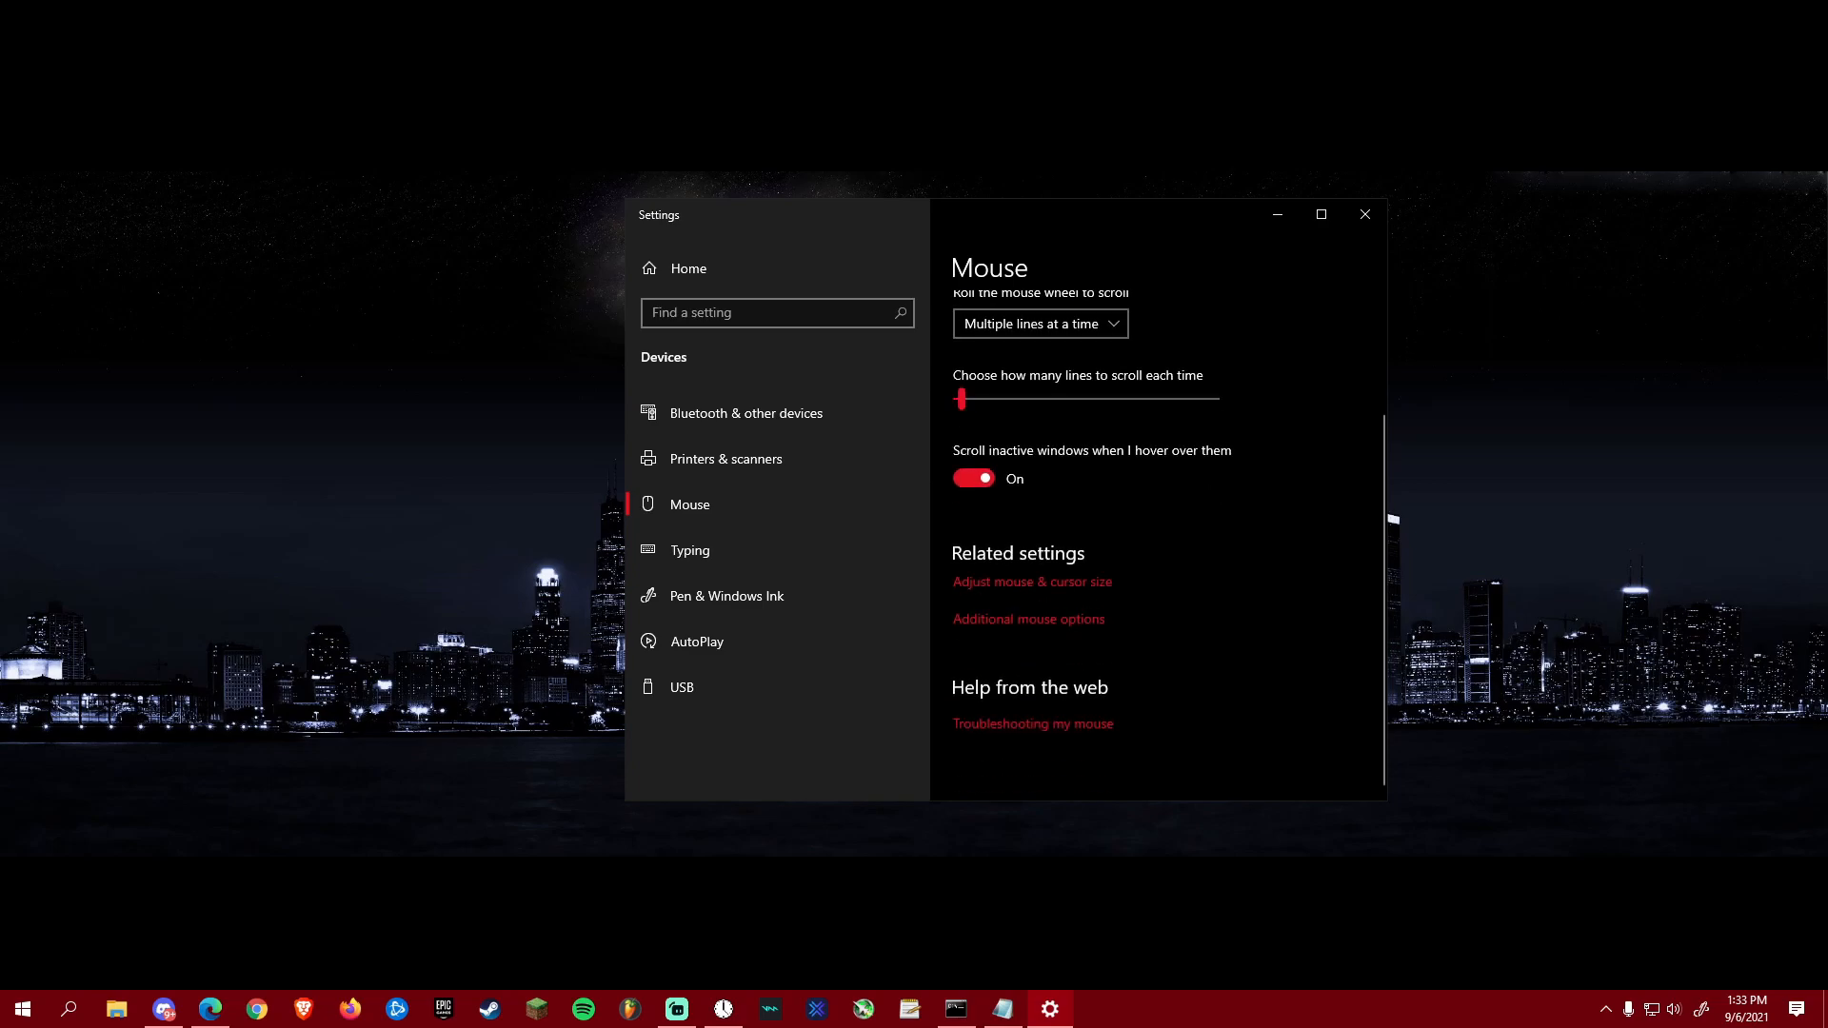
pyautogui.click(1047, 625)
pyautogui.moveTo(327, 153); pyautogui.dragTo(1064, 231)
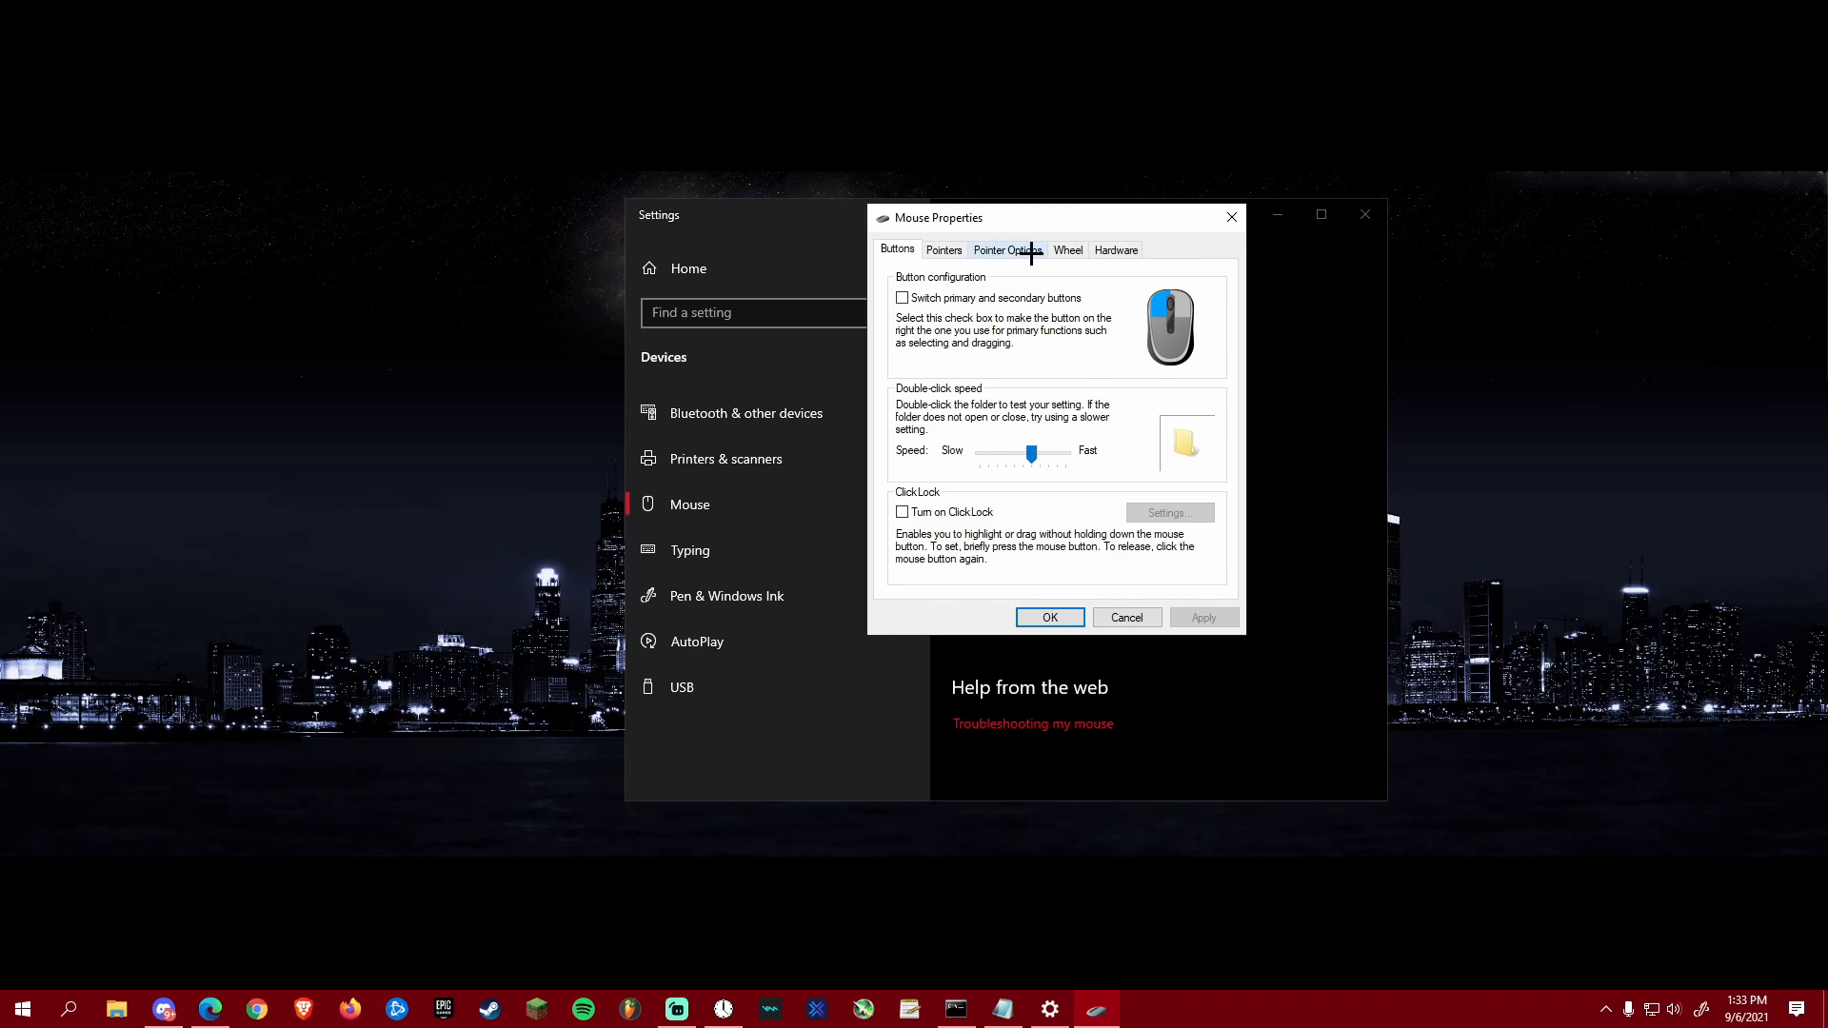
pyautogui.click(1012, 251)
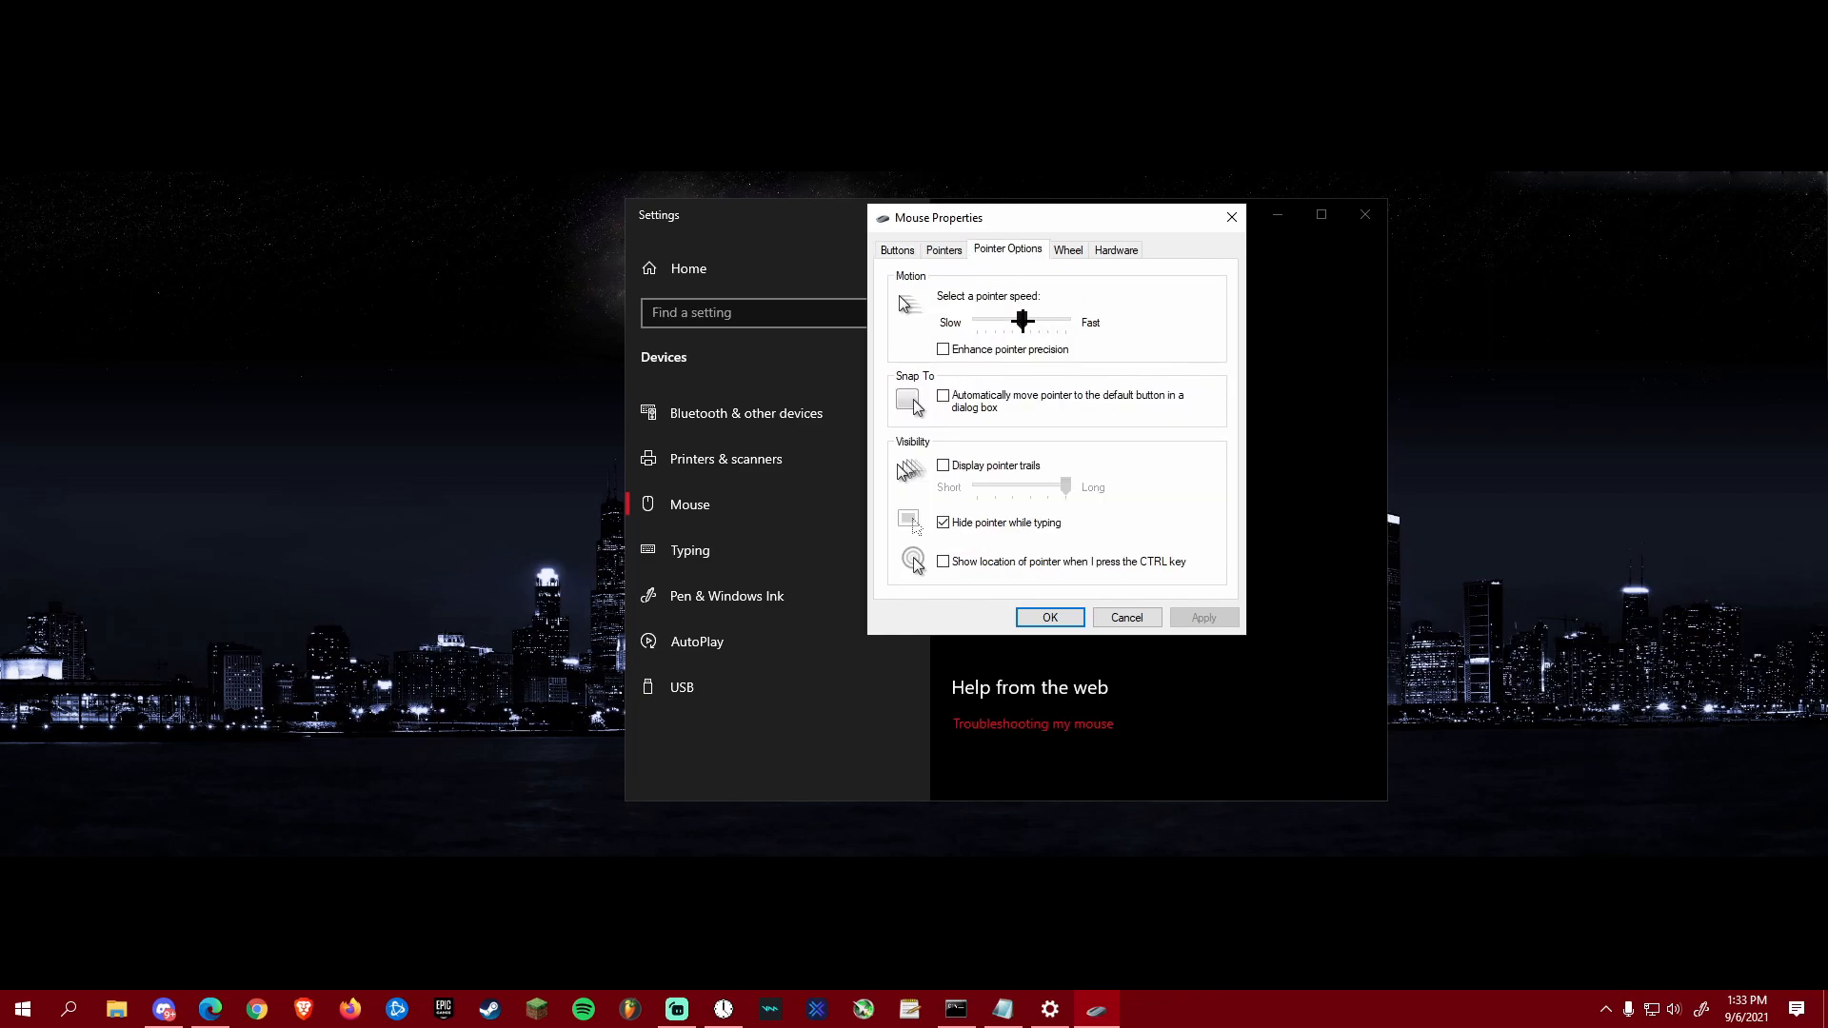
# Step: Lower the pointer speed to the slow end, raise it to the middle notch, apply it, and close Mouse Properties
pyautogui.moveTo(1022, 320); pyautogui.dragTo(872, 303)
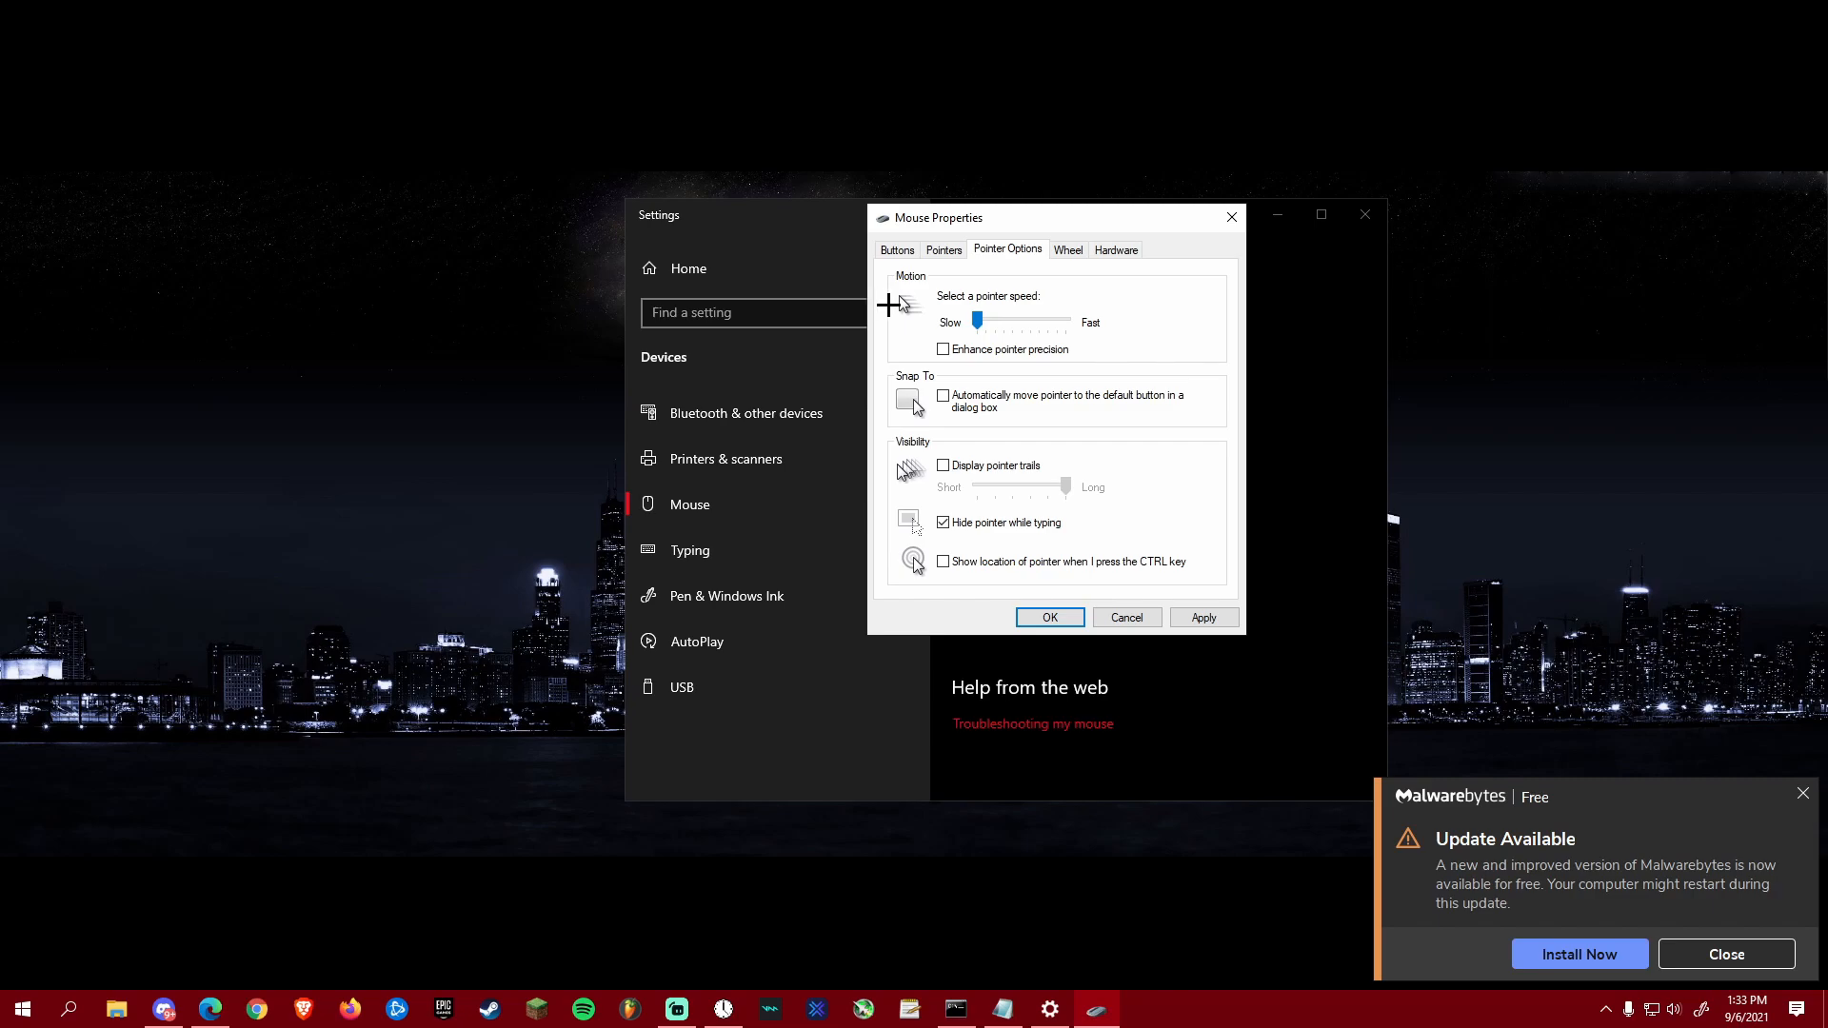
pyautogui.press('Right')
pyautogui.press('Right')
pyautogui.press('Right')
pyautogui.press('Right')
pyautogui.click(1204, 618)
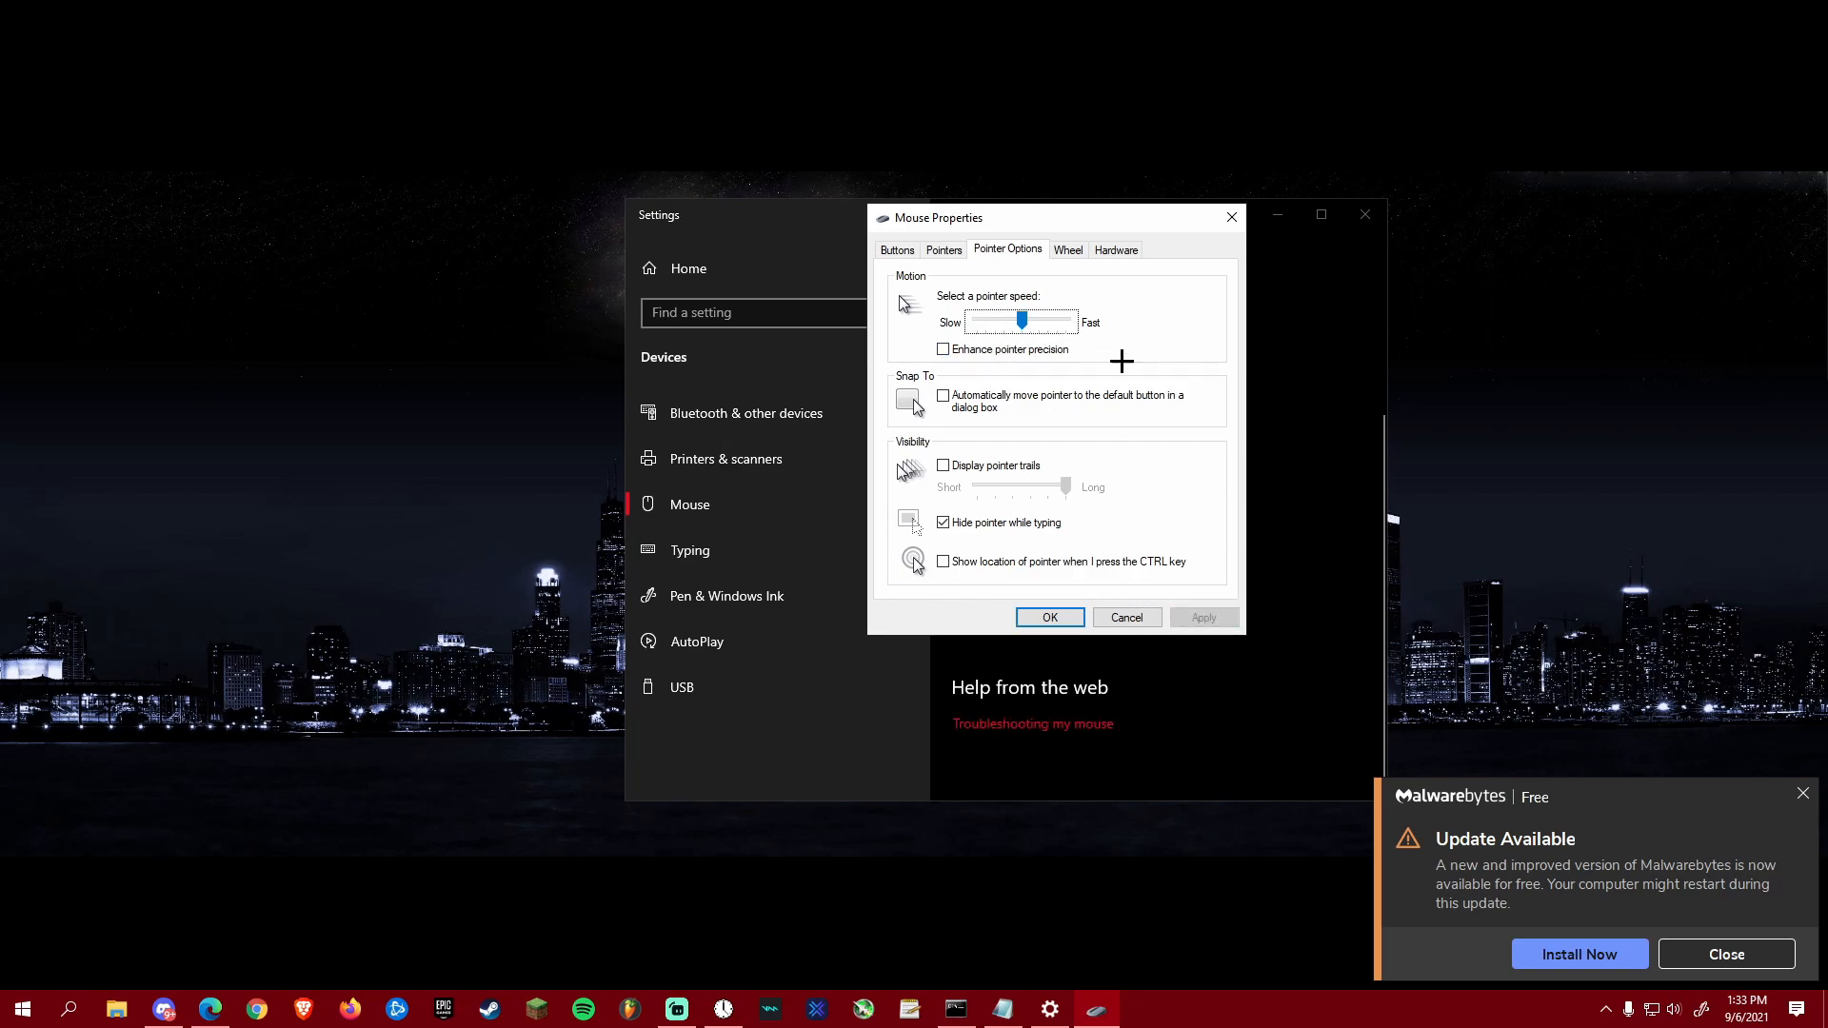
pyautogui.click(1228, 217)
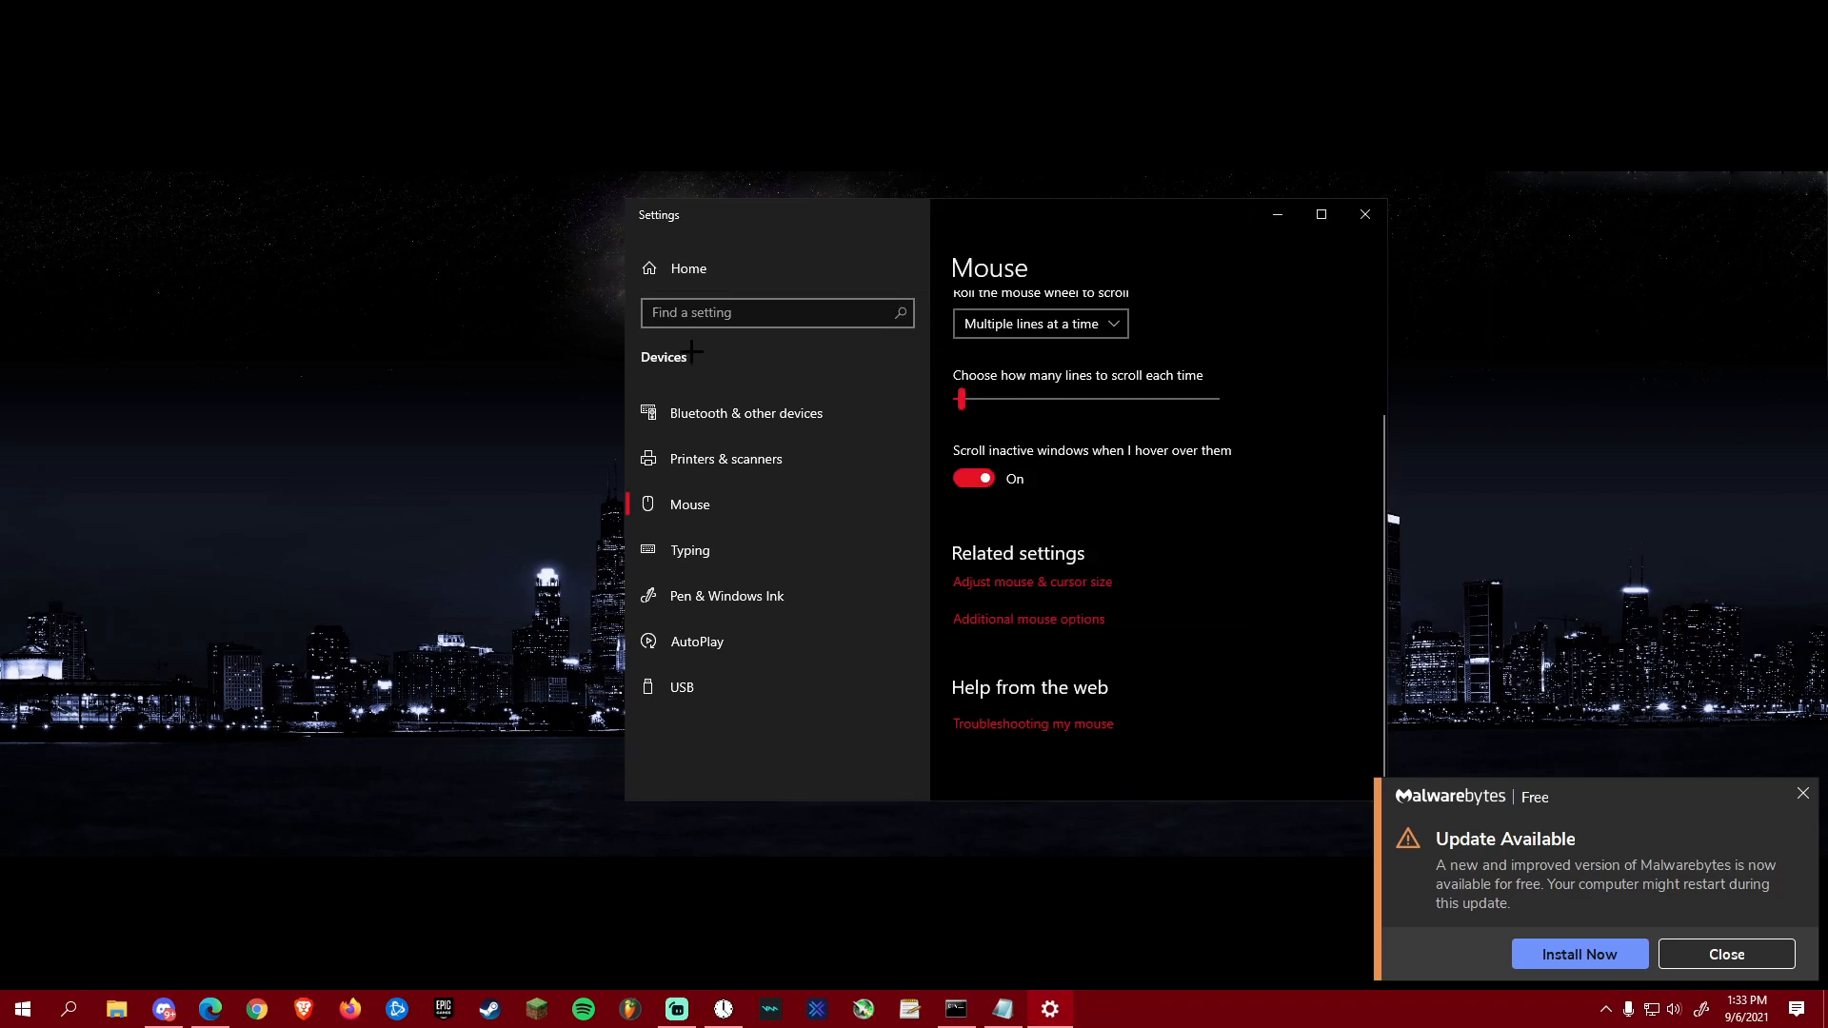
# Step: Check in the Notifications & actions settings whether notifications from apps and other senders are turned off, and close the settings
pyautogui.press('super+s')
pyautogui.write('n')
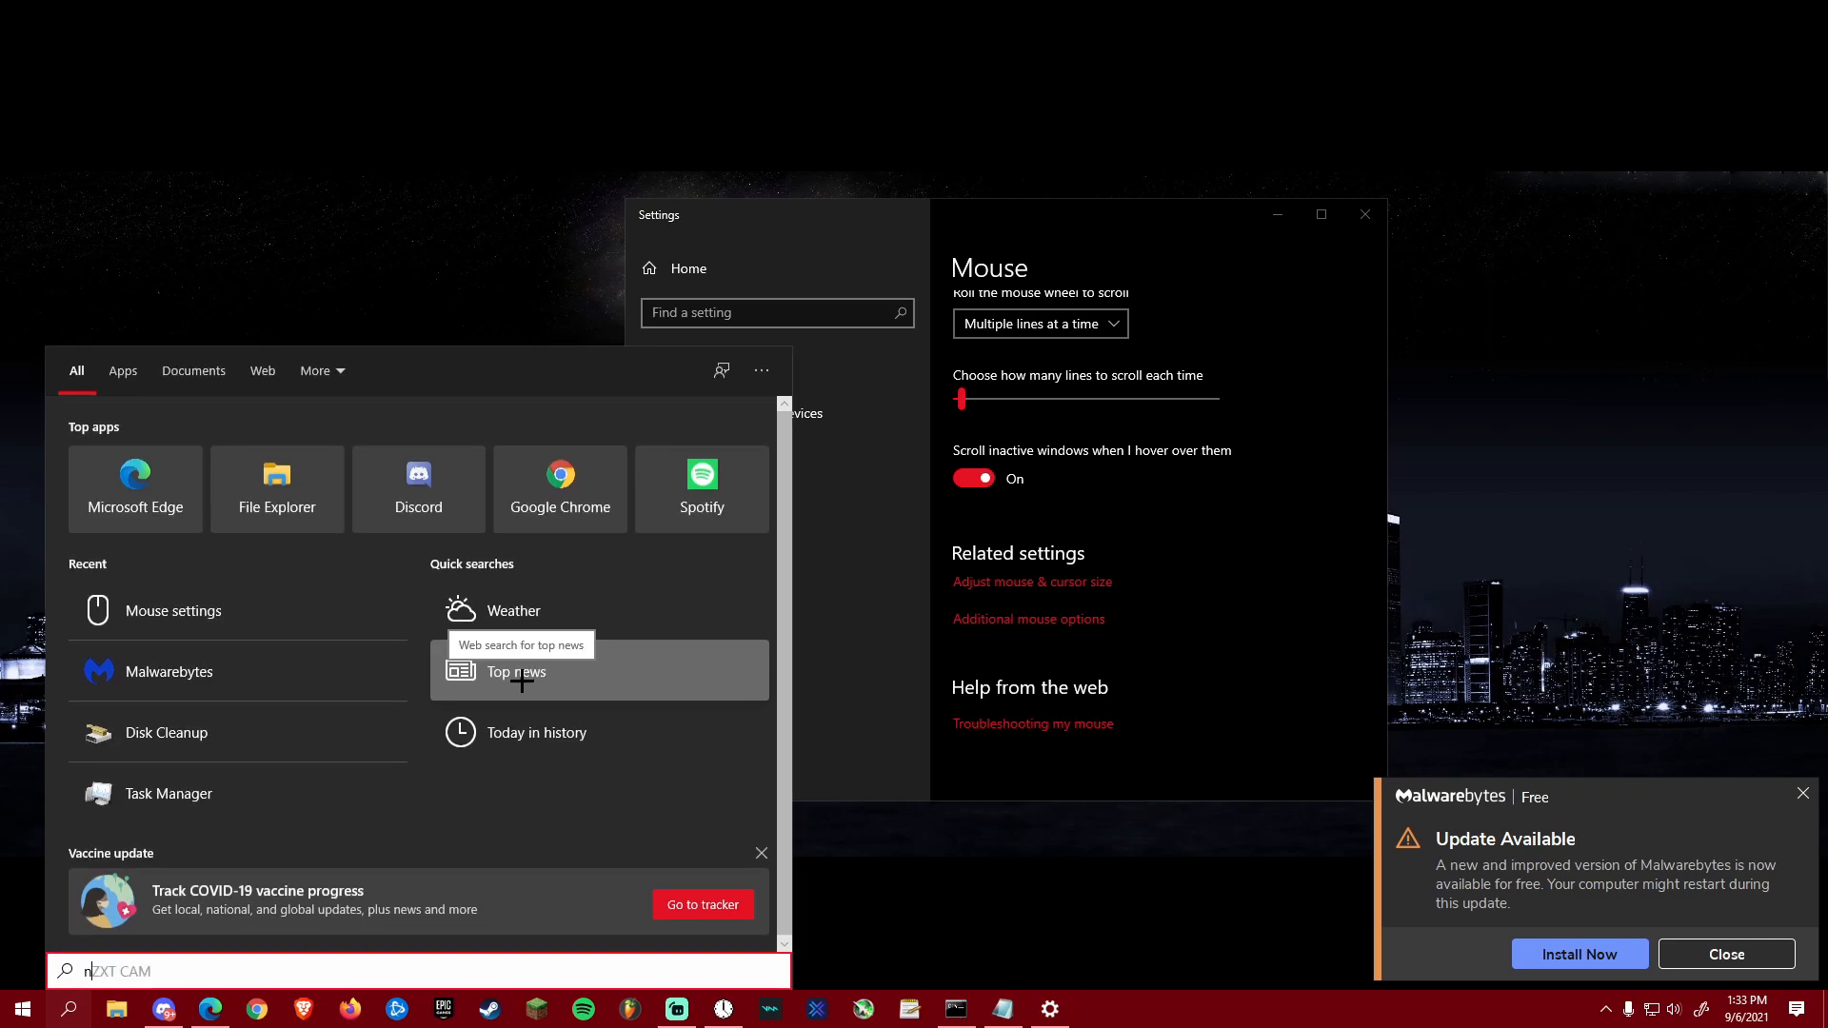
pyautogui.write('otifications')
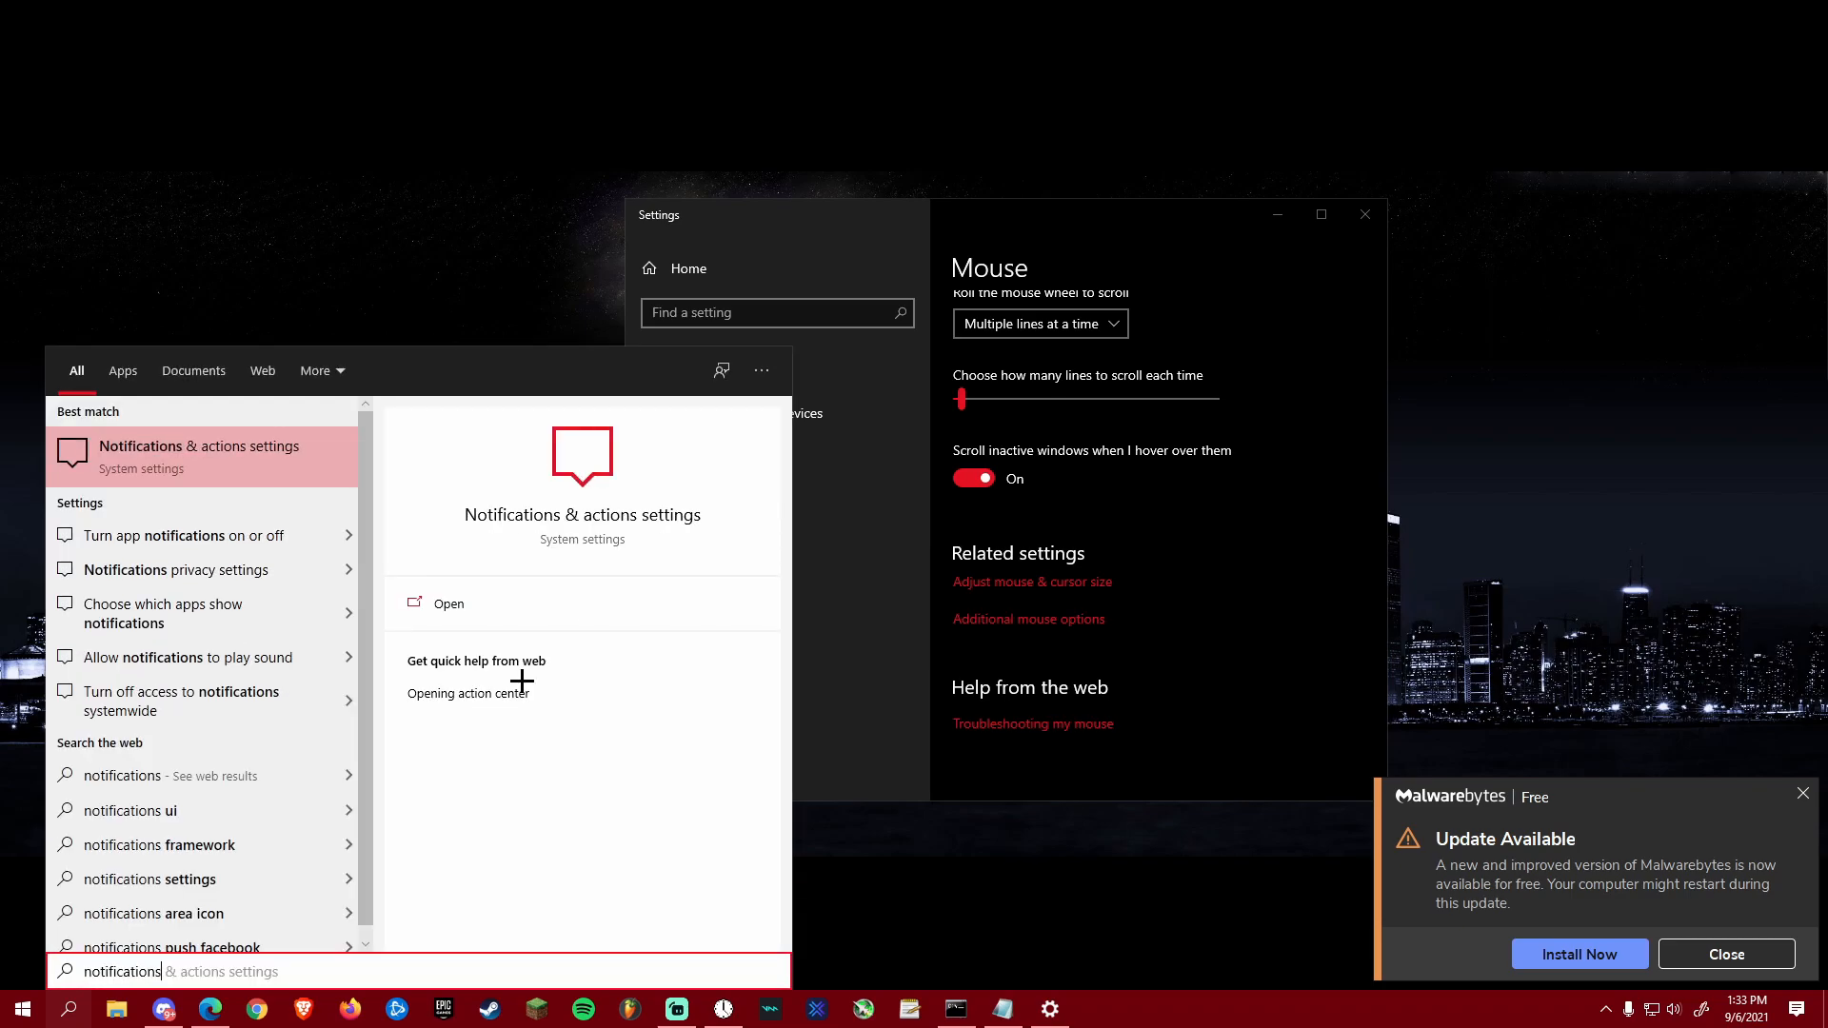
pyautogui.click(218, 459)
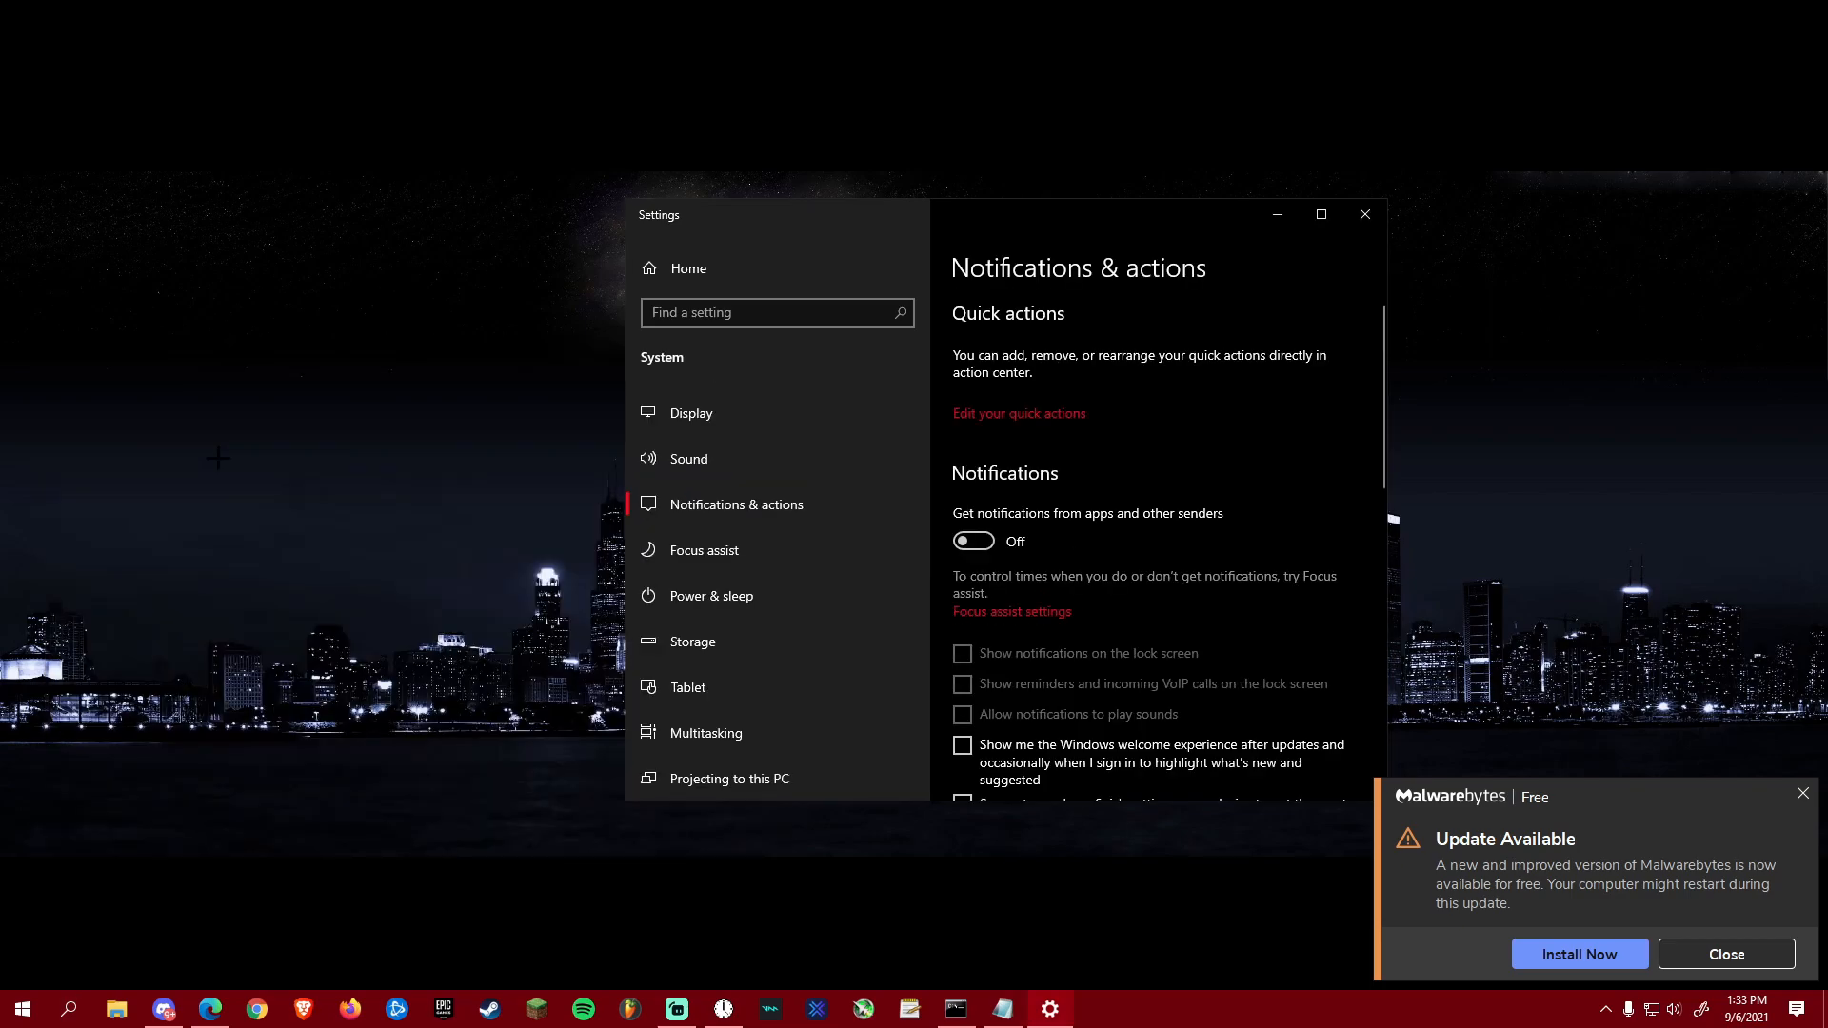
pyautogui.scroll(-2, 1157, 545)
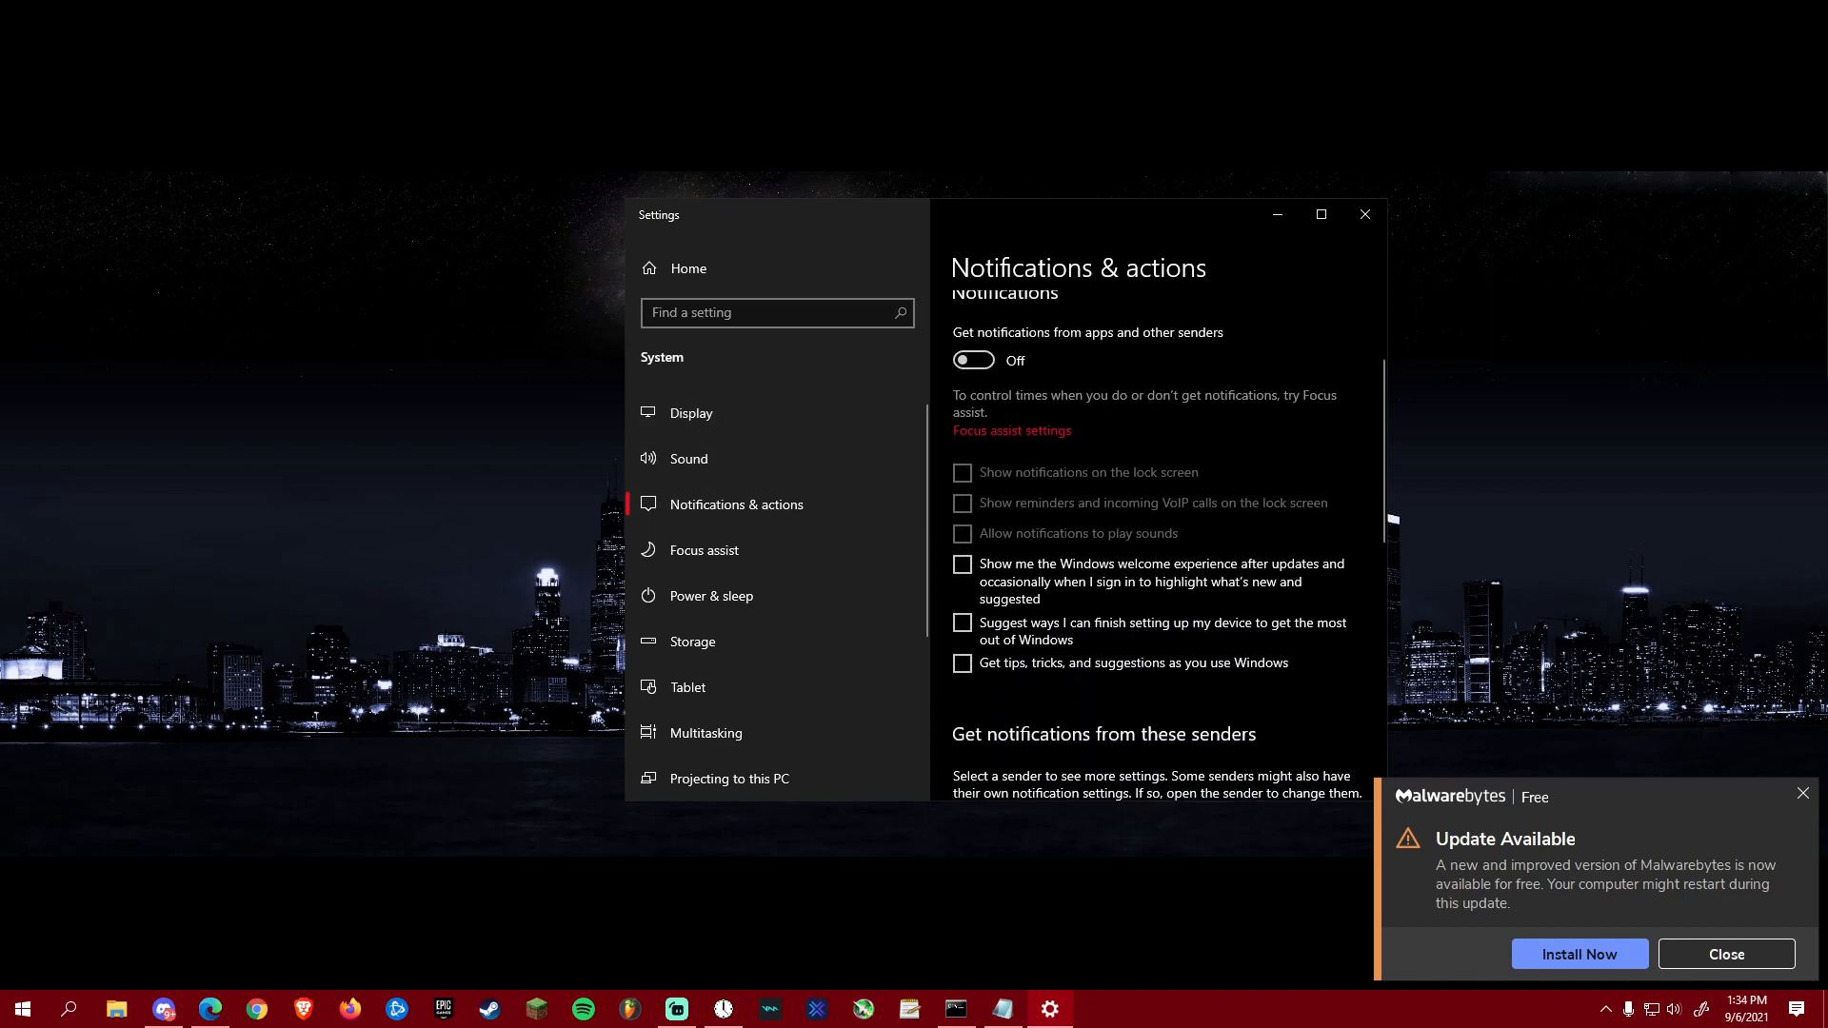
pyautogui.click(1365, 215)
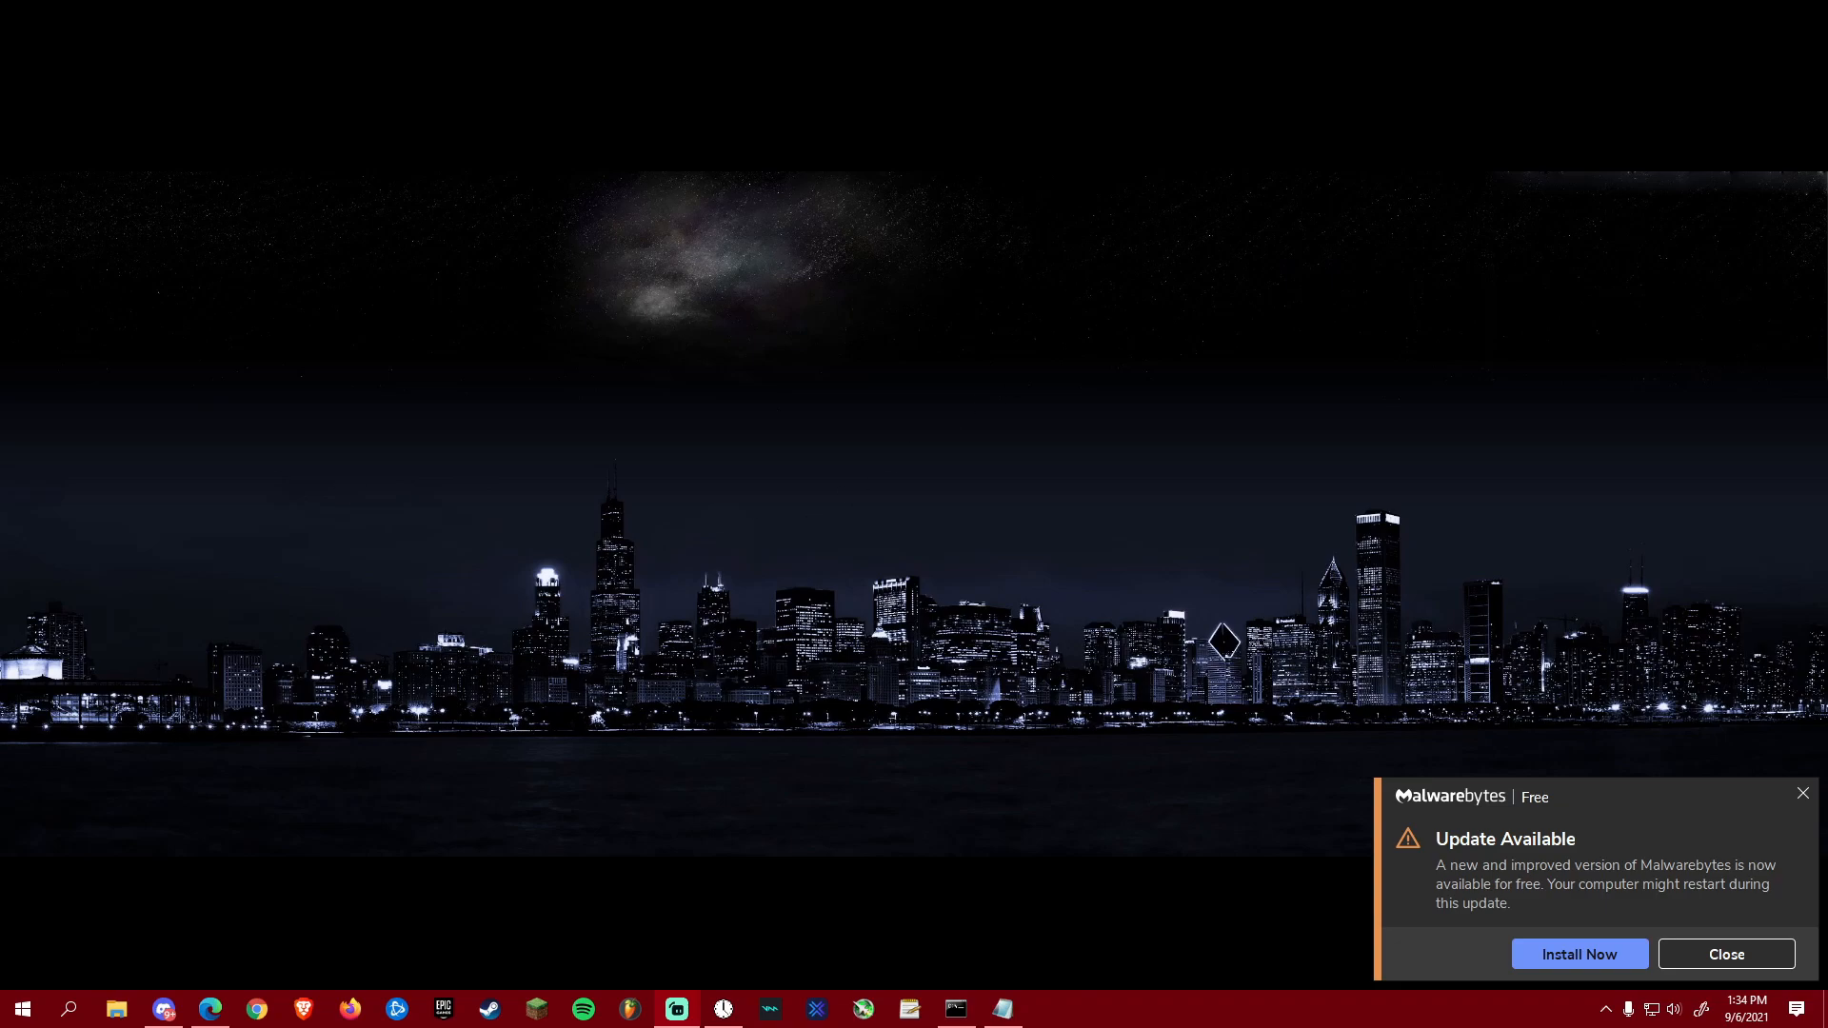
# Step: Open the Location privacy settings on the main screen, review the location access options, and close the settings
pyautogui.press('super')
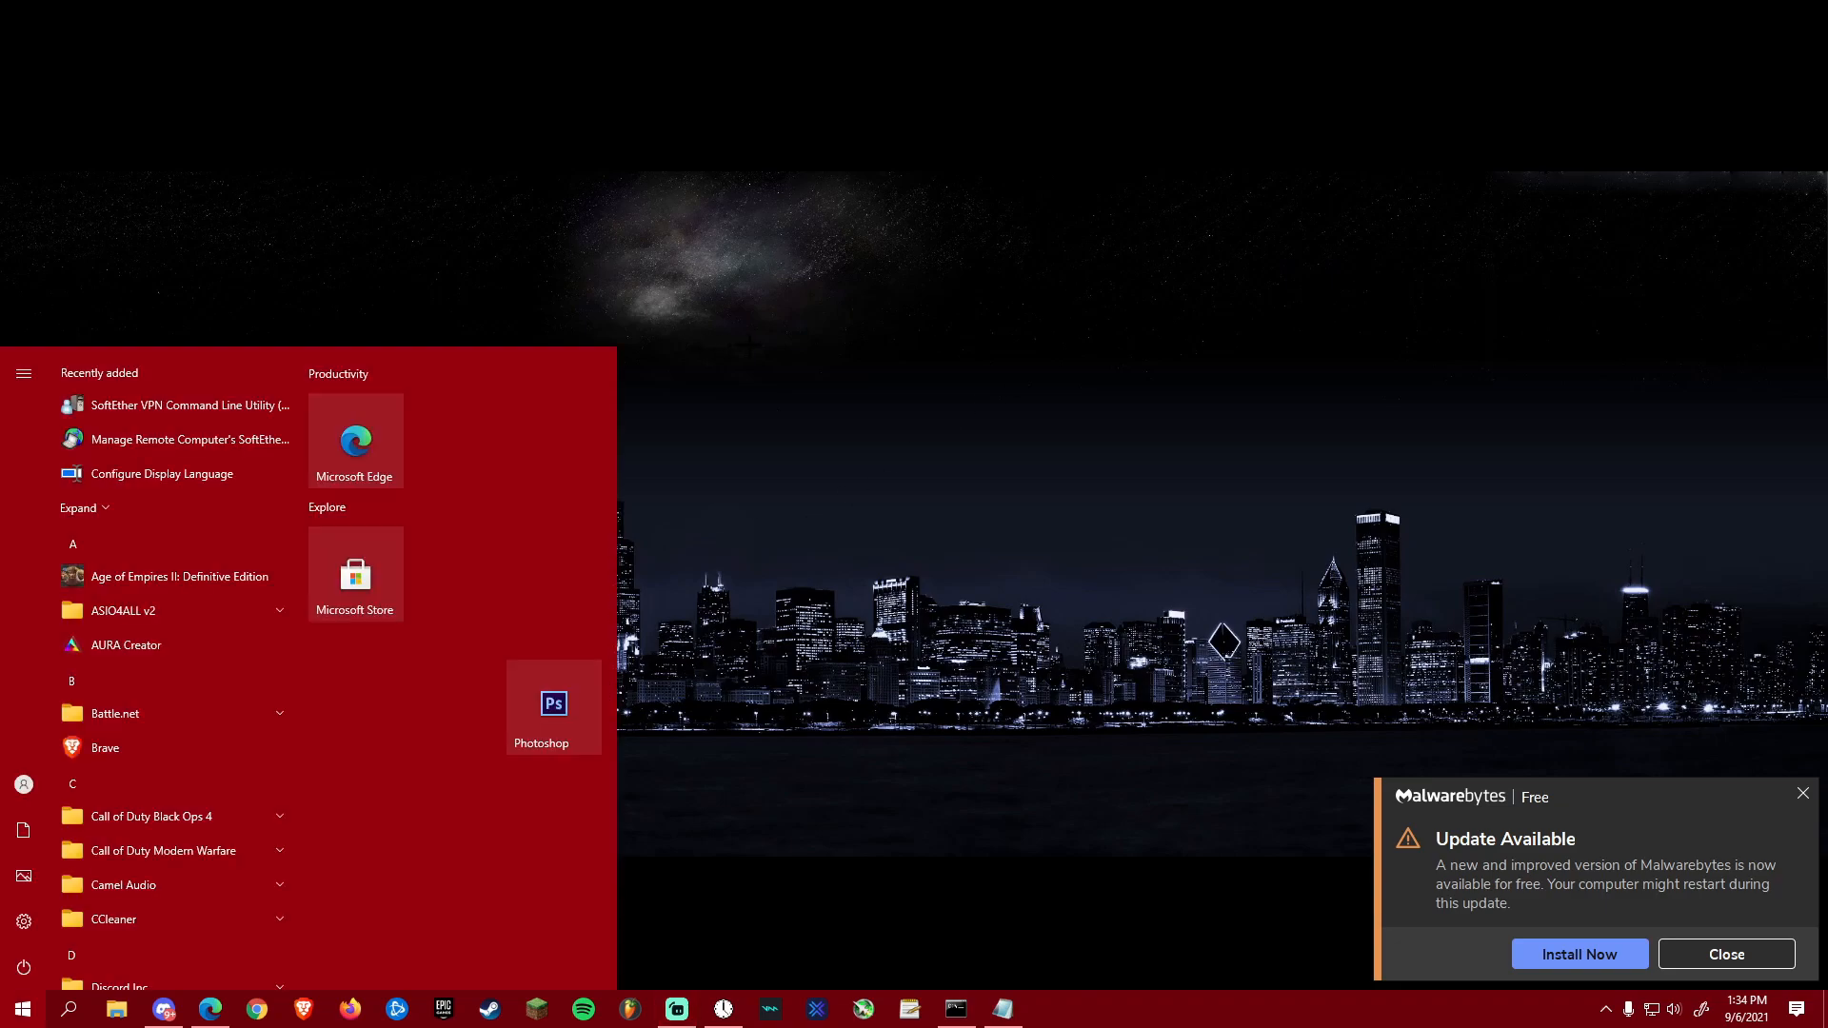
pyautogui.write('loac')
pyautogui.press('BackSpace')
pyautogui.write('cation')
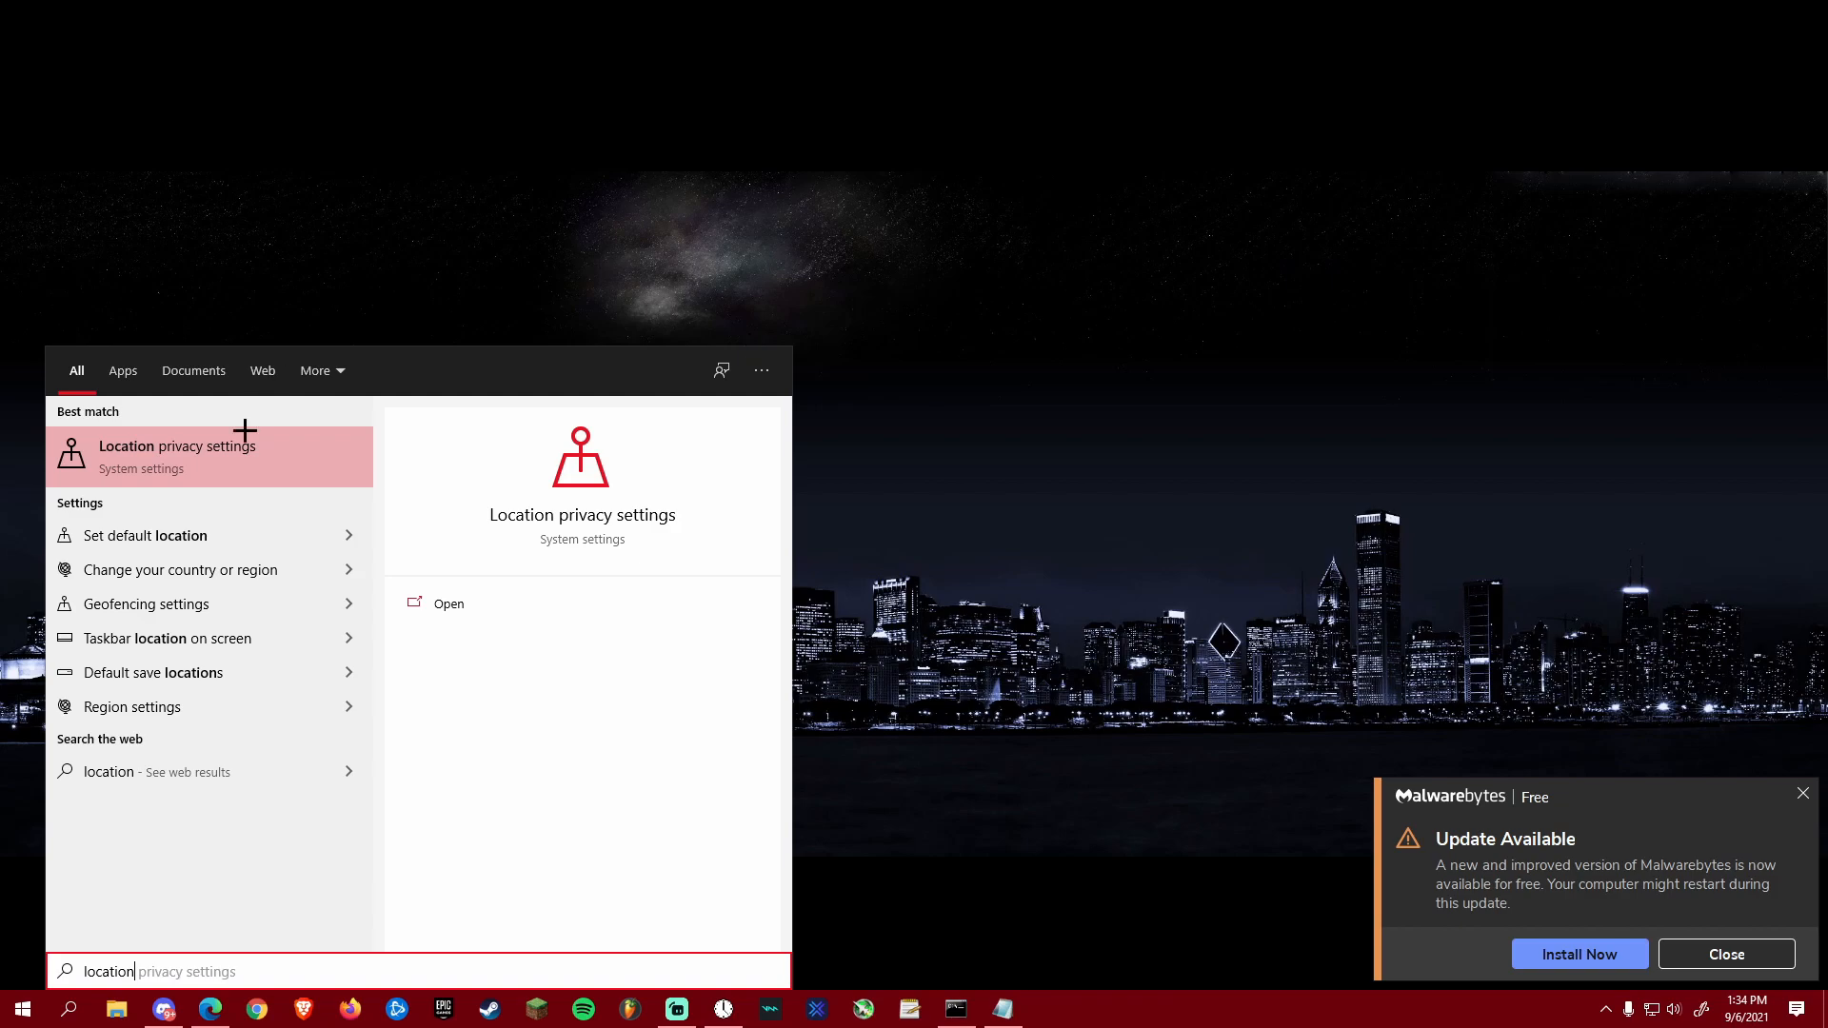
pyautogui.click(244, 431)
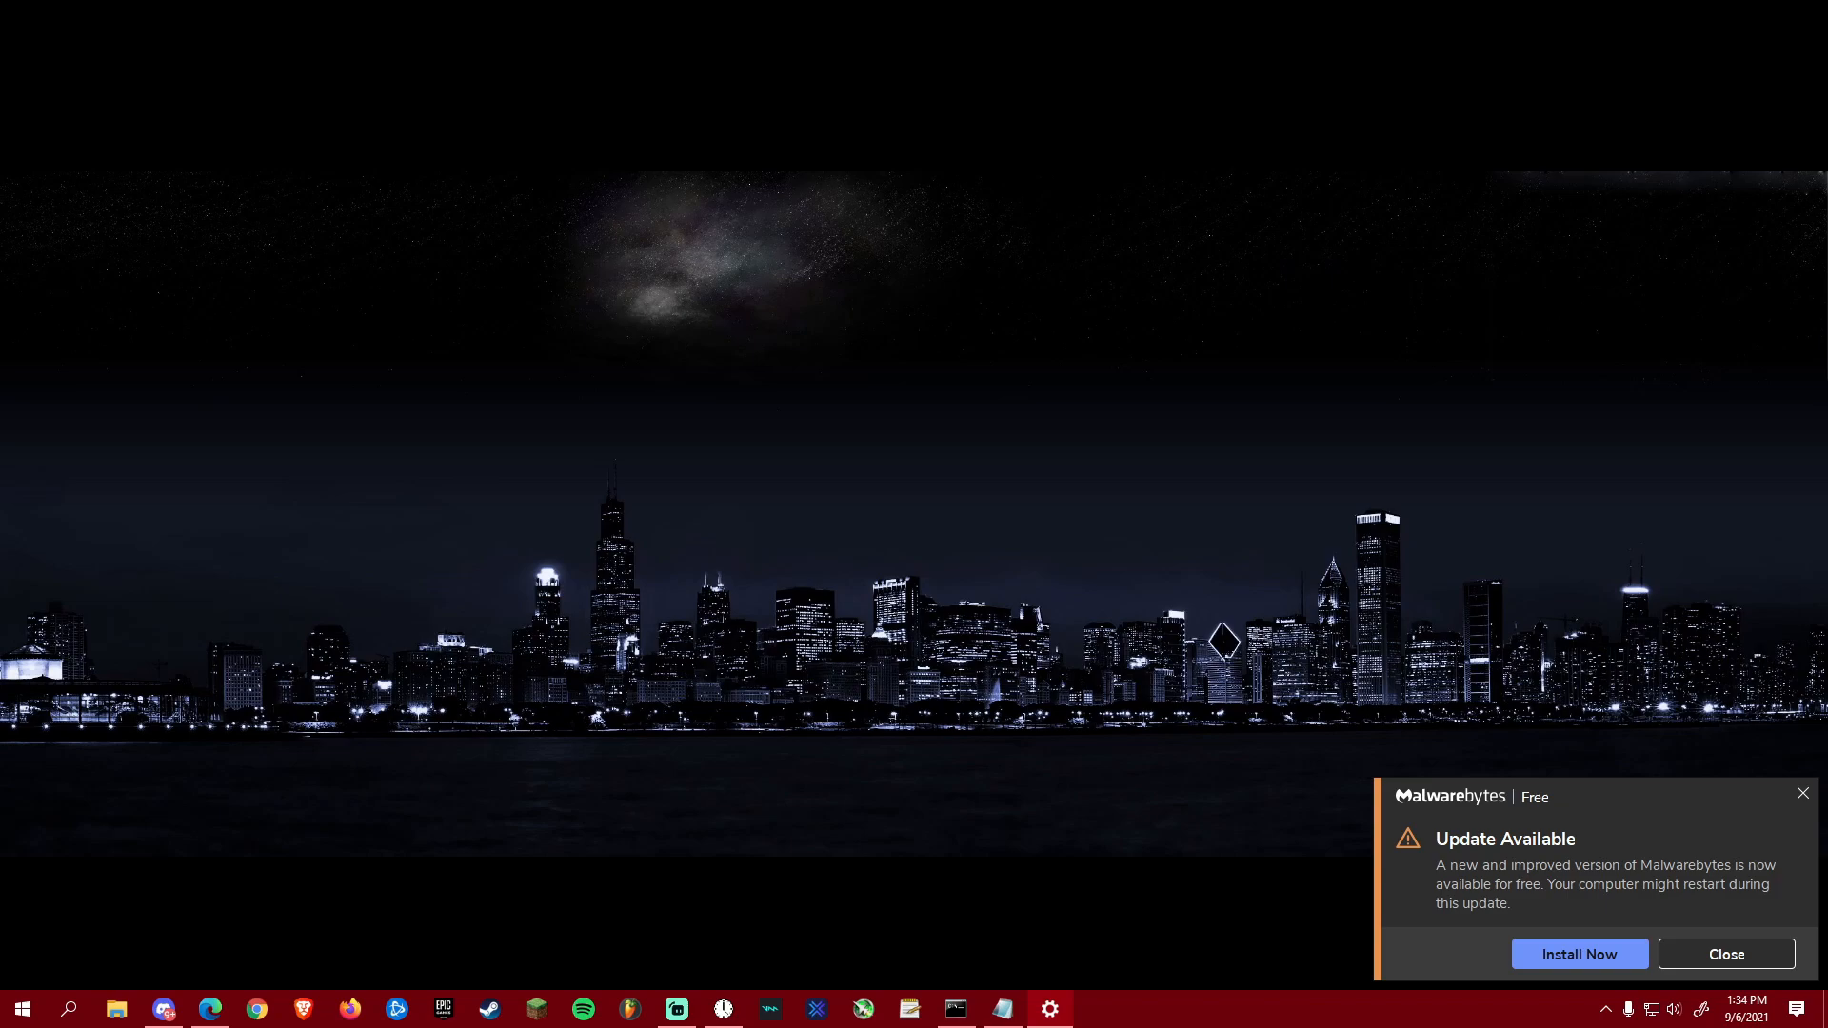
pyautogui.moveTo(1827, 280); pyautogui.dragTo(947, 283)
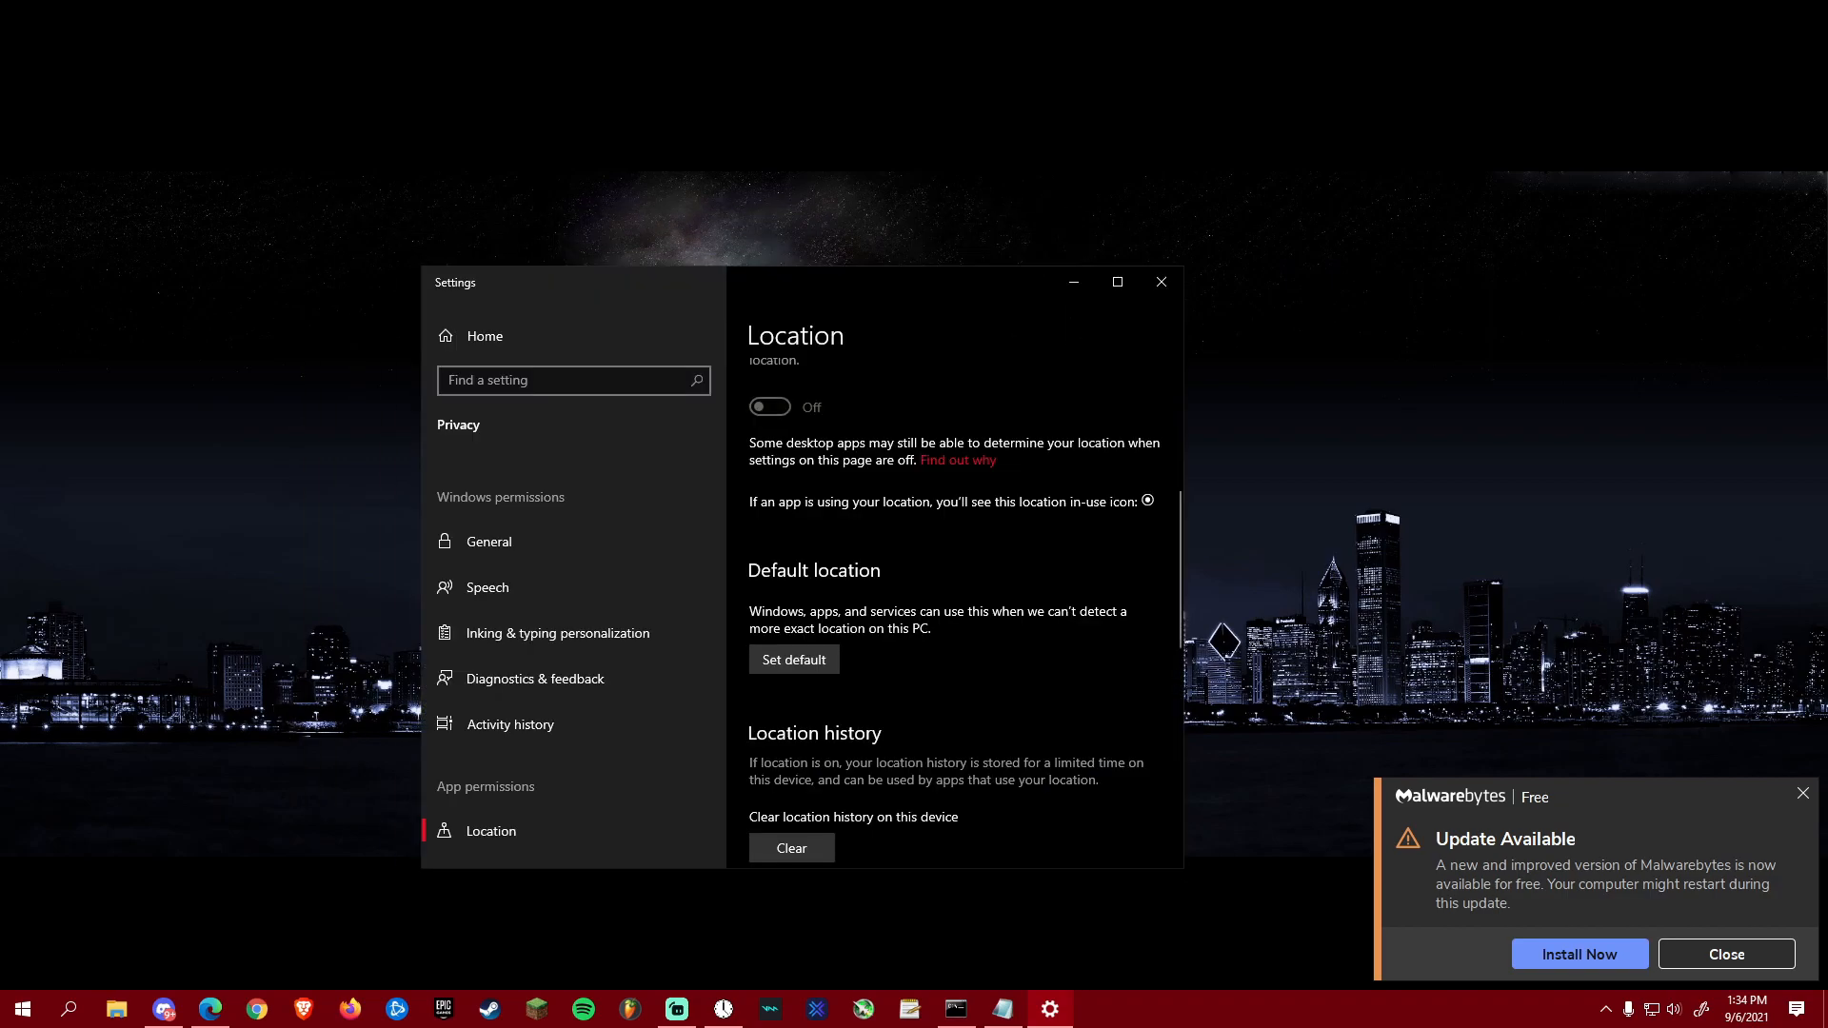
pyautogui.scroll(2, 836, 550)
pyautogui.scroll(-10, 936, 488)
pyautogui.scroll(11, 935, 488)
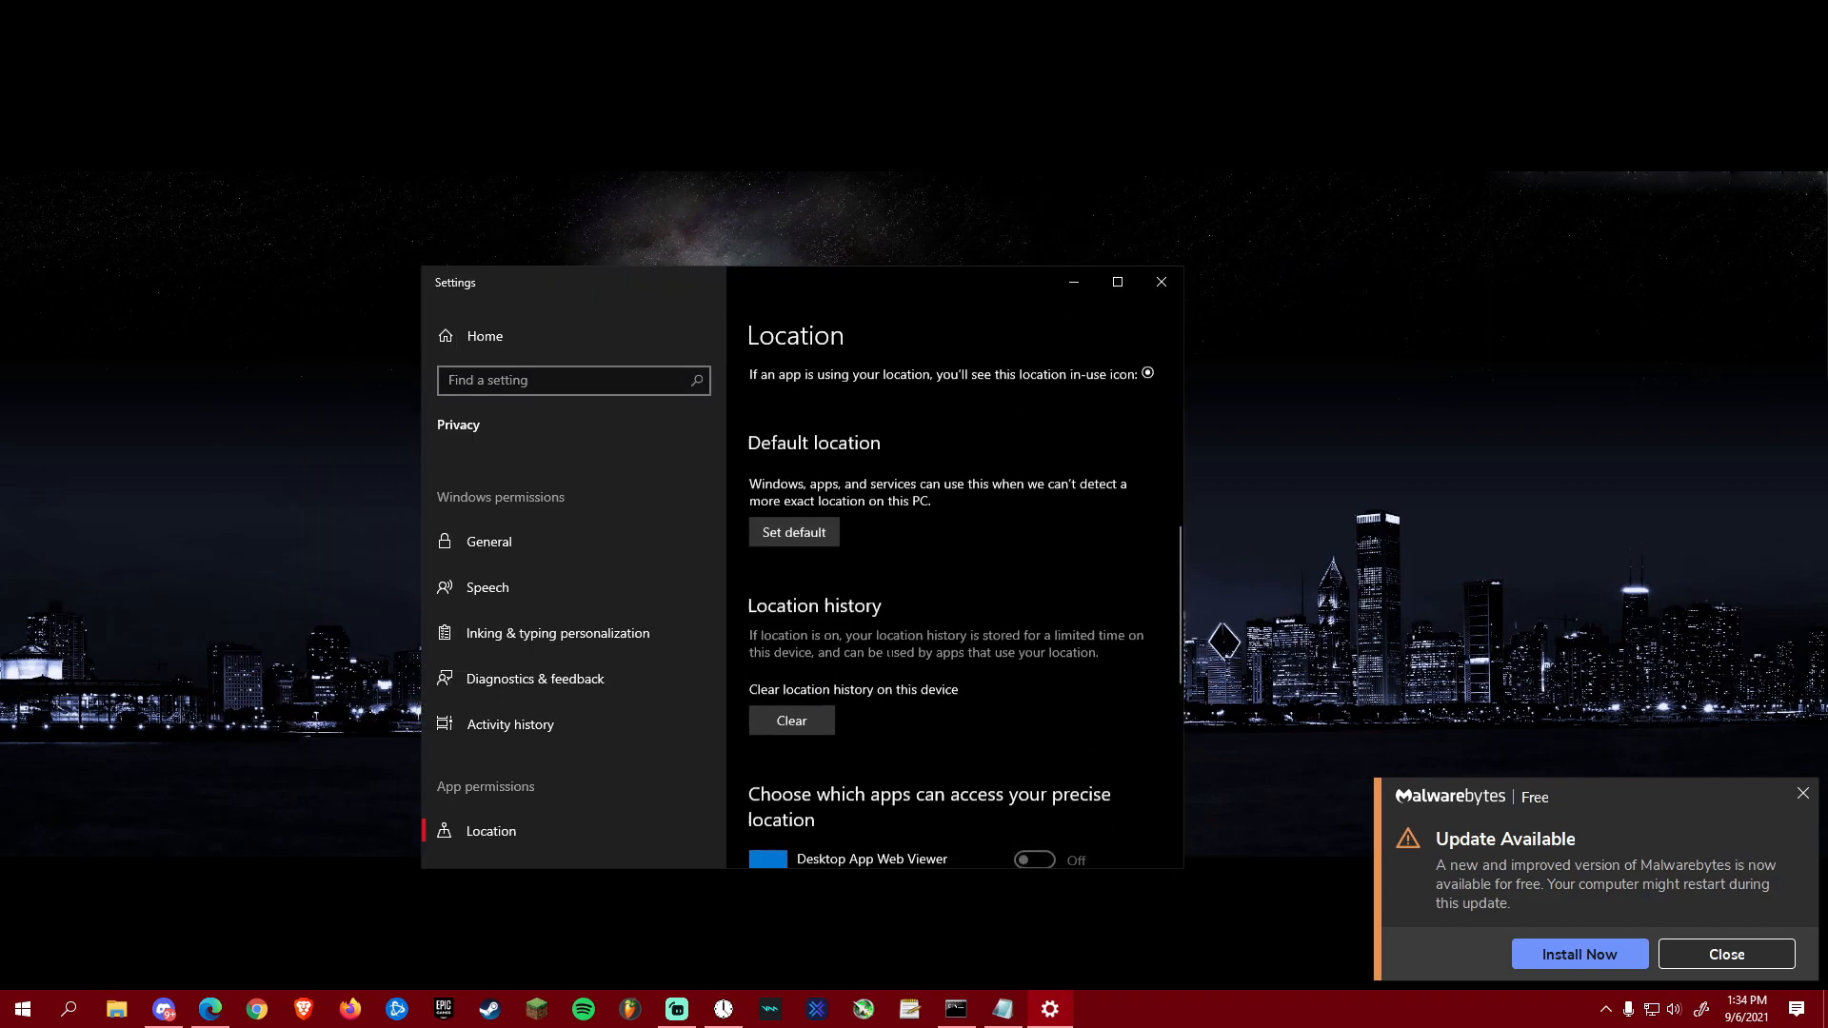
pyautogui.click(1160, 281)
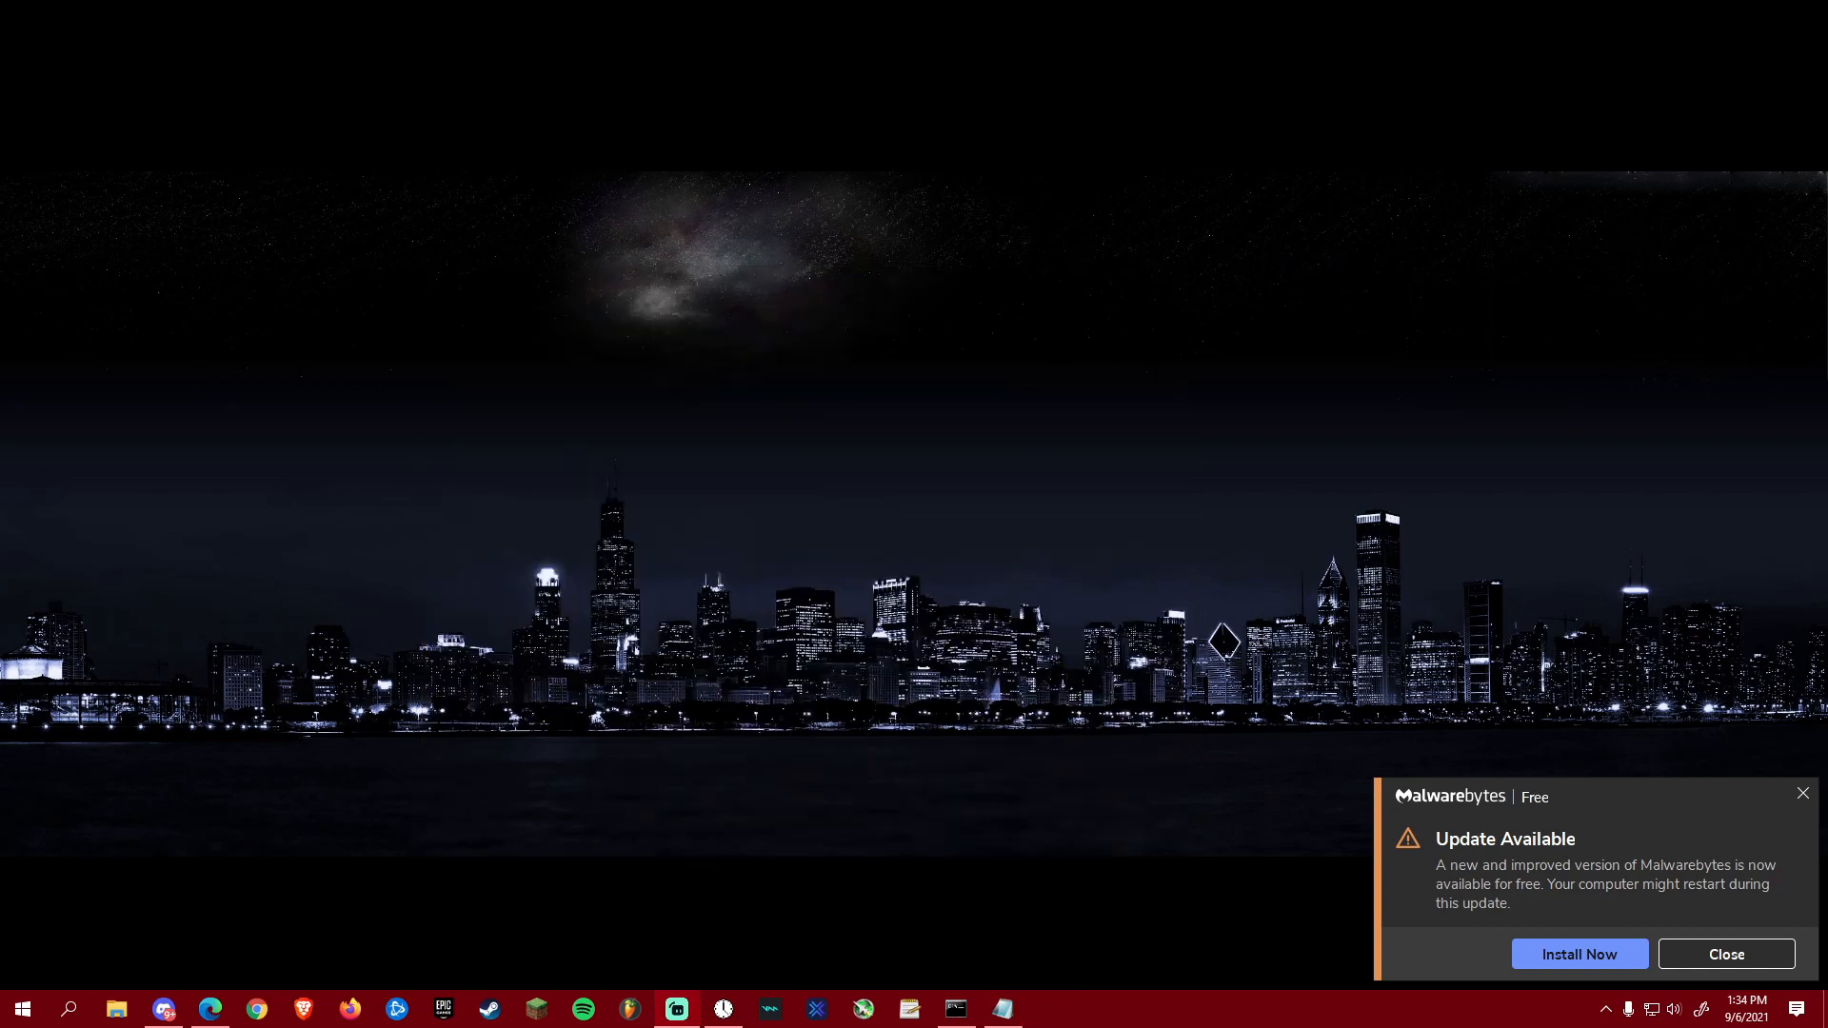
# Step: Check the Xbox Game Bar and Game Mode settings, dismiss the Malwarebytes update notification, and close the settings
pyautogui.press('super')
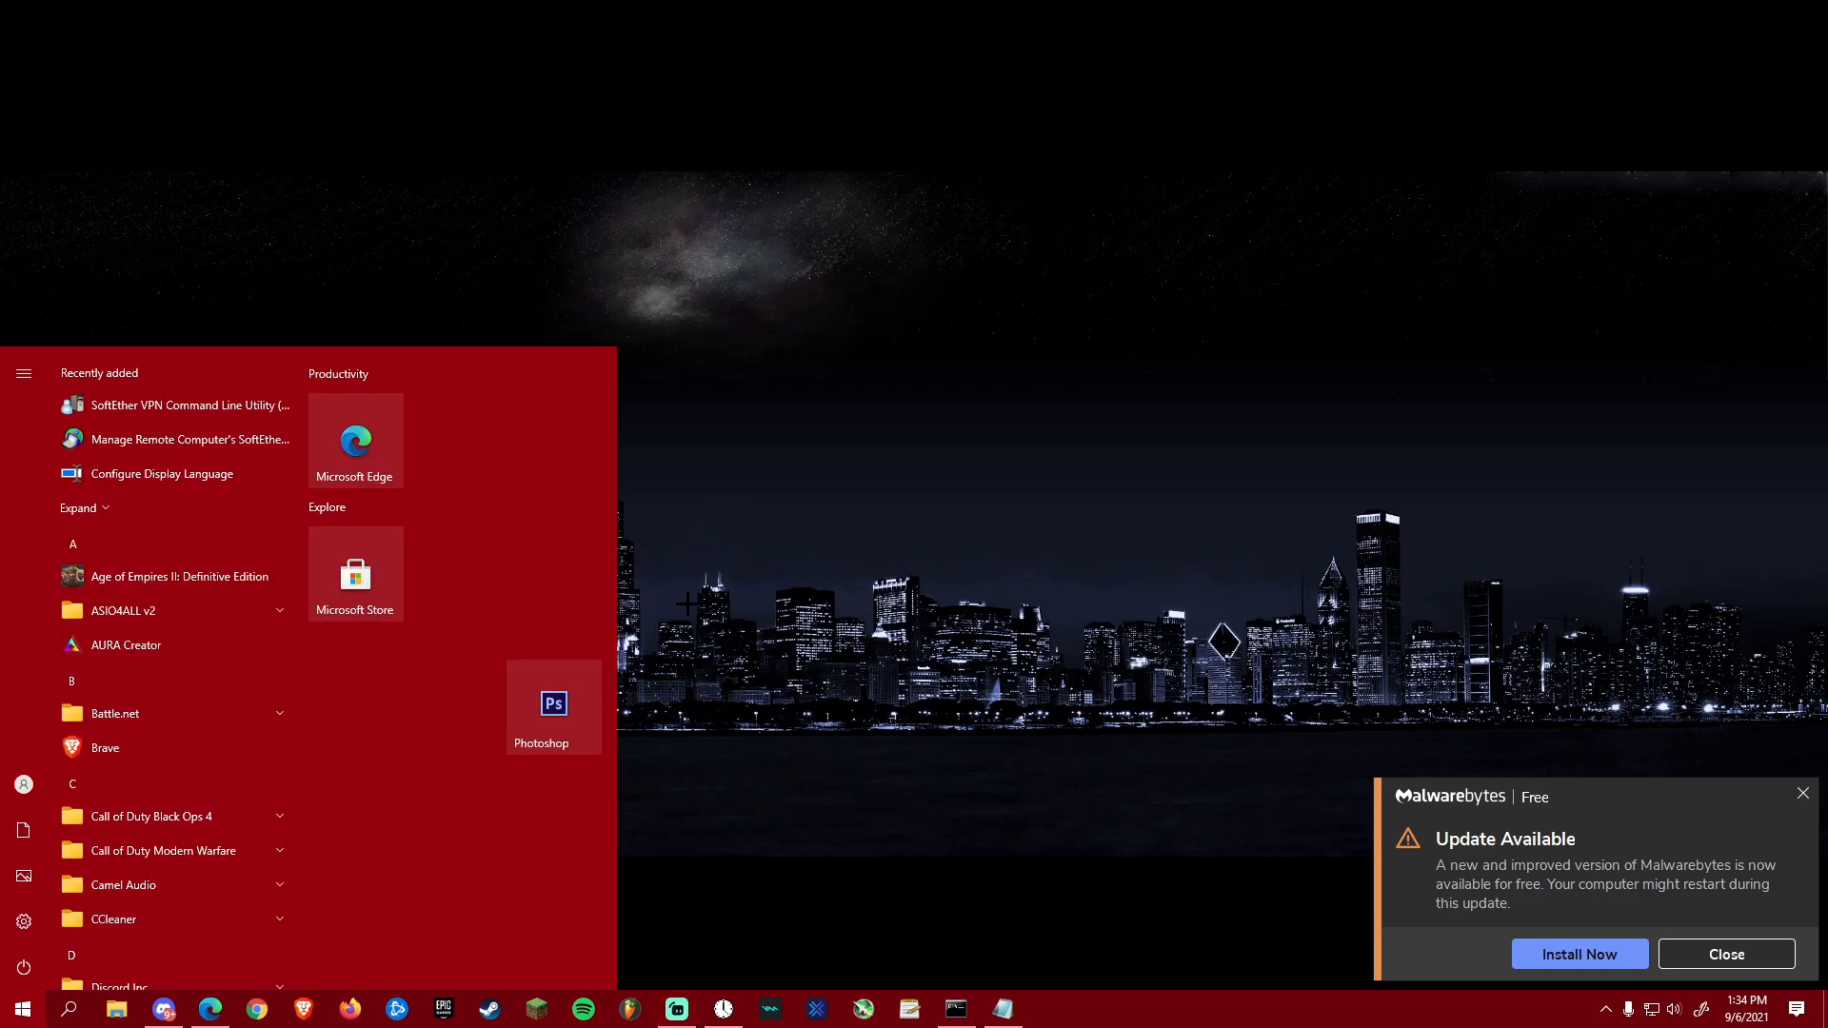
pyautogui.write('game bar')
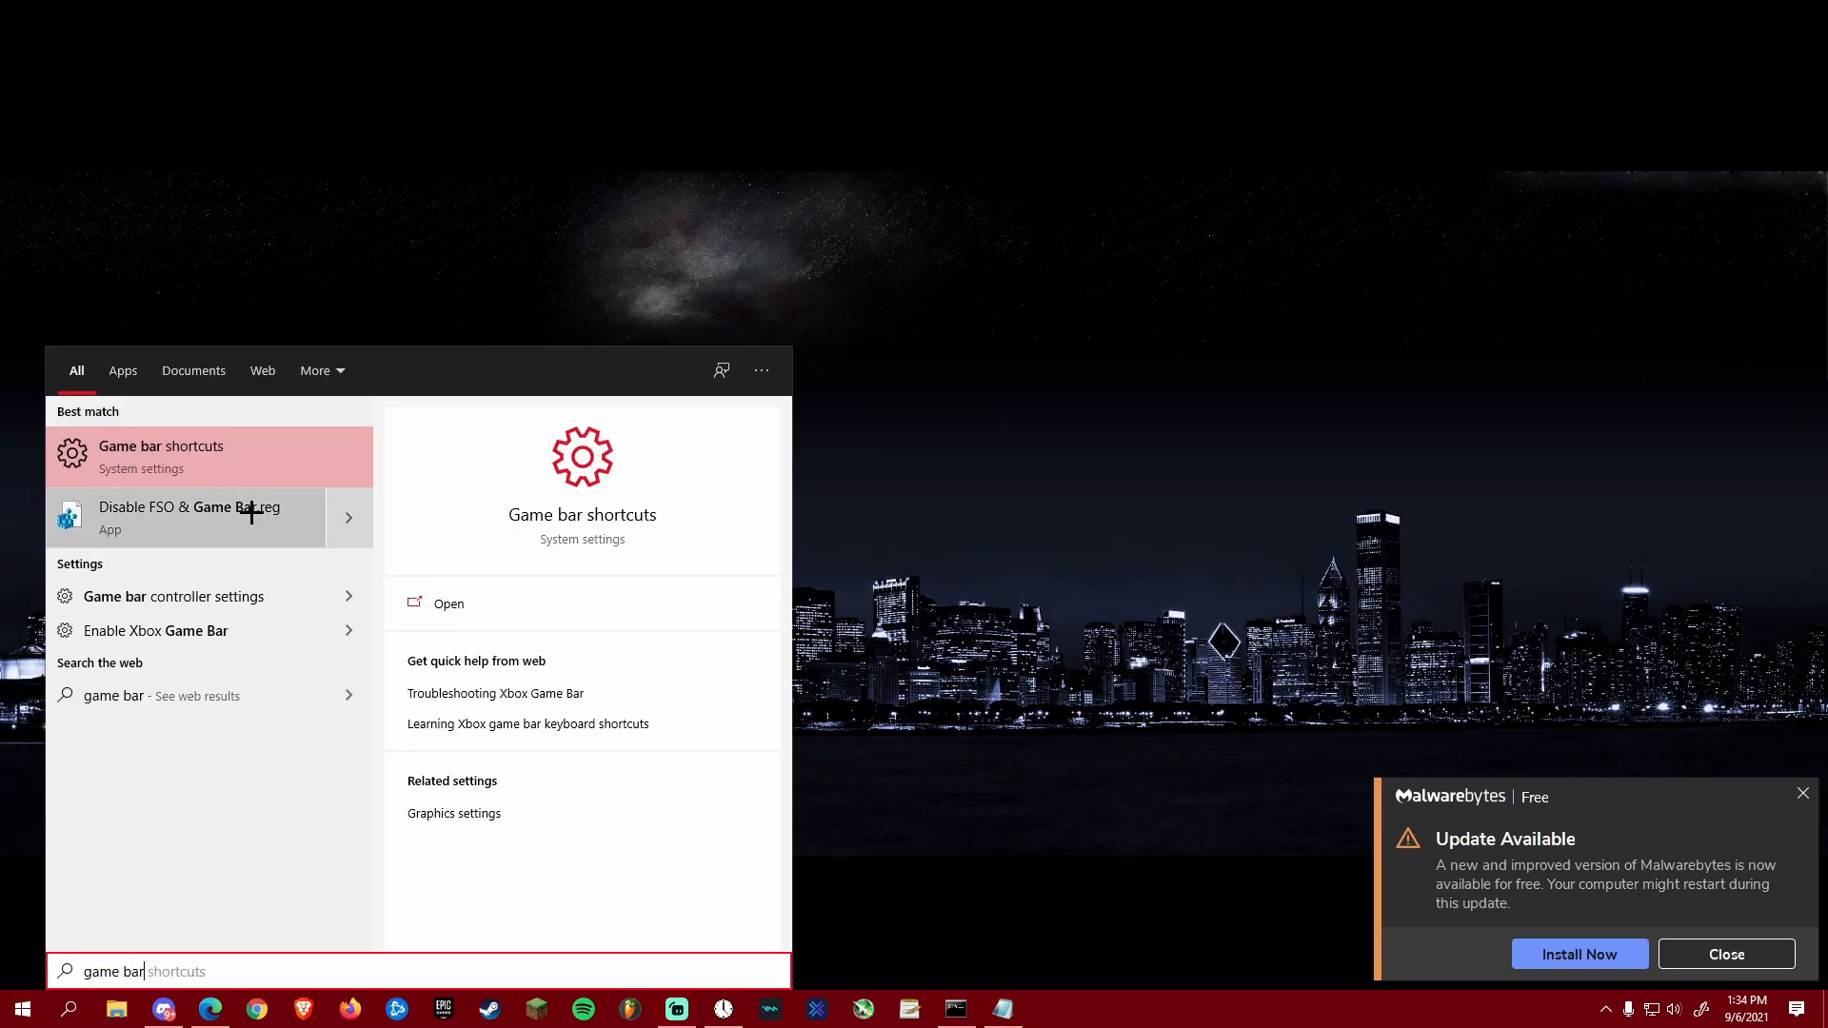
pyautogui.click(224, 637)
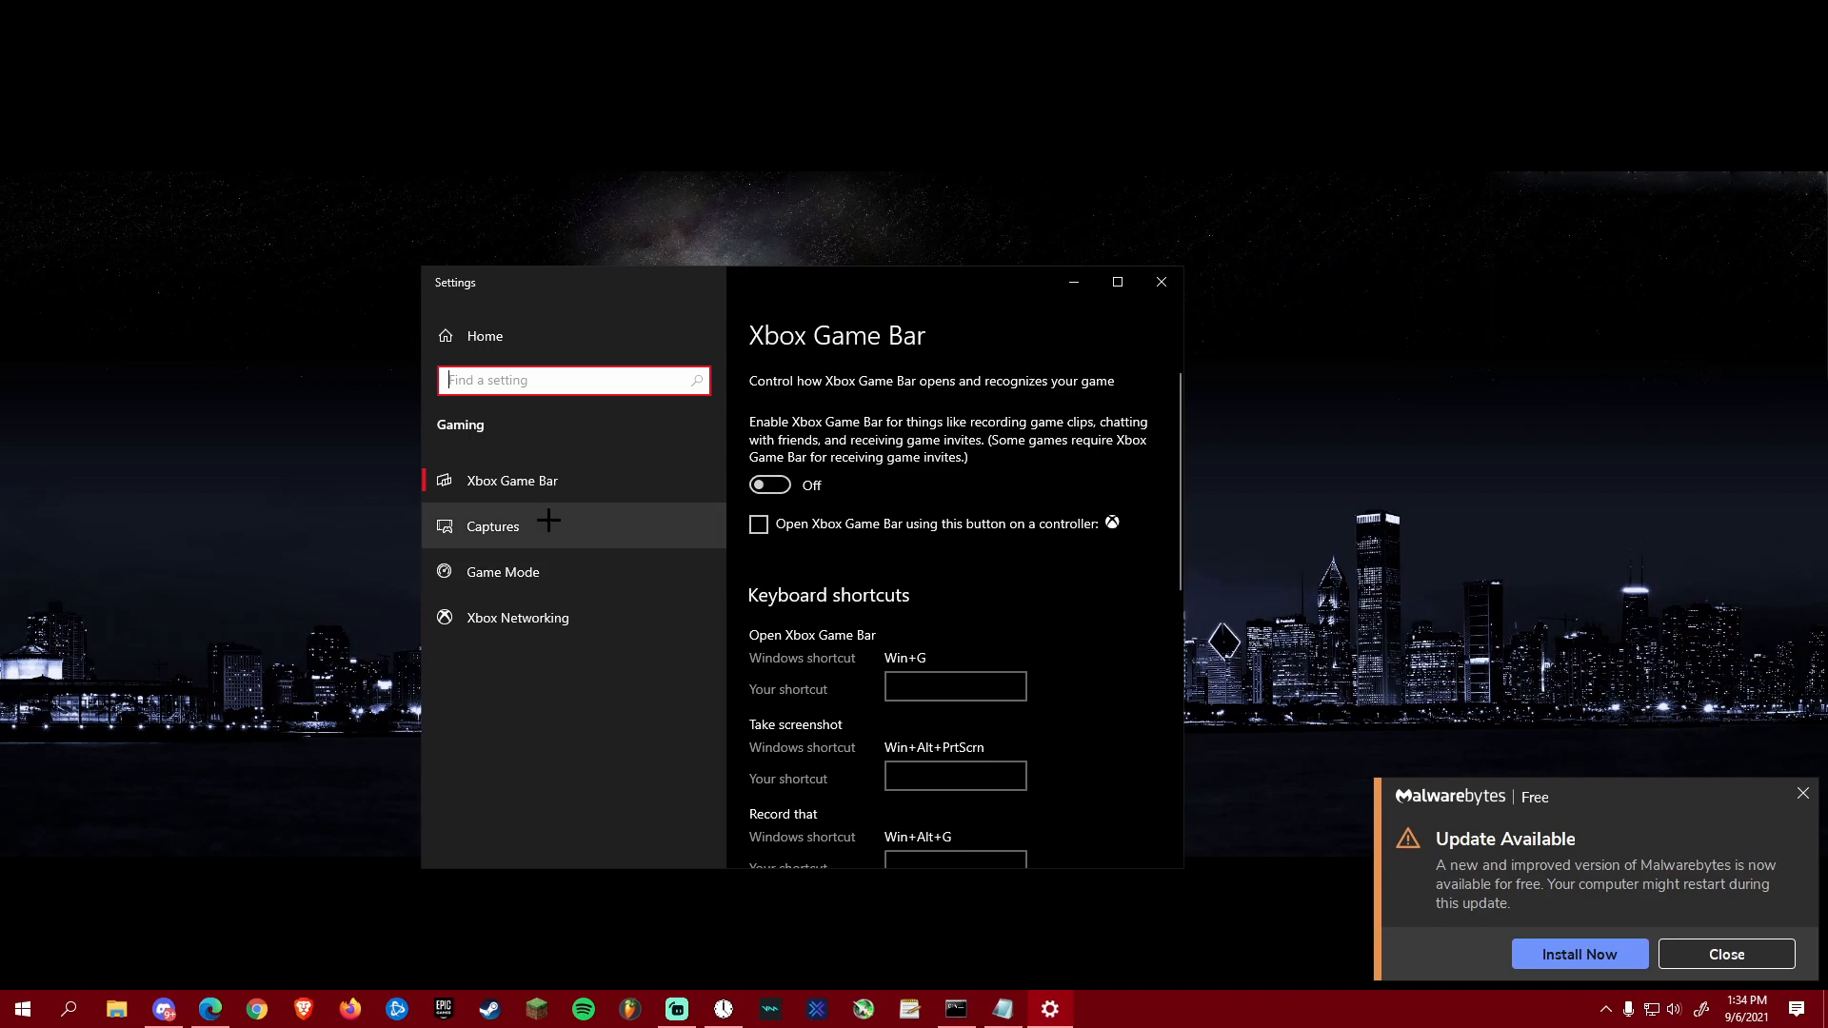
pyautogui.click(571, 572)
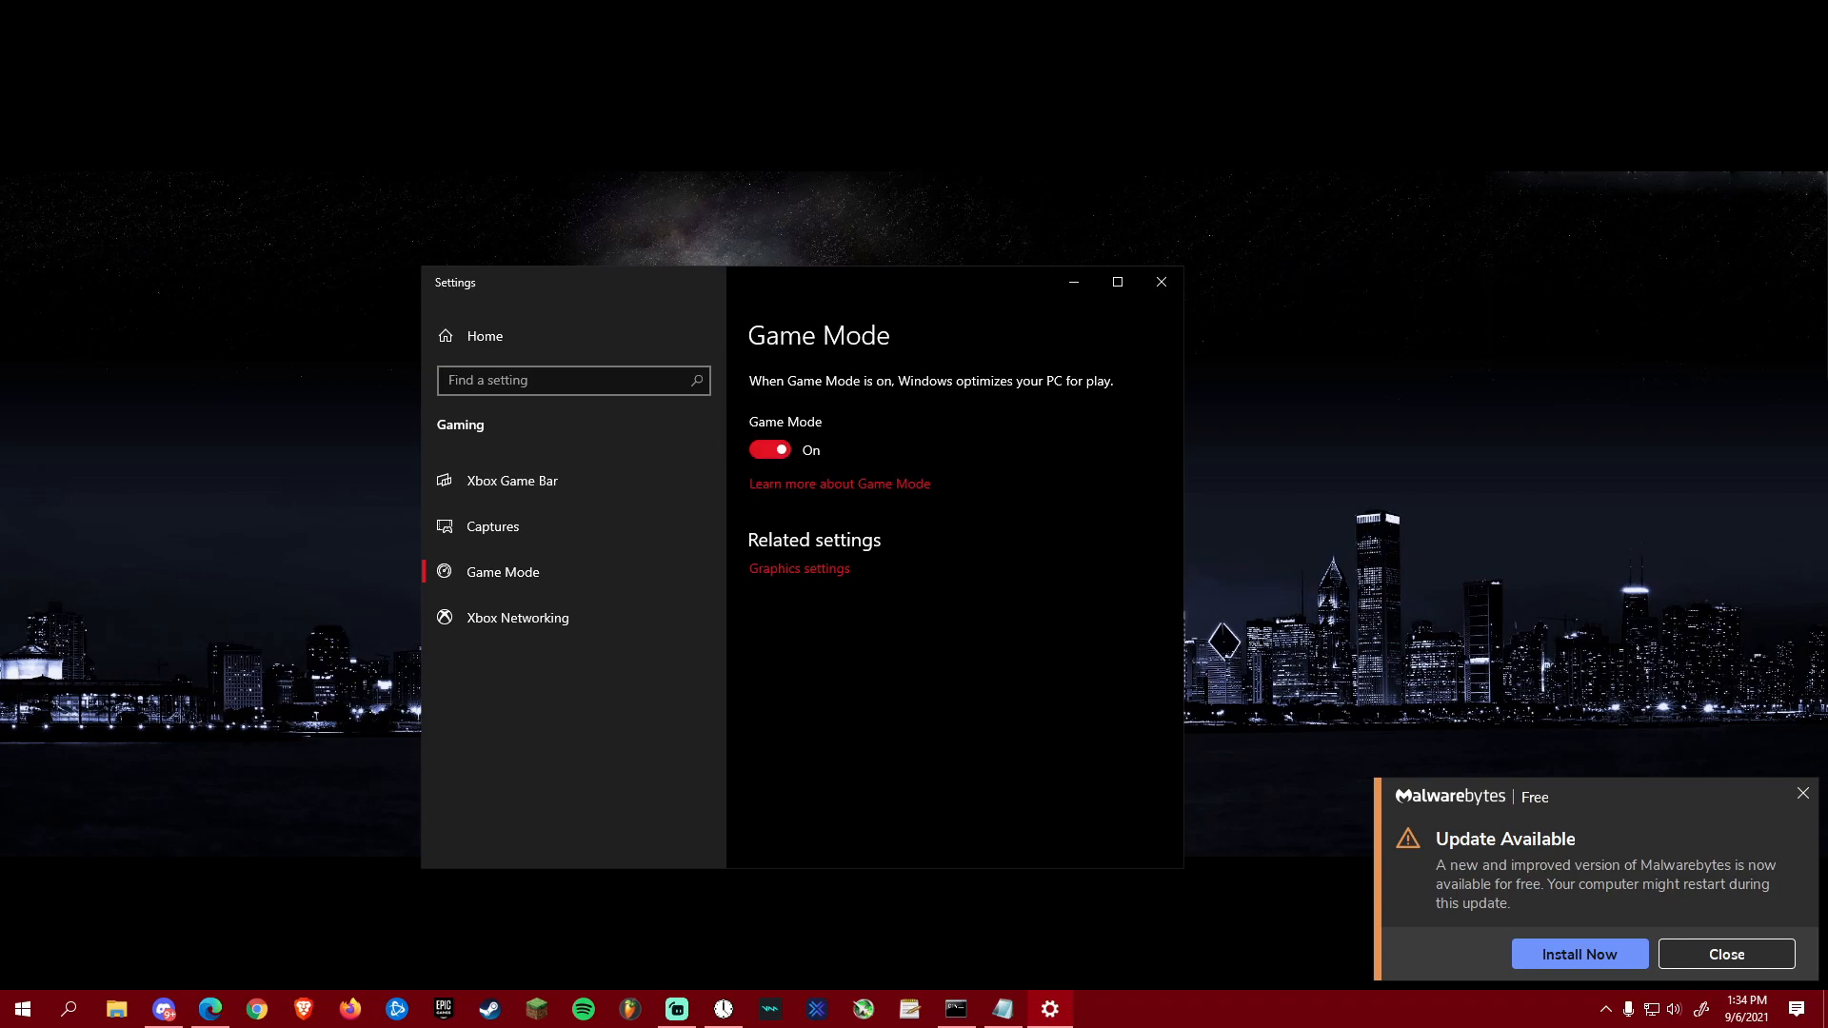
pyautogui.click(1778, 958)
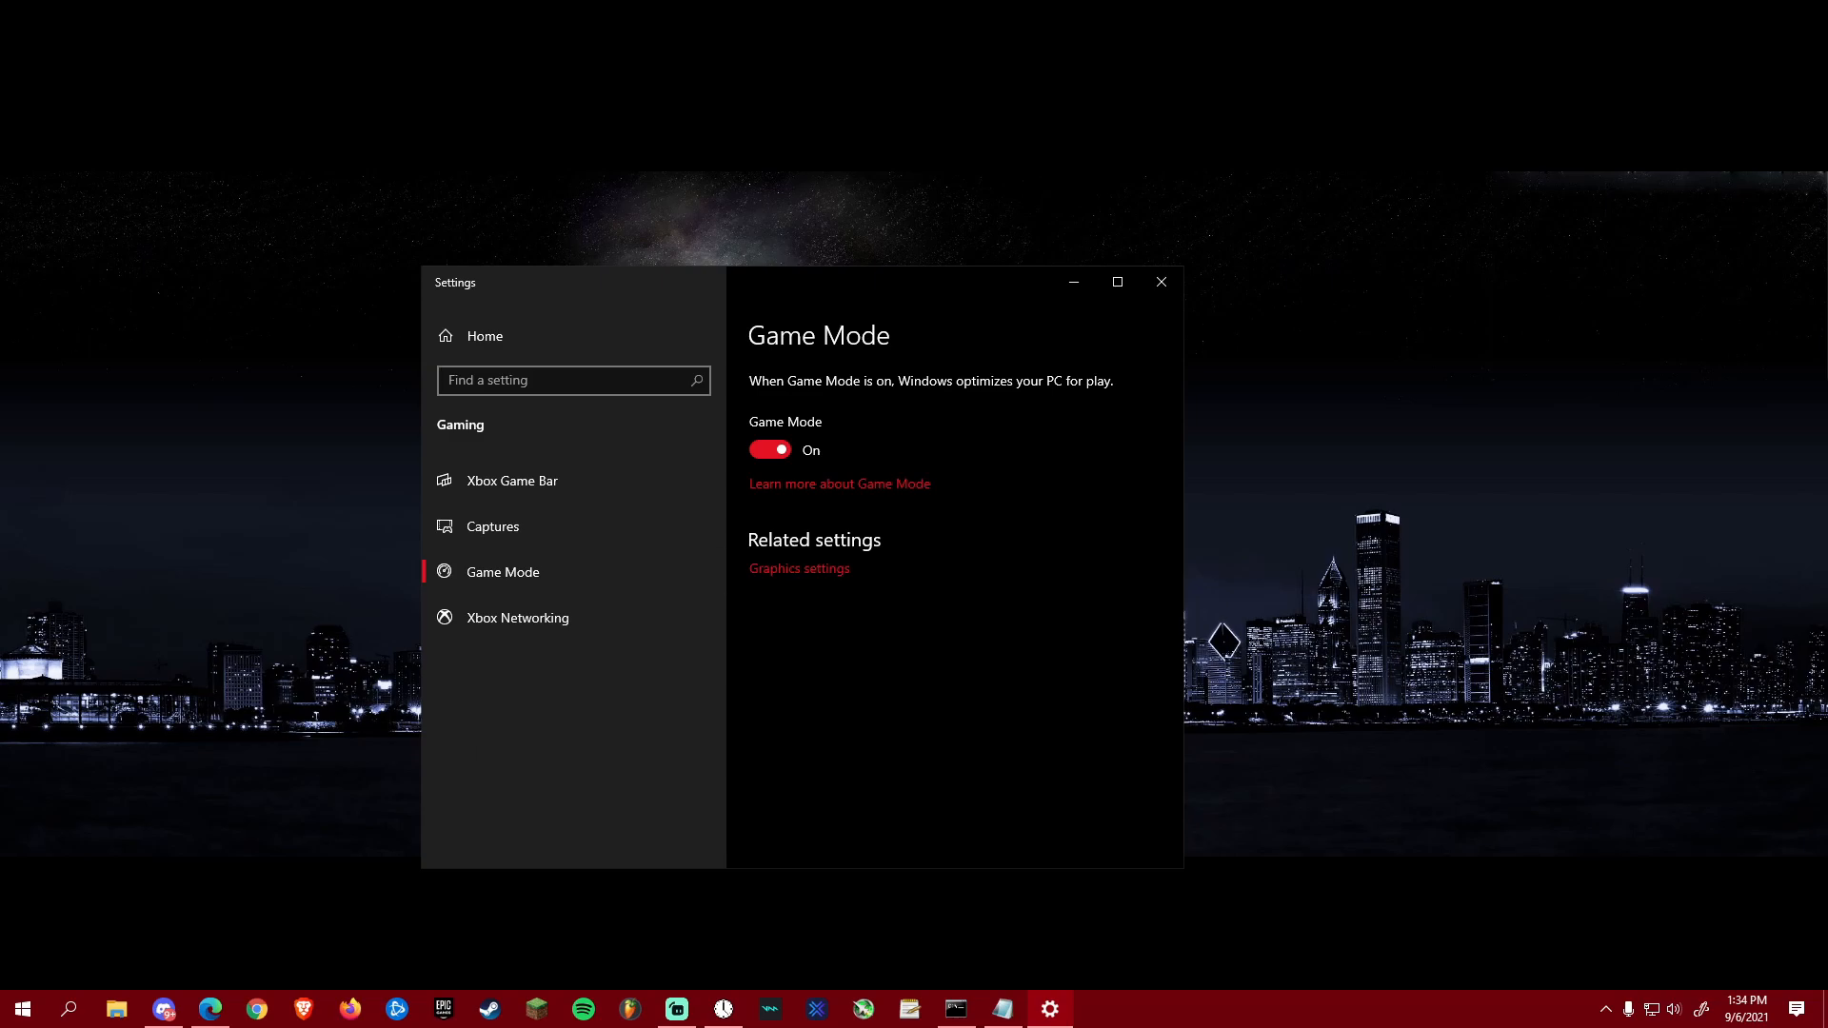
pyautogui.click(1161, 281)
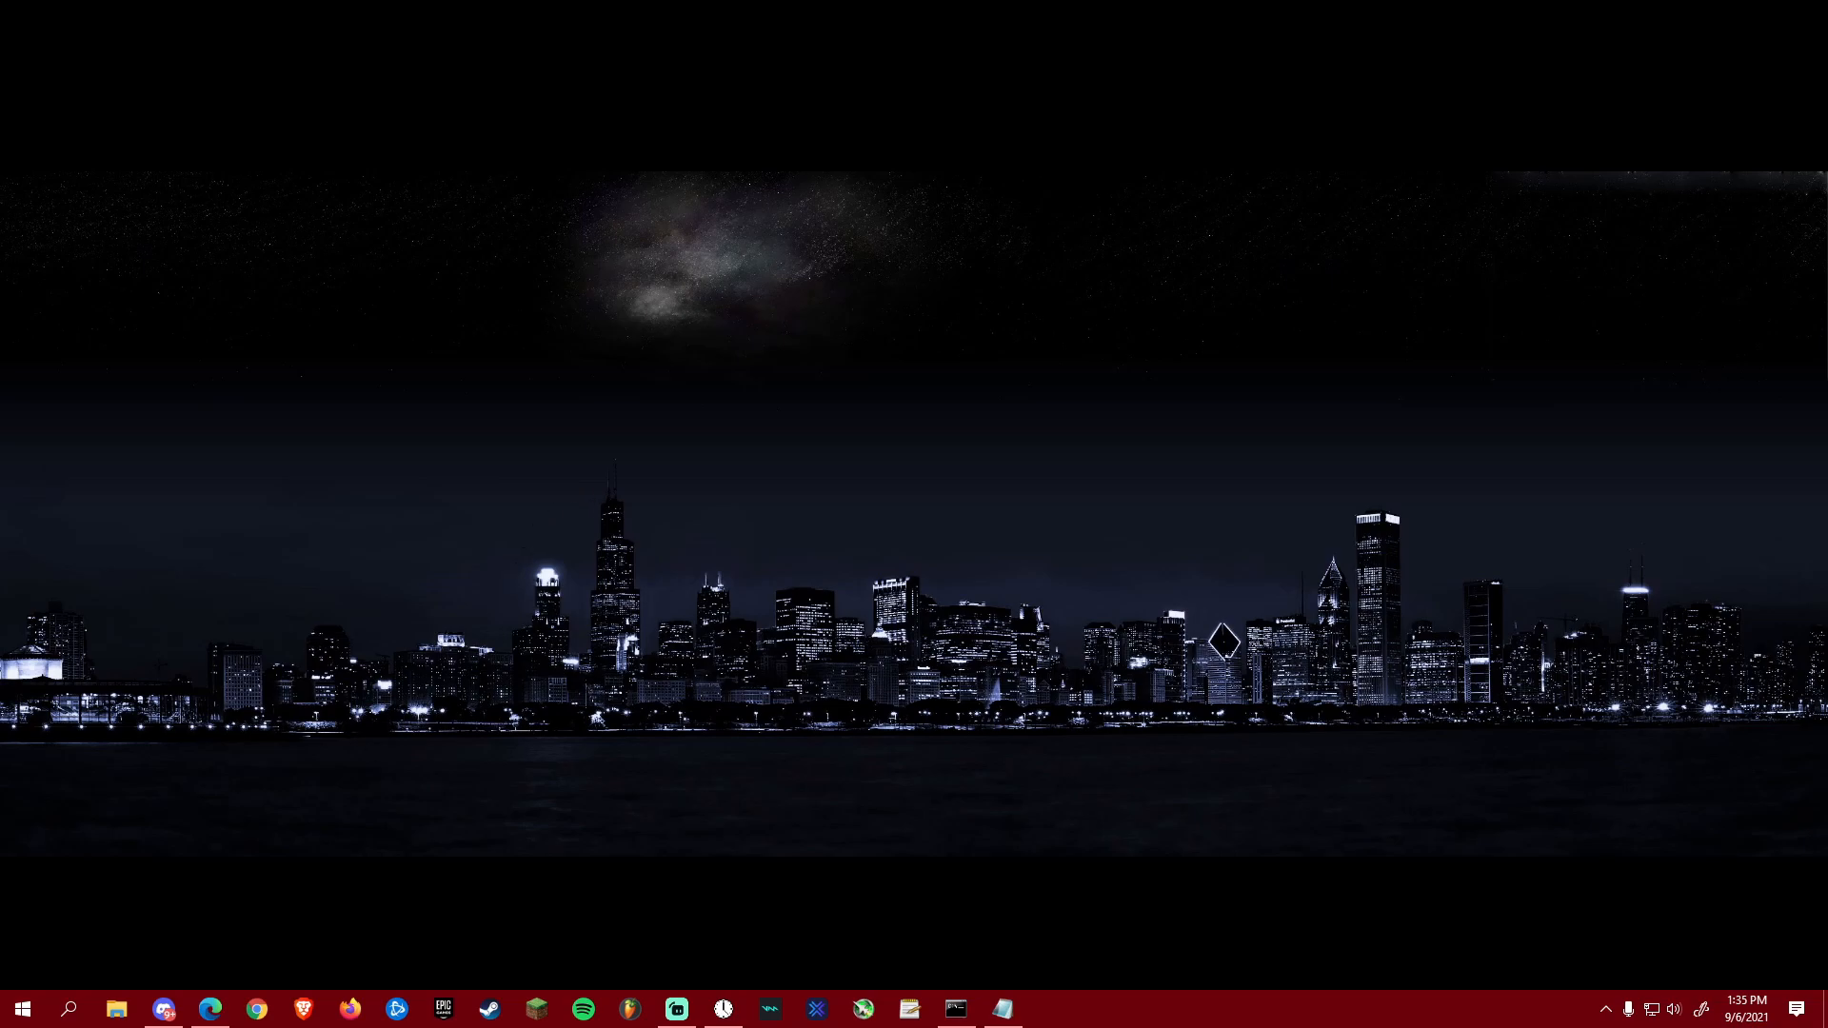
# Step: Open the Windows Graphics settings and check the Hardware-accelerated GPU scheduling option
pyautogui.click(68, 1009)
pyautogui.write('graphics')
pyautogui.click(222, 439)
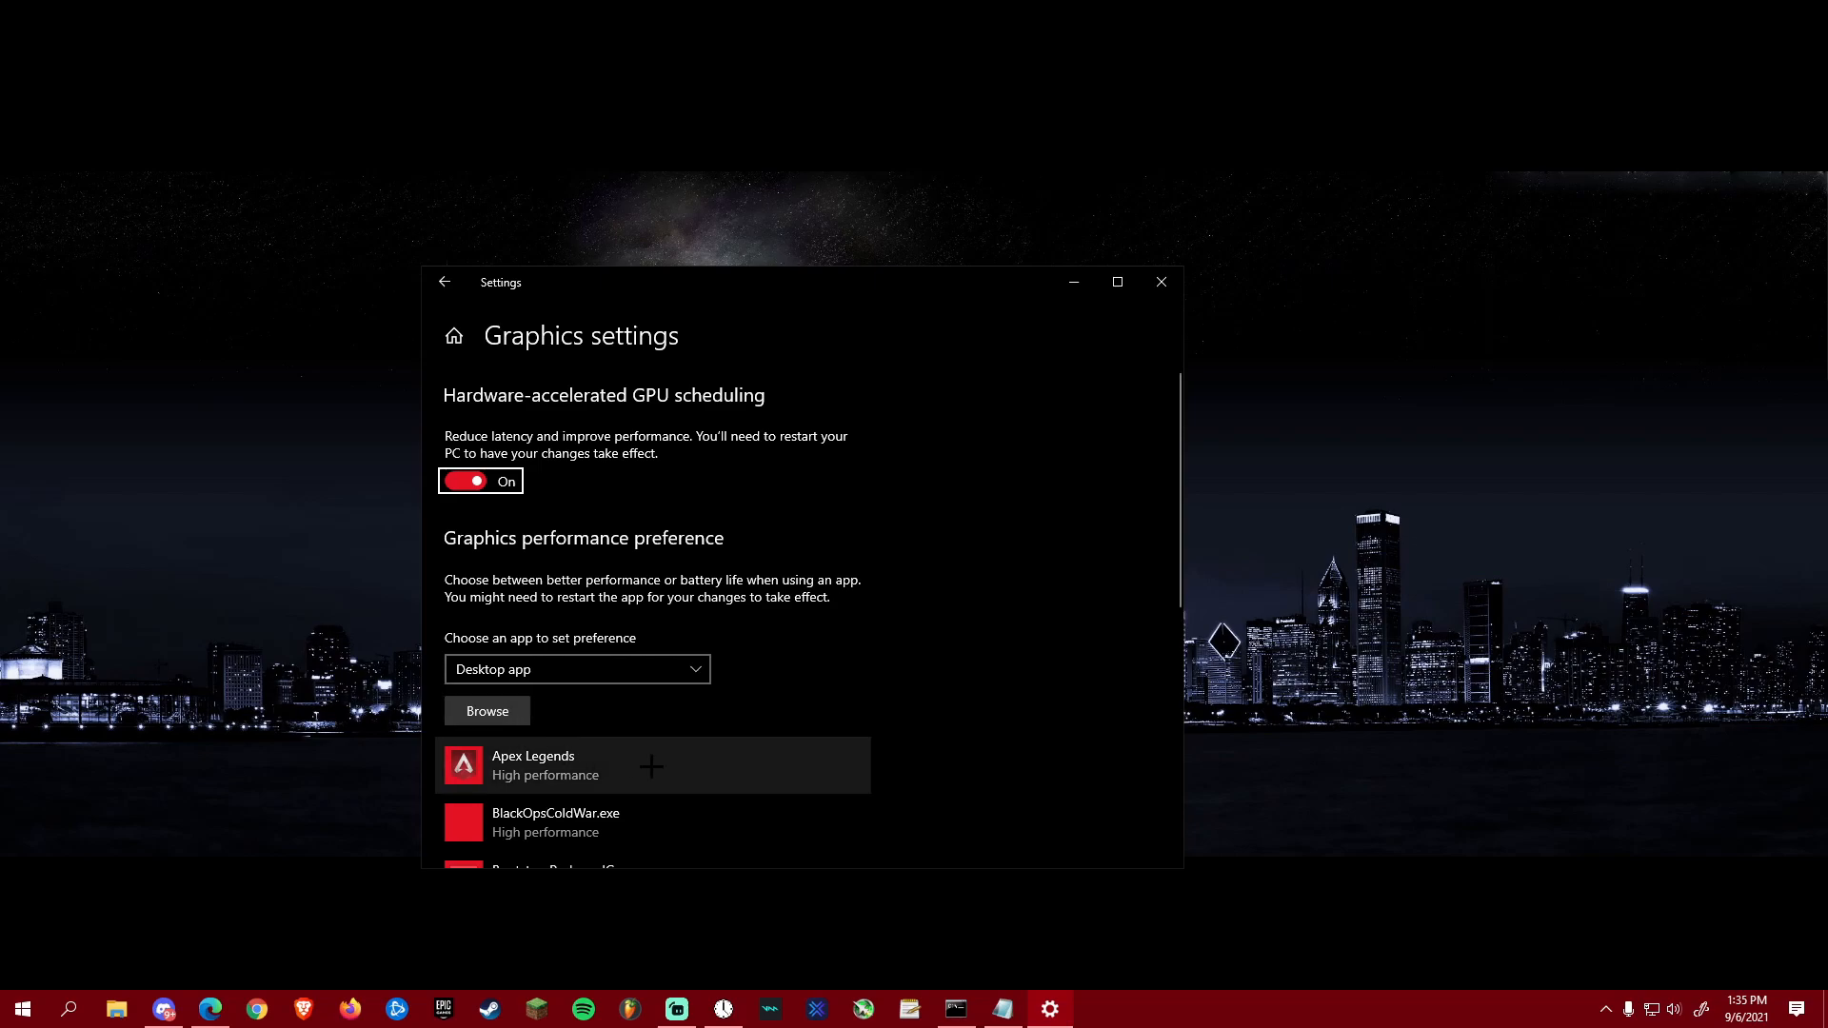
# Step: Browse for a desktop app in SteamLibrary's Apex Legends folder, close the file picker without adding one, and view the listed apps' graphics preferences
pyautogui.scroll(-2, 519, 747)
pyautogui.click(515, 636)
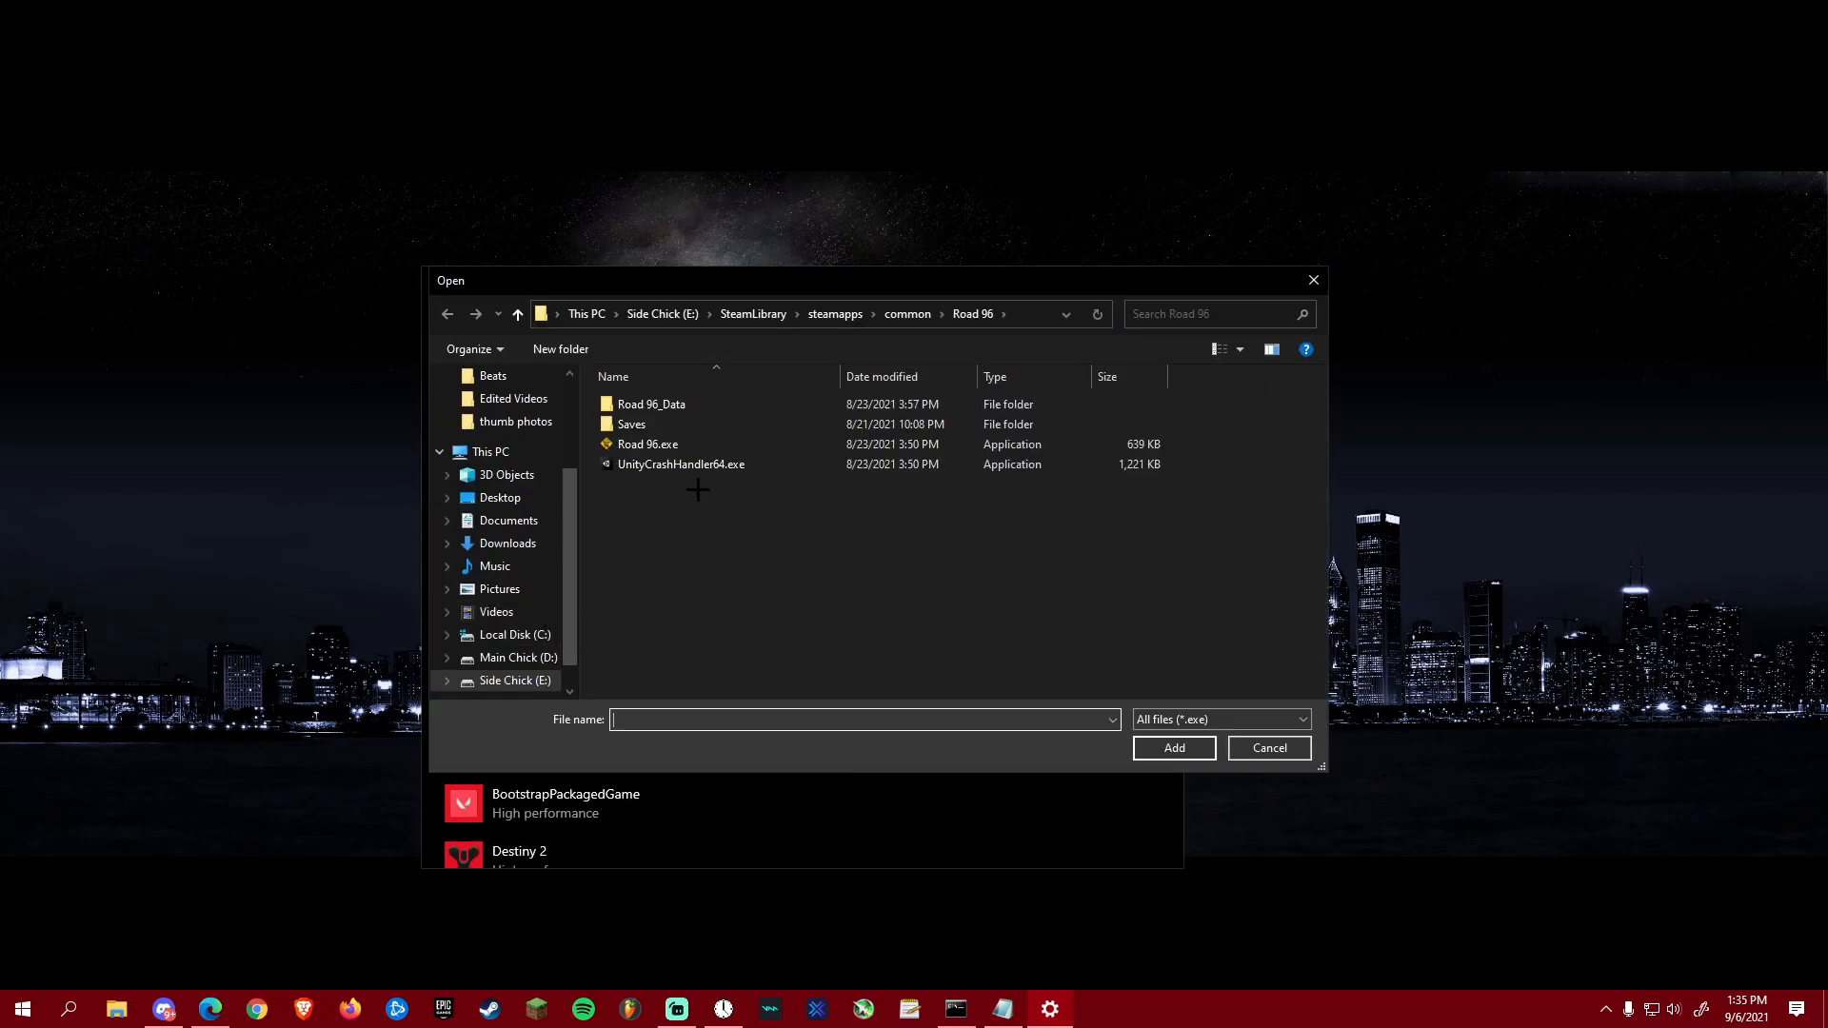
pyautogui.click(908, 314)
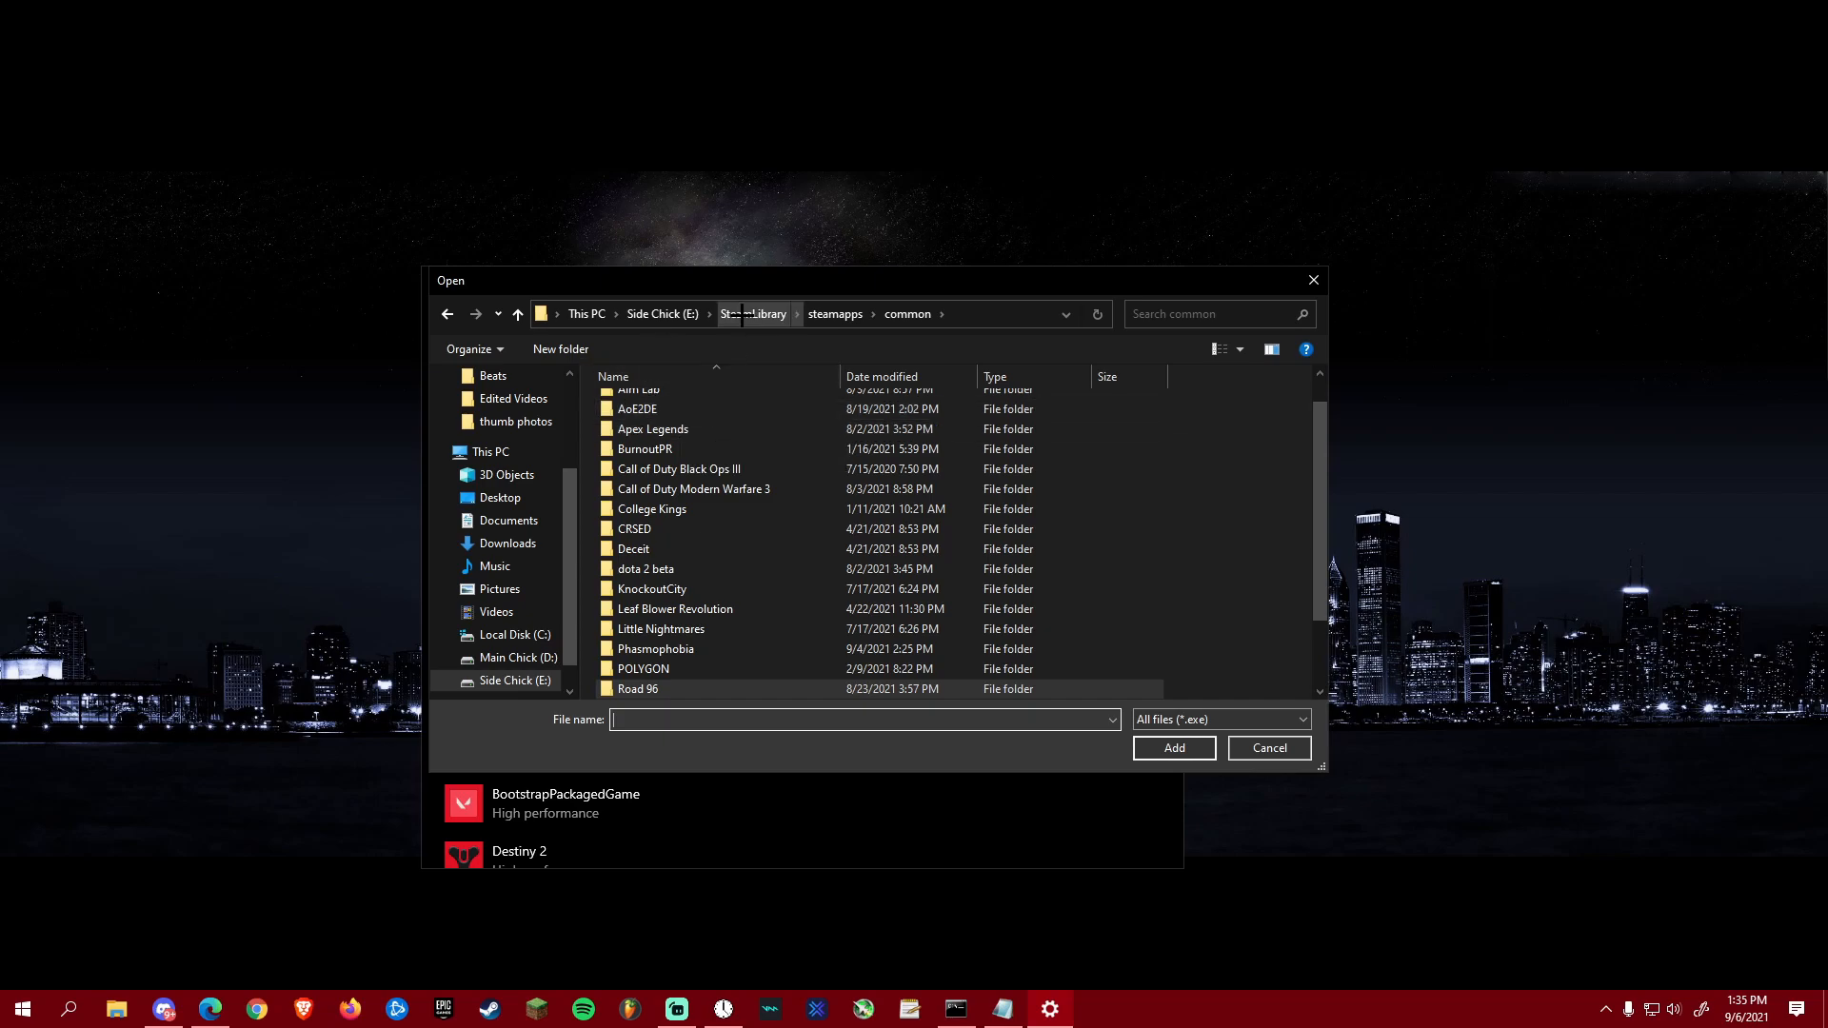
pyautogui.click(904, 316)
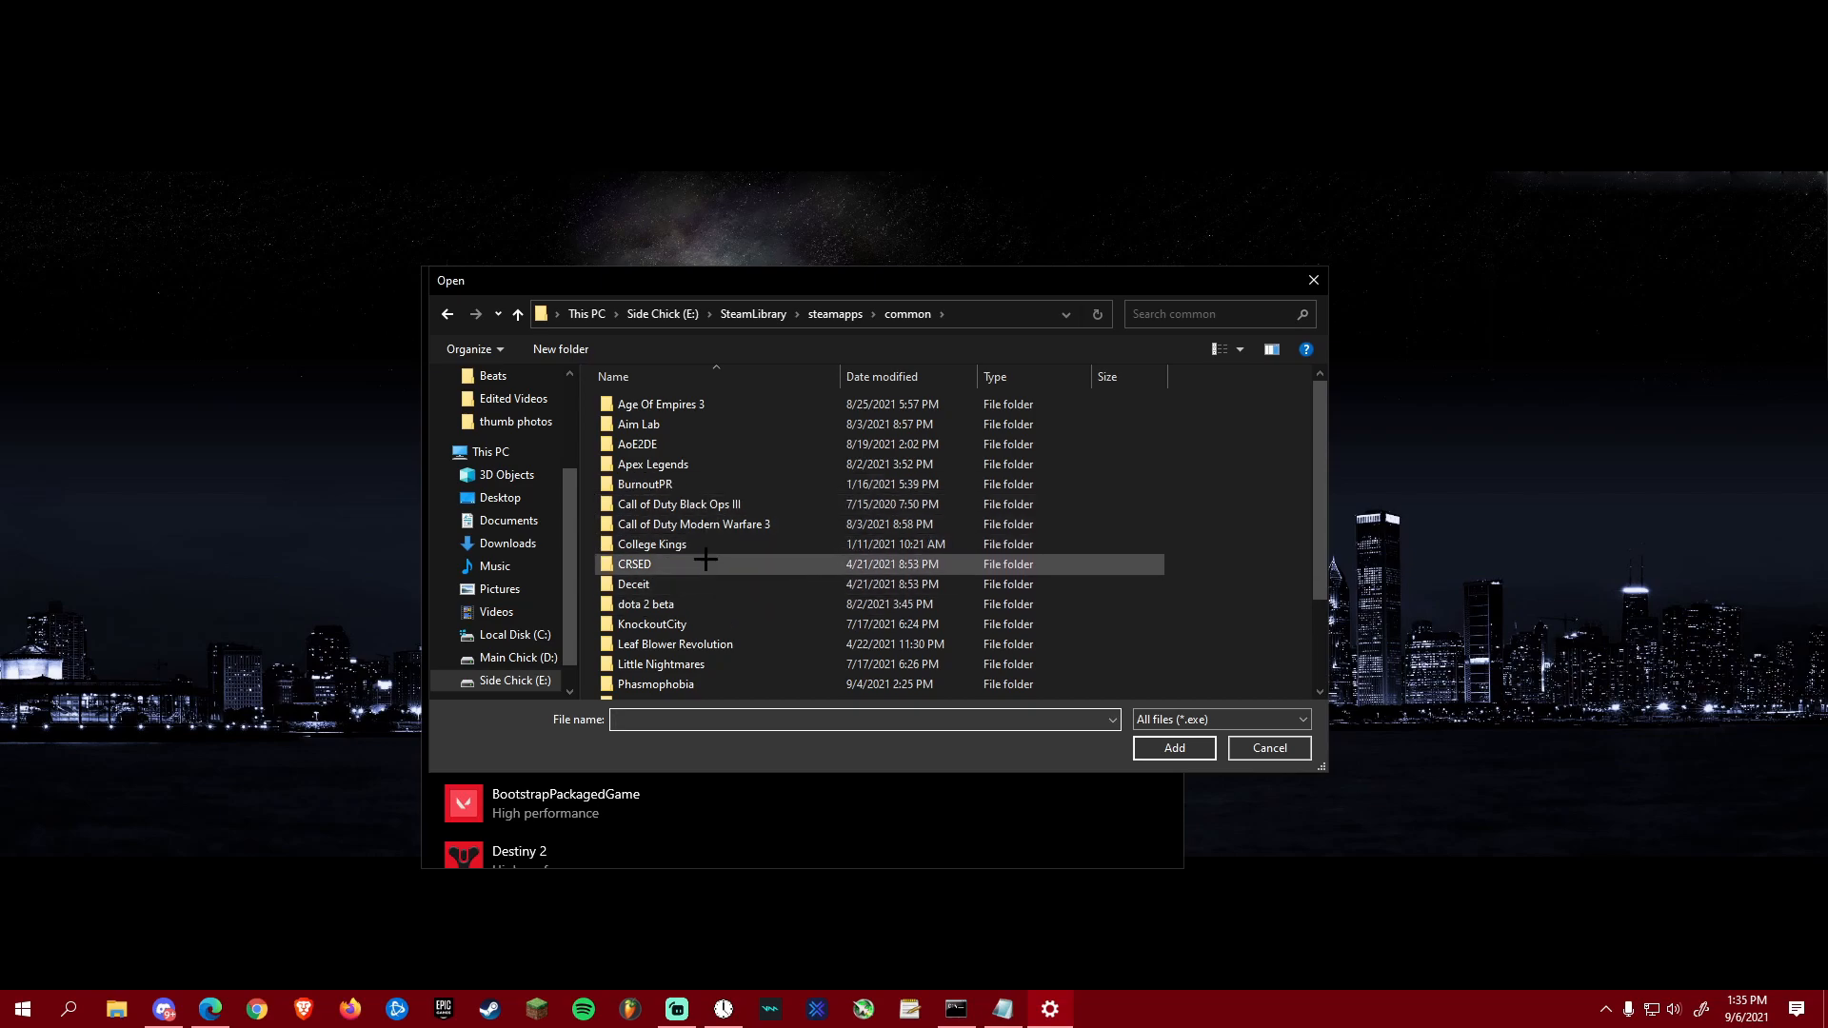
pyautogui.doubleClick(693, 463)
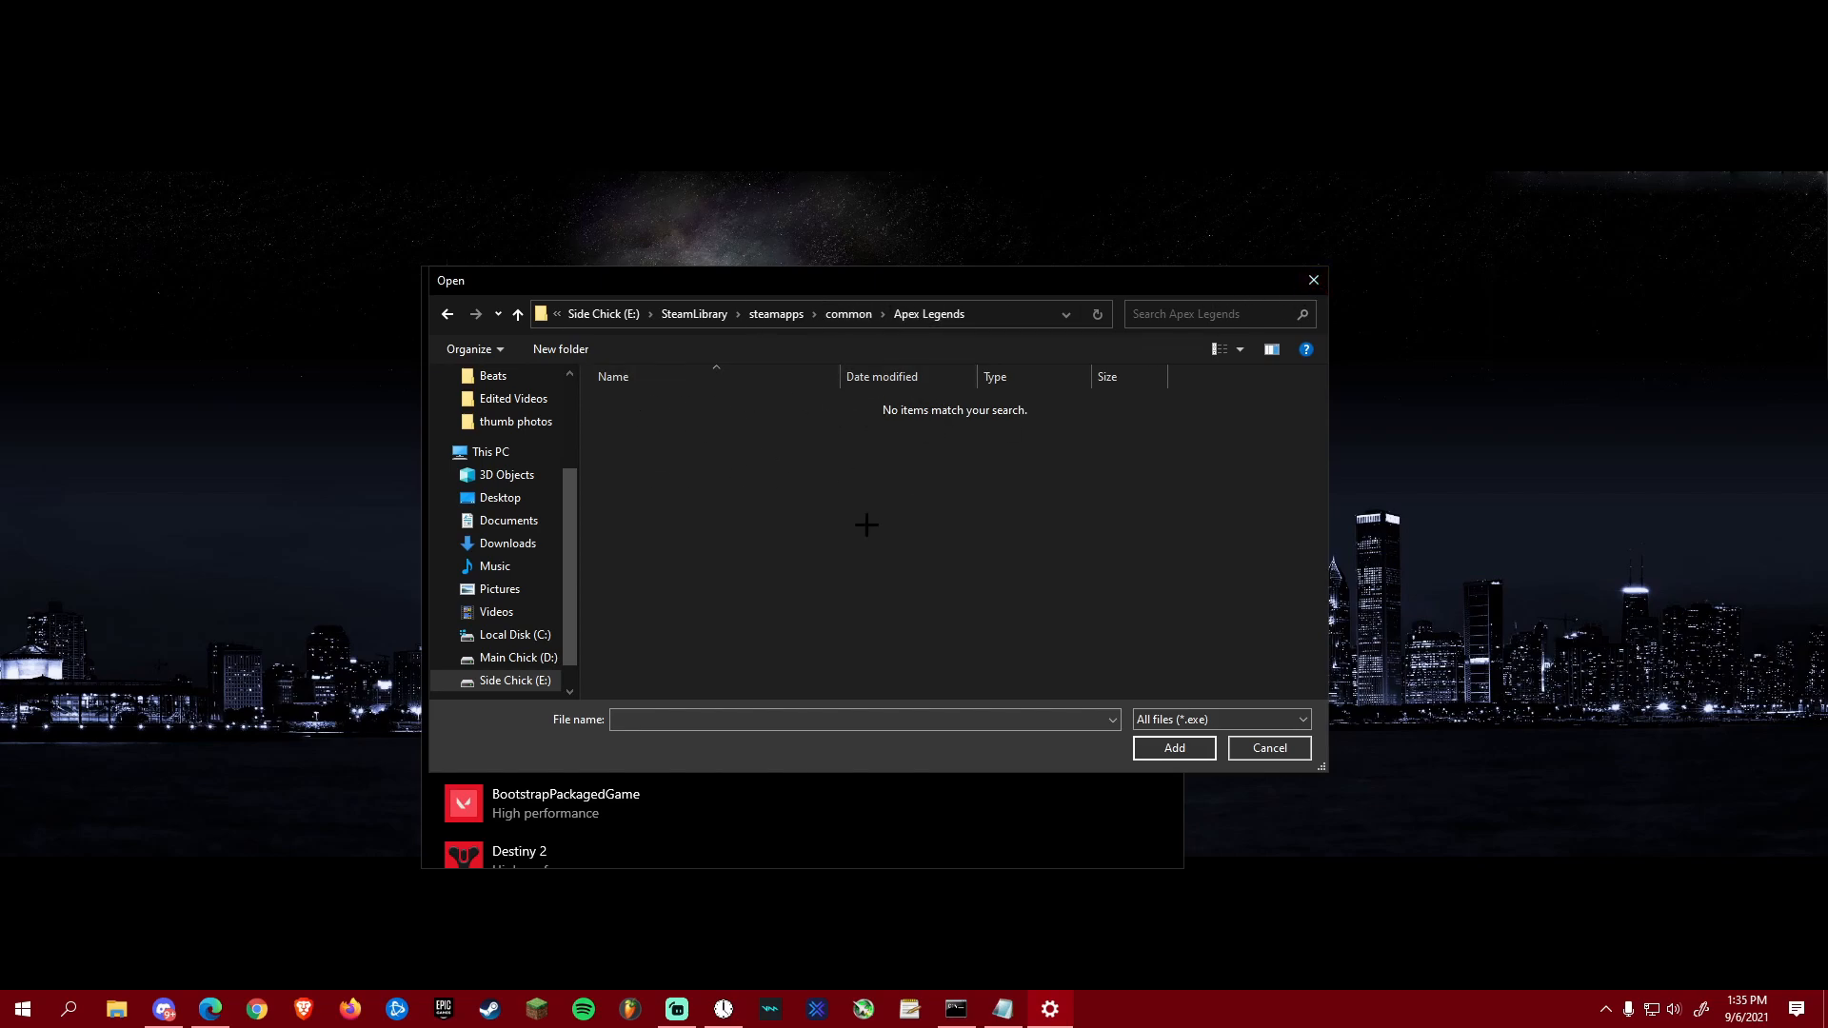
pyautogui.click(1313, 280)
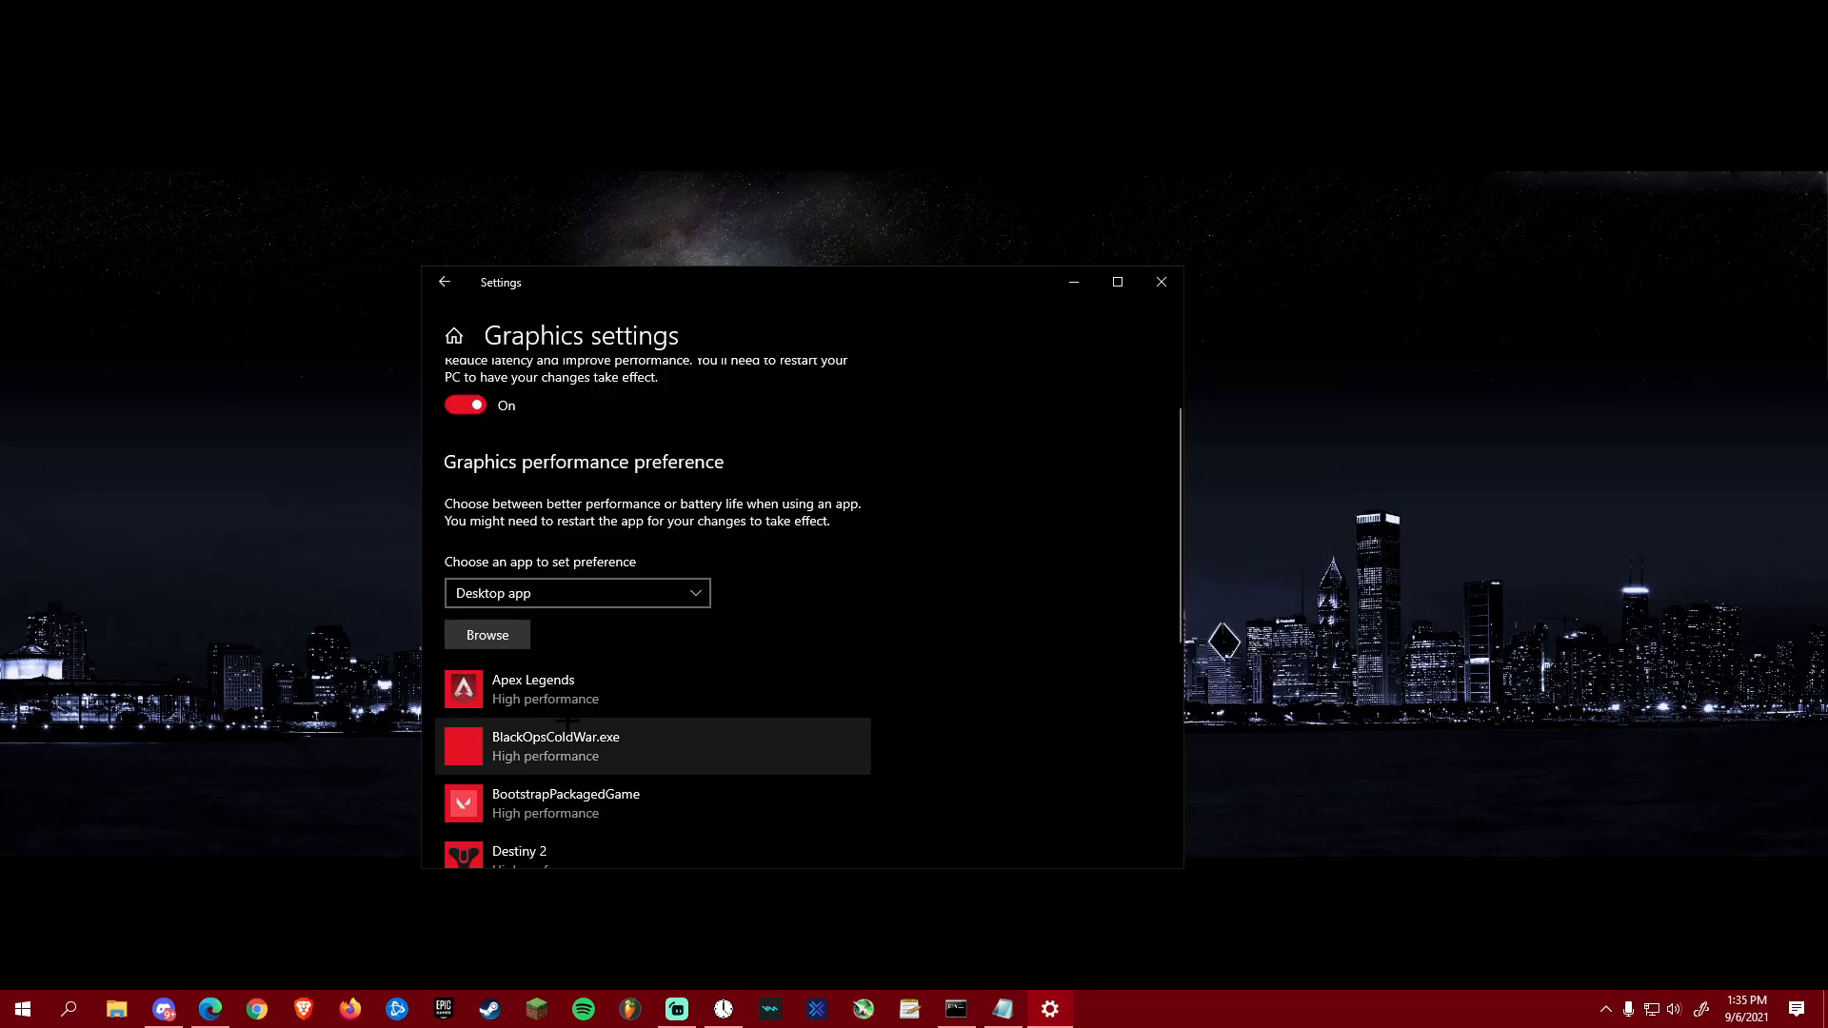
pyautogui.scroll(-1, 533, 614)
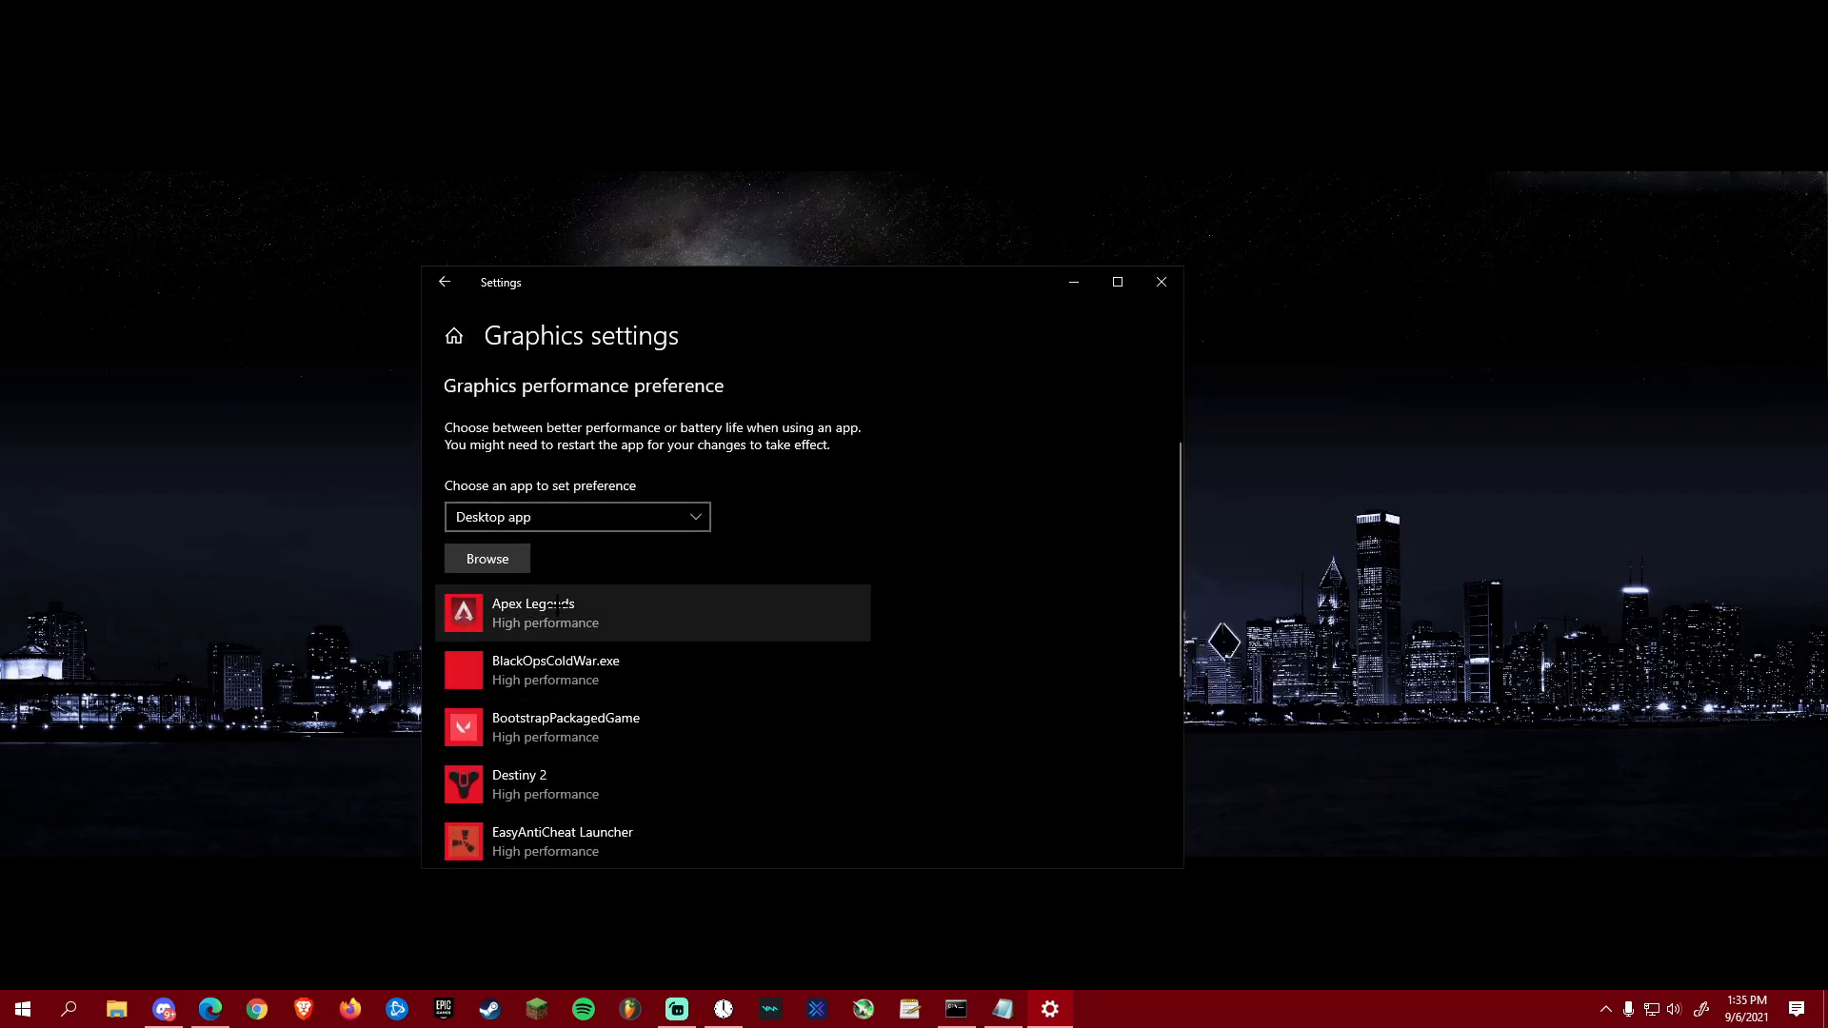
# Step: Save the High performance graphics preference for Apex Legends and close the Settings window
pyautogui.click(547, 621)
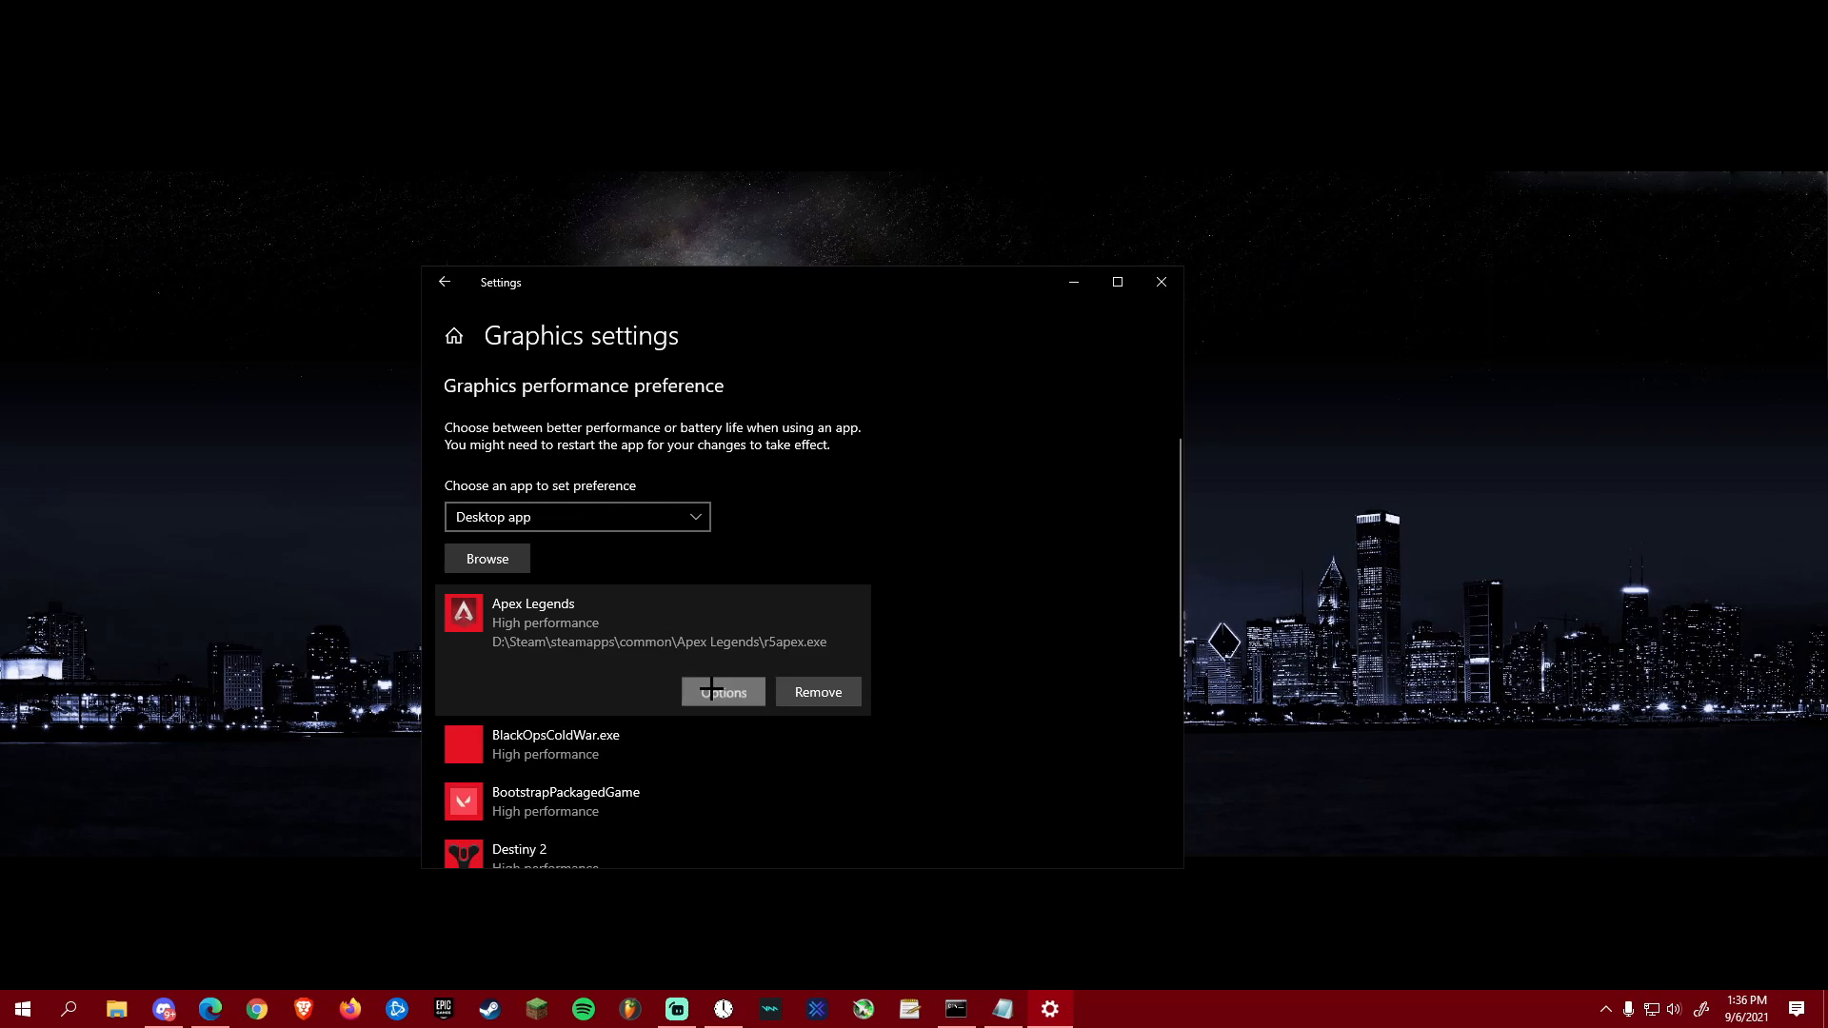
pyautogui.click(689, 679)
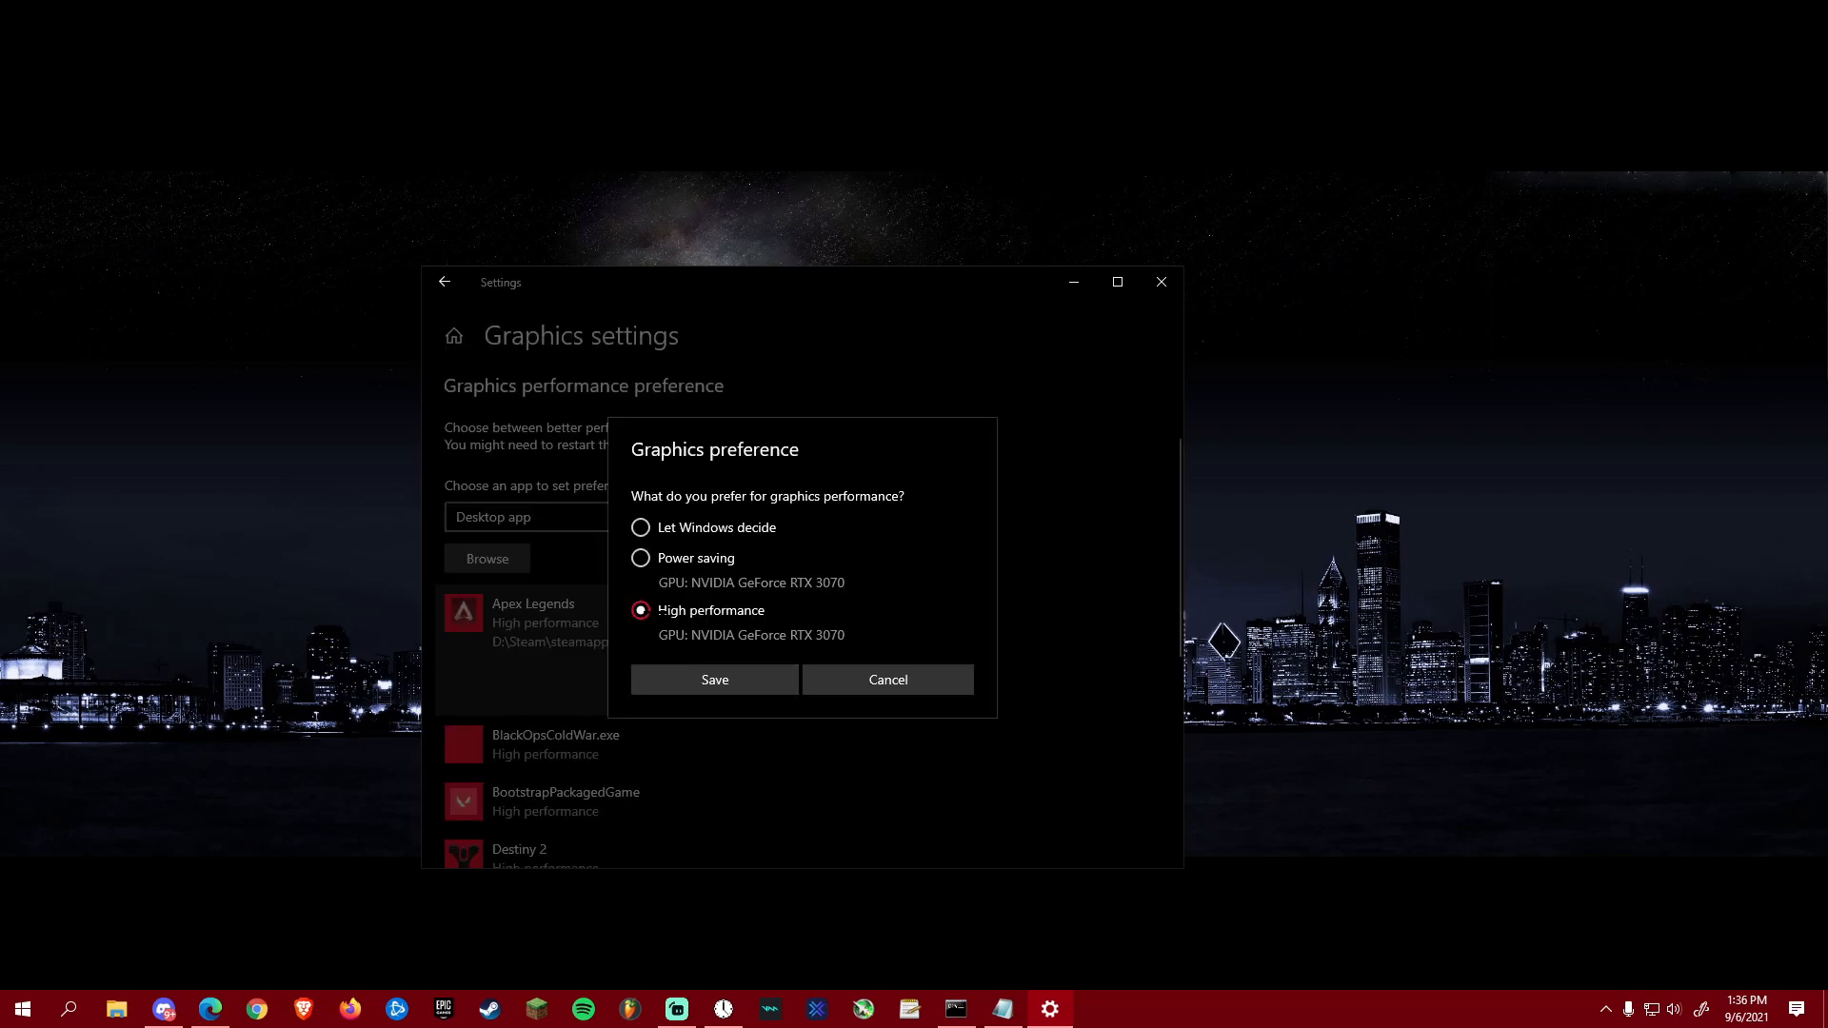
pyautogui.click(743, 678)
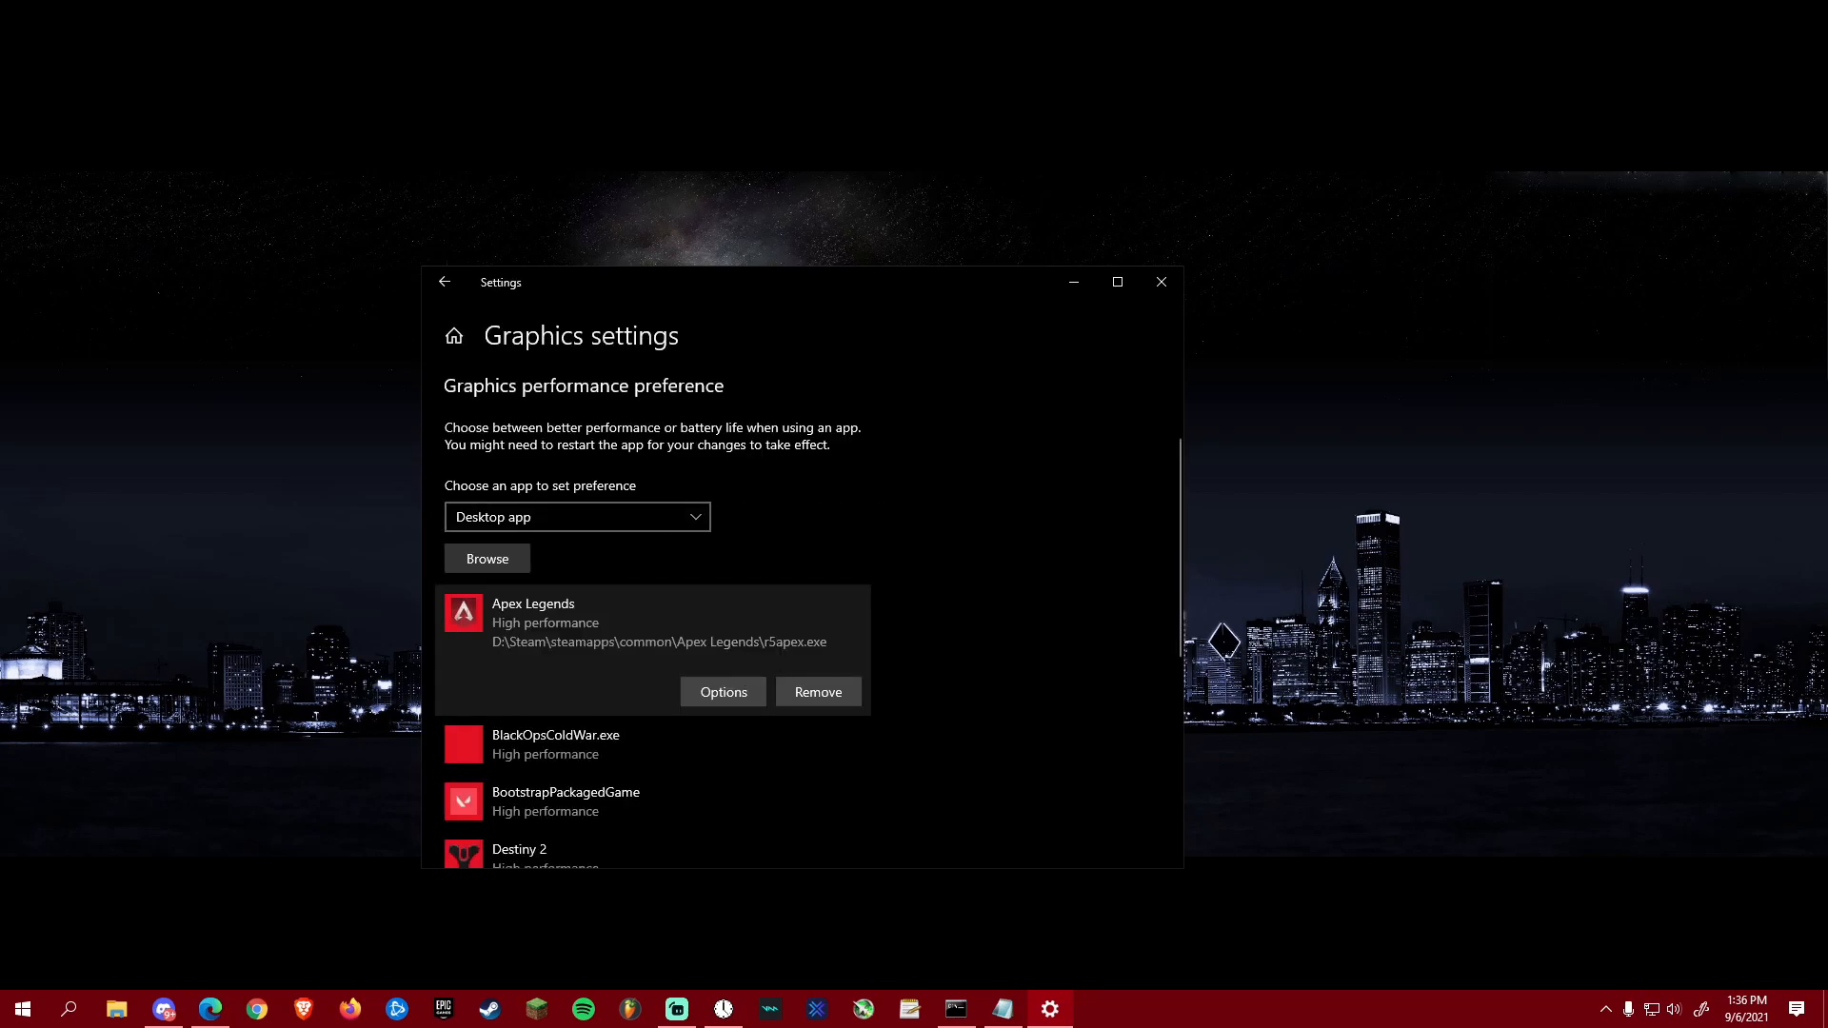
pyautogui.click(1161, 282)
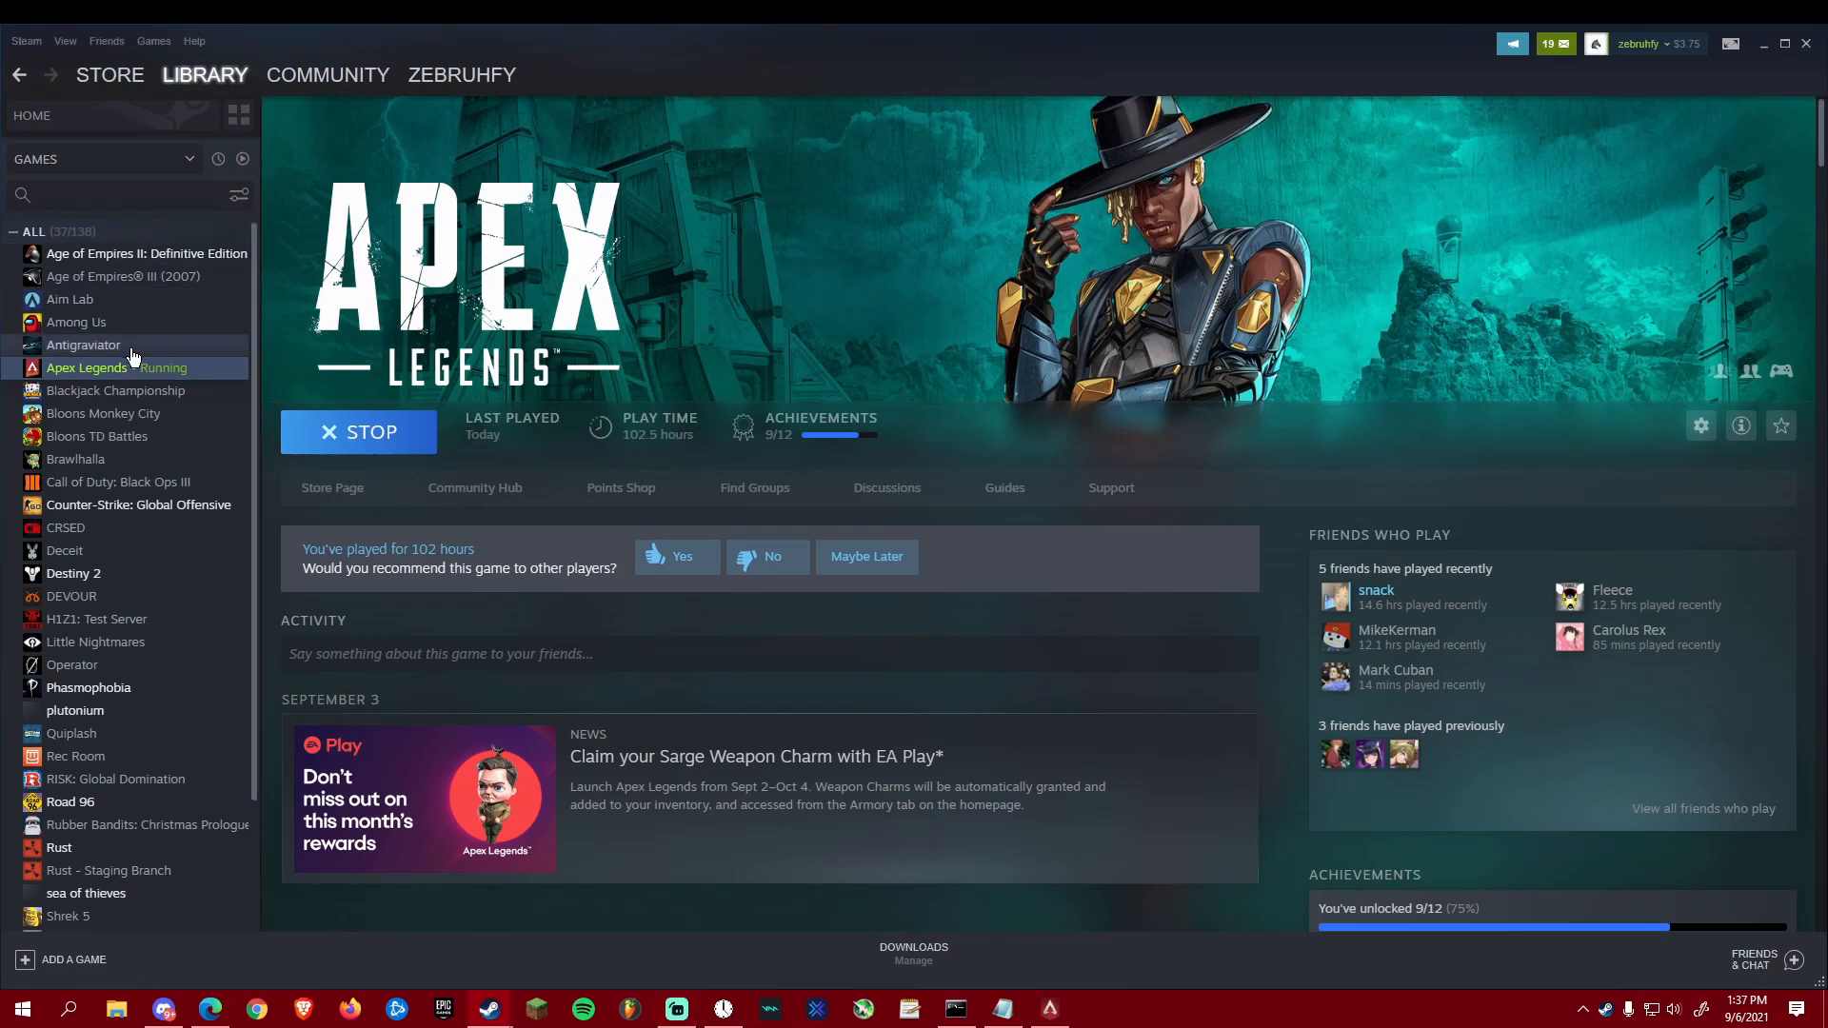
# Step: Switch to Steam and open the properties of Apex Legends from the game library
pyautogui.rightClick(133, 370)
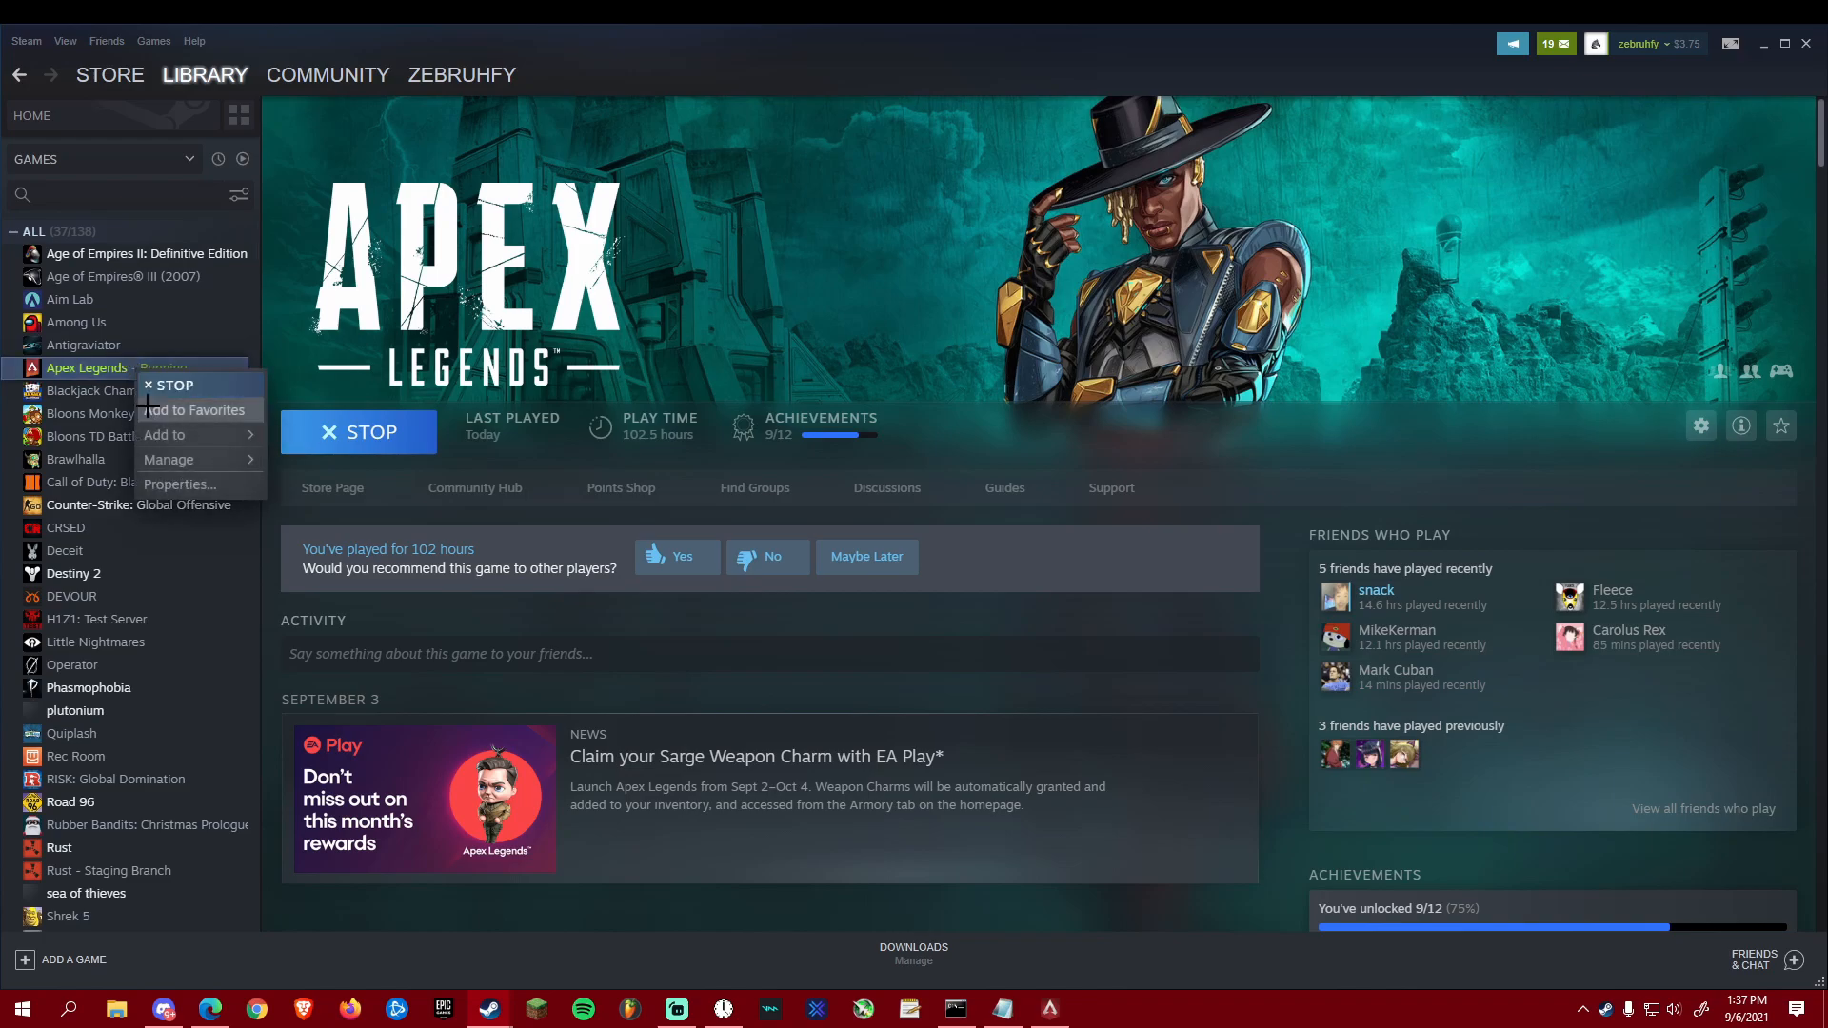
pyautogui.click(751, 324)
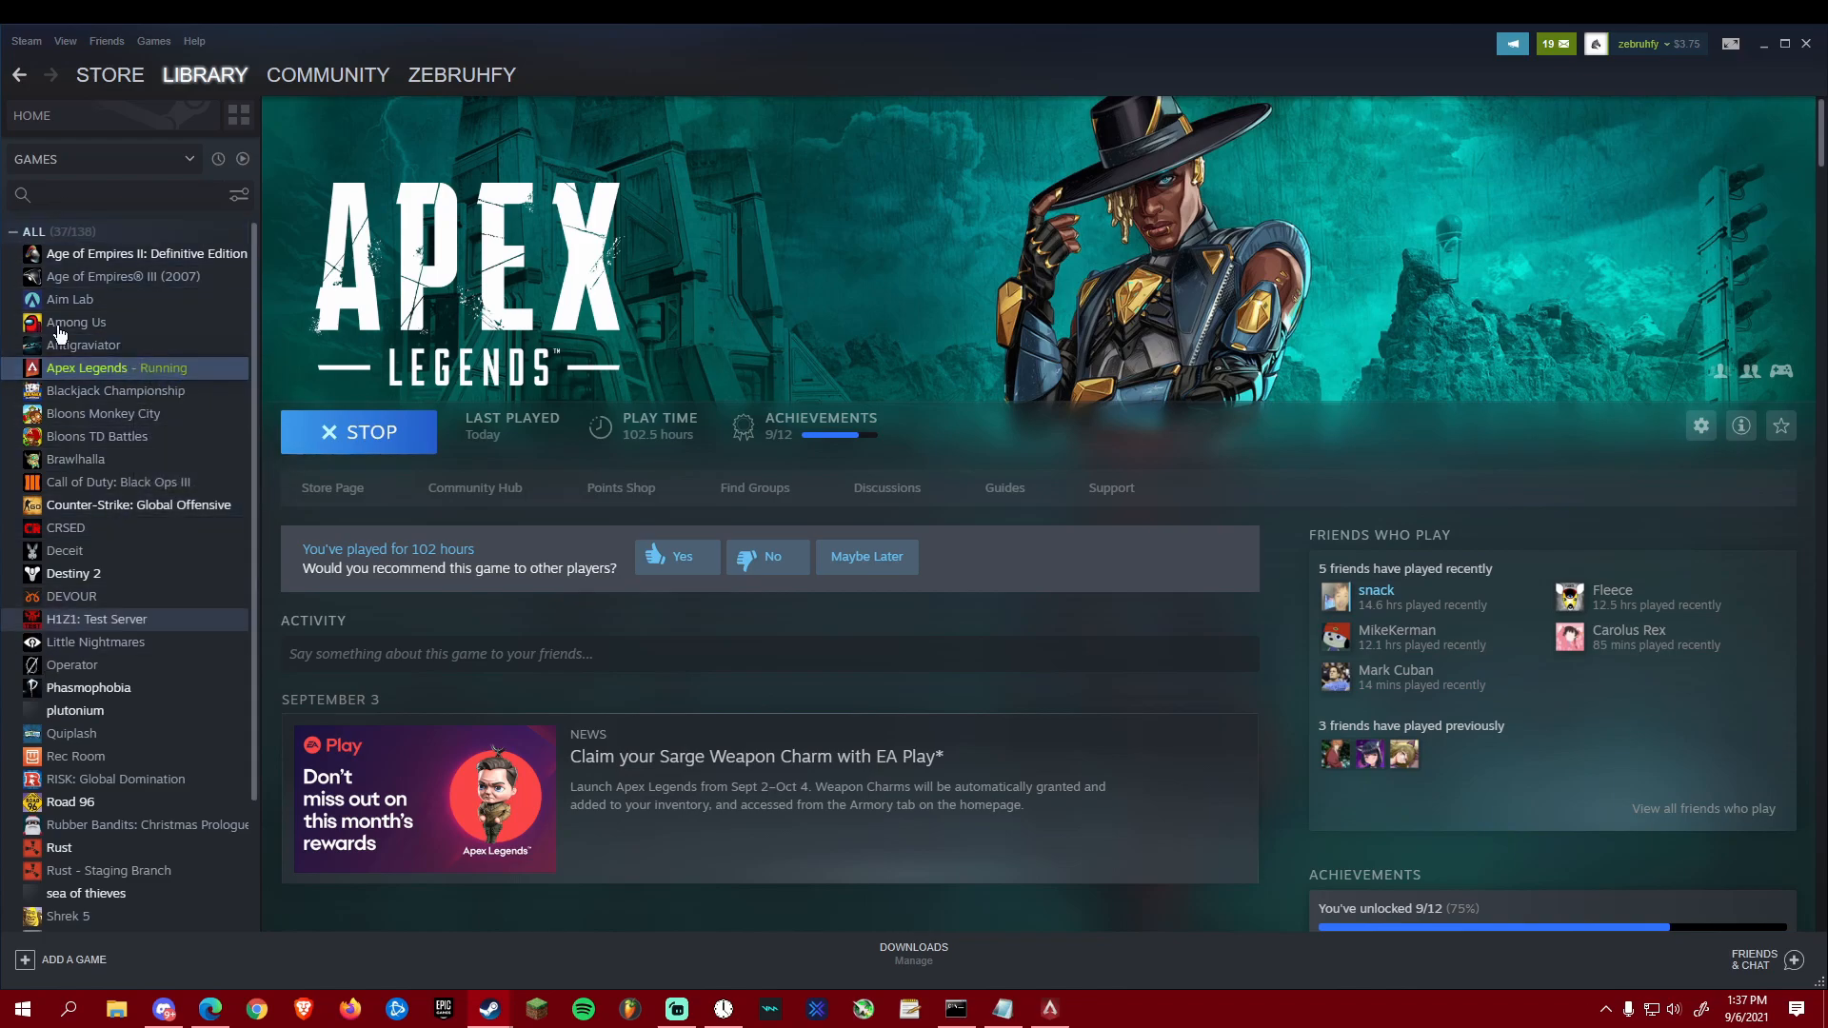
pyautogui.rightClick(108, 372)
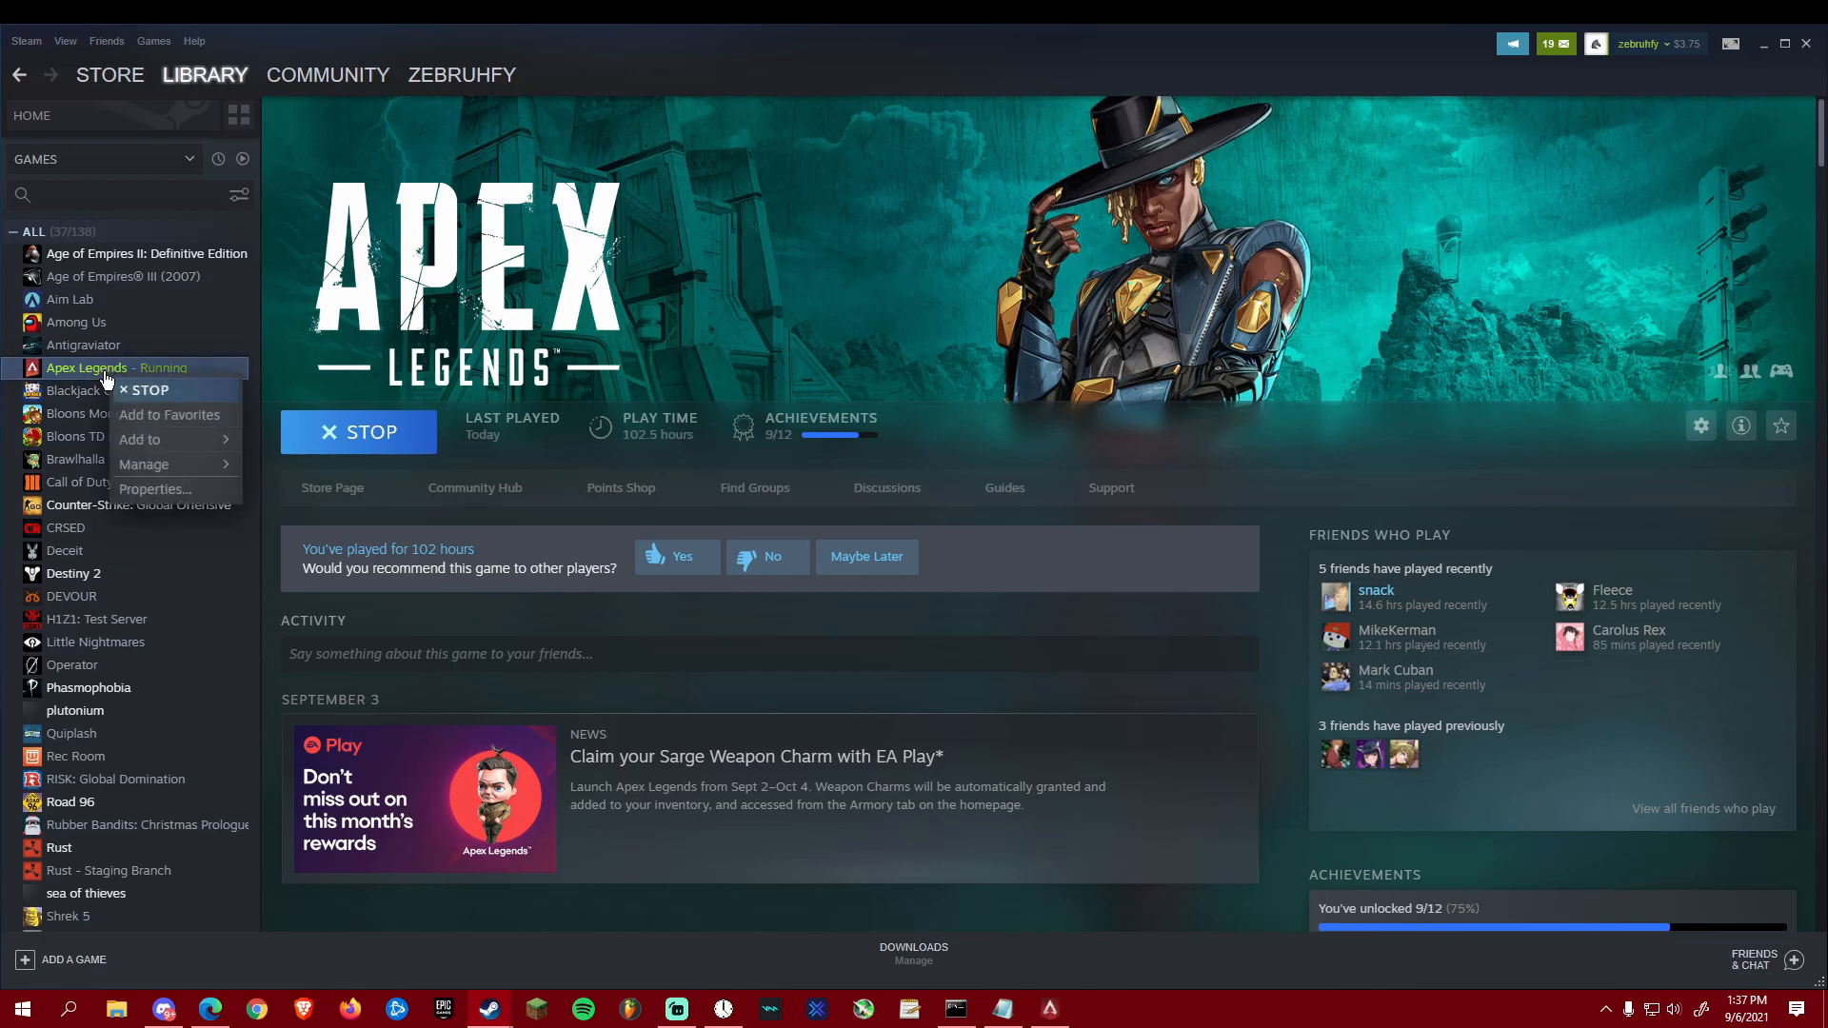
pyautogui.click(175, 489)
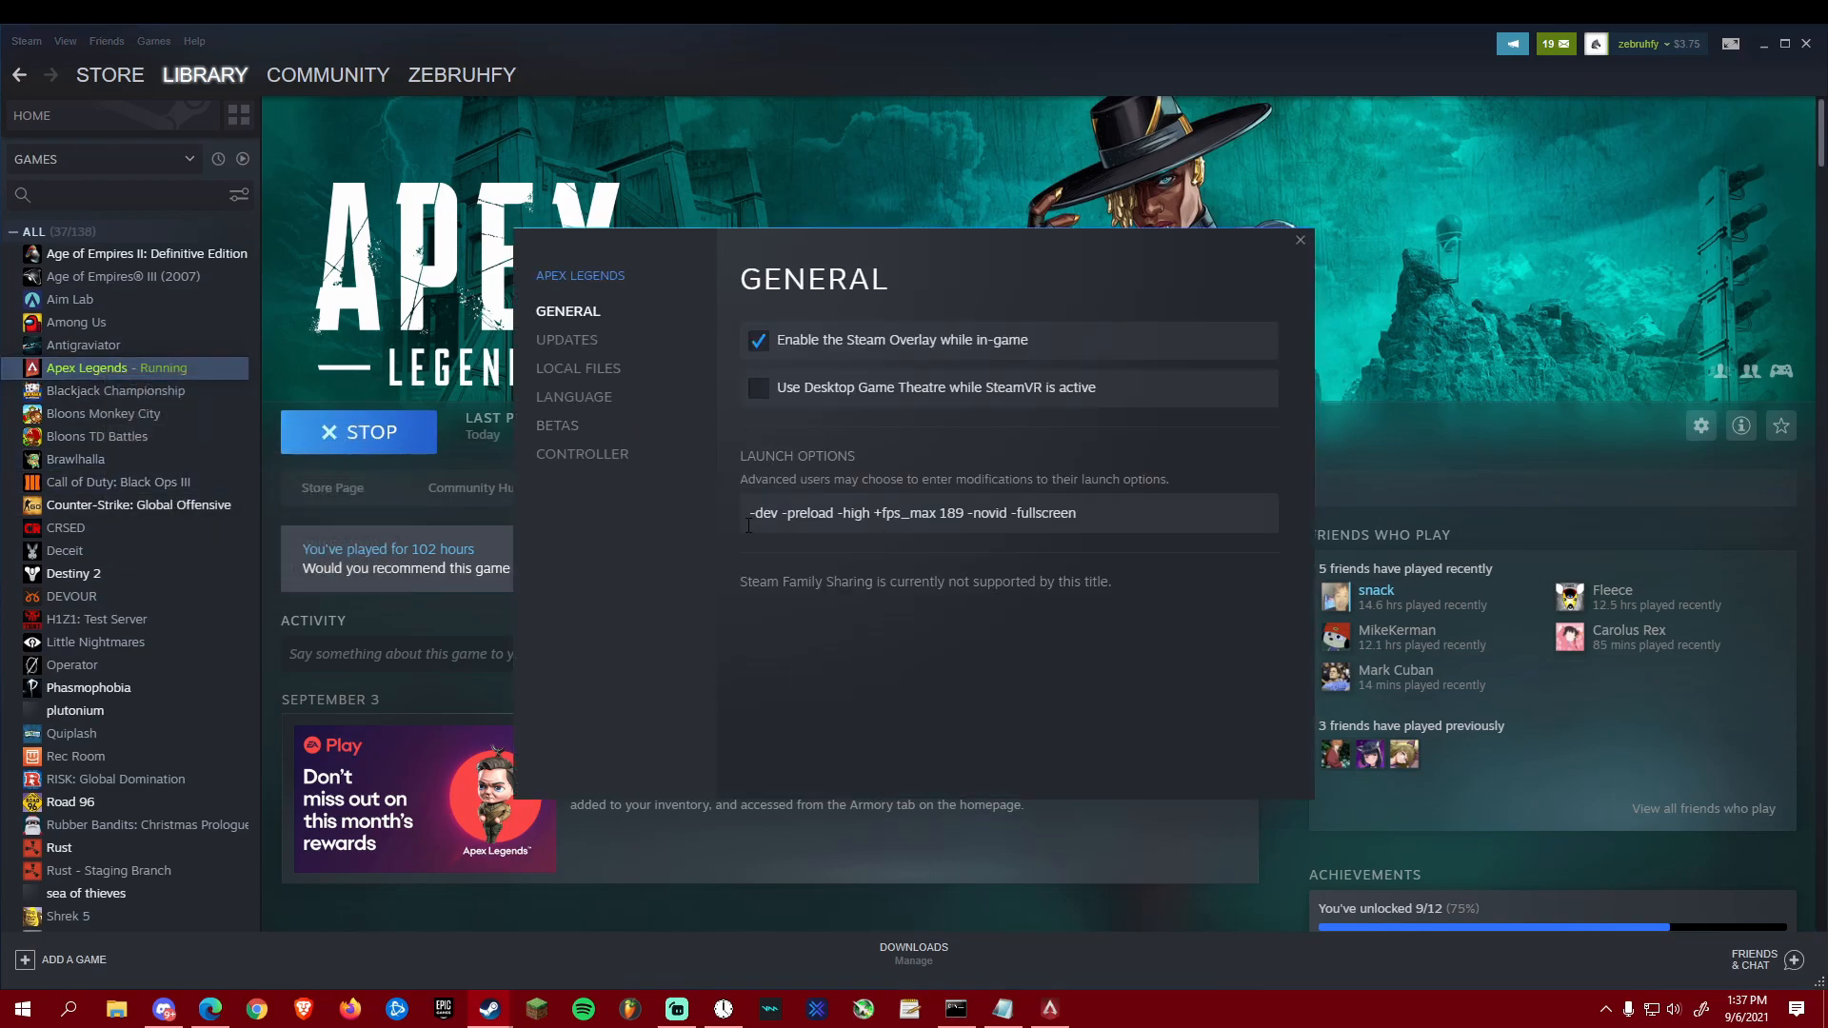
# Step: Examine the launch options entered for Apex Legends, highlighting the full text in its general properties
pyautogui.moveTo(1115, 525); pyautogui.dragTo(743, 515)
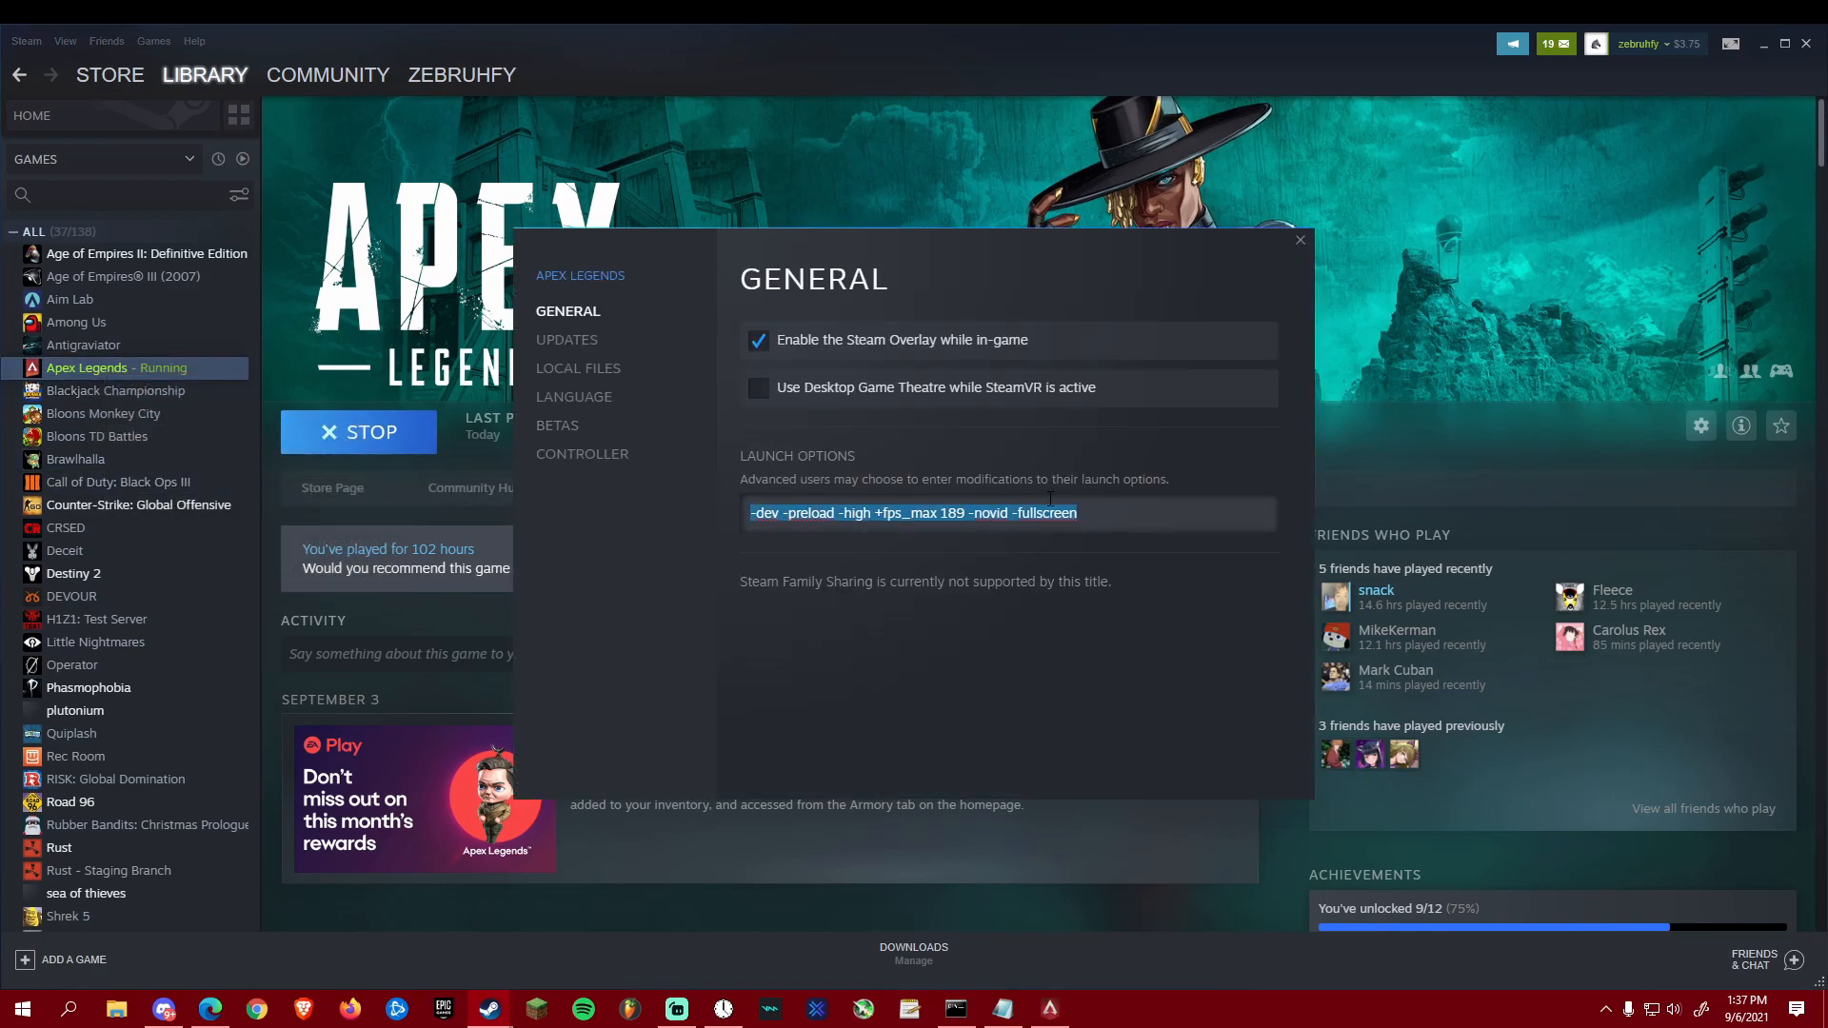
pyautogui.moveTo(1205, 507); pyautogui.dragTo(772, 476)
pyautogui.click(1204, 506)
pyautogui.moveTo(1204, 506); pyautogui.dragTo(555, 480)
pyautogui.click(1107, 496)
pyautogui.moveTo(1107, 496); pyautogui.dragTo(639, 514)
pyautogui.moveTo(1143, 519); pyautogui.dragTo(598, 505)
pyautogui.moveTo(826, 512); pyautogui.dragTo(1191, 519)
pyautogui.click(1095, 514)
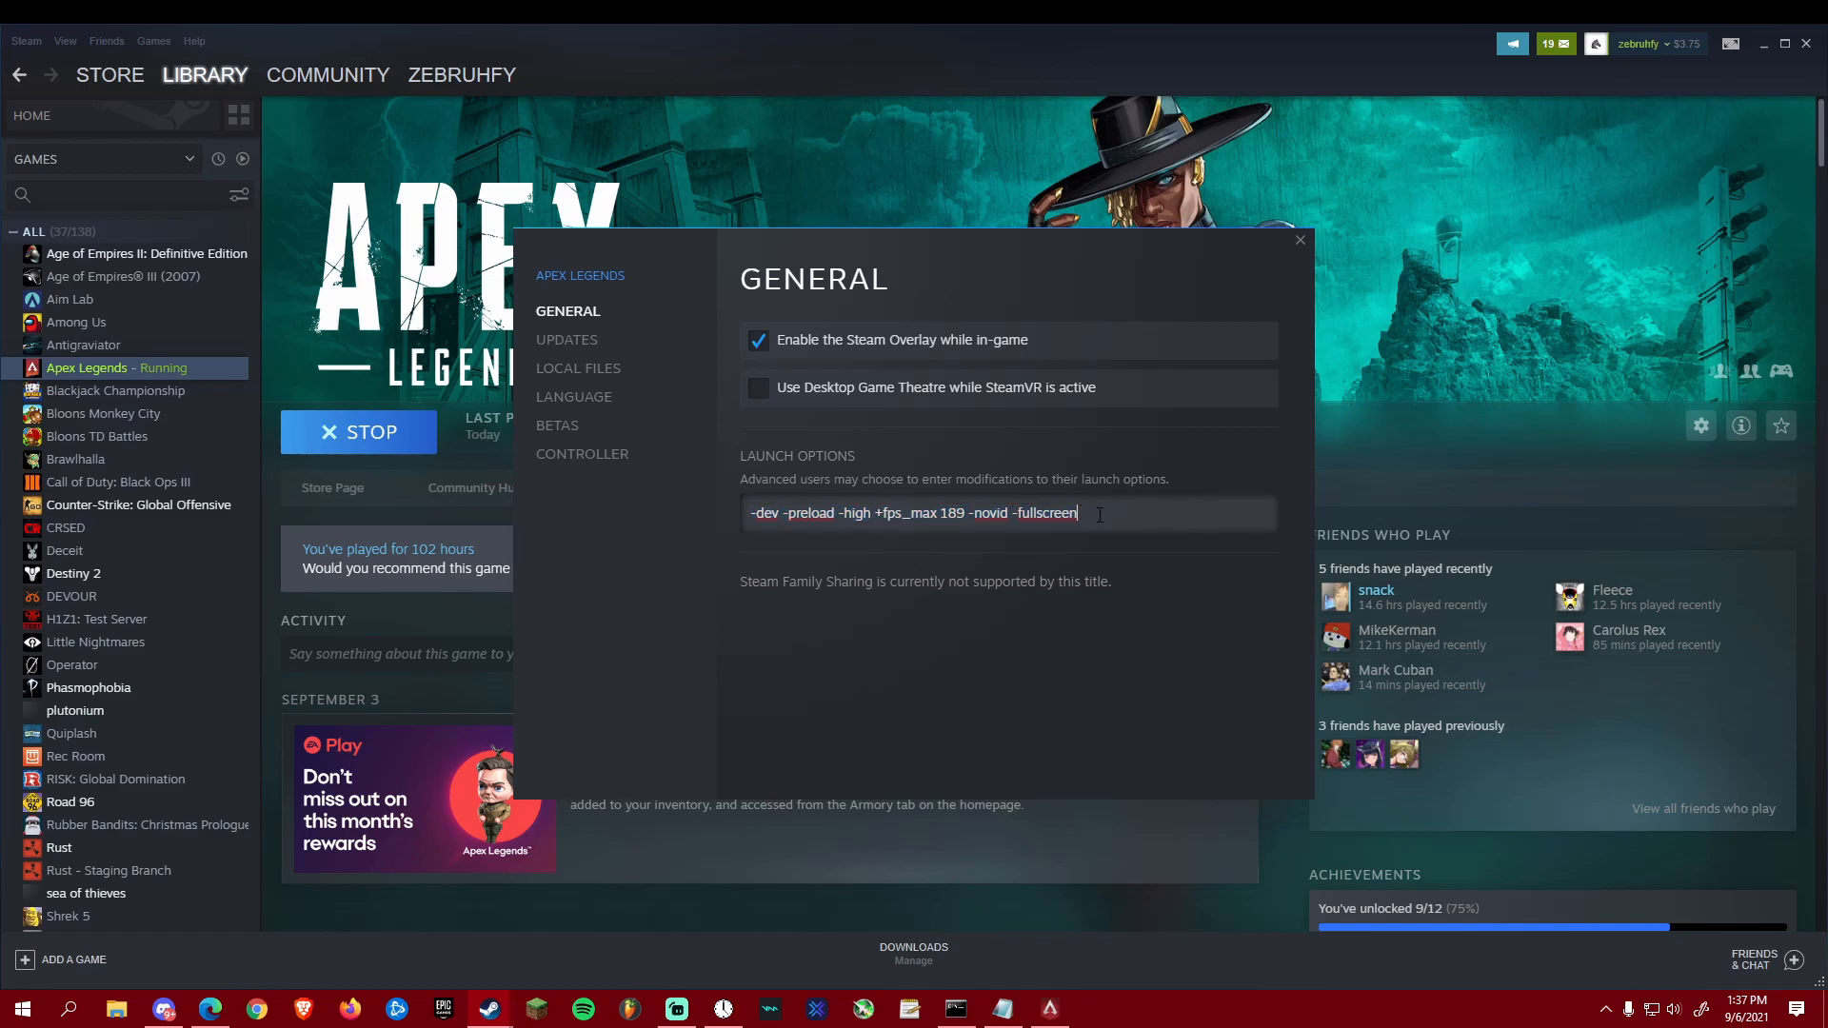
pyautogui.hotkey('ctrl', 'a')
# Step: Disable the Steam Overlay while in-game for Apex Legends, check the launch options, and close the game's properties
pyautogui.click(758, 341)
pyautogui.click(1000, 496)
pyautogui.hotkey('ctrl', 'a')
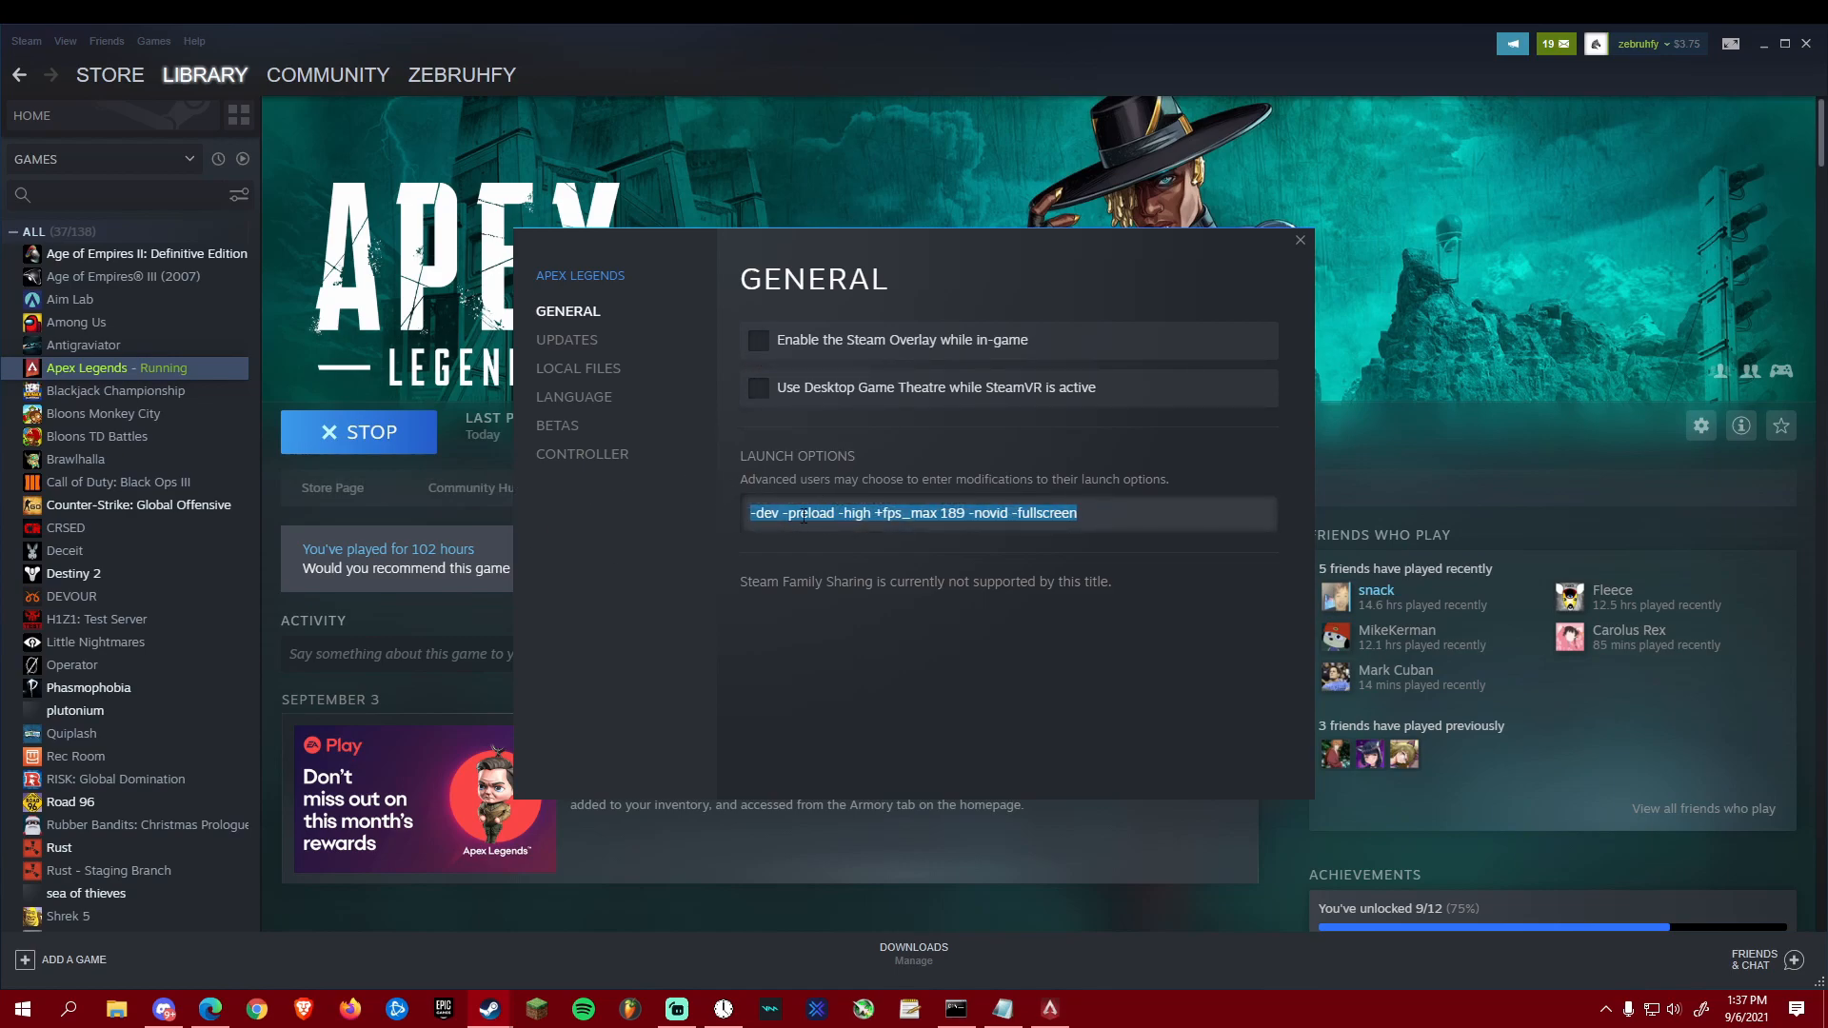
pyautogui.click(766, 468)
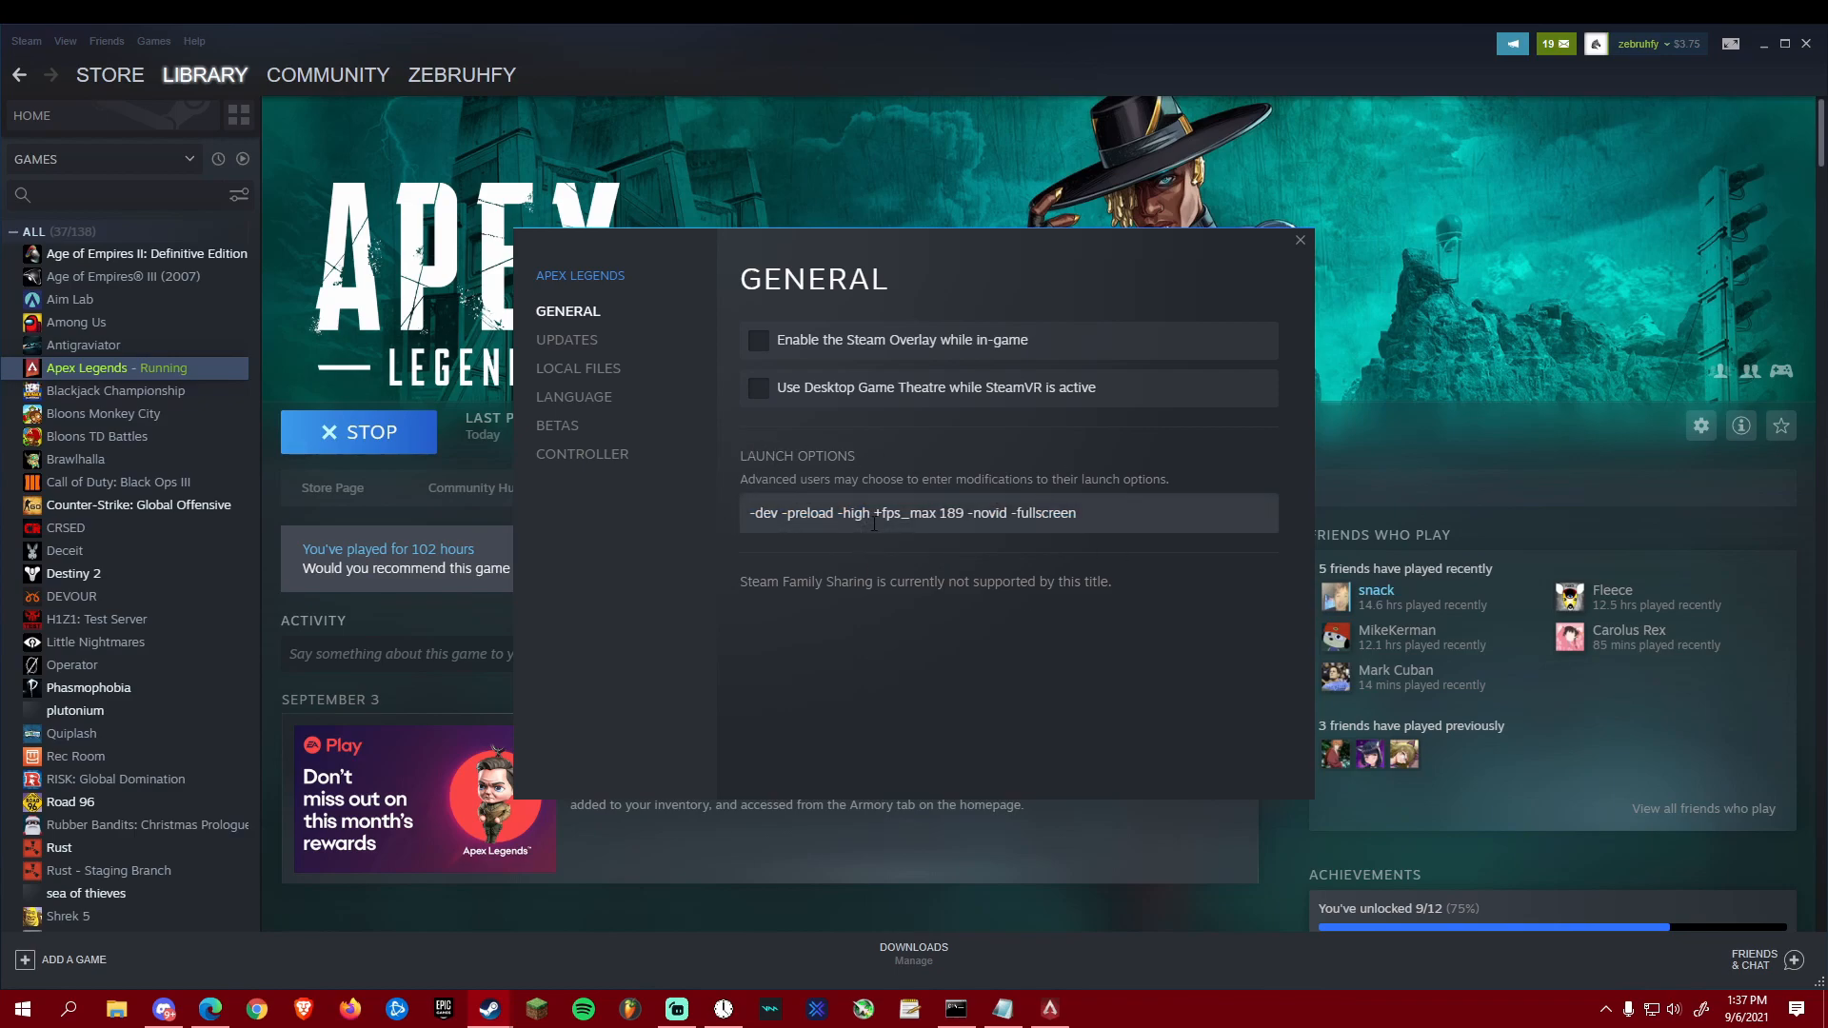
pyautogui.click(1297, 243)
# Step: Switch to Apex Legends, open the game settings, and review the gameplay options, including Performance Display
pyautogui.click(1050, 1008)
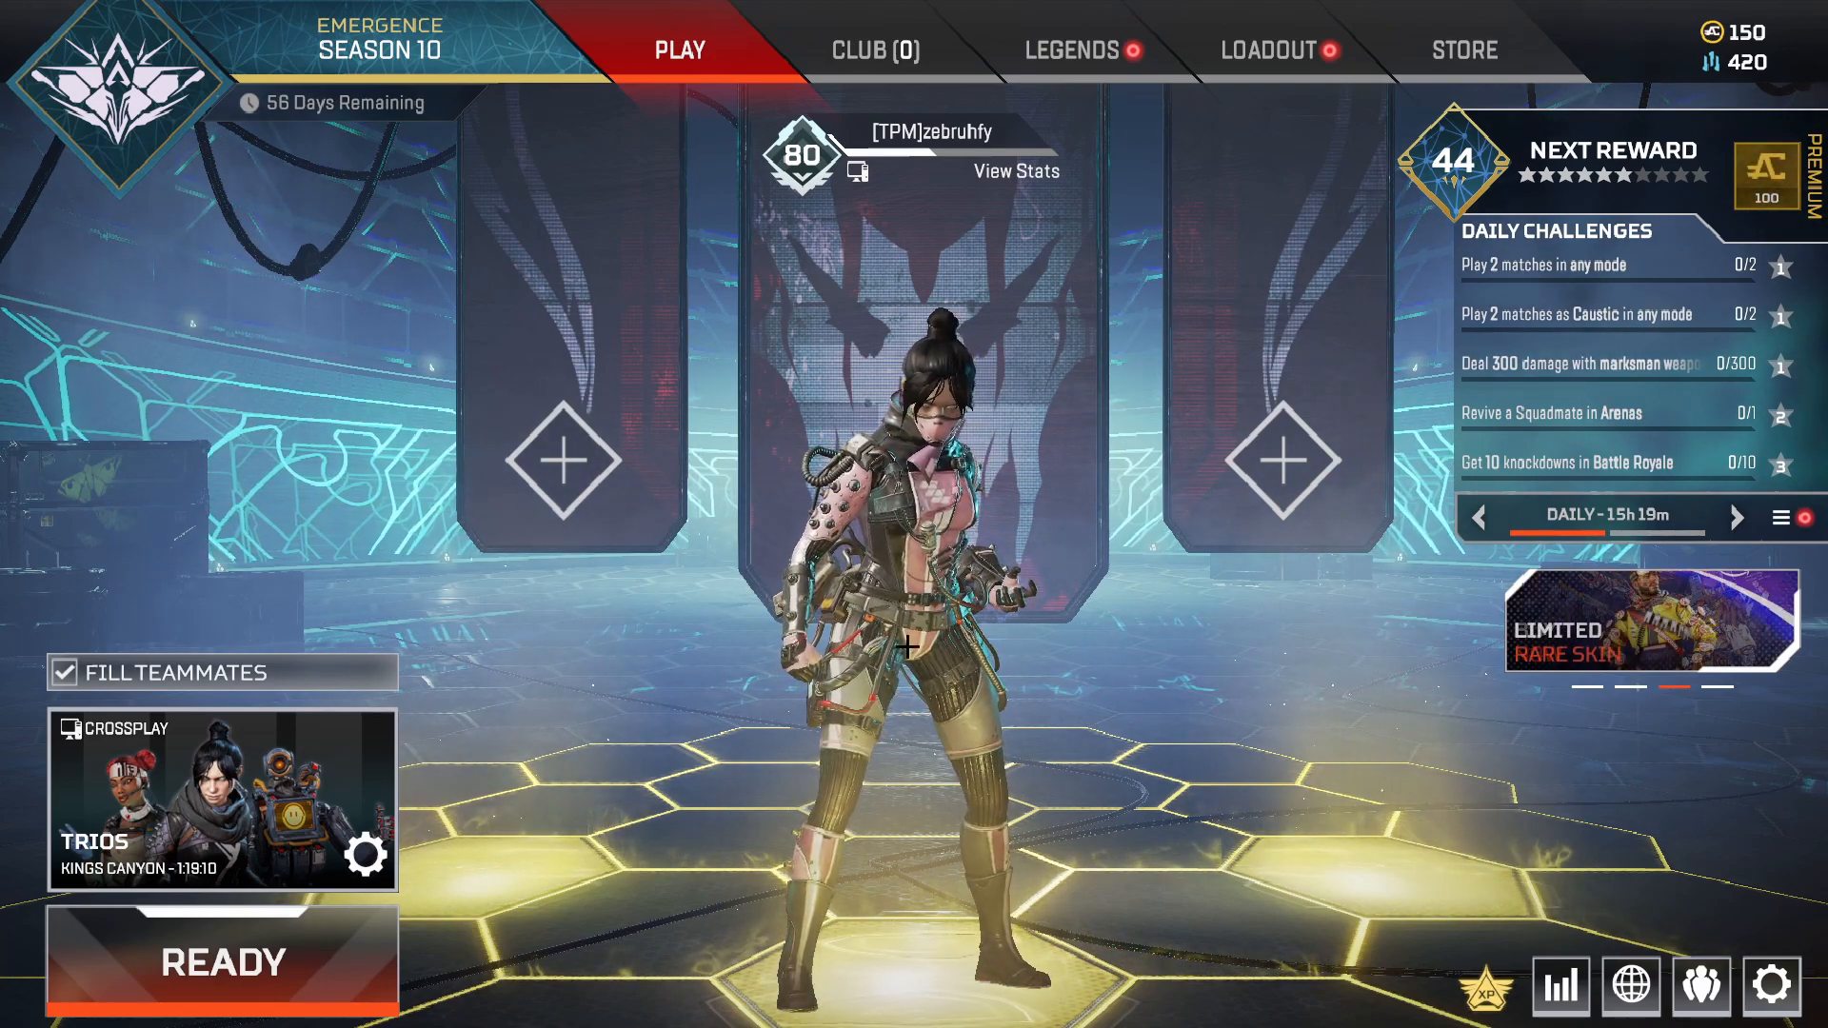
pyautogui.click(1770, 983)
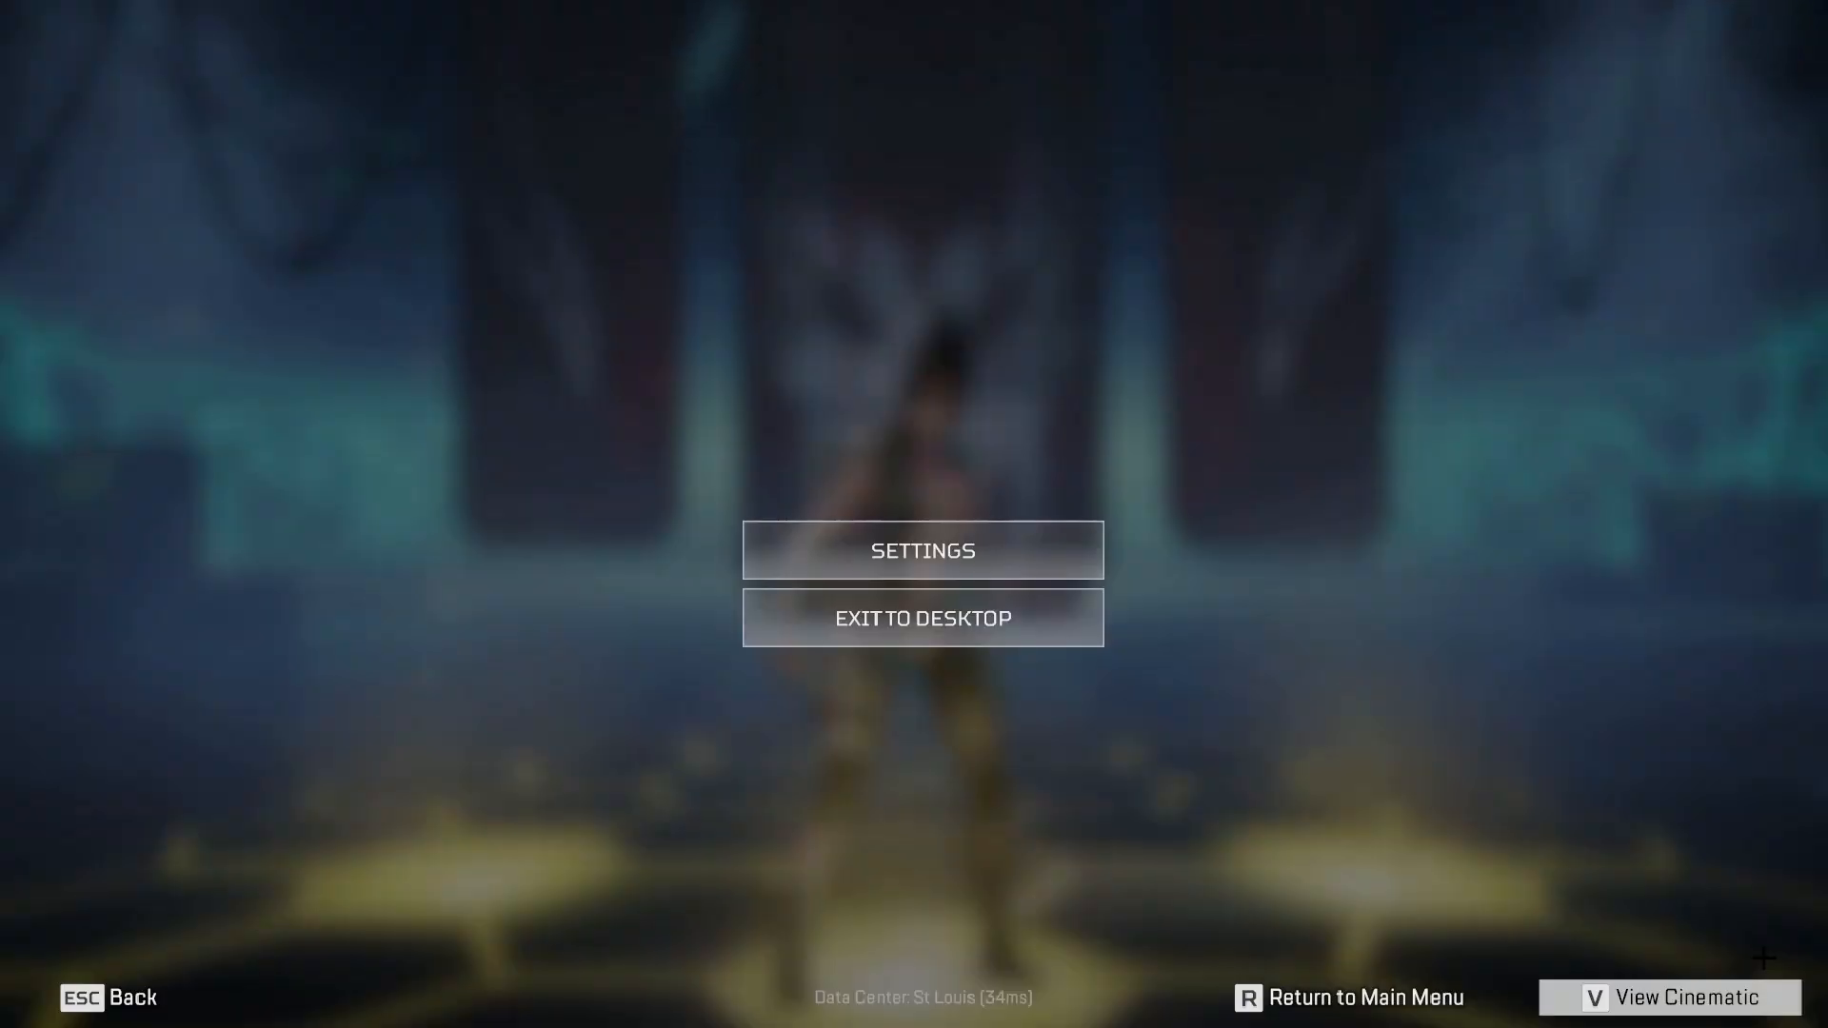
pyautogui.click(918, 514)
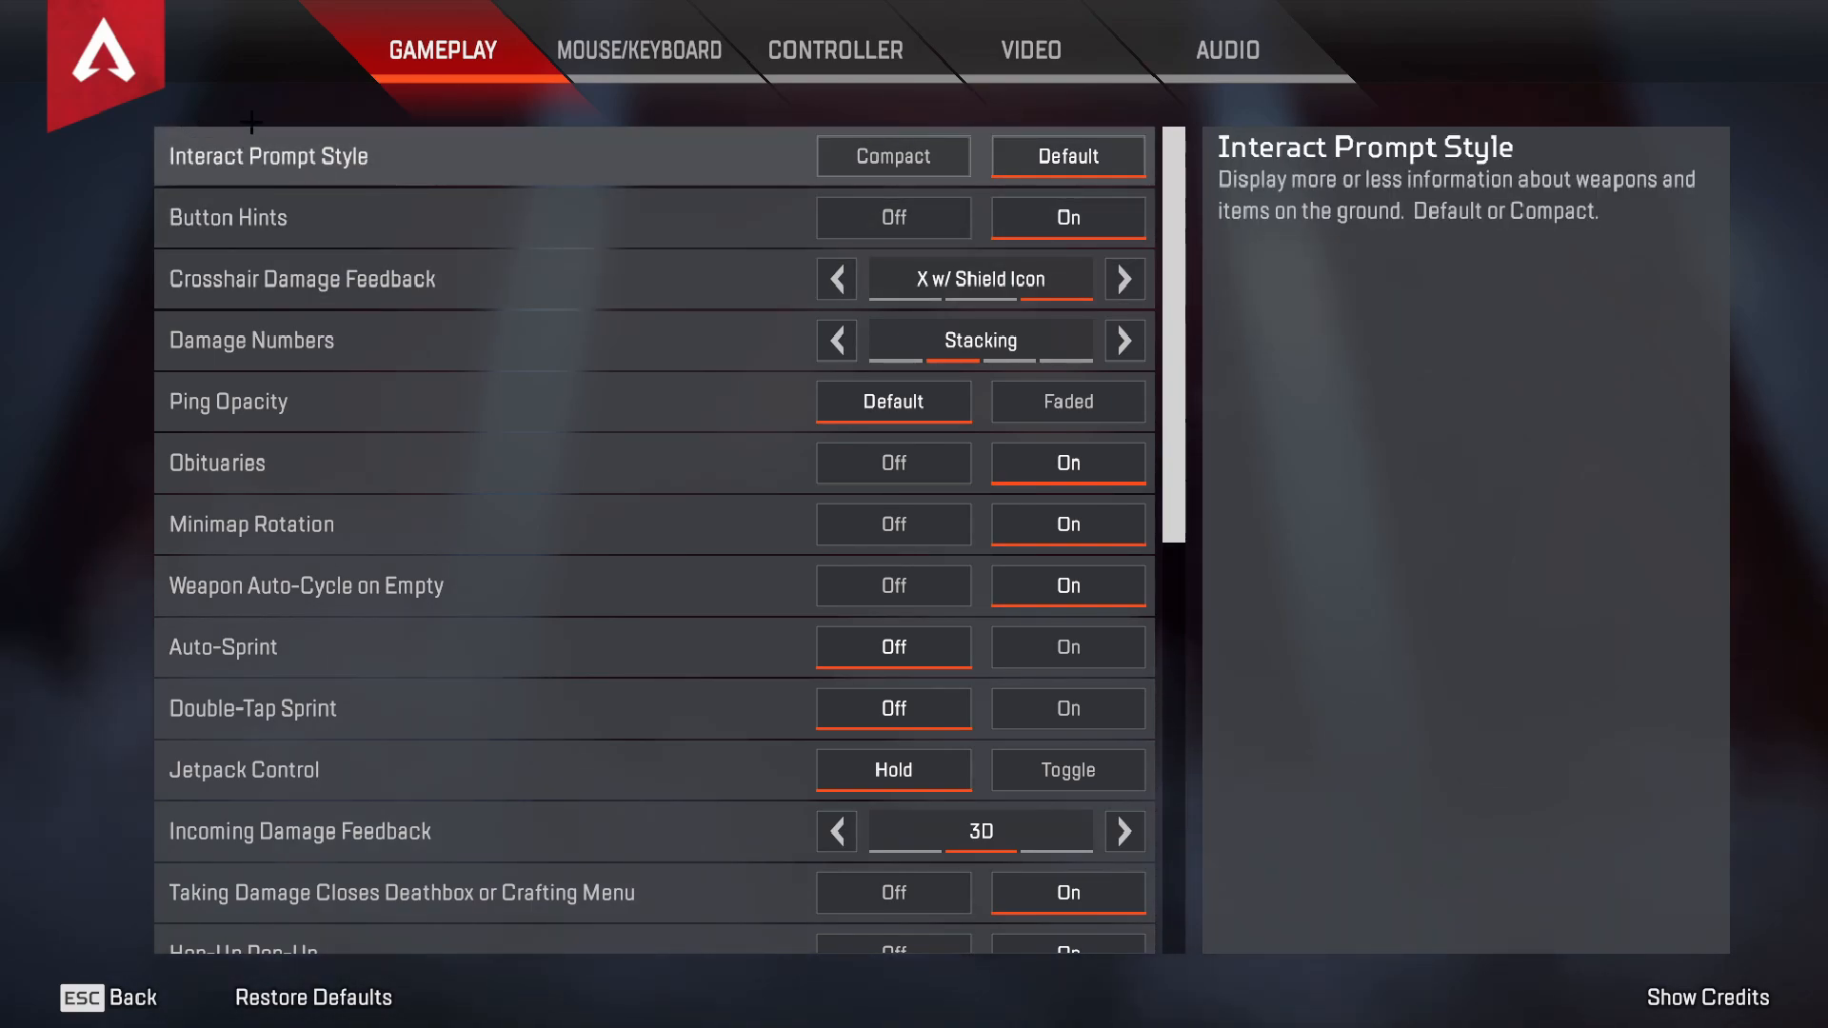
pyautogui.scroll(-10, 420, 400)
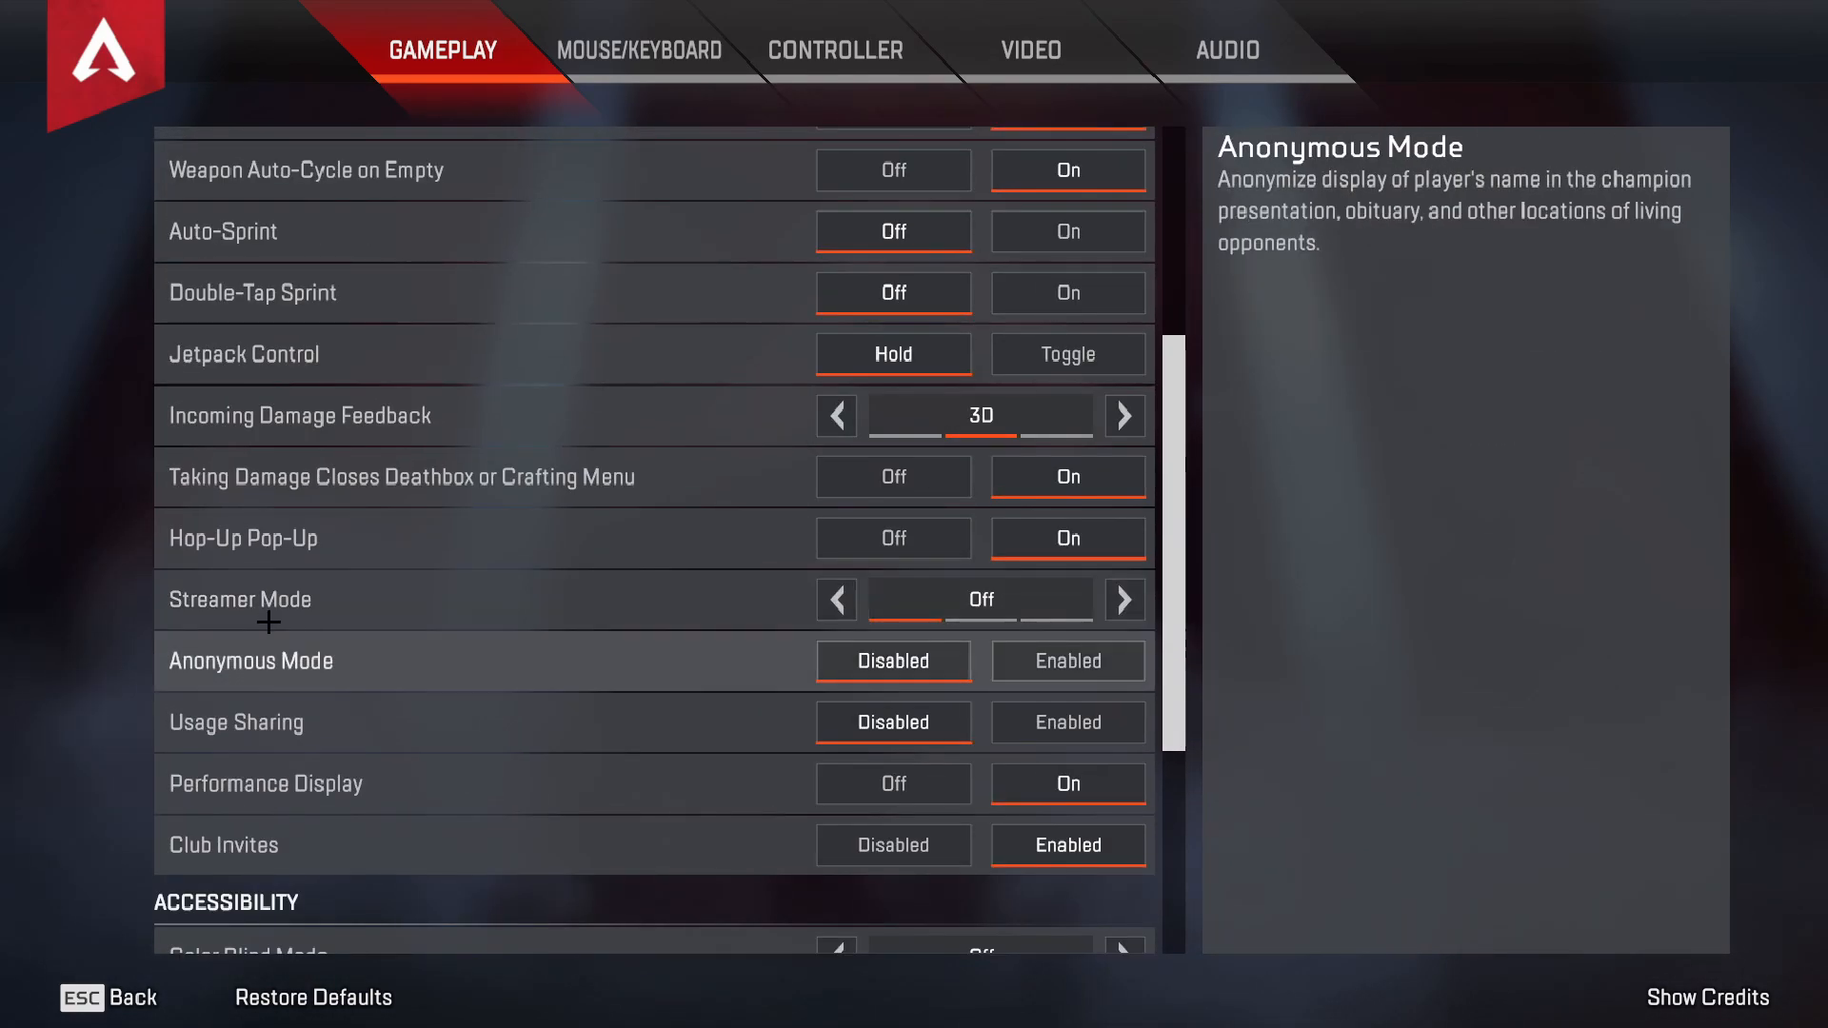
pyautogui.scroll(-2, 267, 625)
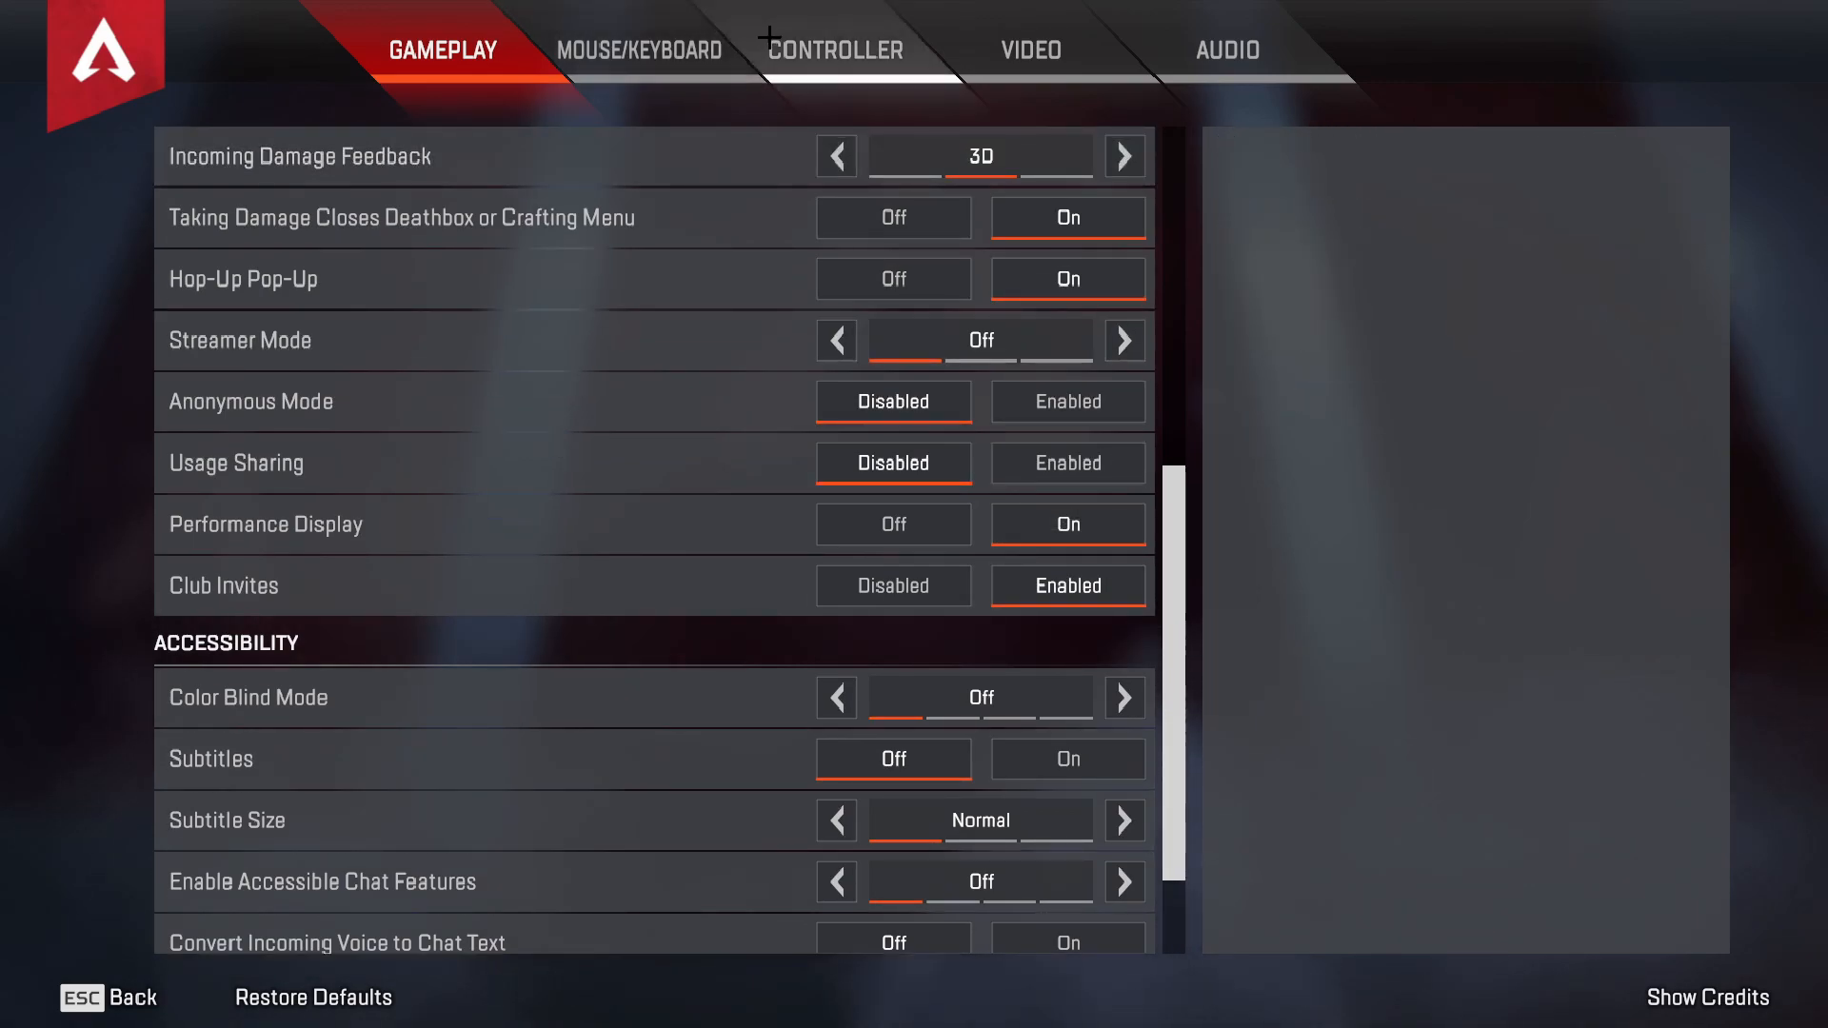
# Step: Review the game's video settings from aspect ratio and field of view through V-Sync, NVidia Reflex, adaptive resolution and anti-aliasing
pyautogui.click(1031, 50)
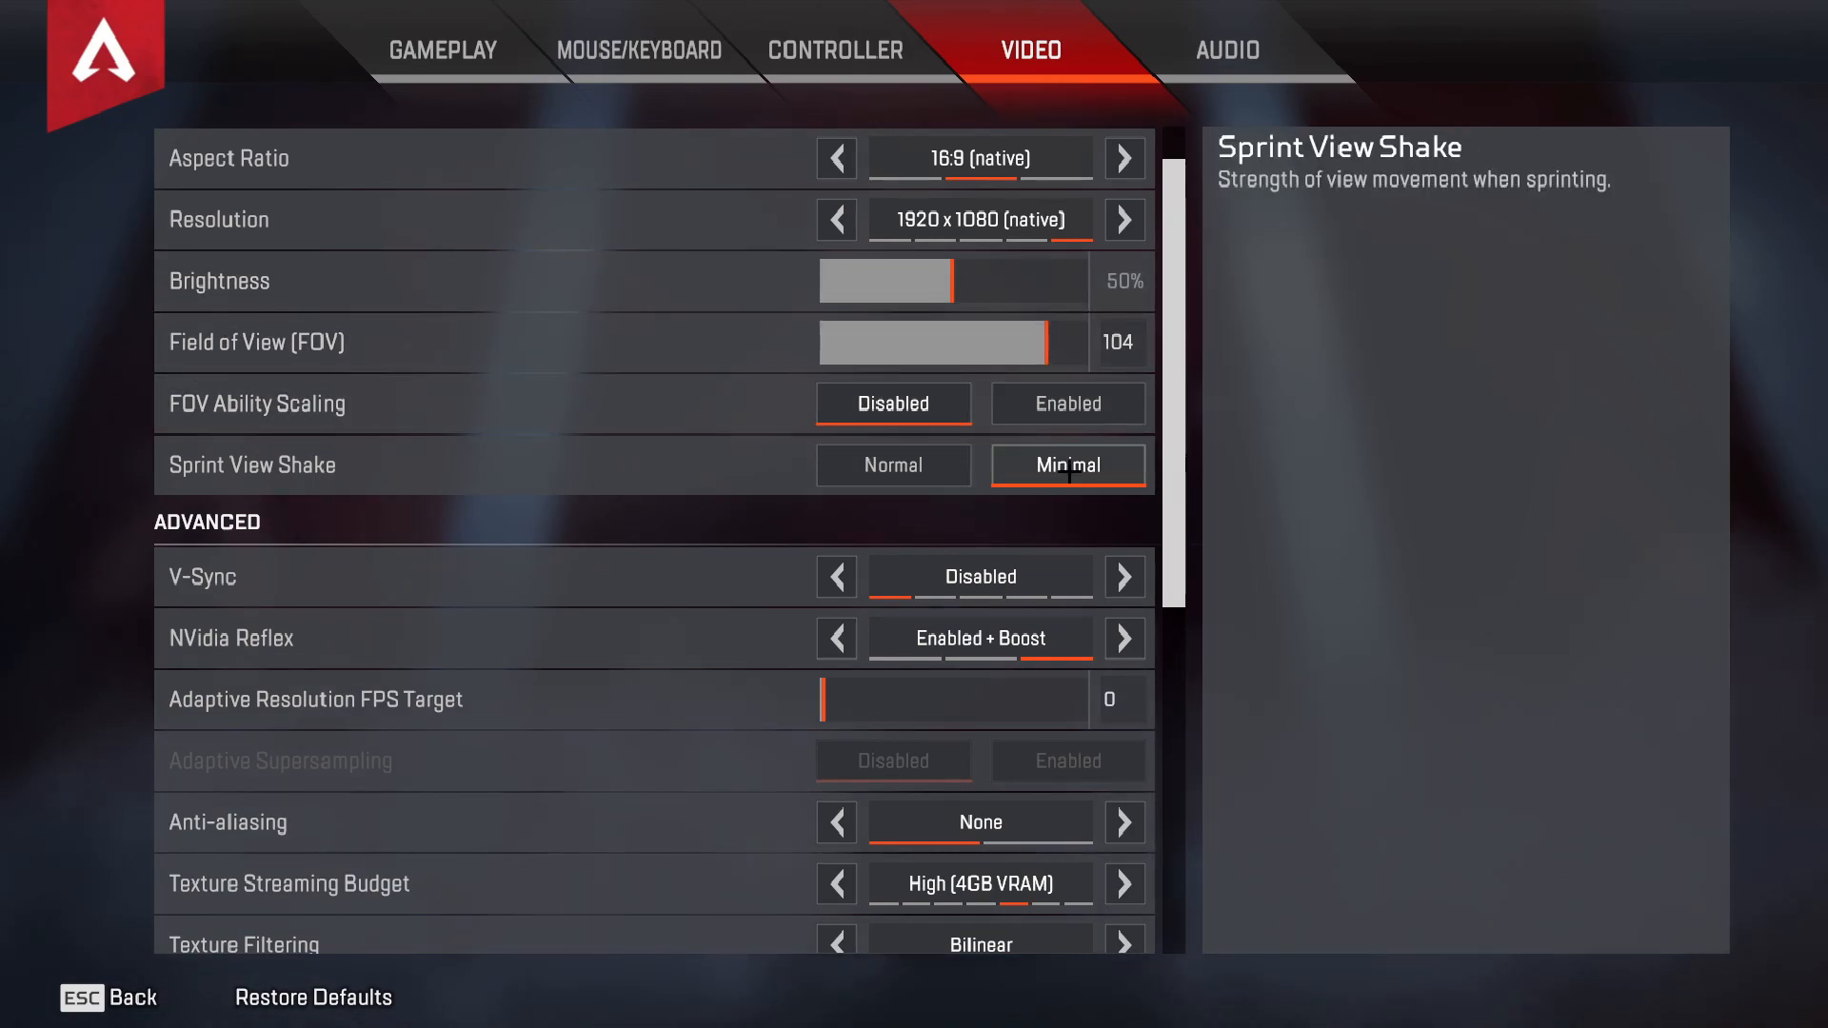
pyautogui.scroll(-3, 695, 496)
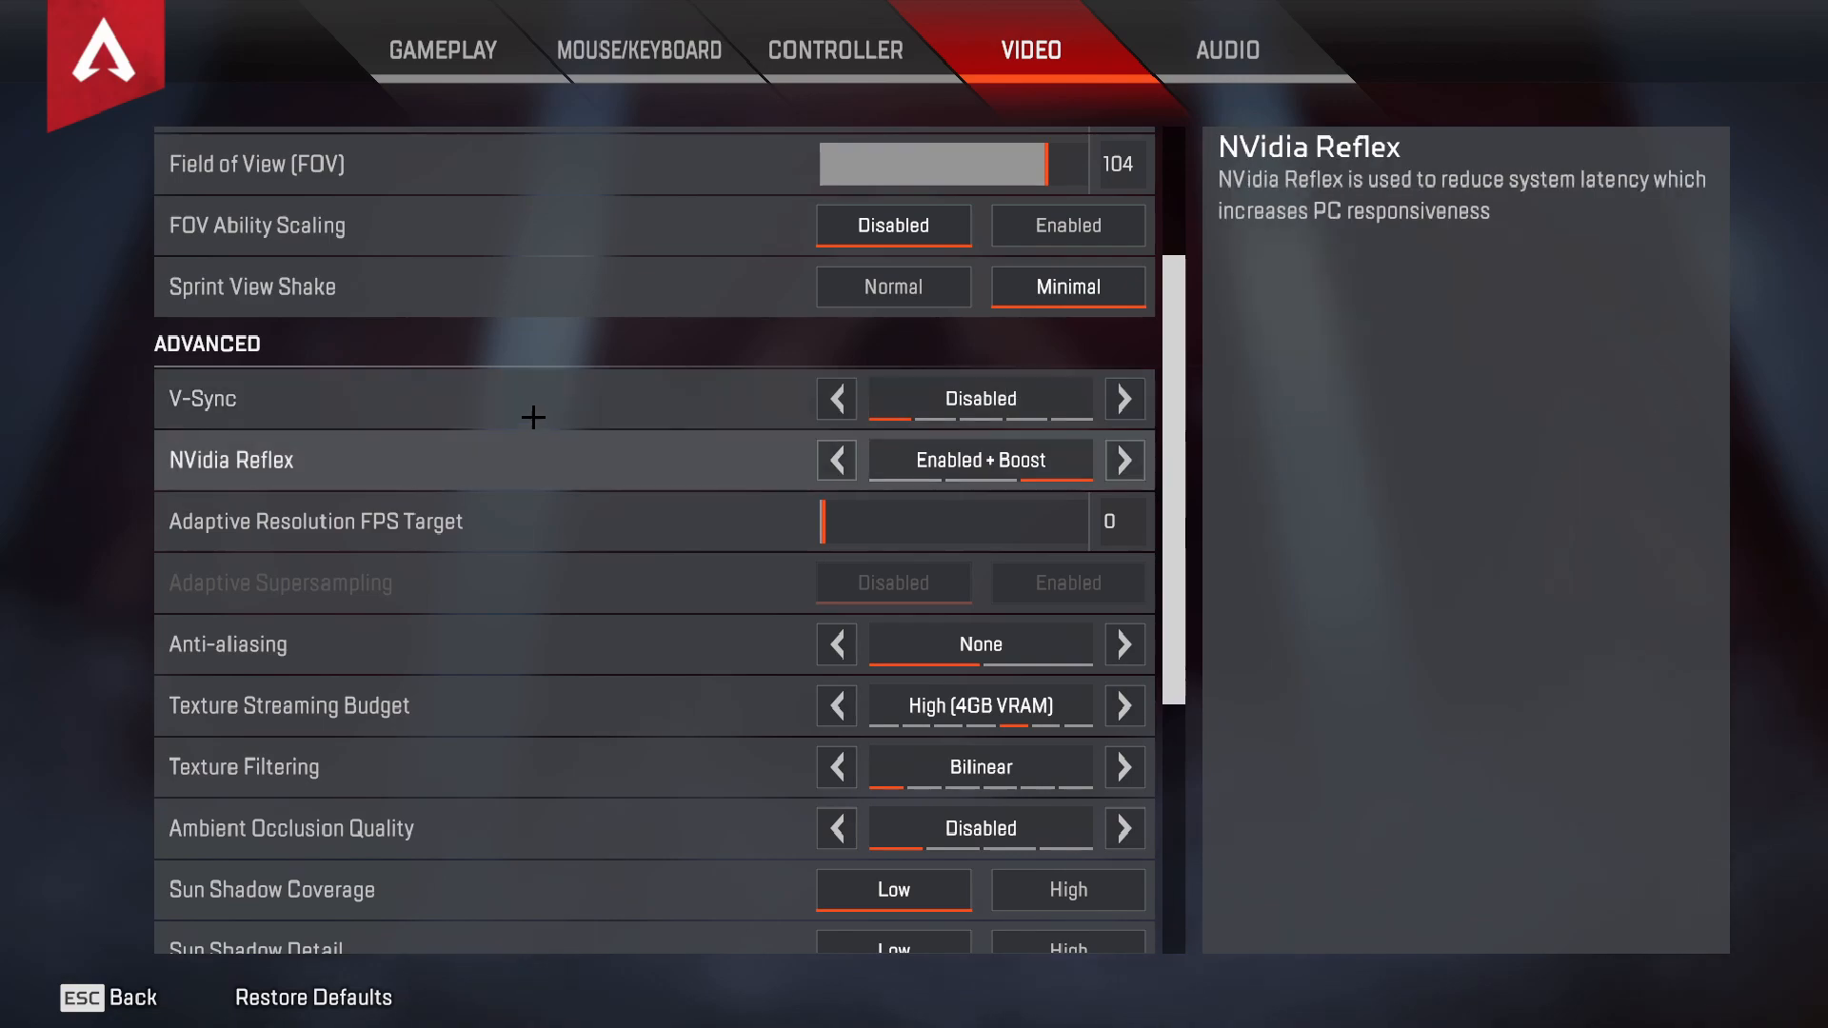
pyautogui.scroll(-2, 538, 433)
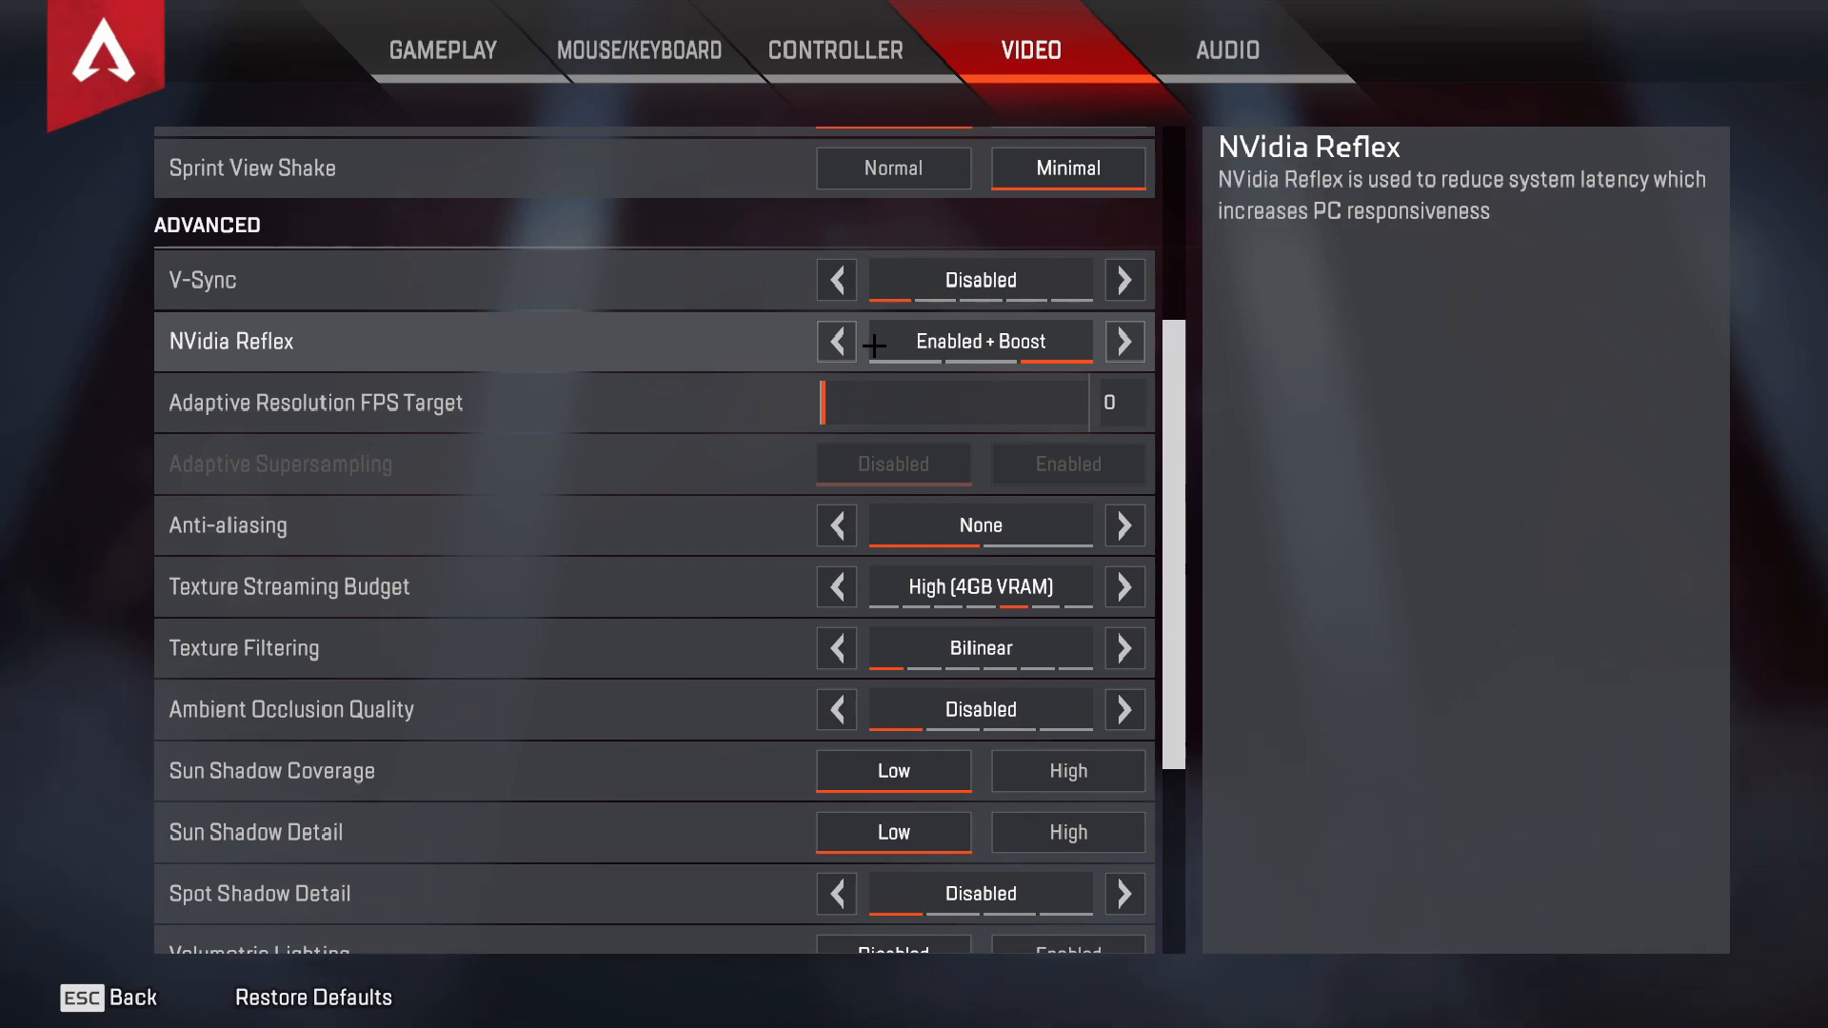
pyautogui.scroll(-1, 712, 519)
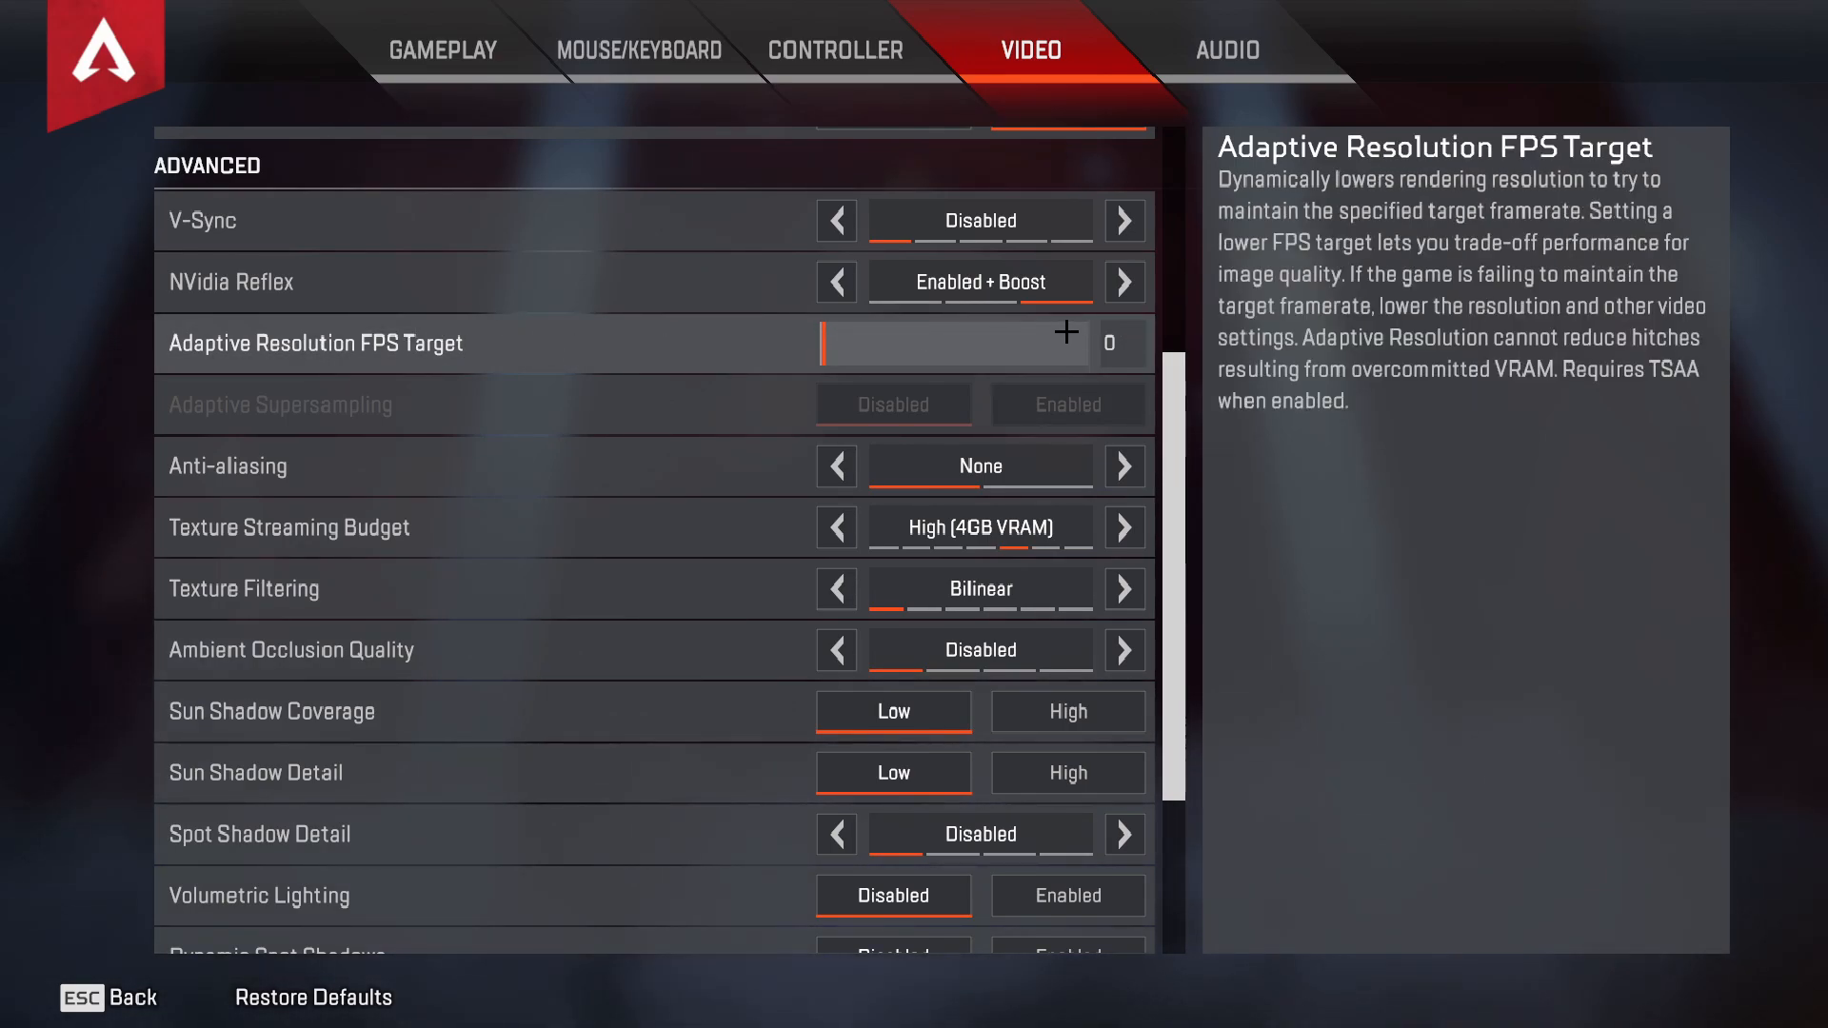
pyautogui.scroll(-2, 449, 824)
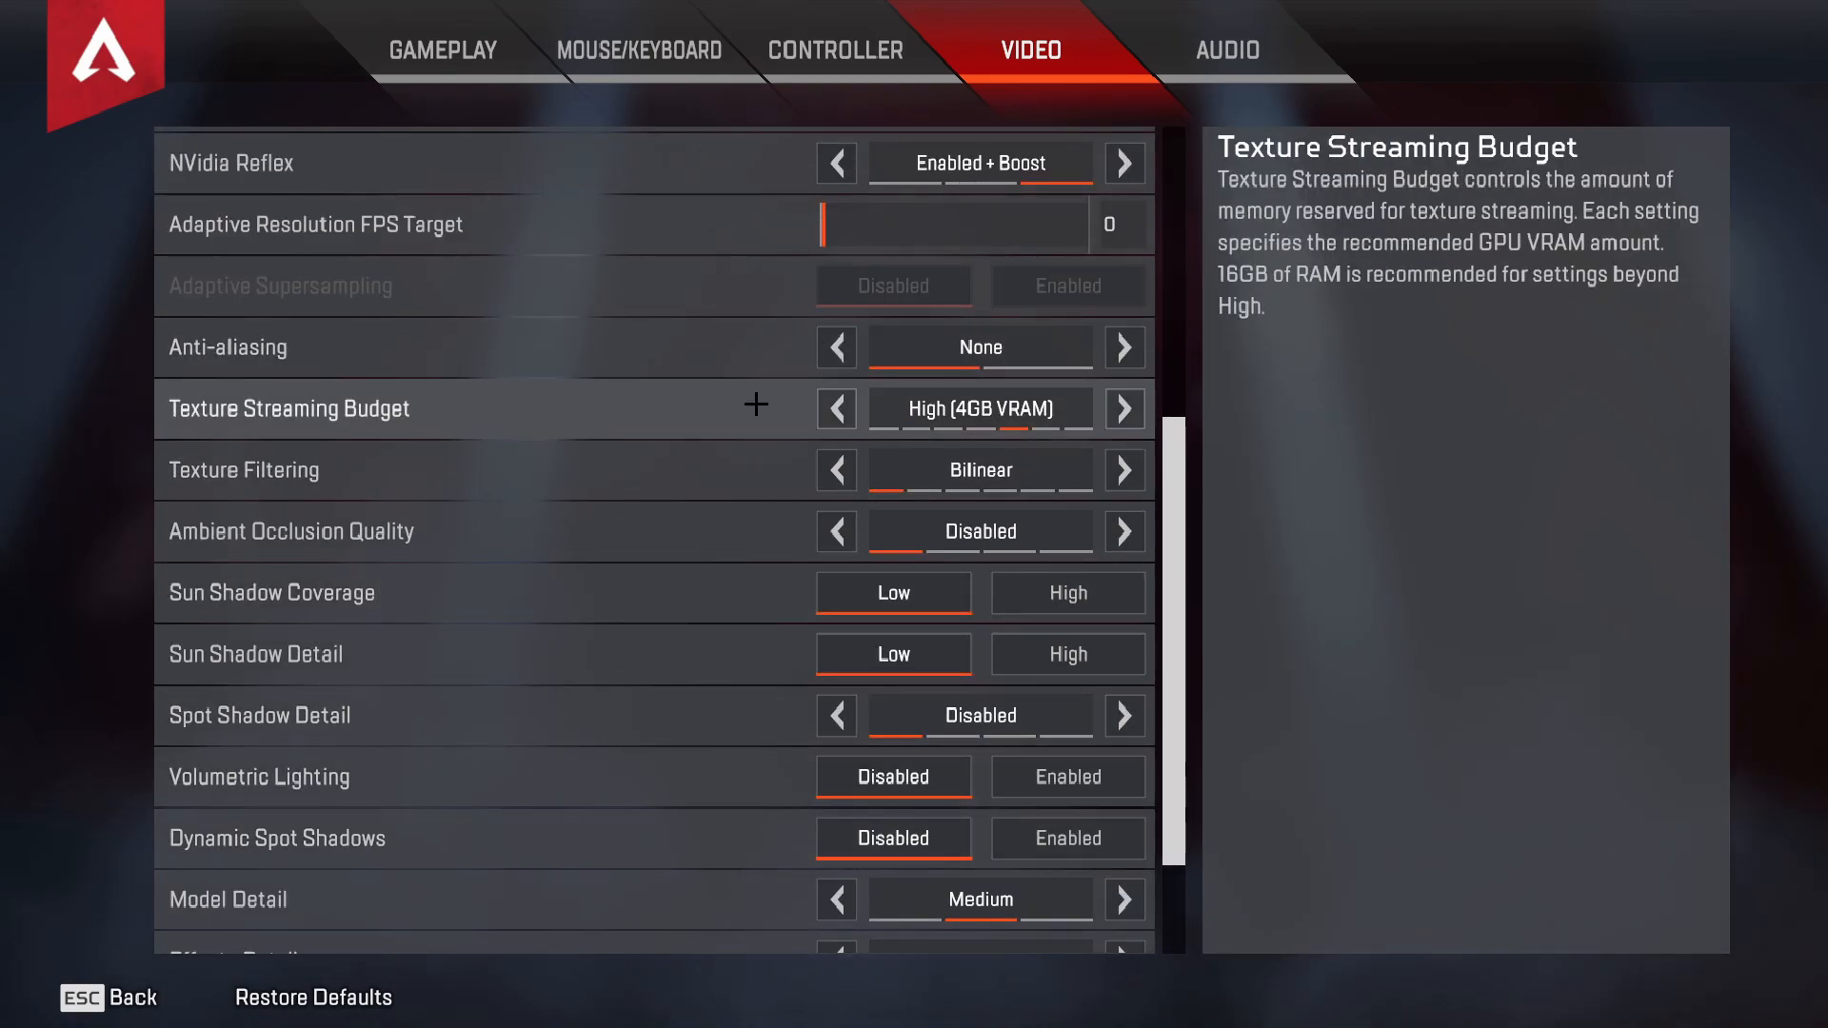
# Step: Try Medium (3GB VRAM) for the Texture Streaming Budget, set it back to High (4GB VRAM), and apply
pyautogui.click(834, 409)
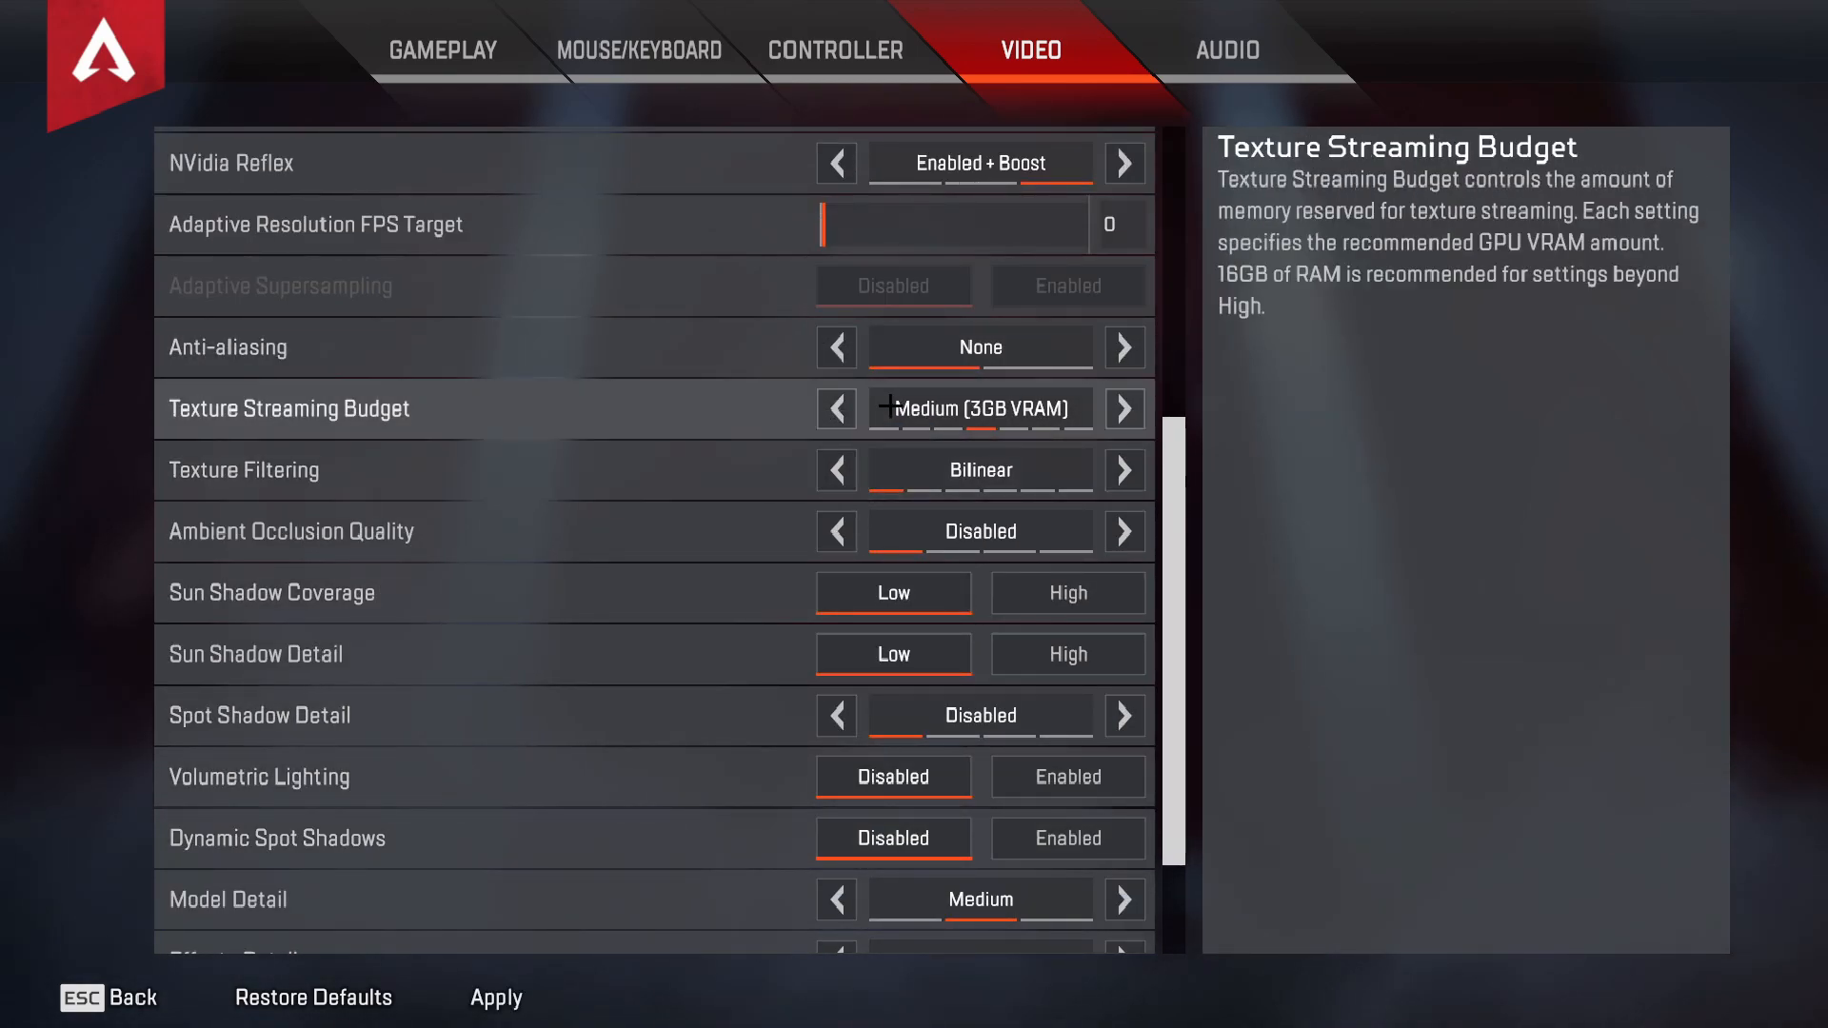
pyautogui.click(1119, 415)
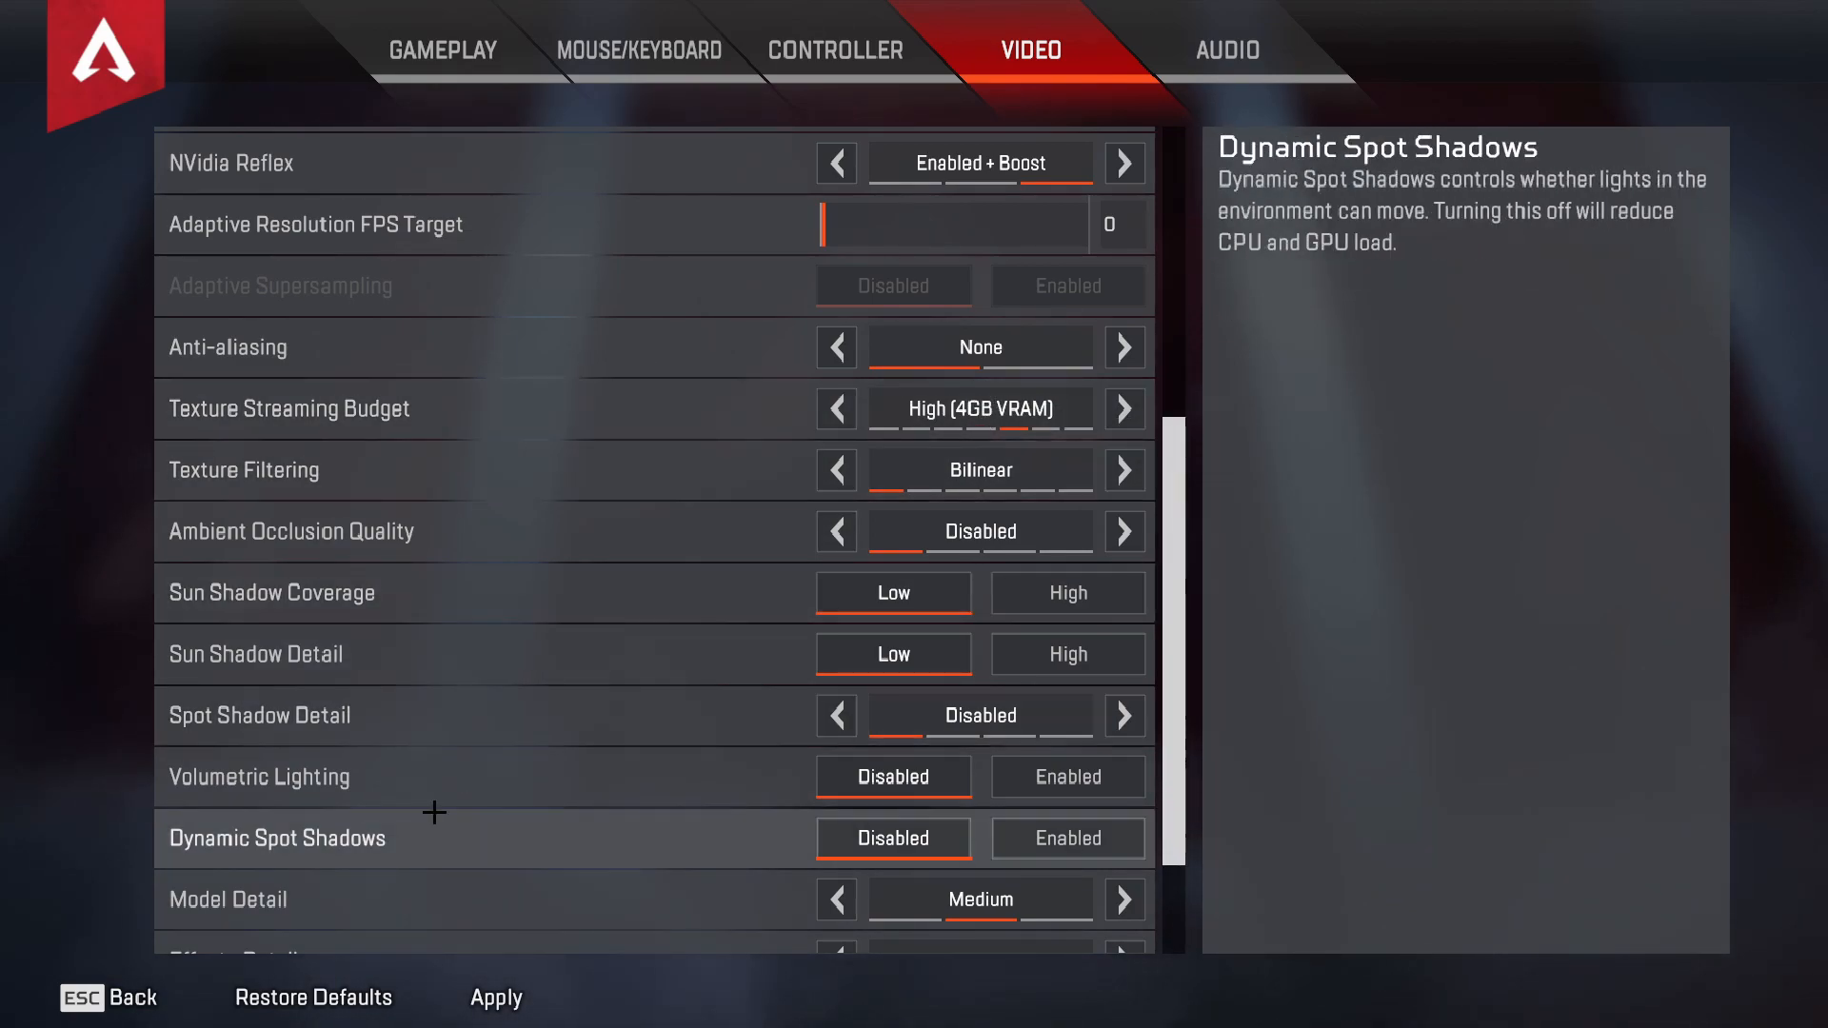
pyautogui.click(504, 995)
# Step: Review the remaining advanced video settings from texture filtering and shadows through model detail and ragdolls, and leave the settings
pyautogui.scroll(3, 783, 624)
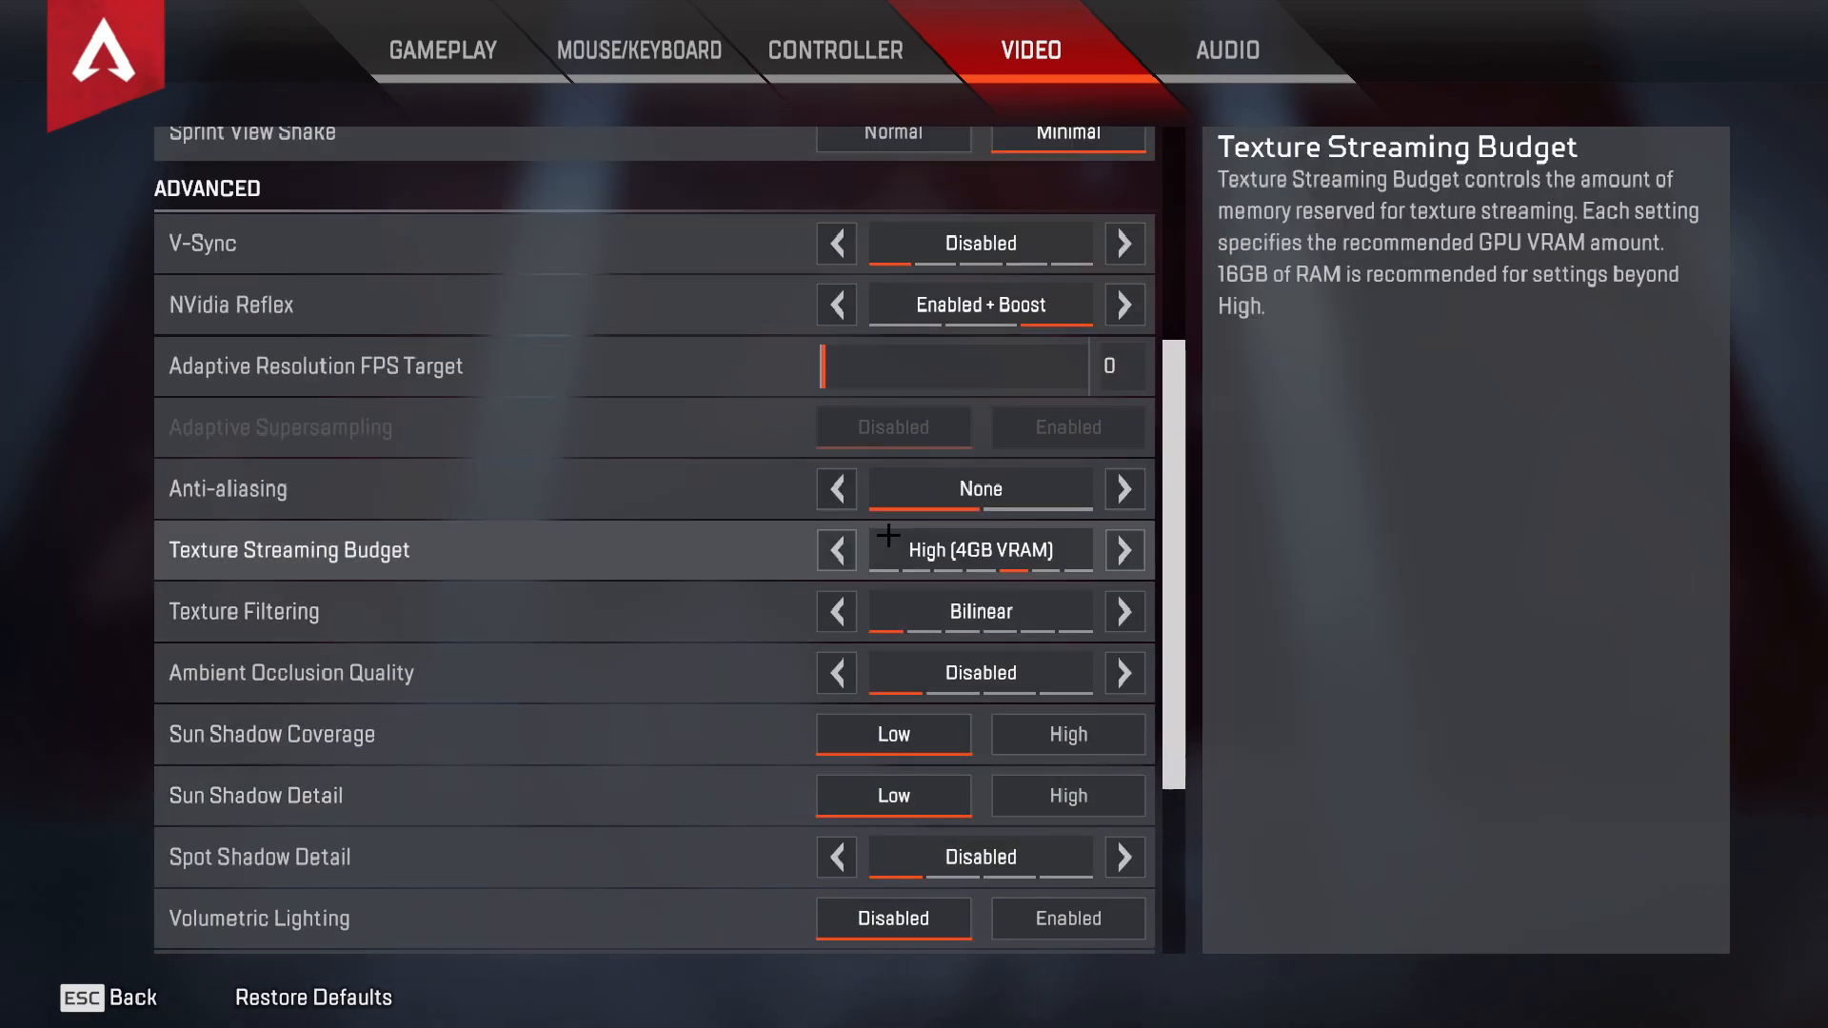
pyautogui.scroll(-1, 714, 547)
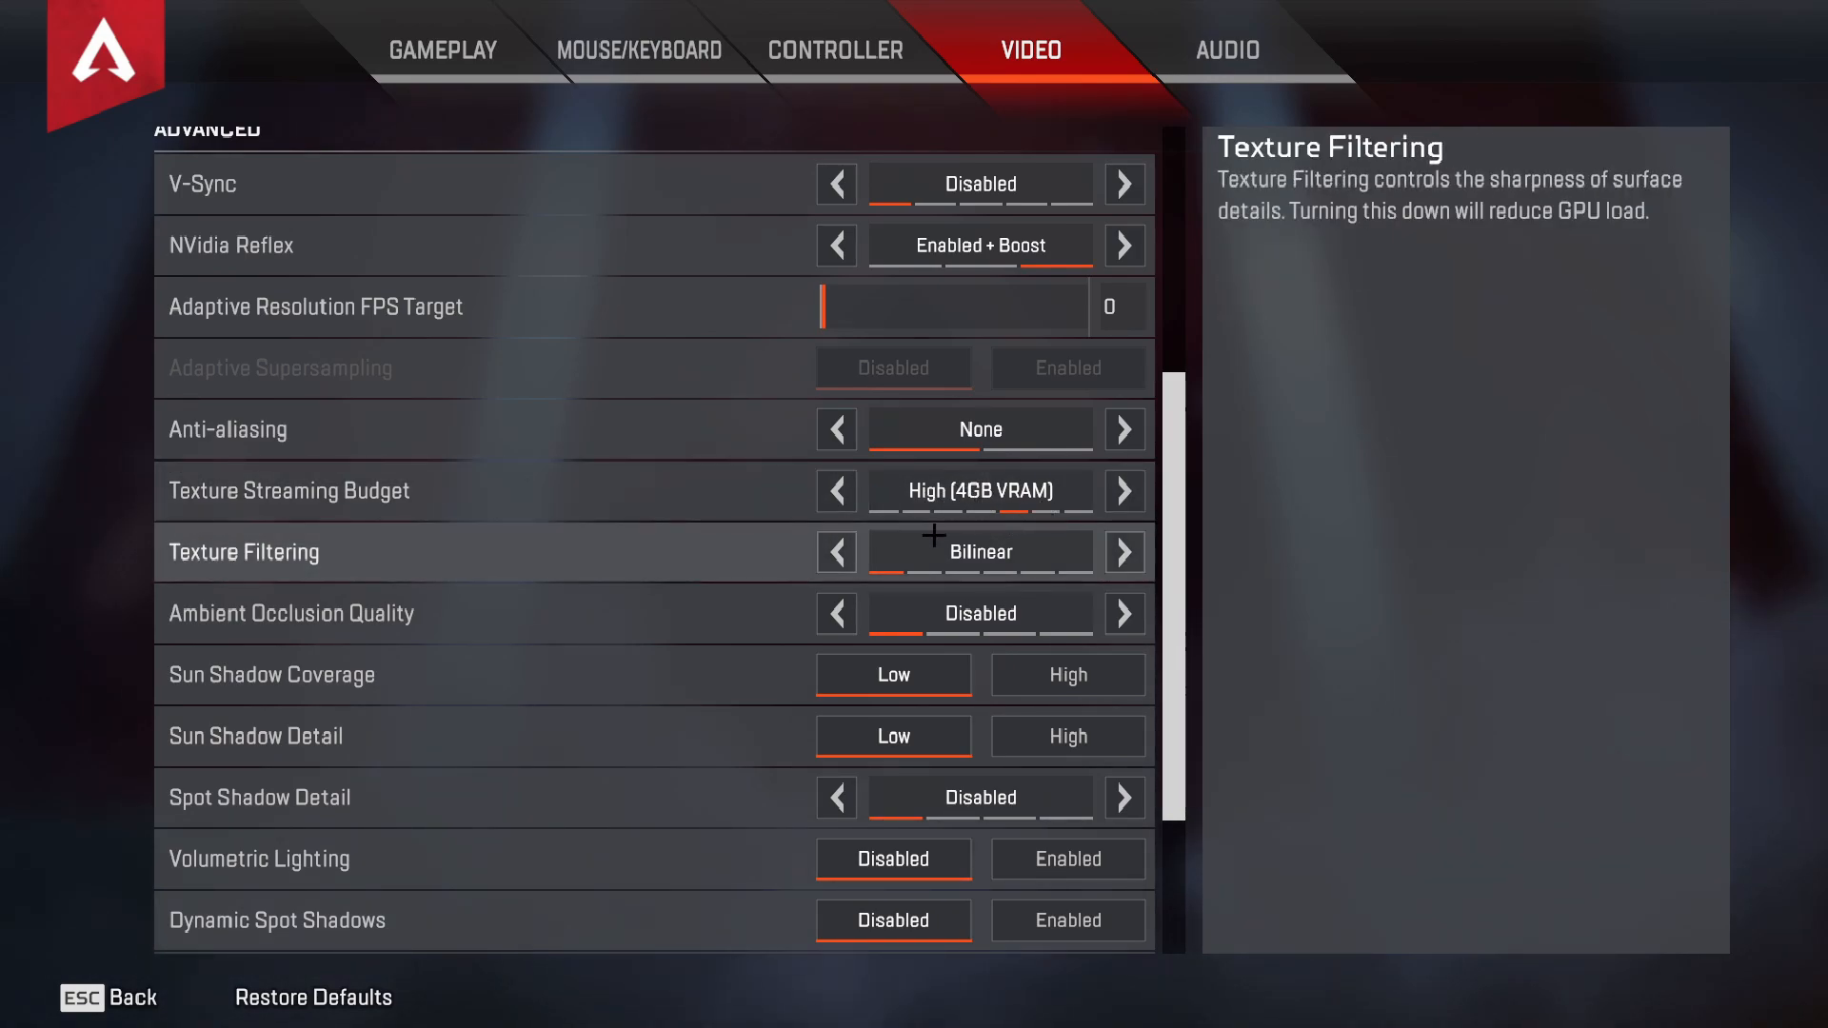
pyautogui.scroll(-2, 602, 561)
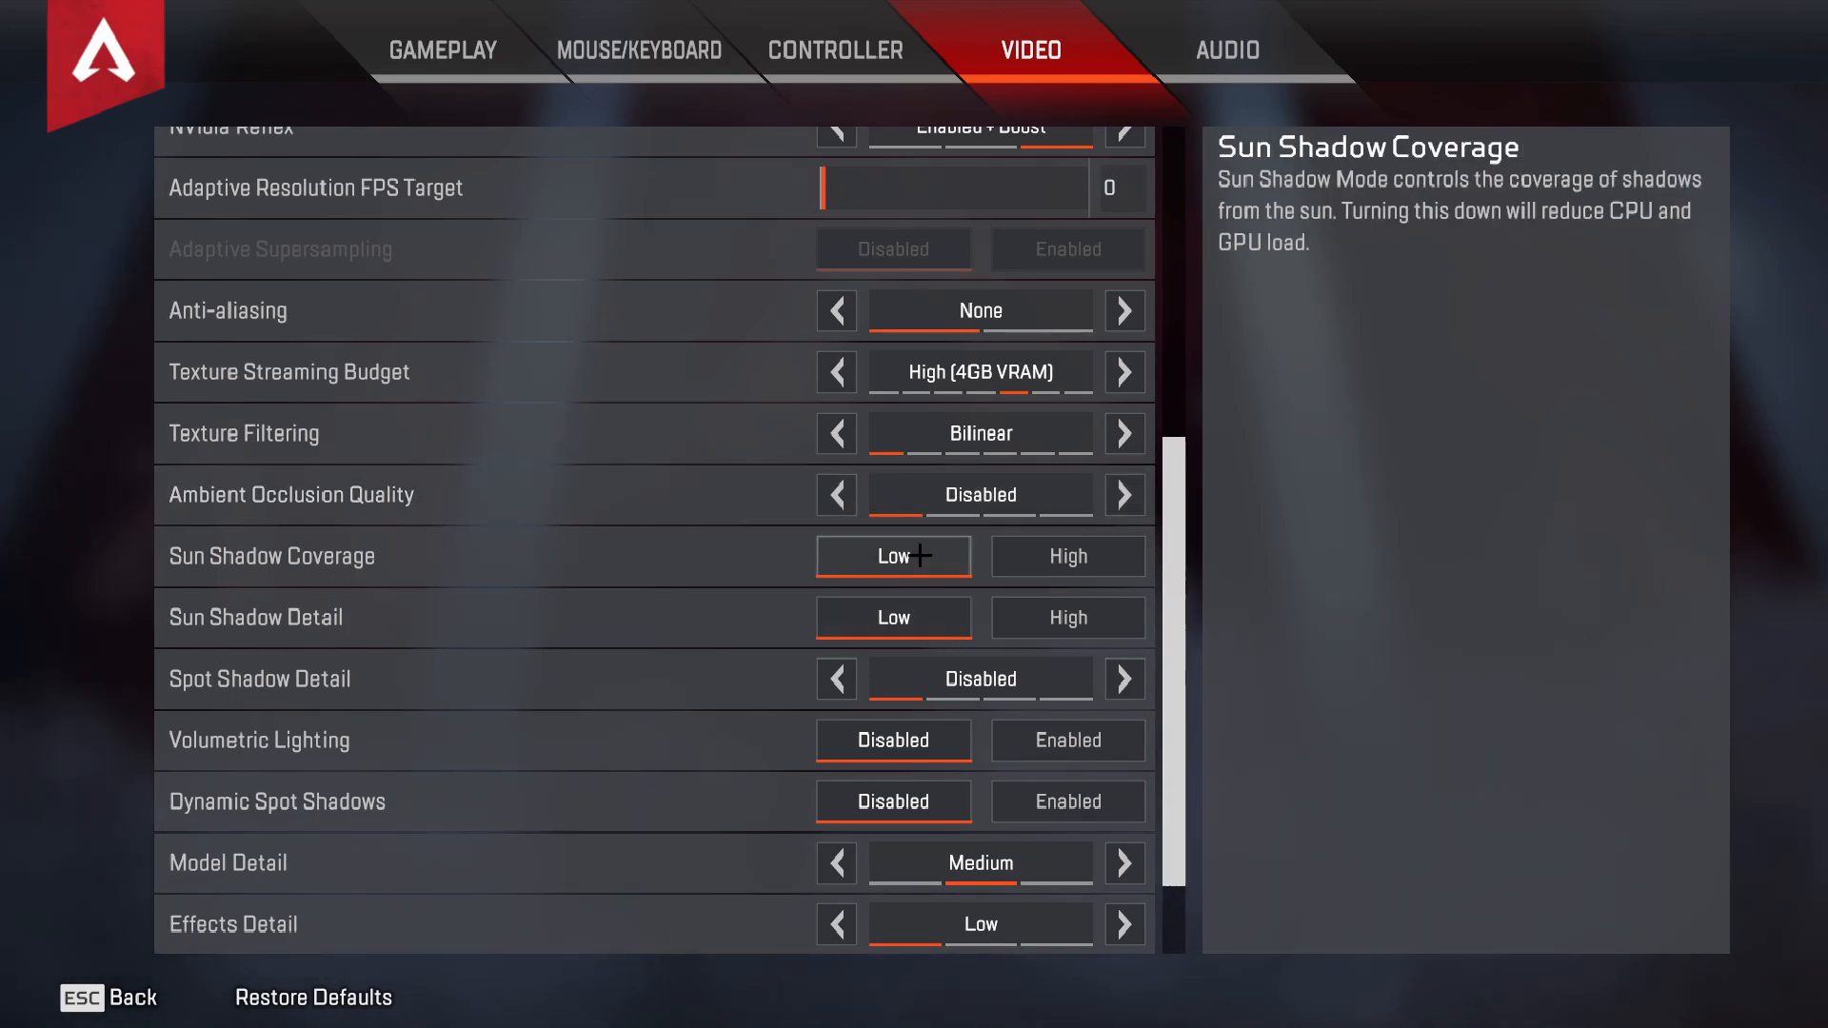
pyautogui.scroll(-1, 755, 592)
pyautogui.scroll(-1, 755, 592)
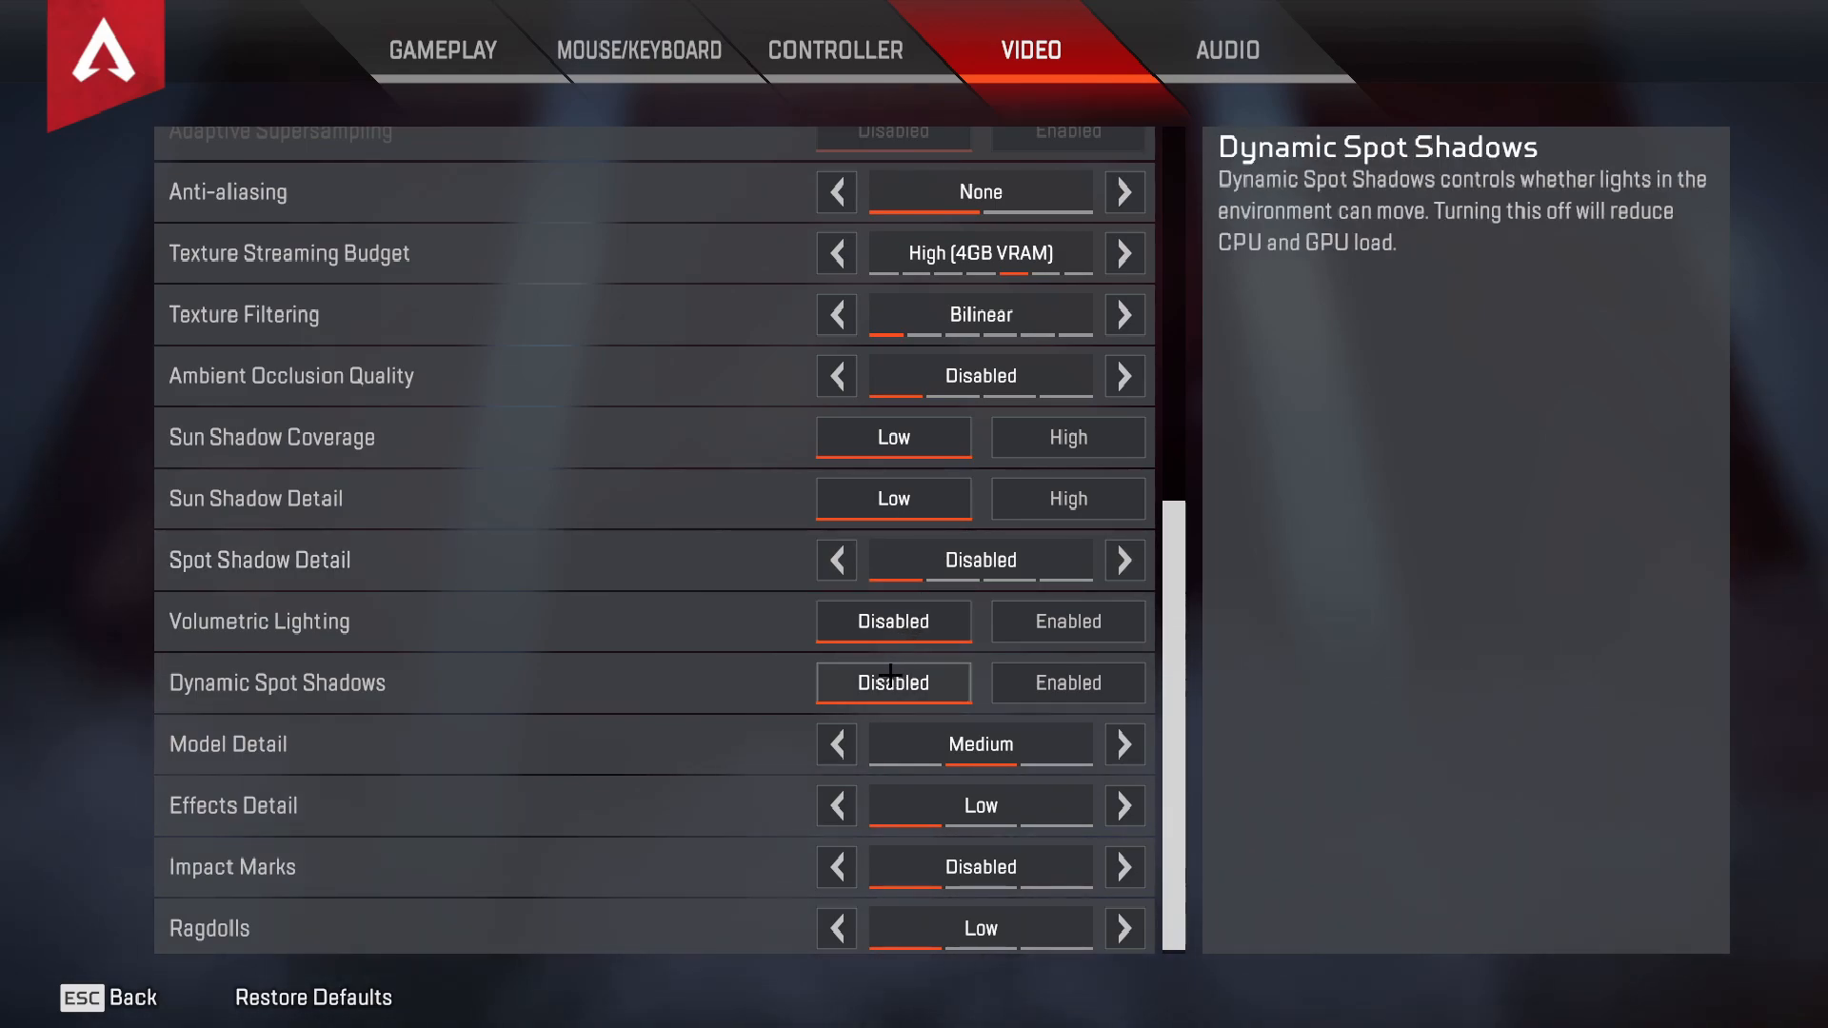
pyautogui.scroll(-1, 781, 674)
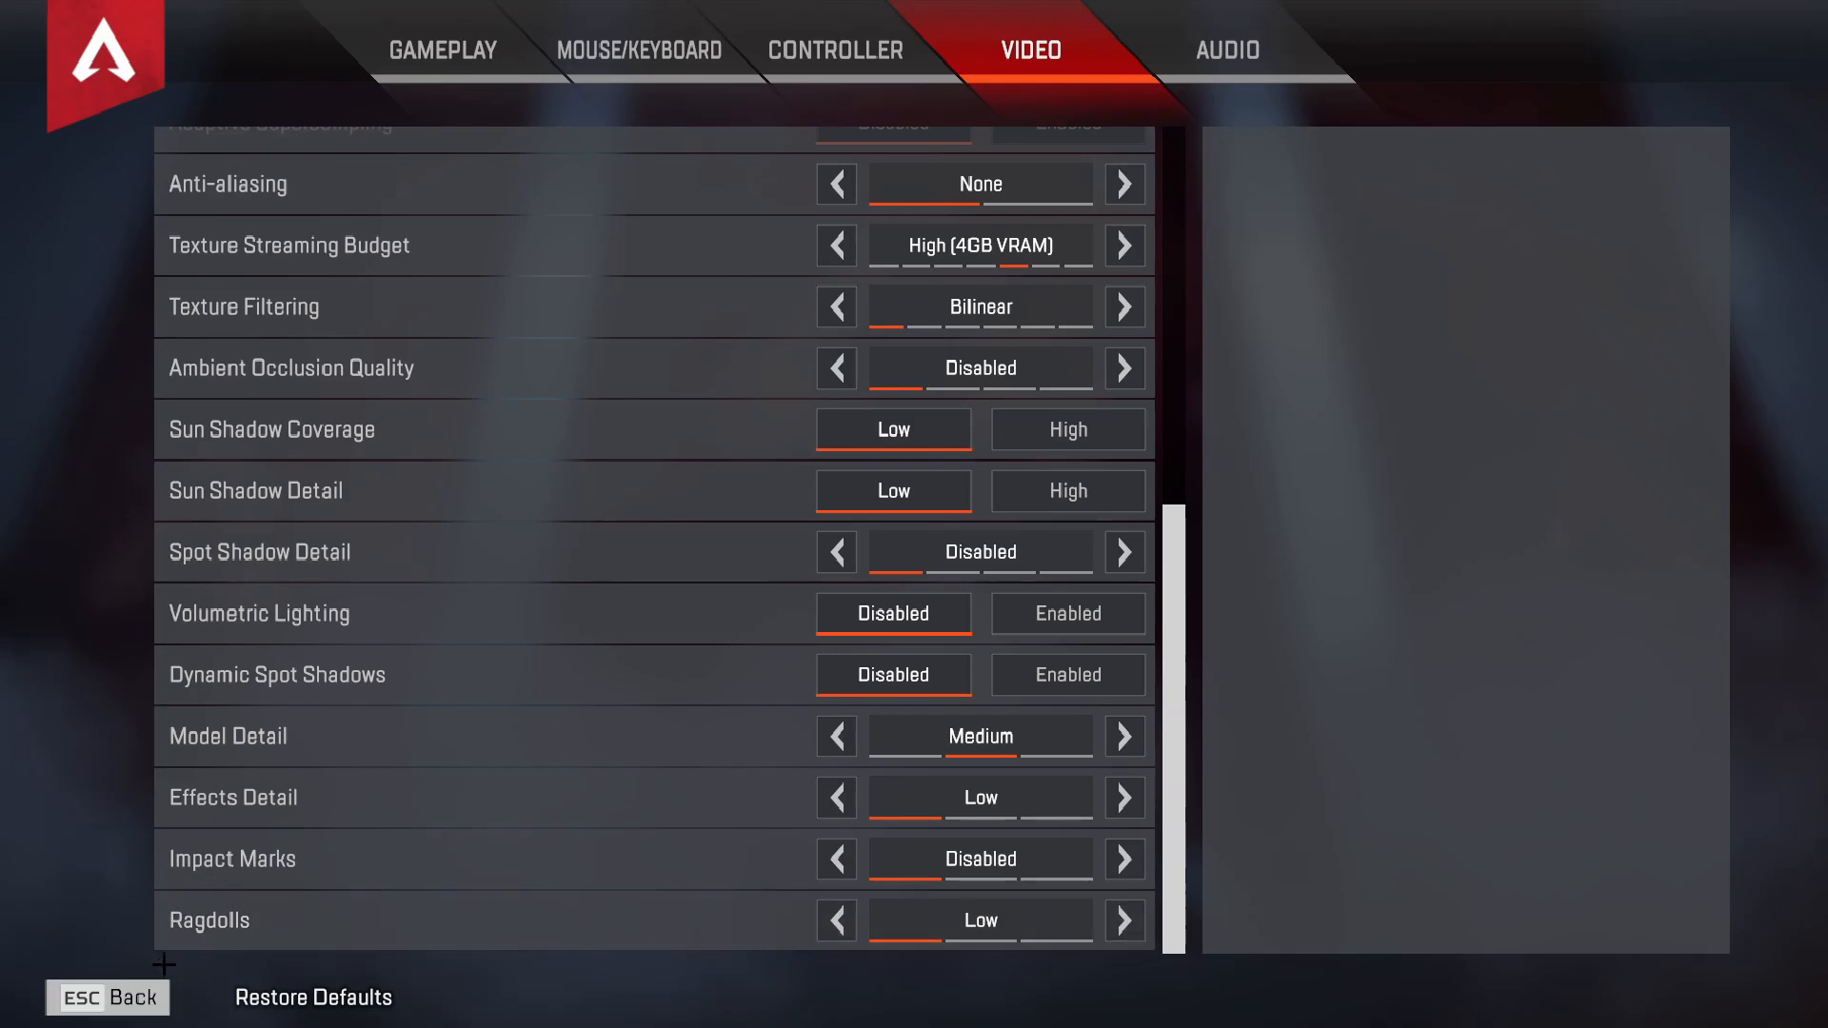
pyautogui.click(119, 997)
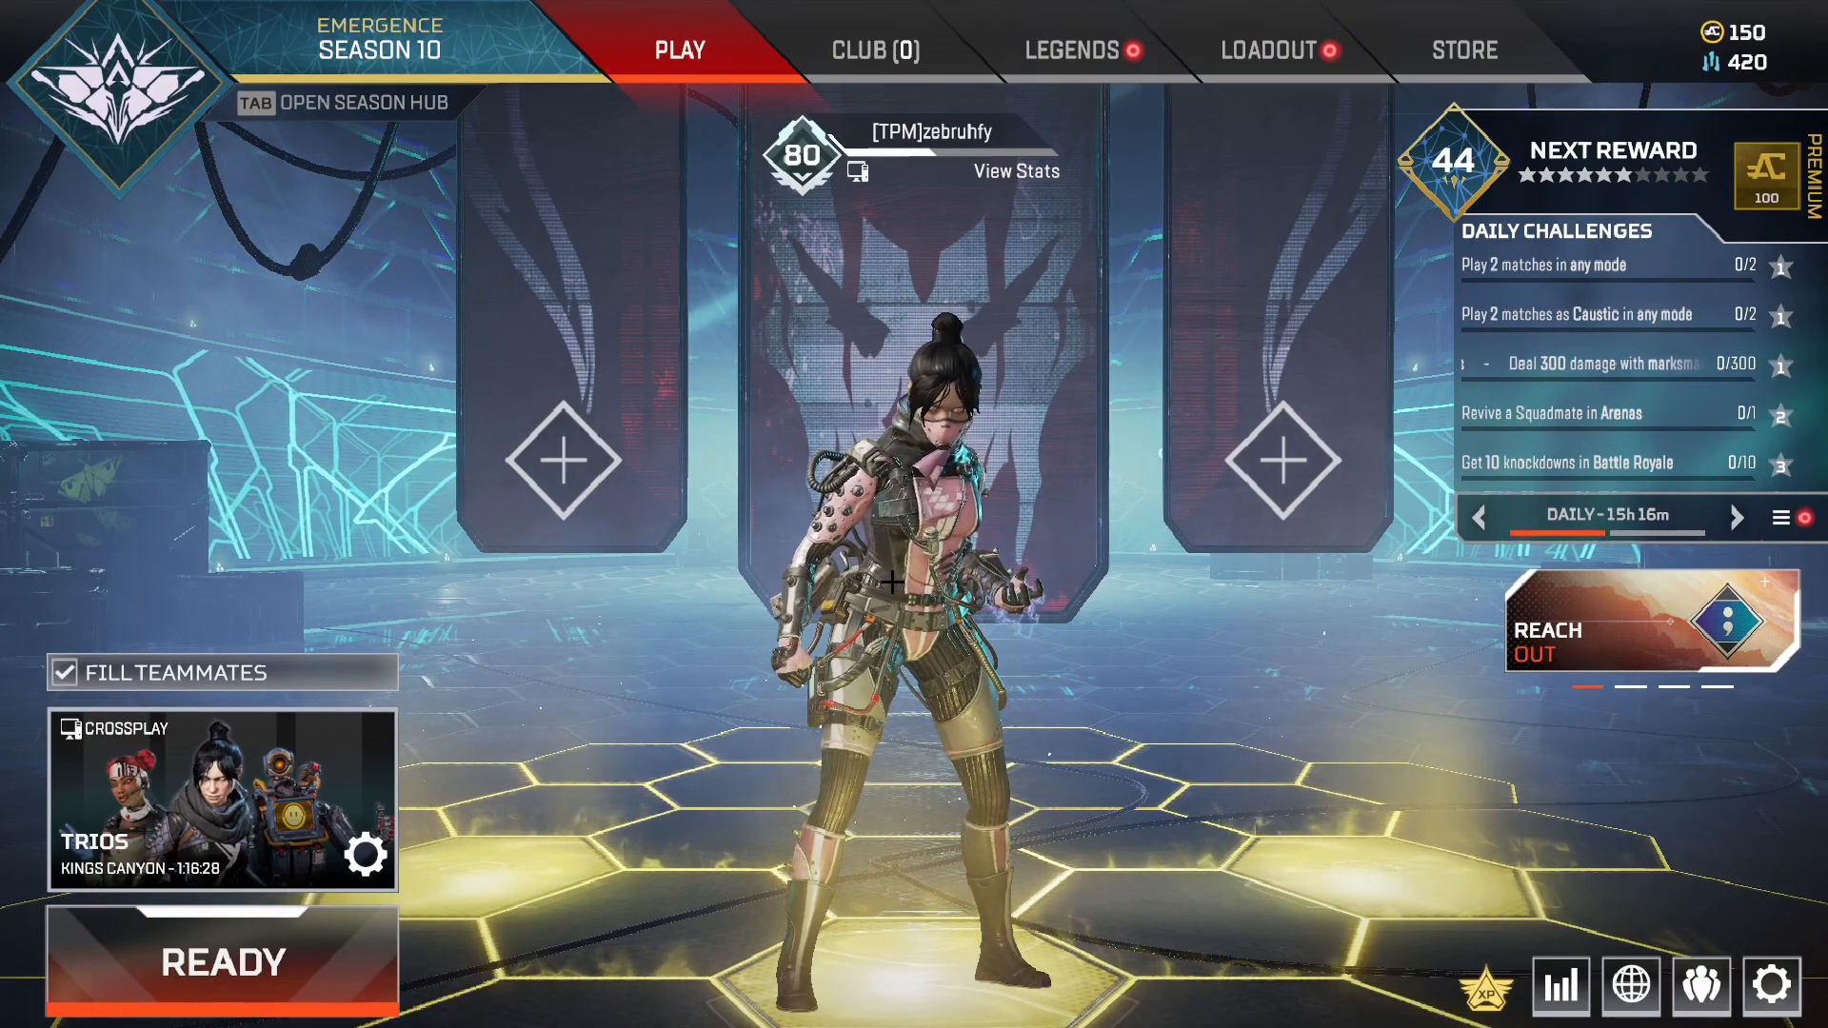